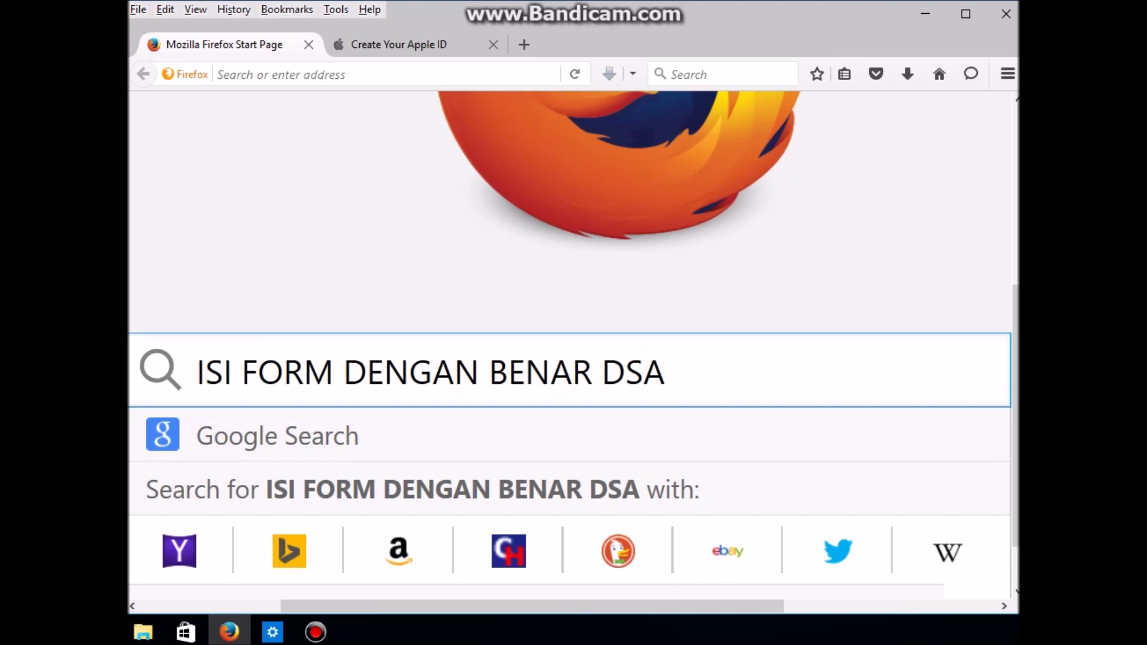
Step: Leave a note in the start-page search box about filling the form completely, then return to the Apple ID form
{"action": "type", "text": "AN SECARA LENGKAP, ANDA BISA "}
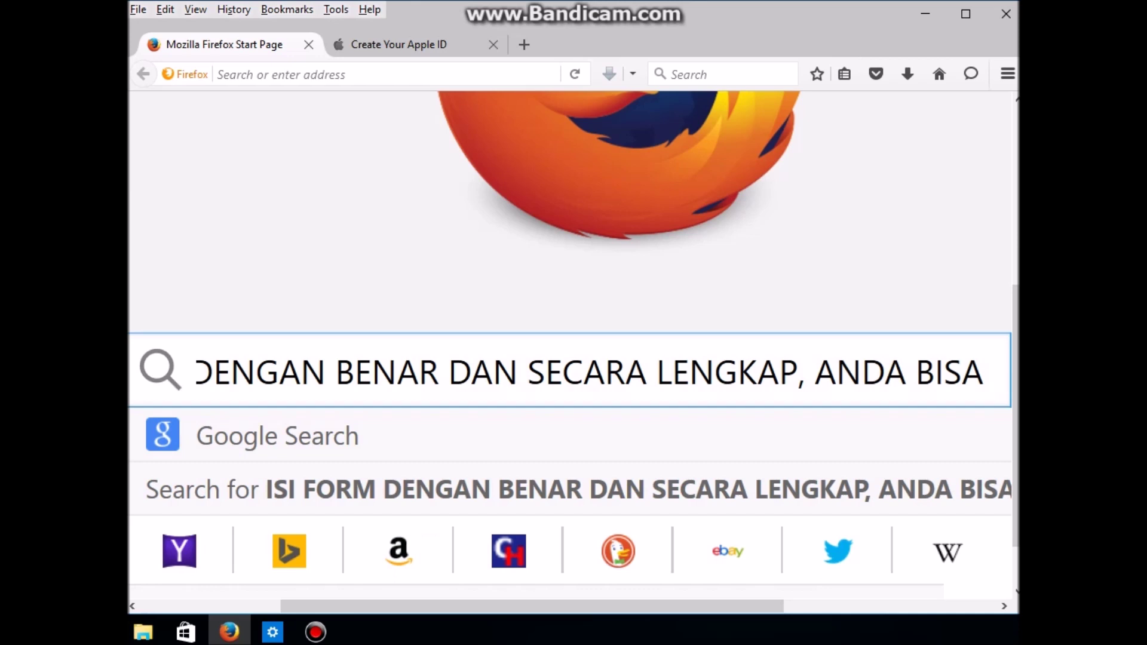
{"action": "type", "text": "MELAKUKAN "}
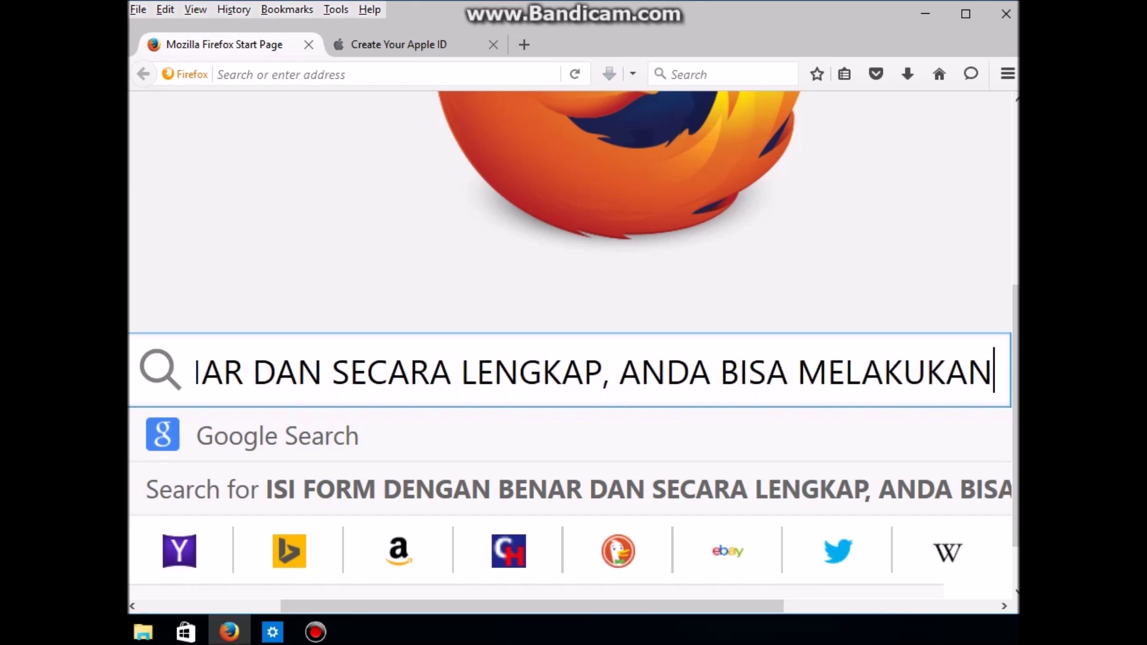
{"action": "type", "text": "INI LAN"}
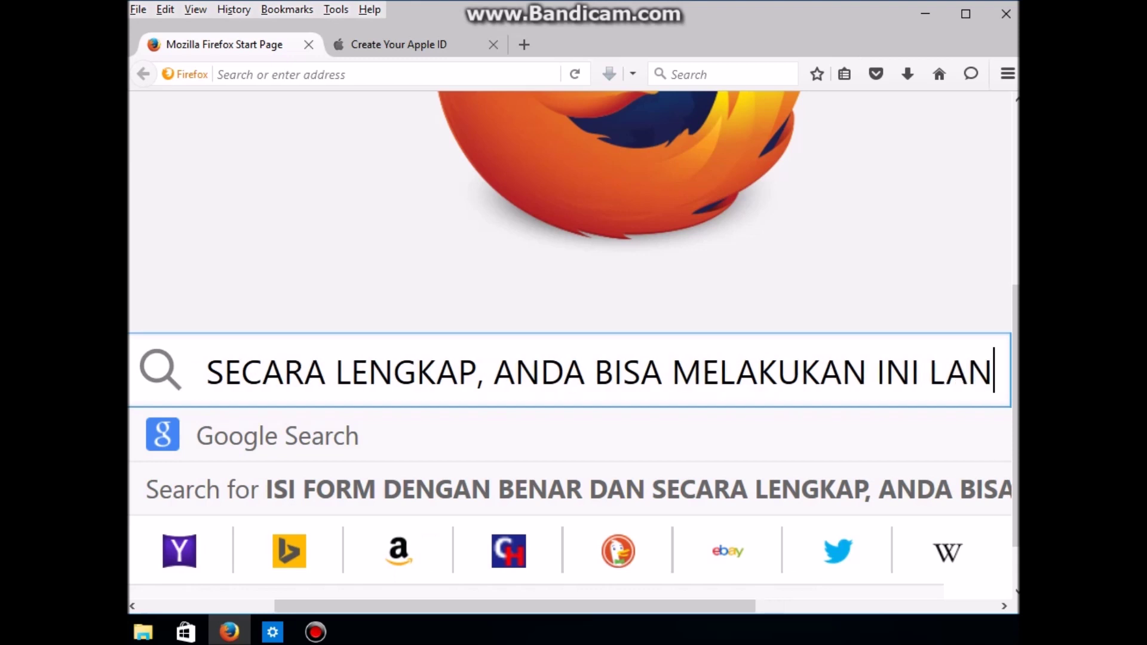
{"action": "type", "text": "GSUNG DAR"}
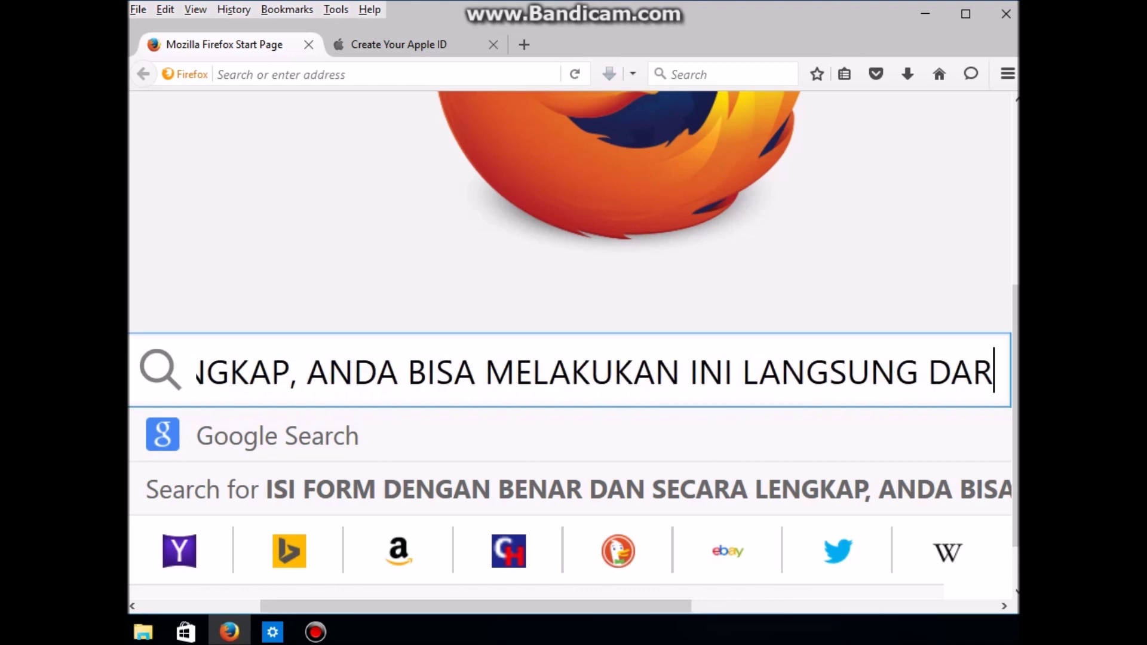
{"action": "type", "text": "I SAFARI"}
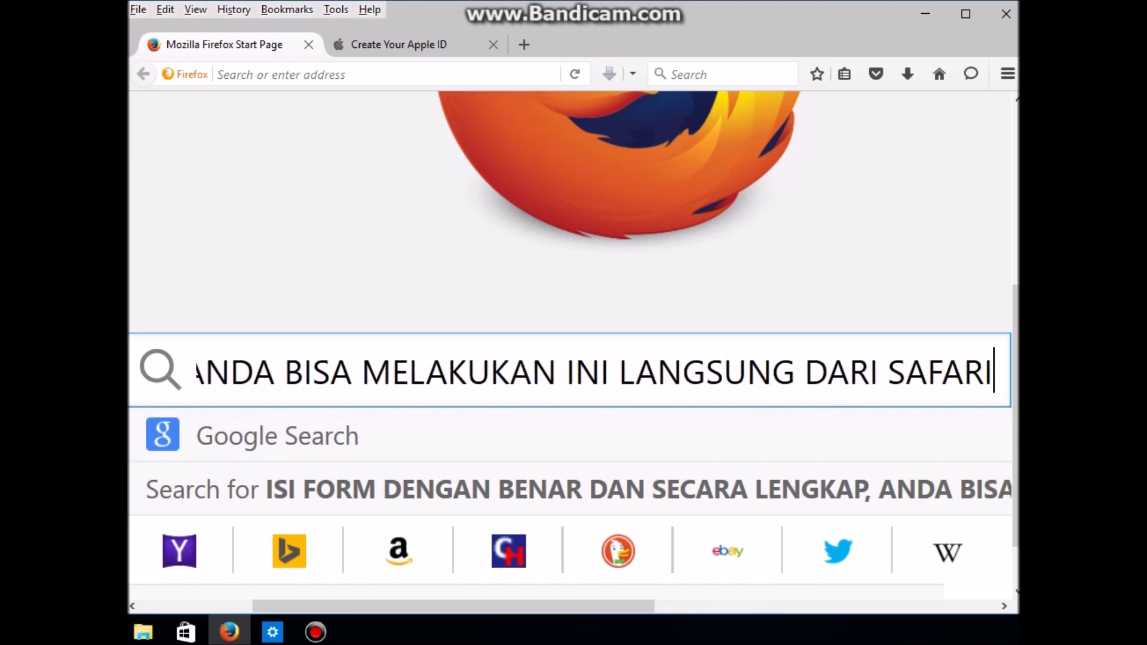
{"action": "type", "text": " IPHONE"}
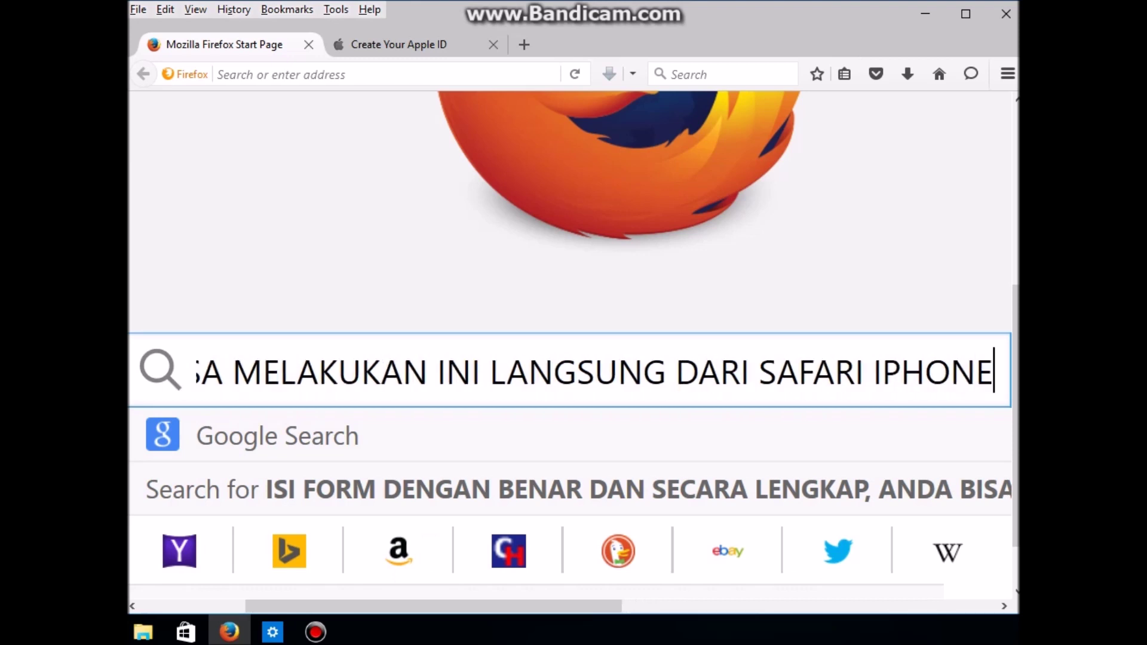
{"action": "type", "text": " ANDA"}
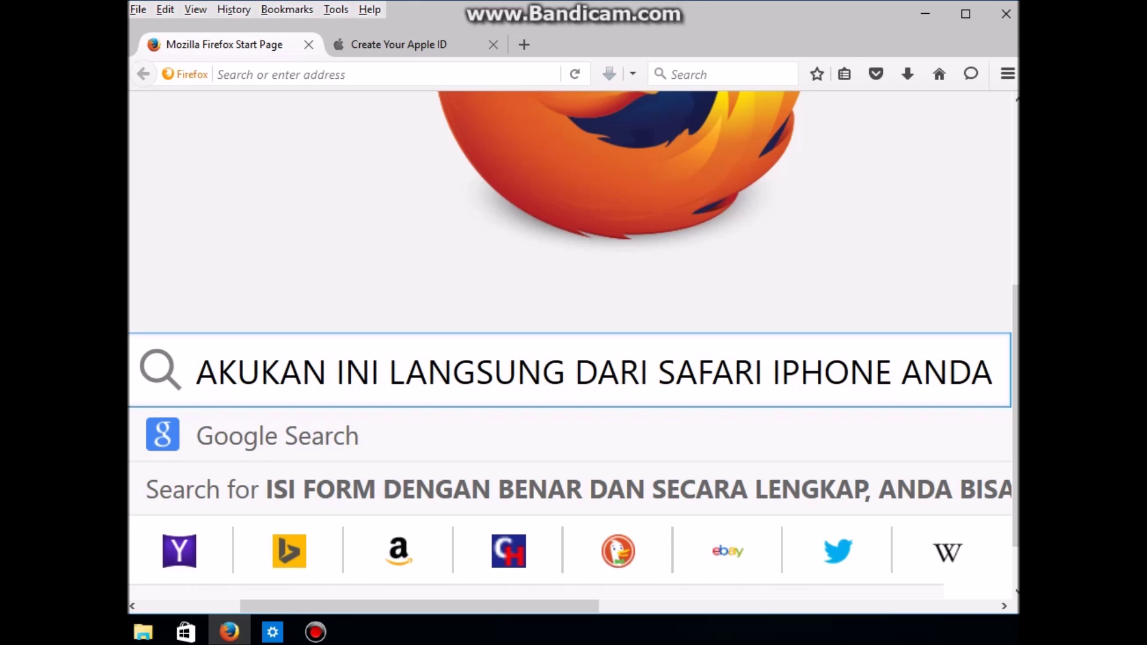
{"action": "type", "text": " / IO"}
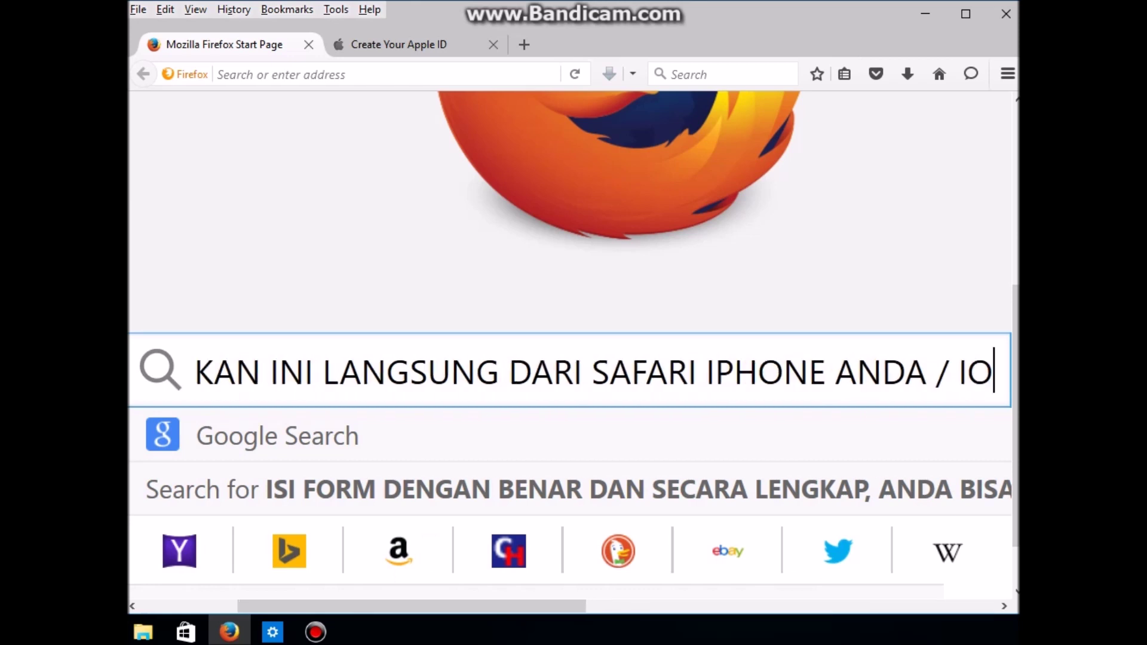
{"action": "type", "text": "S /MA"}
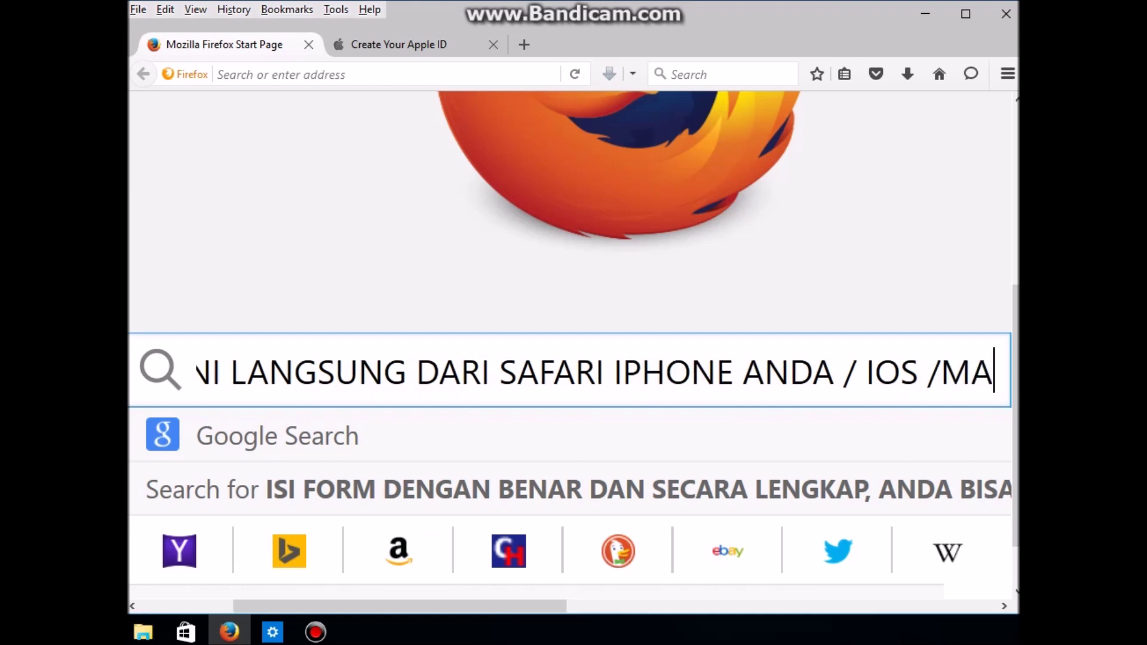
{"action": "type", "text": "C ANDA"}
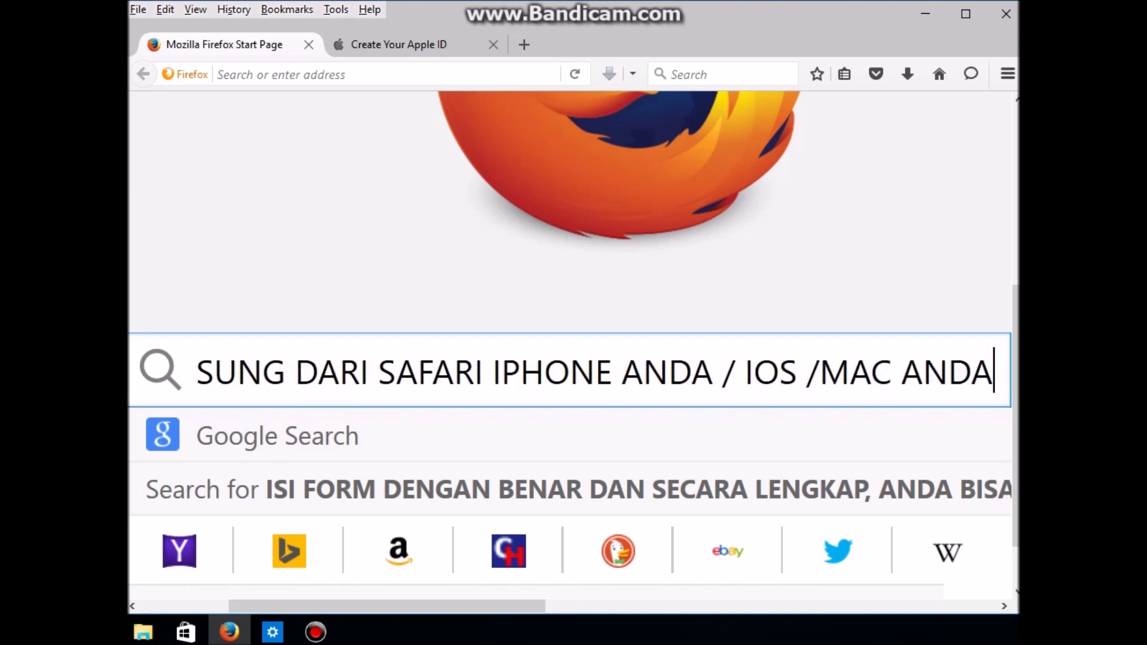
{"action": "key", "text": "ctrl+Tab"}
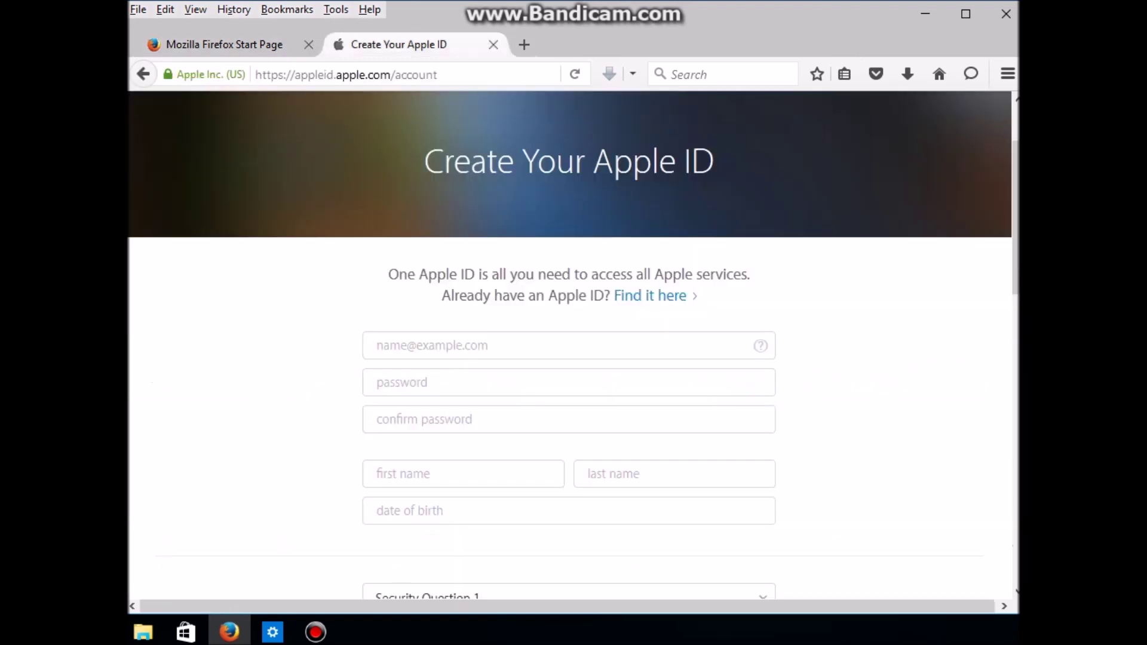
Step: Put the note 'INI DIISI EMAIL' in the Apple ID email field and return to the start page
{"action": "left_click", "coordinate": [377, 345]}
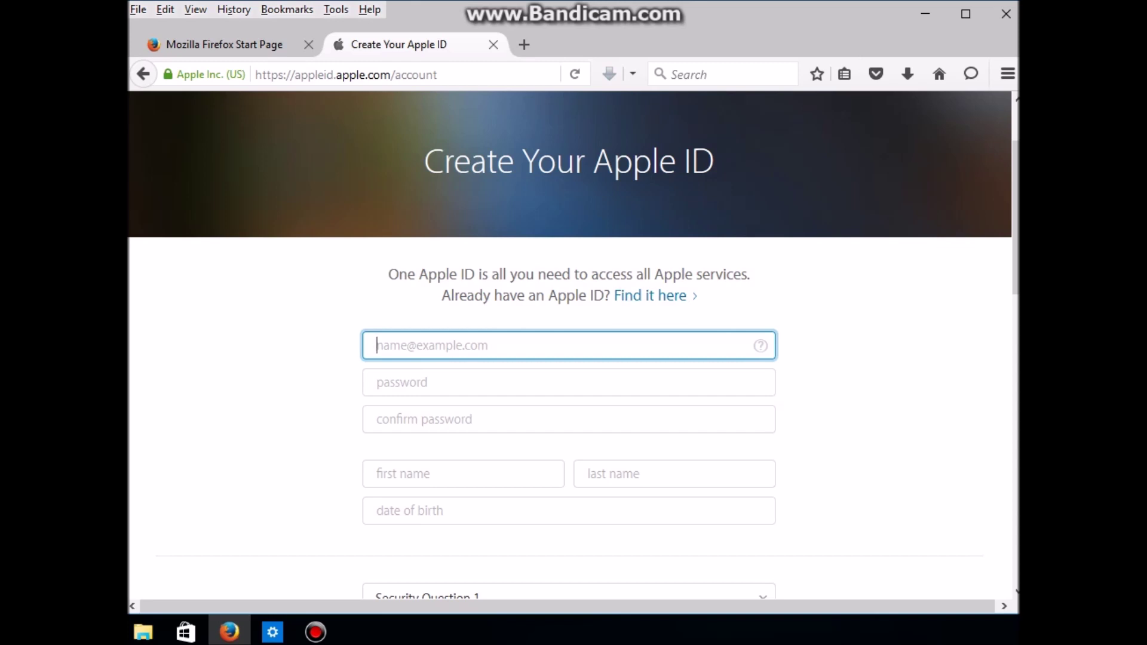
{"action": "left_click", "coordinate": [377, 345]}
{"action": "type", "text": "IN"}
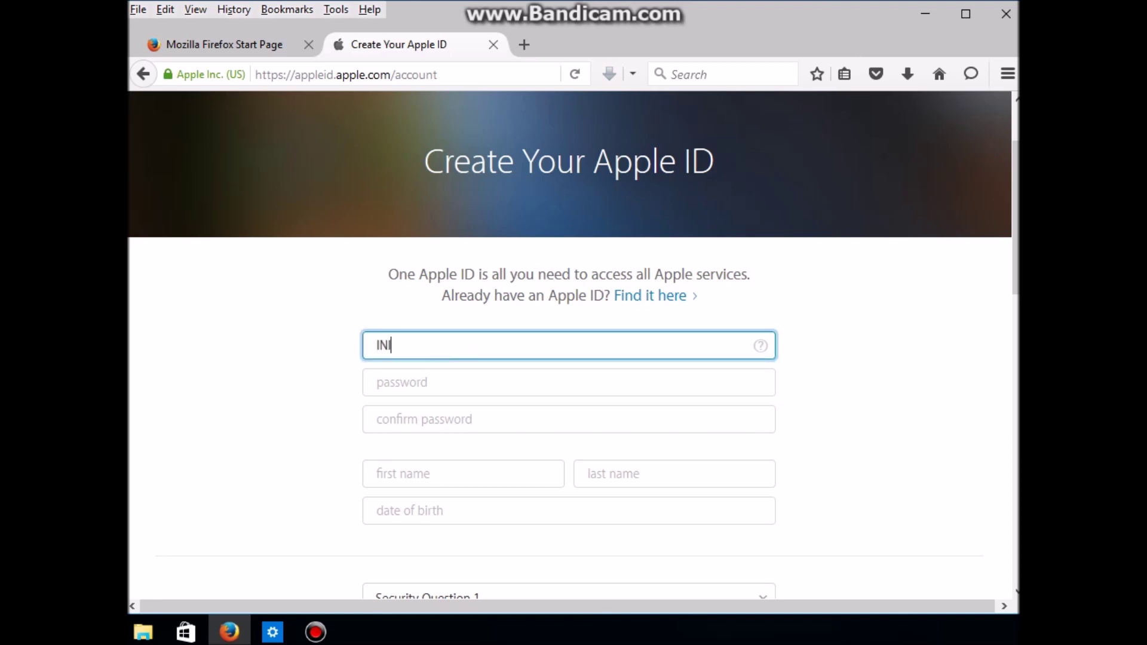
{"action": "type", "text": "I DIS"}
{"action": "key", "text": "BackSpace"}
{"action": "key", "text": "BackSpace"}
{"action": "type", "text": "ISI EMAIL"}
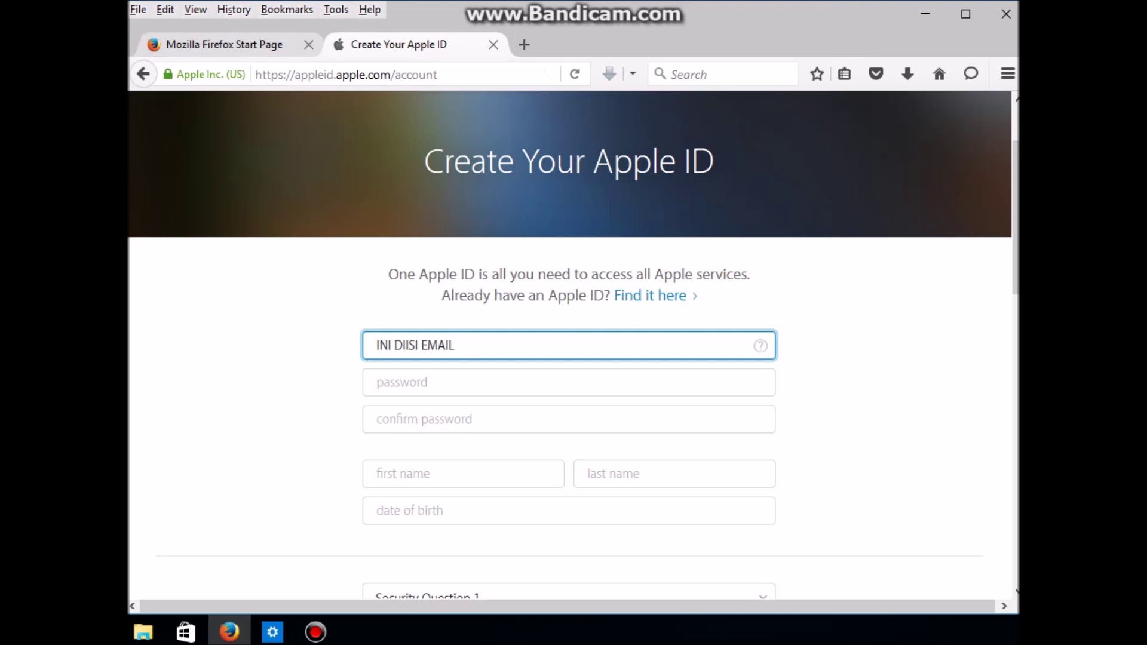
{"action": "key", "text": "ctrl+Page_Up"}
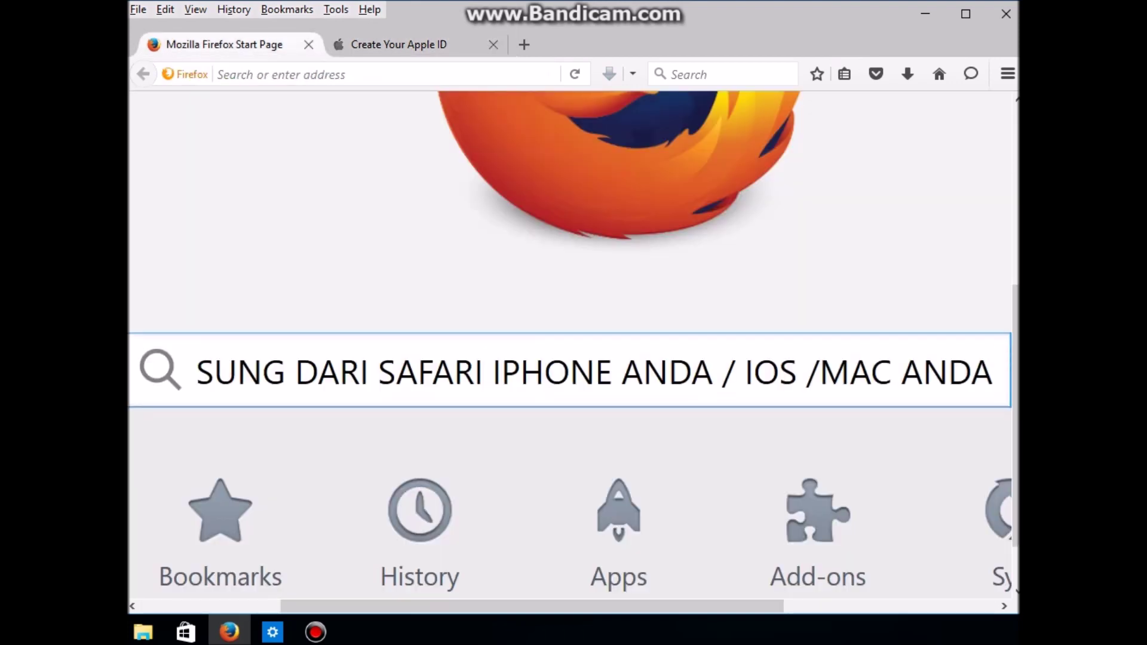
{"action": "key", "text": "ctrl+a"}
Step: Overwrite the start-page note with 'YANG BELUM PUNYA EMAIL BISA MEMBUAT TERLEBIH DAHULU...' and open a new tab
{"action": "type", "text": "YANG B"}
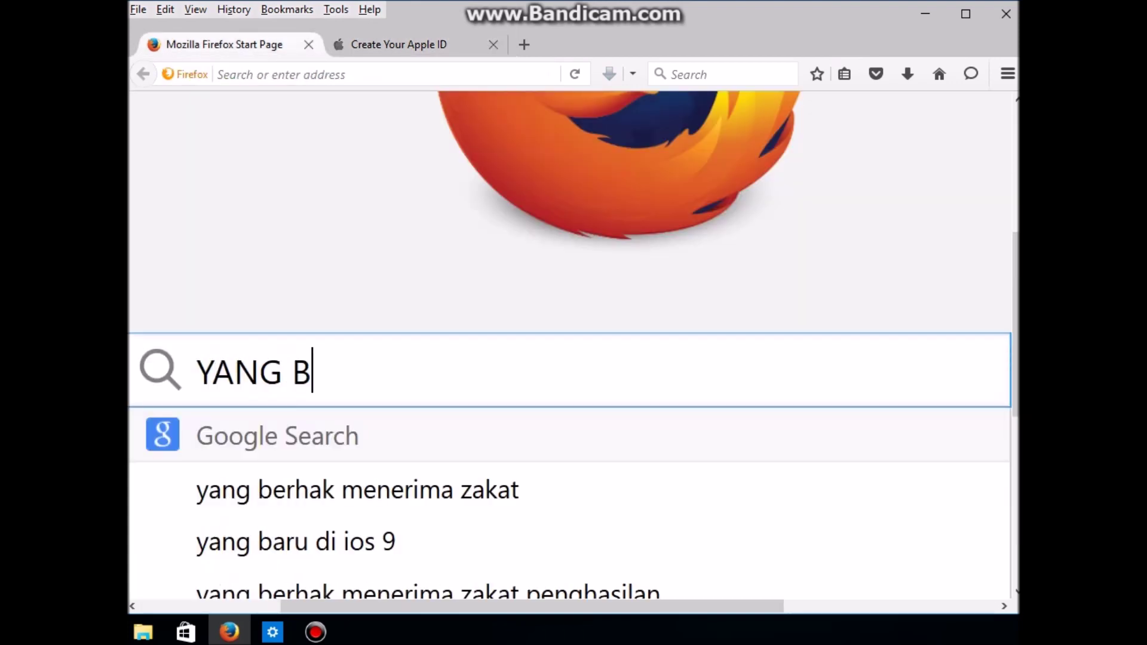
{"action": "type", "text": "ELUM PUN"}
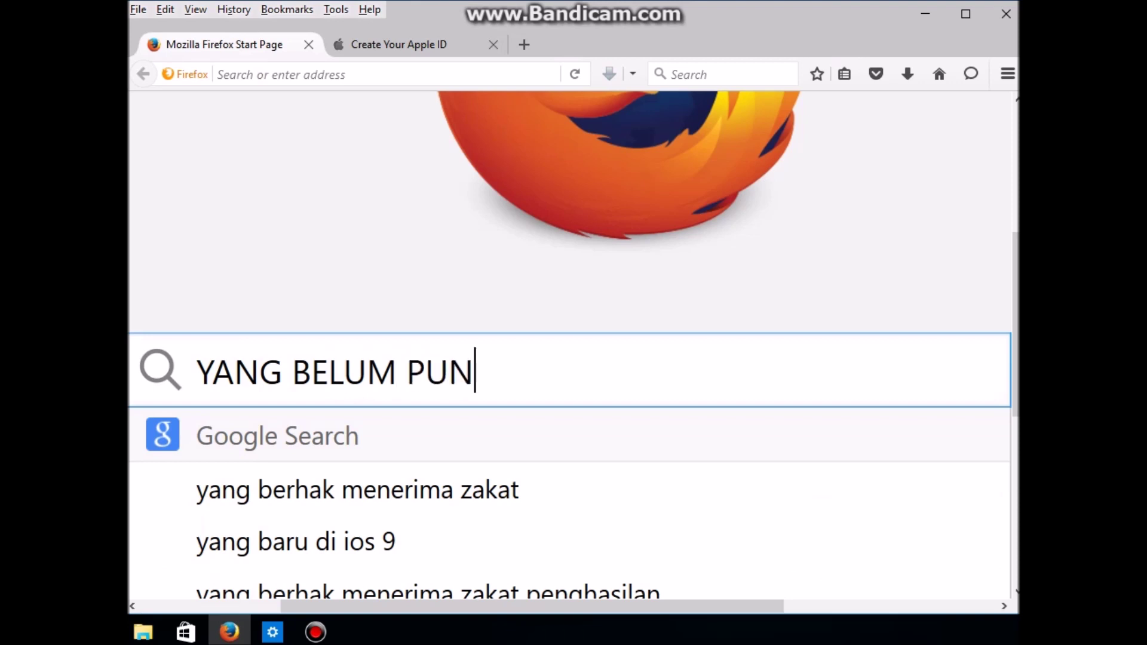
{"action": "type", "text": "YA EMAIL "}
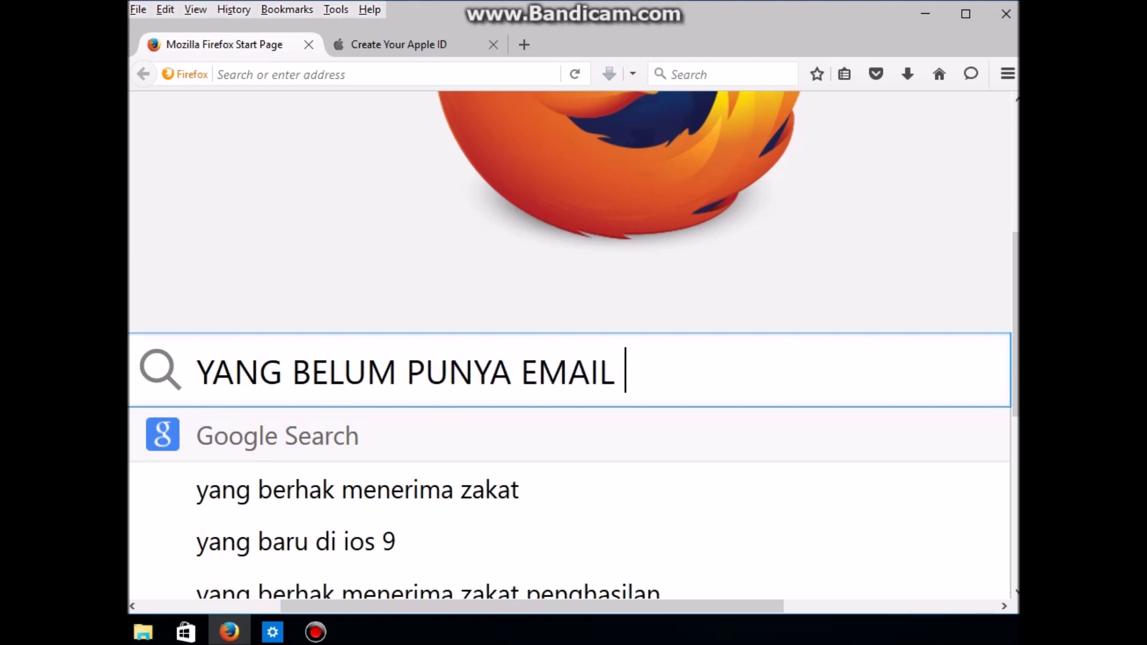
{"action": "type", "text": "BISA M"}
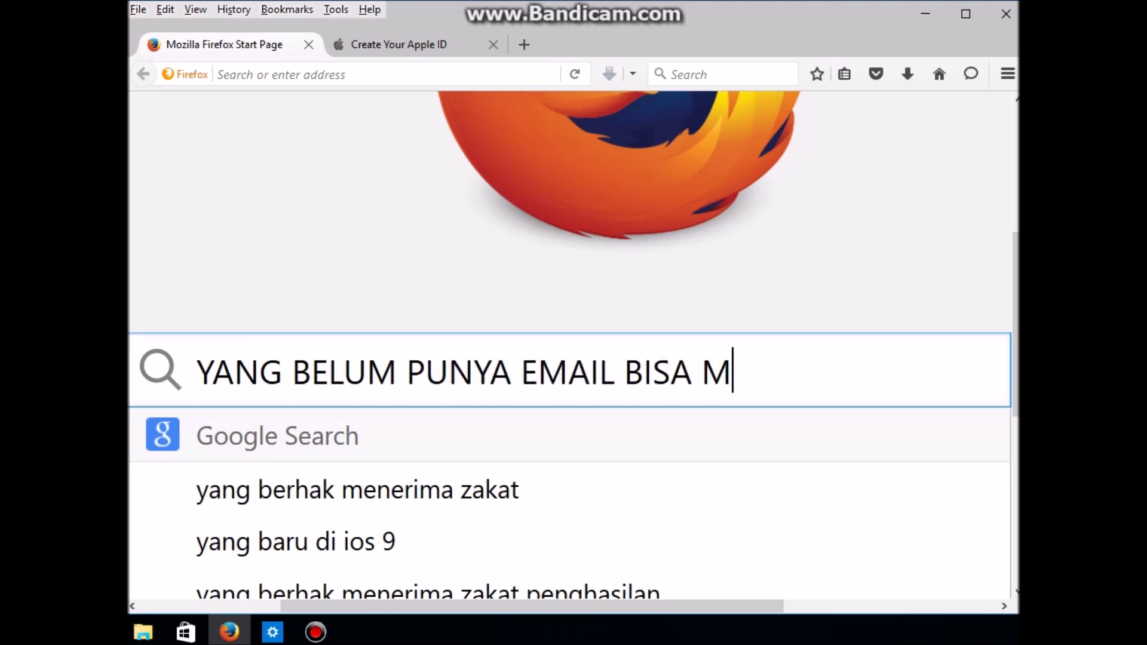
{"action": "type", "text": "EMBUAT TER"}
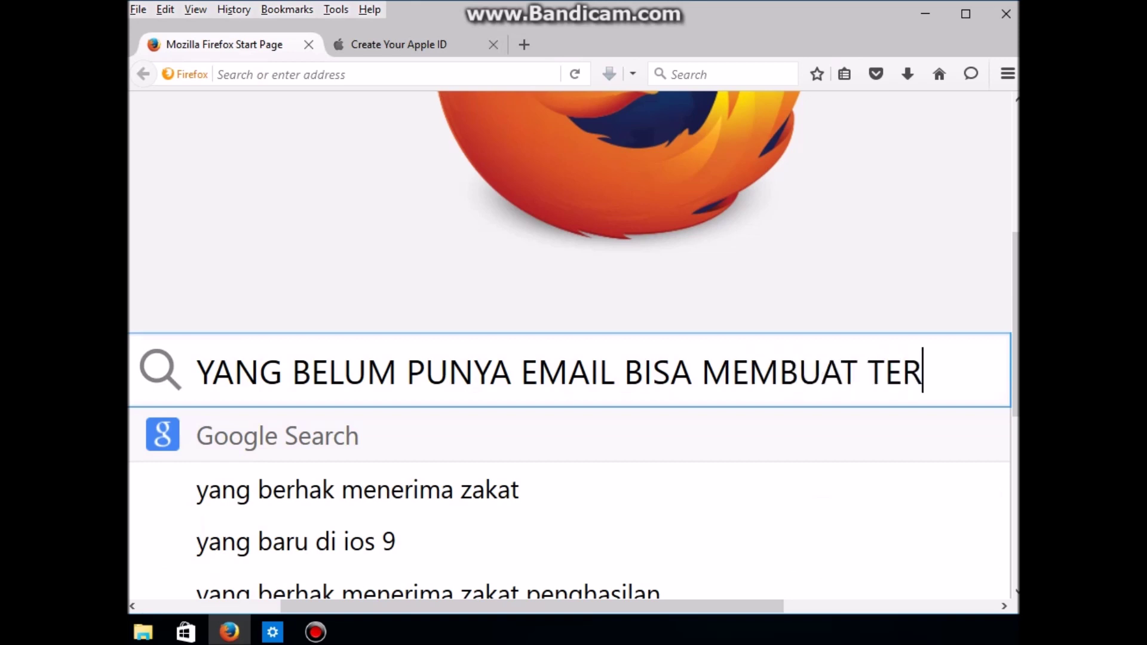
{"action": "type", "text": "LEBIH DA"}
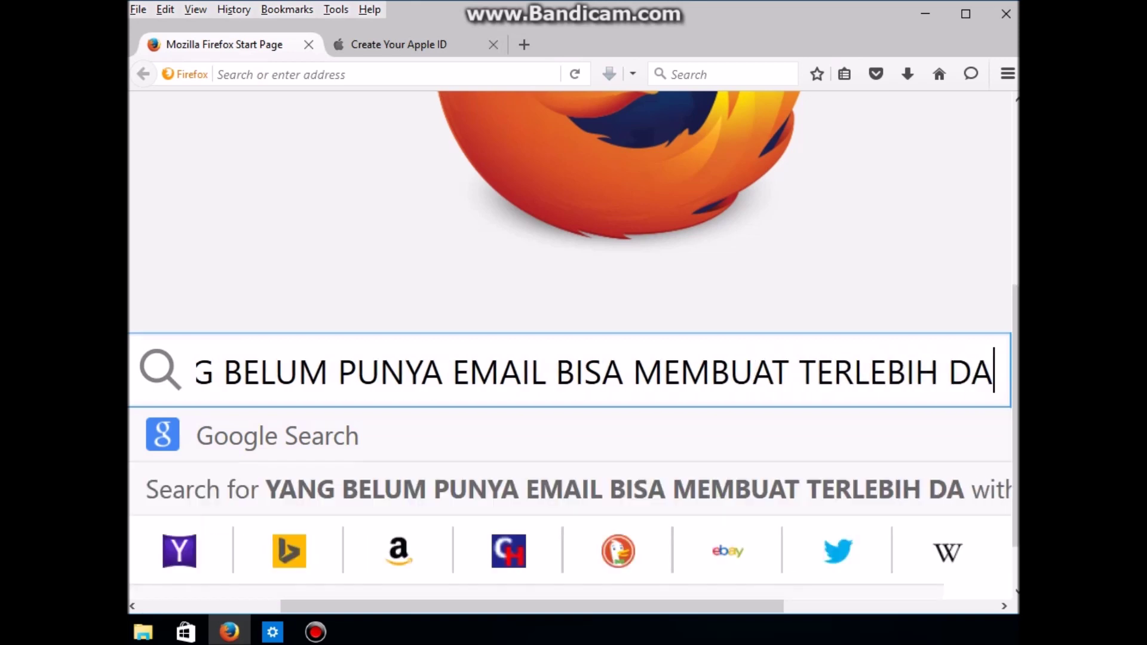
{"action": "type", "text": "HULU"}
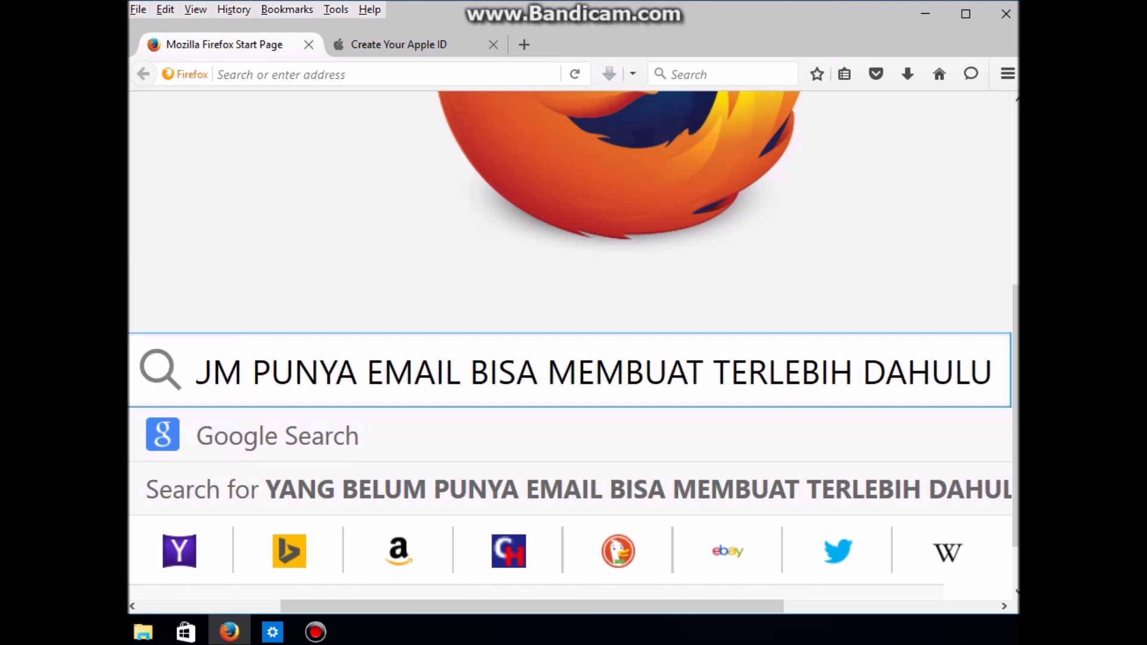
{"action": "type", "text": ","}
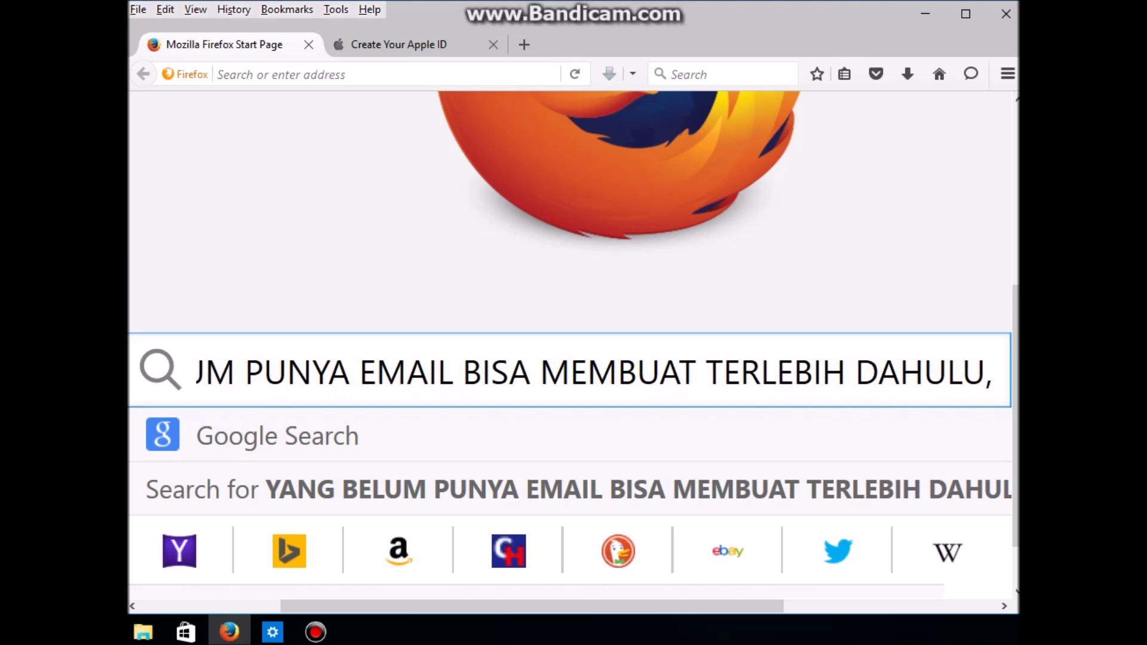
{"action": "type", "text": " YANG "}
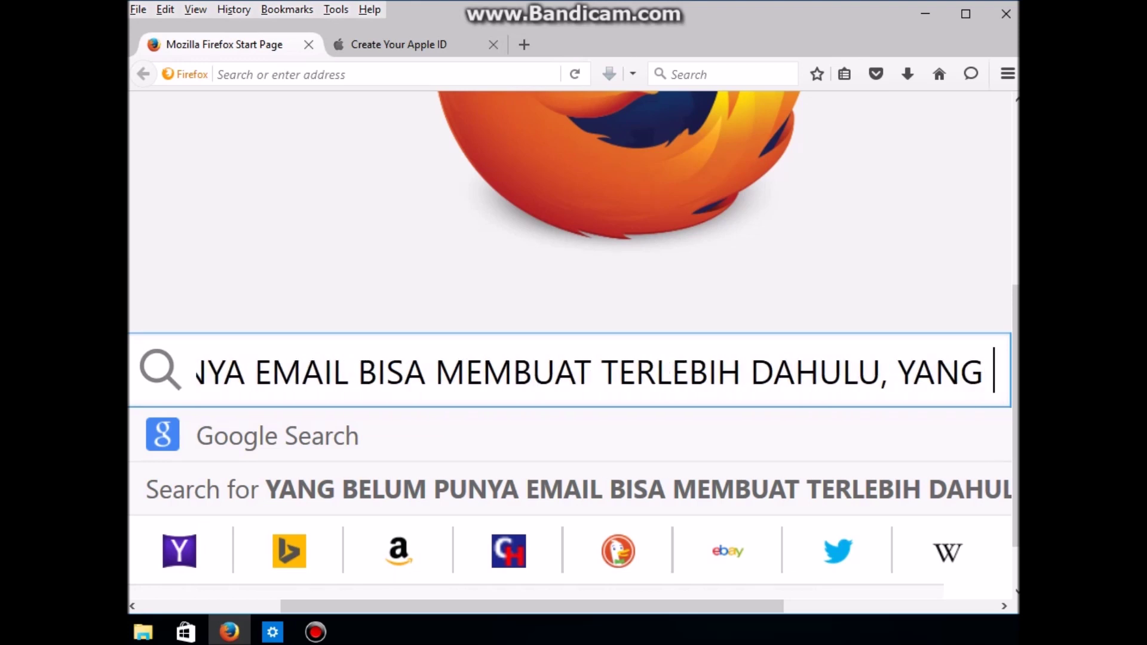
{"action": "type", "text": "SUDAH PU"}
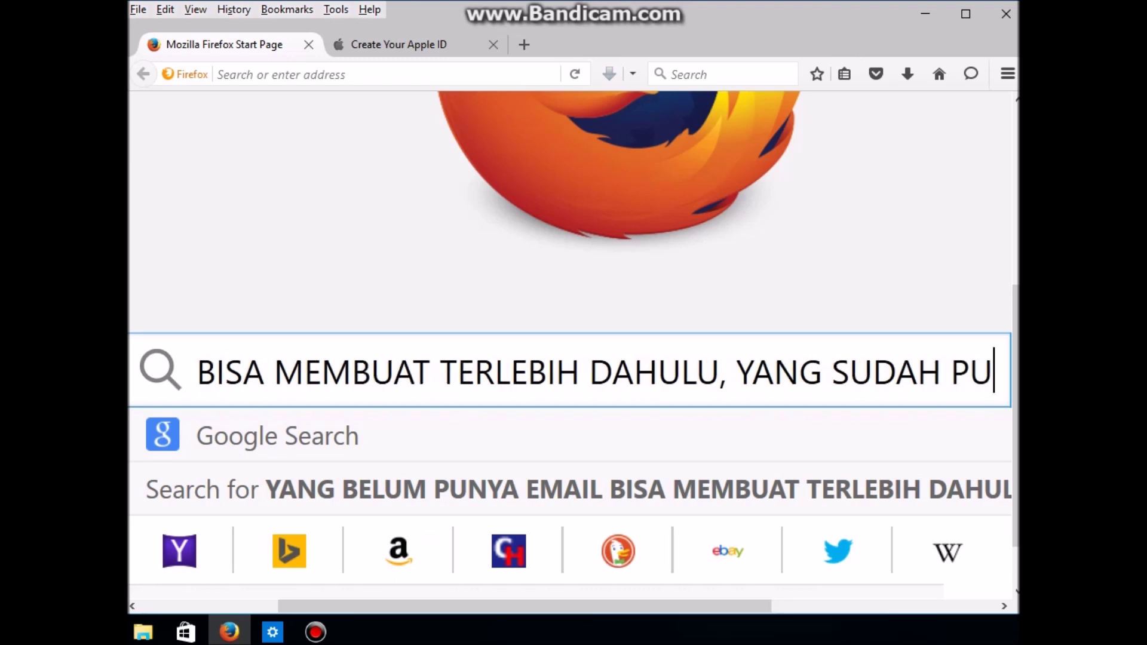
{"action": "type", "text": "NYA EMAI"}
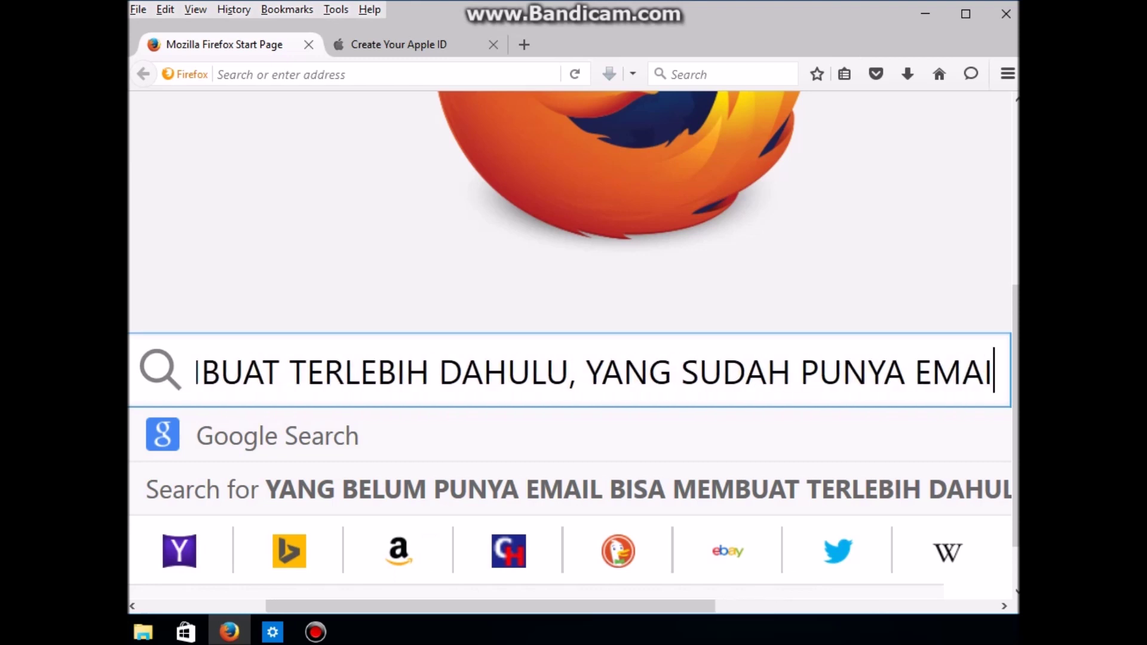
{"action": "type", "text": "L BISA"}
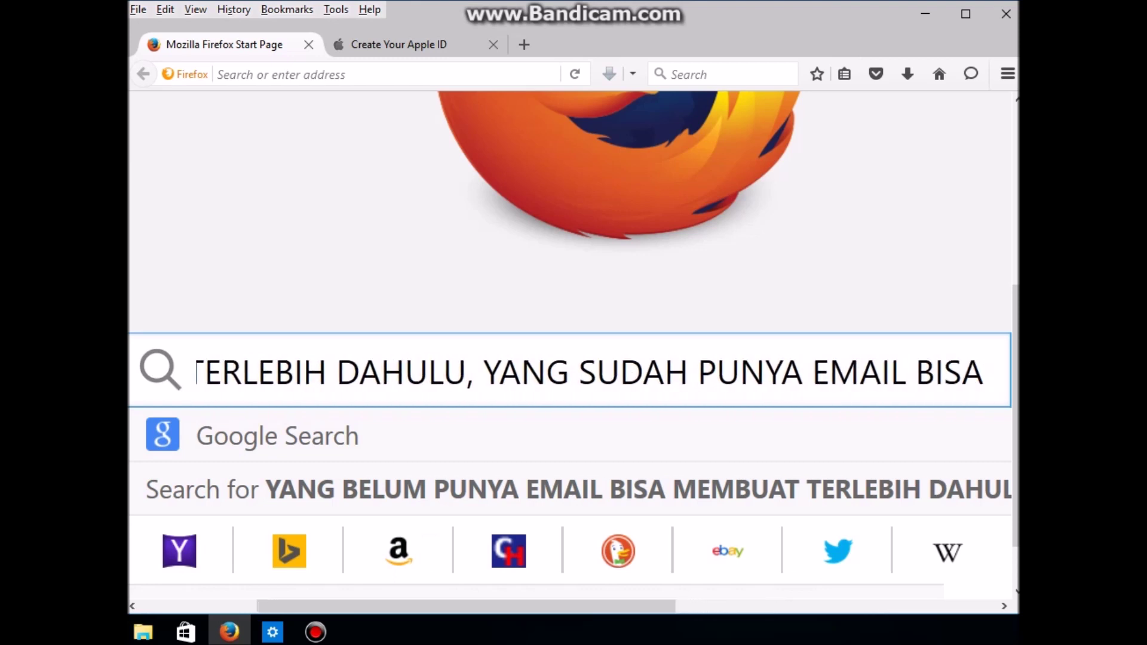
{"action": "type", "text": " LANGSUNG D"}
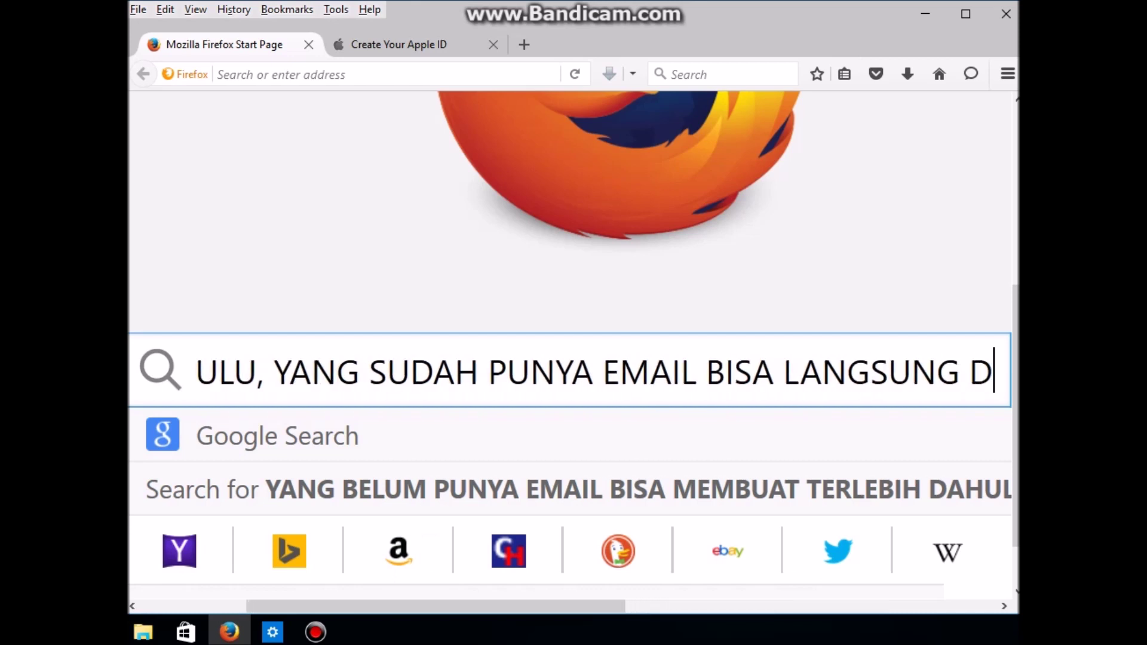
{"action": "type", "text": "IDAFTAR"}
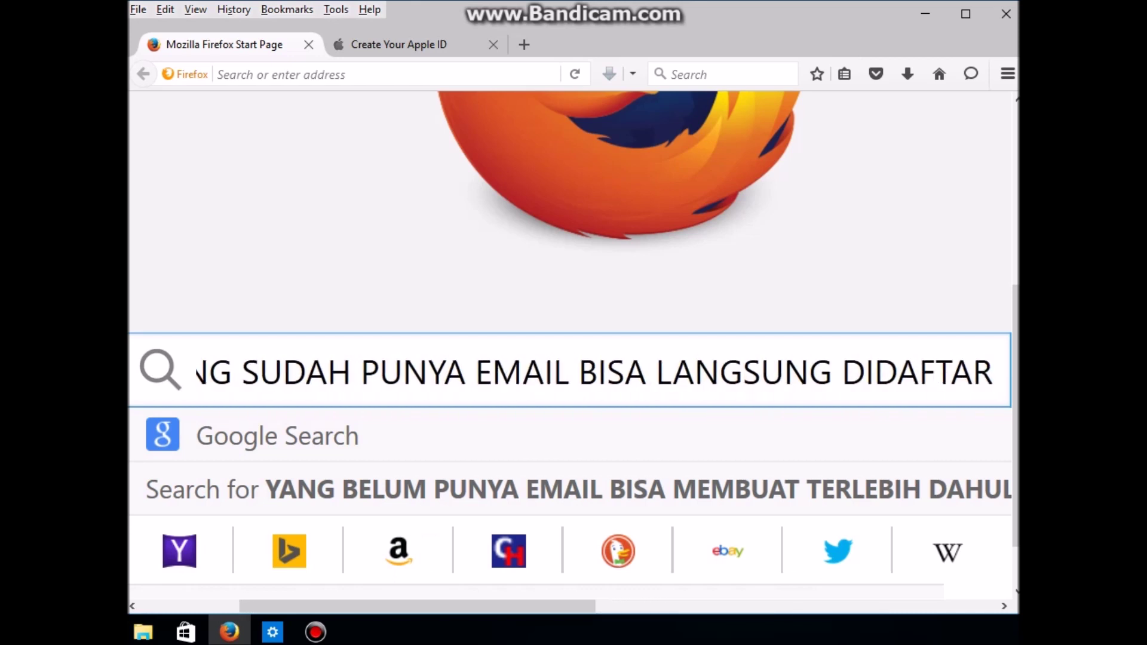
{"action": "type", "text": "KAN"}
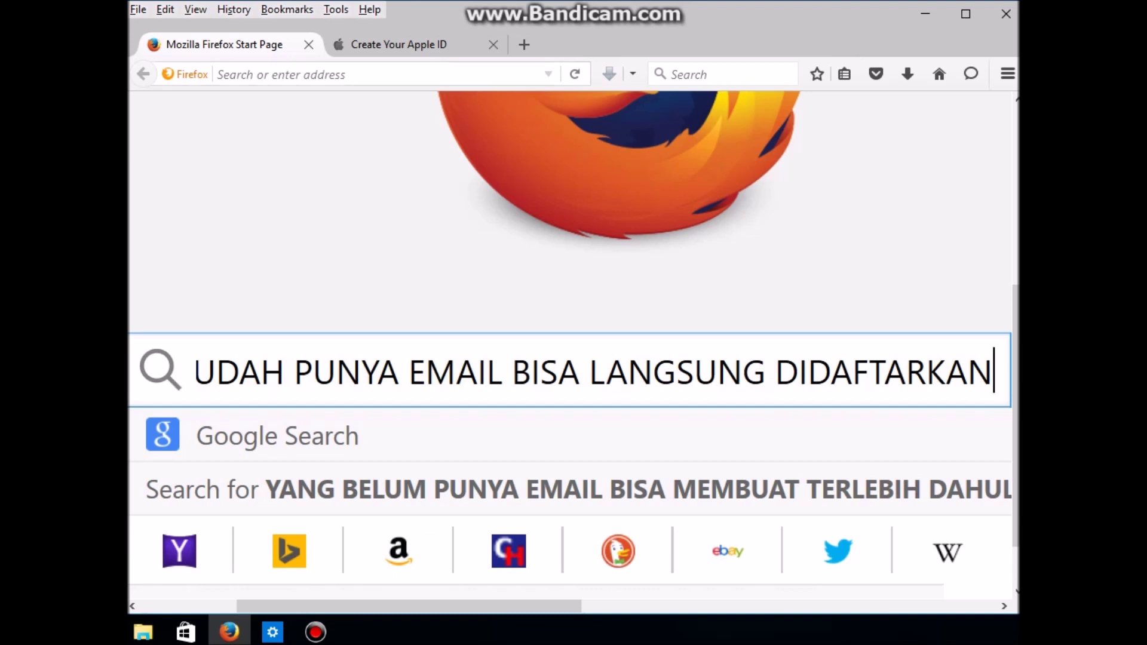
{"action": "left_click", "coordinate": [399, 44]}
{"action": "key", "text": "ctrl+t"}
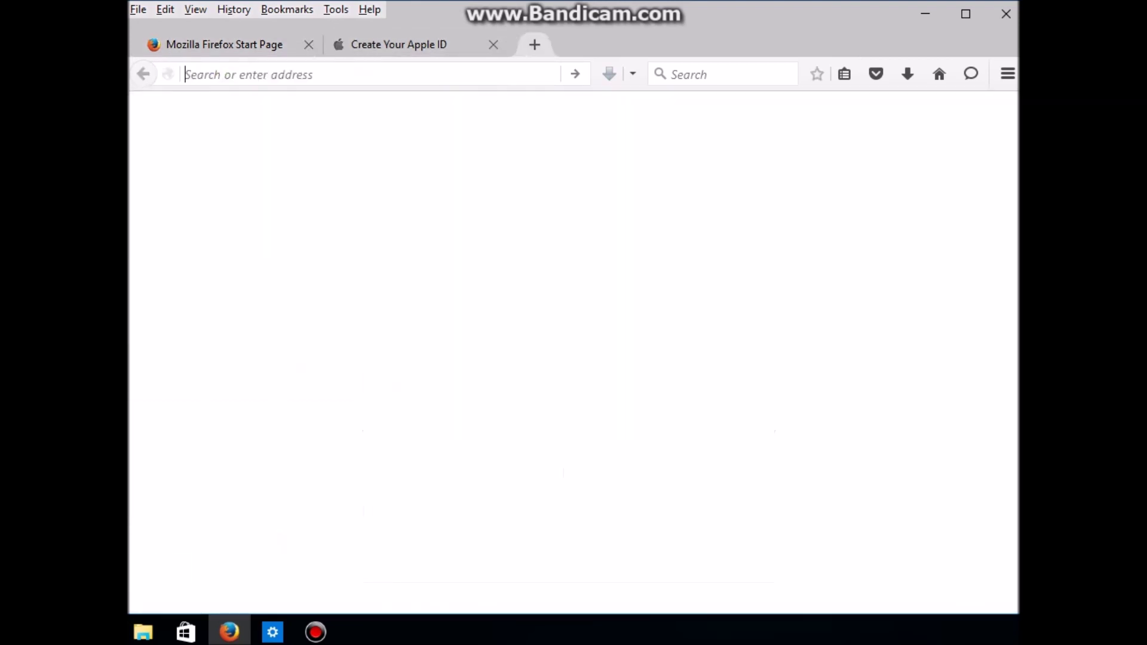
Step: Write 'YANG BELUM PUNYA EMAIL BISA DAFTAR DI GOOGLE BIAR CEPET' in the address bar, zoom in, and paste it into the search box
{"action": "type", "text": "YA"}
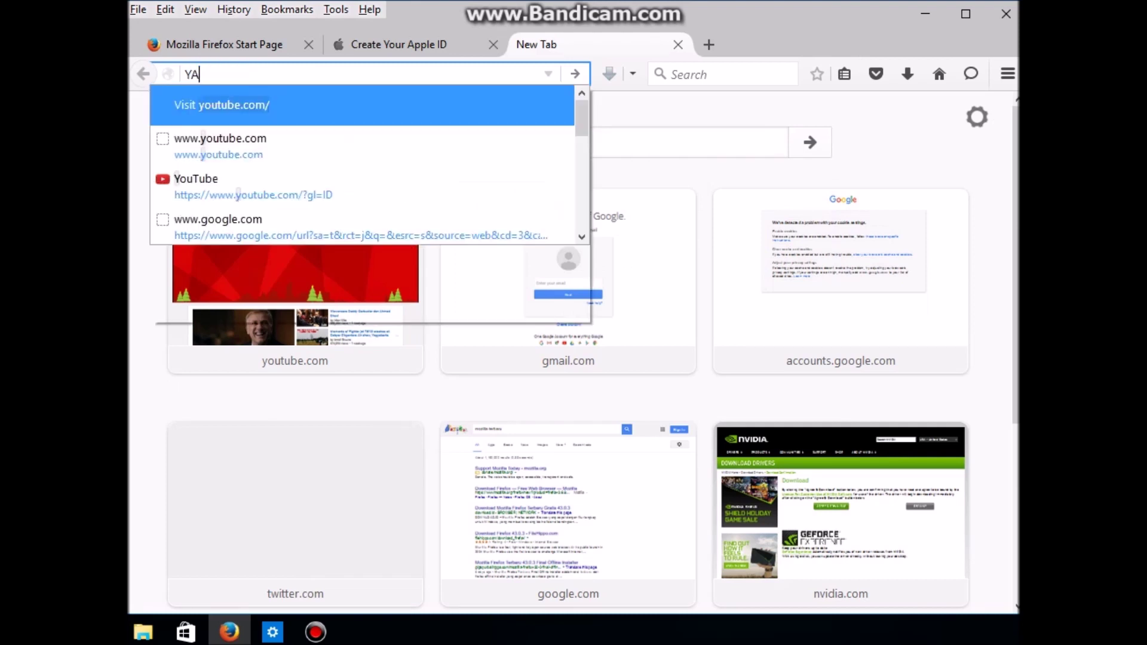
{"action": "type", "text": "NG BELUM"}
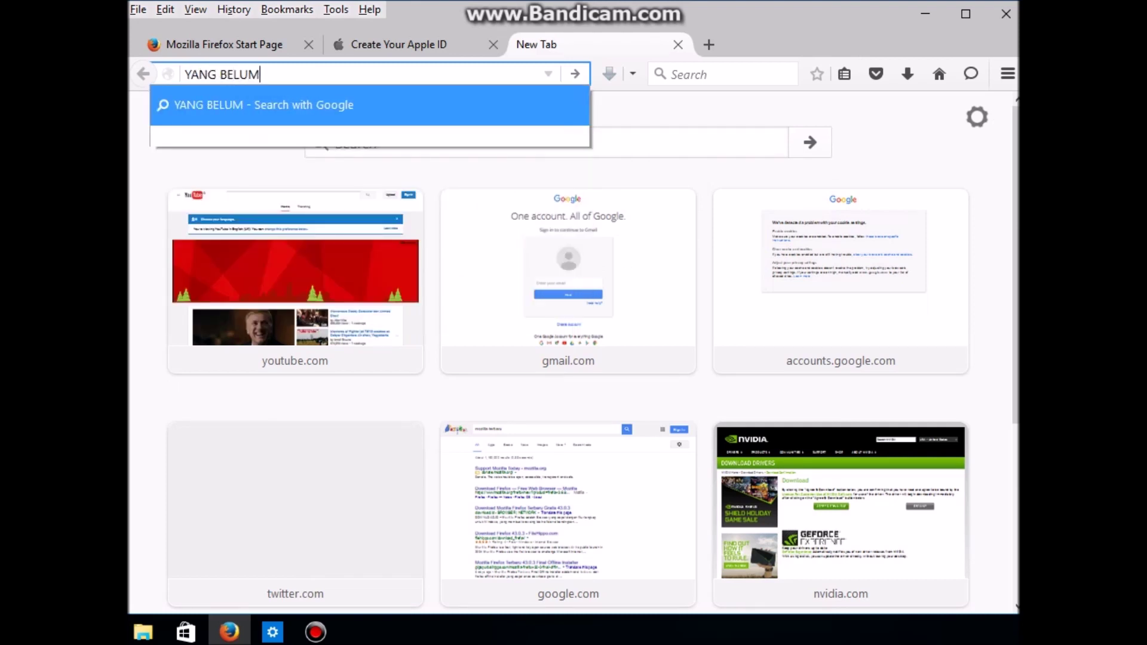
{"action": "type", "text": " PUNYA "}
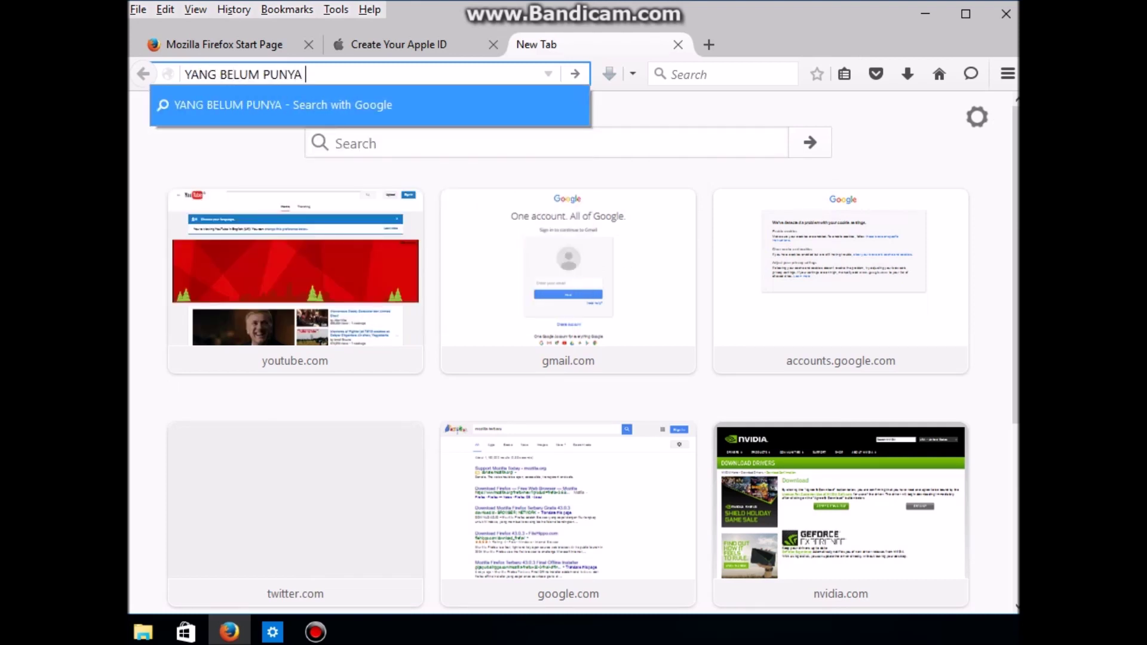
{"action": "type", "text": "EMAIL BI"}
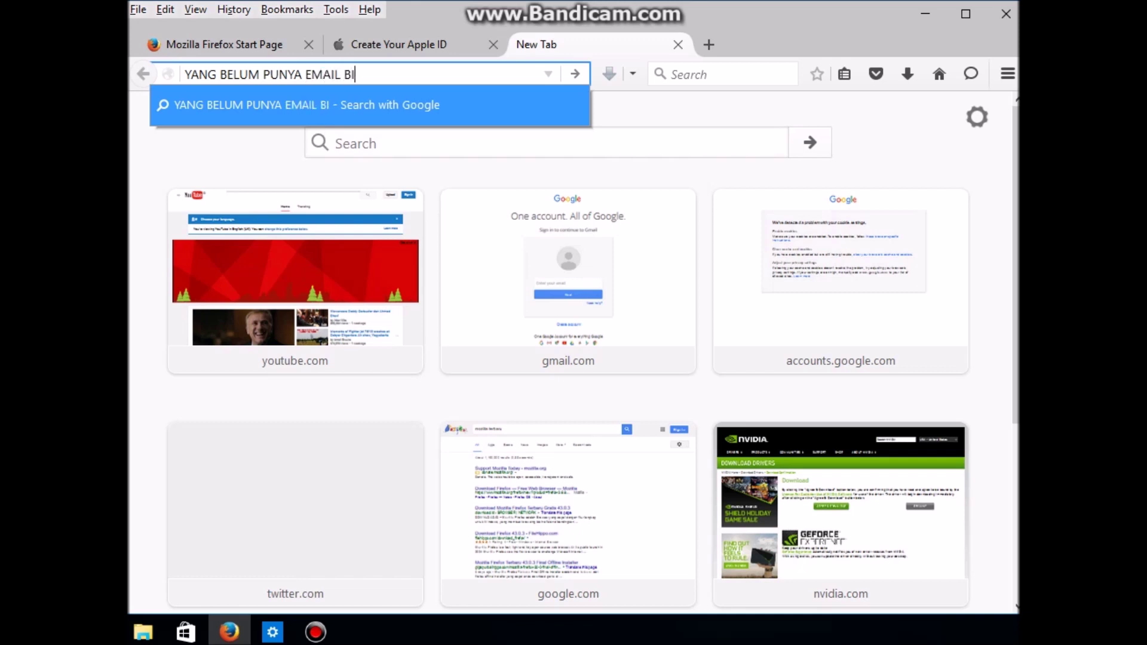
{"action": "type", "text": "SA DAFTAR "}
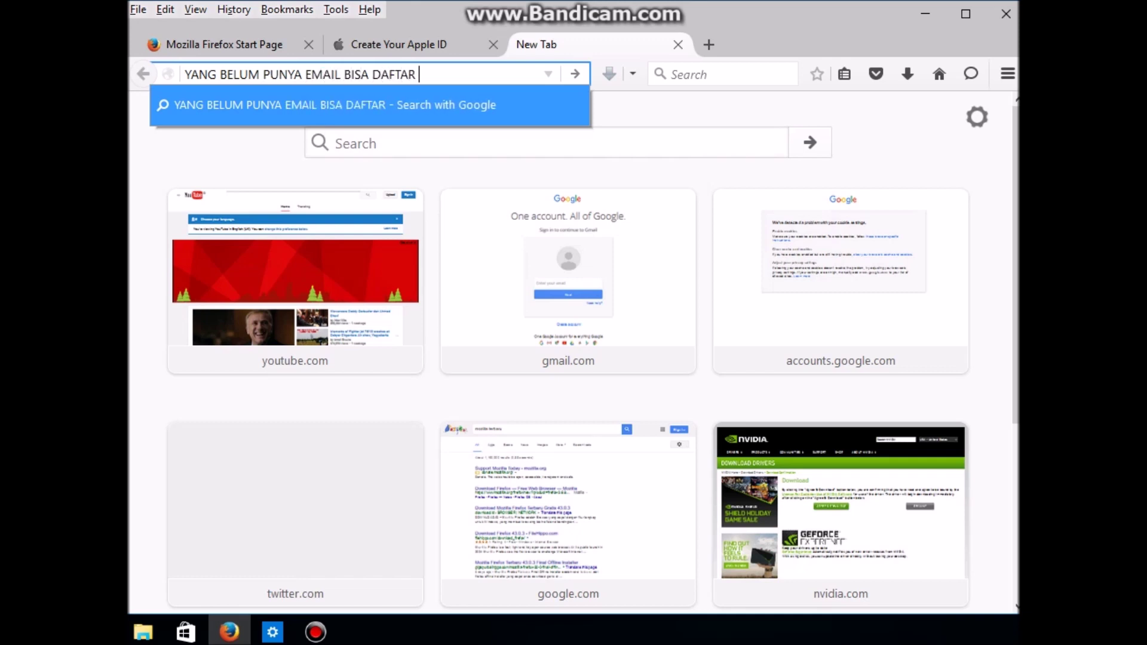
{"action": "type", "text": "DI "}
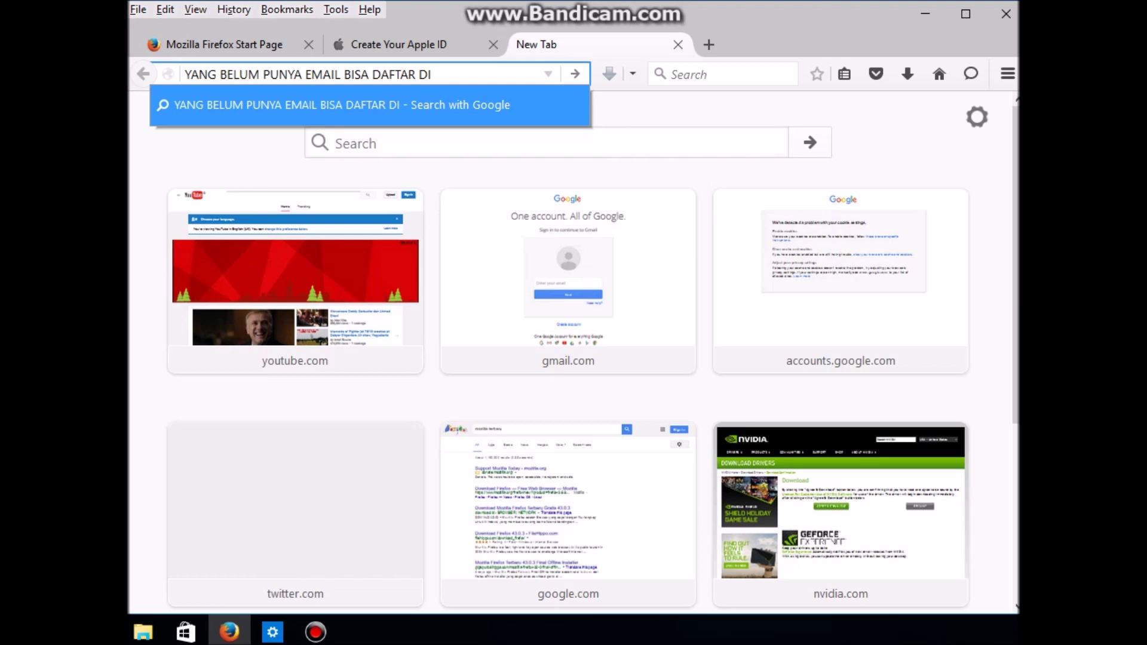
{"action": "type", "text": "G"}
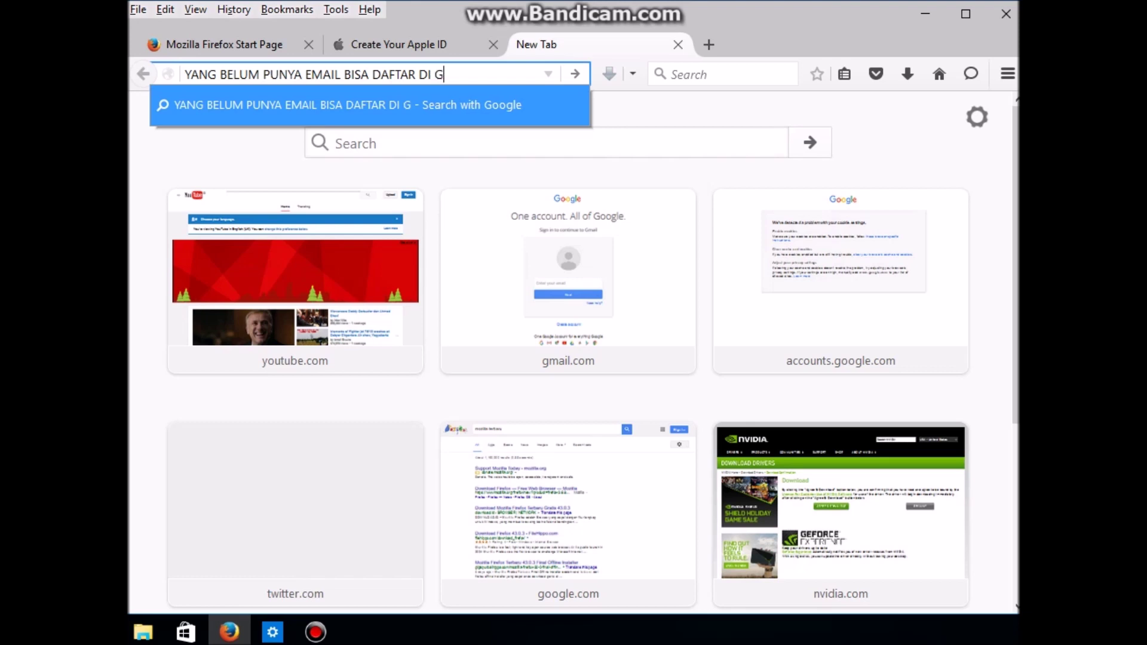
{"action": "type", "text": "OOG"}
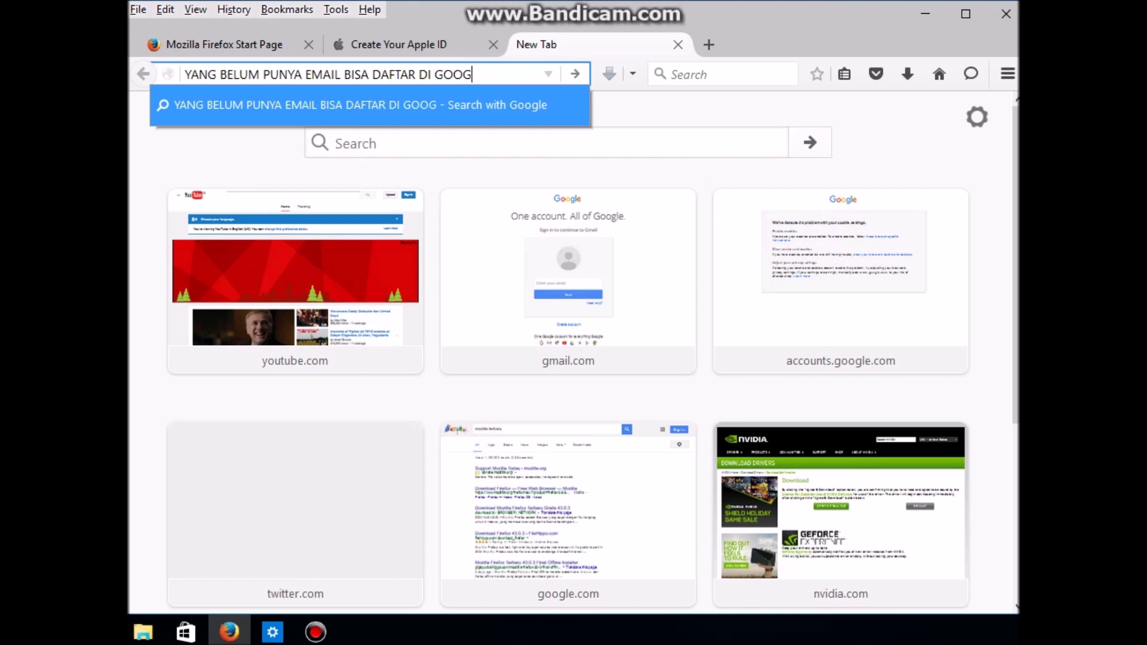
{"action": "type", "text": "LE BIAR "}
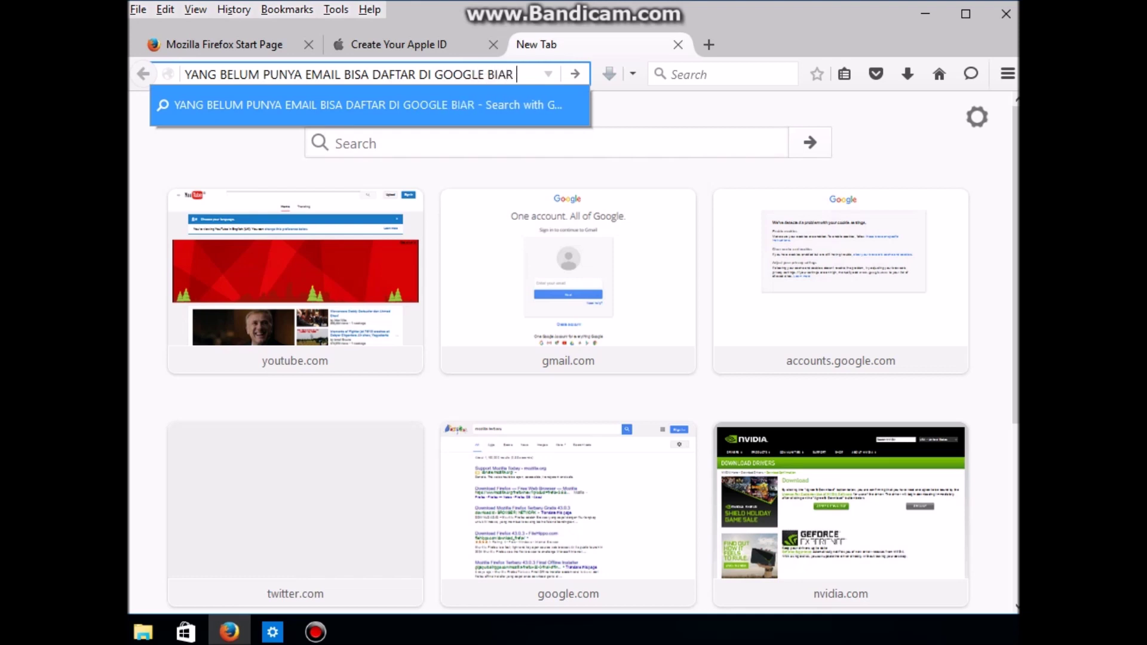
{"action": "type", "text": "CEPET"}
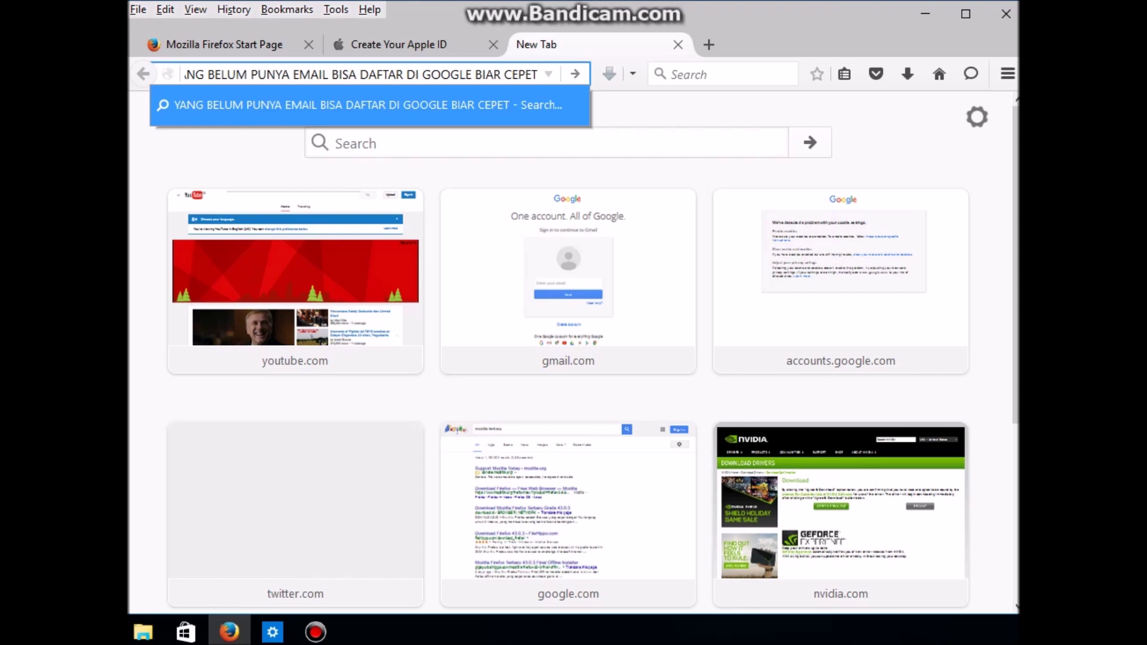
{"action": "key", "text": "ctrl+plus"}
{"action": "key", "text": "ctrl+plus"}
{"action": "key", "text": "ctrl+plus"}
{"action": "key", "text": "ctrl+plus"}
{"action": "key", "text": "ctrl+plus"}
{"action": "key", "text": "ctrl+plus"}
{"action": "key", "text": "ctrl+plus"}
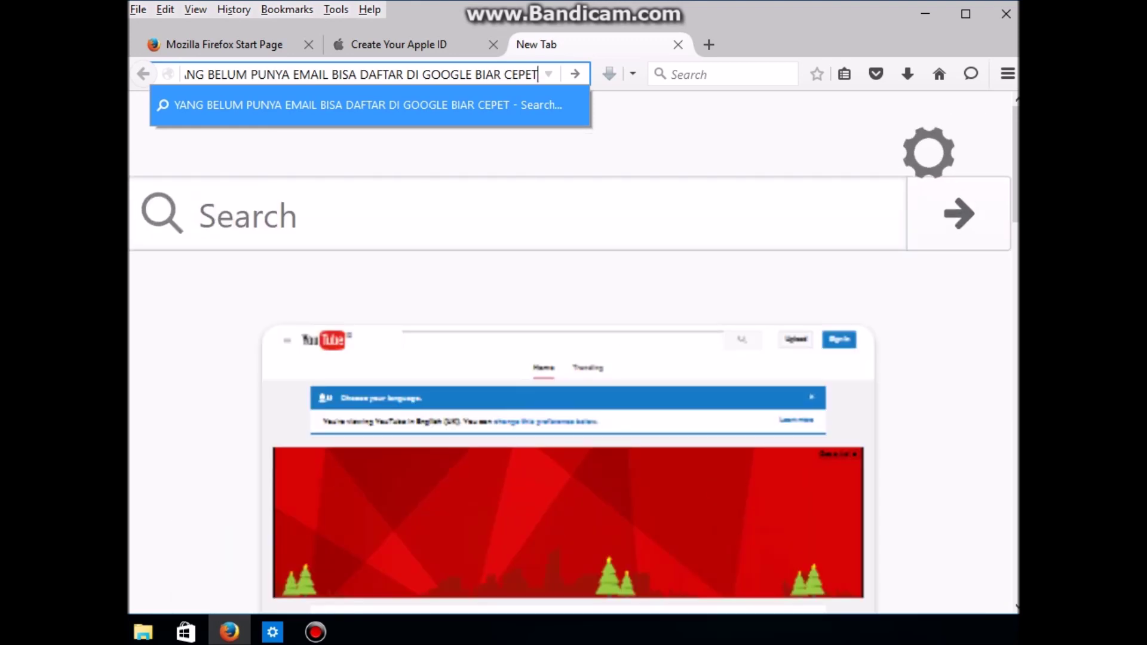
{"action": "key", "text": "ctrl+a"}
{"action": "key", "text": "ctrl+c"}
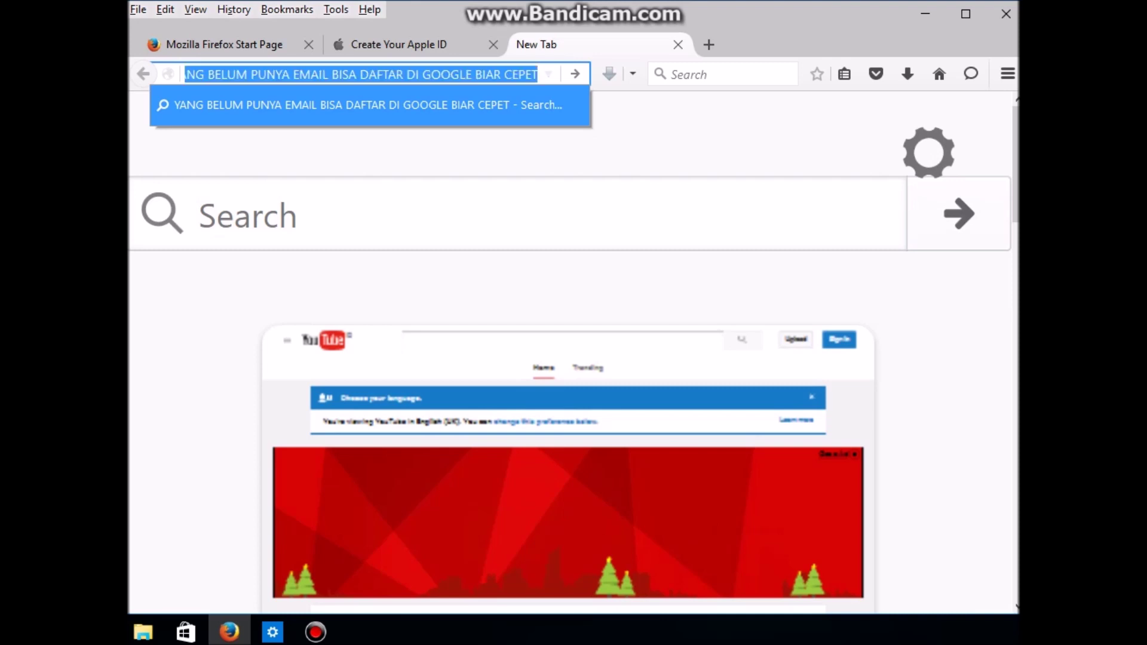
{"action": "left_click", "coordinate": [199, 215]}
{"action": "key", "text": "ctrl+v"}
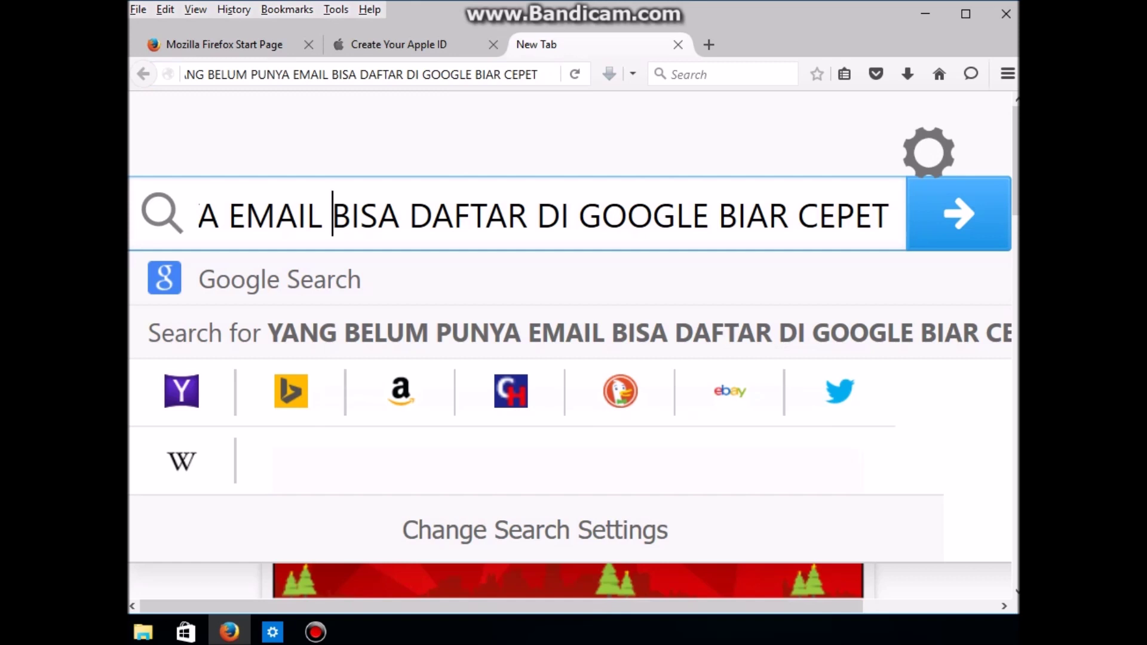
Step: Replace the pasted message in the page search box with just 'DAFTAR'
{"action": "key", "text": "Left"}
{"action": "key", "text": "Left"}
{"action": "key", "text": "Left"}
{"action": "key", "text": "Left"}
{"action": "key", "text": "Left"}
{"action": "key", "text": "Left"}
{"action": "key", "text": "Left"}
{"action": "key", "text": "Left"}
{"action": "key", "text": "Left"}
{"action": "key", "text": "Left"}
{"action": "key", "text": "Left"}
{"action": "key", "text": "Left"}
{"action": "key", "text": "Left"}
{"action": "key", "text": "Left"}
{"action": "key", "text": "Left"}
{"action": "key", "text": "Left"}
{"action": "key", "text": "Left"}
{"action": "key", "text": "Left"}
{"action": "key", "text": "Left"}
{"action": "key", "text": "Left"}
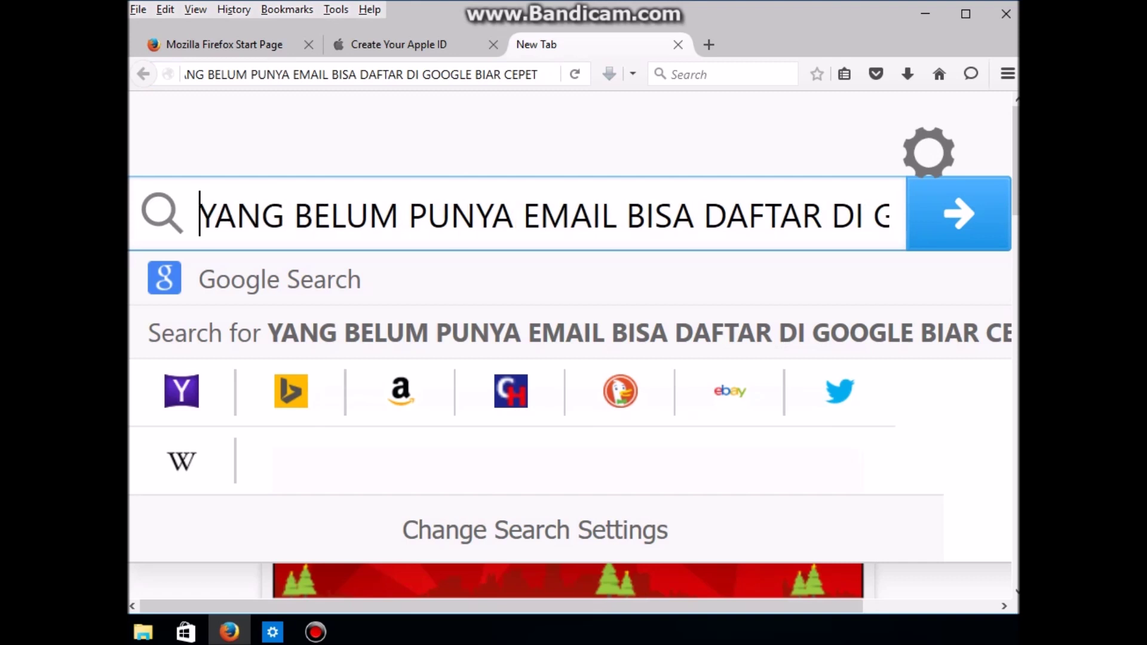
{"action": "key", "text": "Right"}
{"action": "key", "text": "Right"}
{"action": "key", "text": "Right"}
{"action": "key", "text": "Right"}
{"action": "key", "text": "Right"}
{"action": "key", "text": "Right"}
{"action": "key", "text": "Right"}
{"action": "key", "text": "Right"}
{"action": "key", "text": "Right"}
{"action": "key", "text": "Right"}
{"action": "key", "text": "Right"}
{"action": "key", "text": "Right"}
{"action": "key", "text": "Right"}
{"action": "key", "text": "Right"}
{"action": "key", "text": "Right"}
{"action": "key", "text": "Right"}
{"action": "key", "text": "Right"}
{"action": "key", "text": "Right"}
{"action": "key", "text": "Right"}
{"action": "key", "text": "Right"}
{"action": "key", "text": "Right"}
{"action": "key", "text": "Right"}
{"action": "key", "text": "Right"}
{"action": "key", "text": "Right"}
{"action": "key", "text": "Right"}
{"action": "key", "text": "Right"}
{"action": "key", "text": "Right"}
{"action": "key", "text": "Right"}
{"action": "key", "text": "Right"}
{"action": "key", "text": "Right"}
{"action": "key", "text": "Right"}
{"action": "key", "text": "Right"}
{"action": "key", "text": "Right"}
{"action": "key", "text": "Right"}
{"action": "key", "text": "Right"}
{"action": "key", "text": "Right"}
{"action": "key", "text": "Right"}
{"action": "key", "text": "Right"}
{"action": "key", "text": "Right"}
{"action": "key", "text": "Right"}
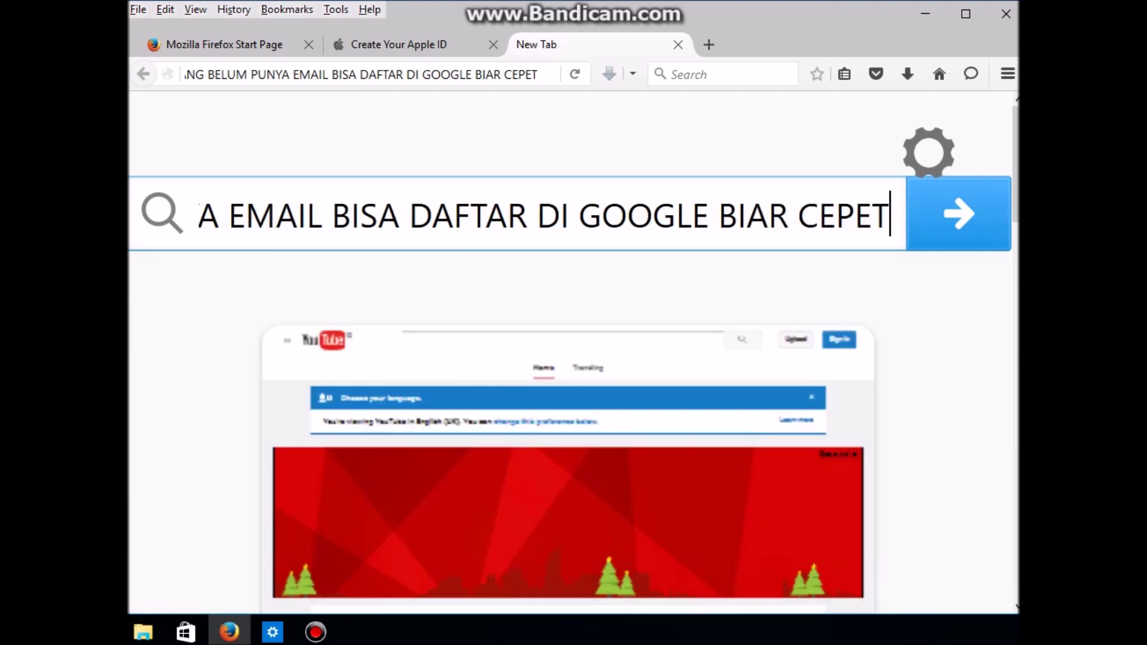
{"action": "left_click", "coordinate": [185, 74]}
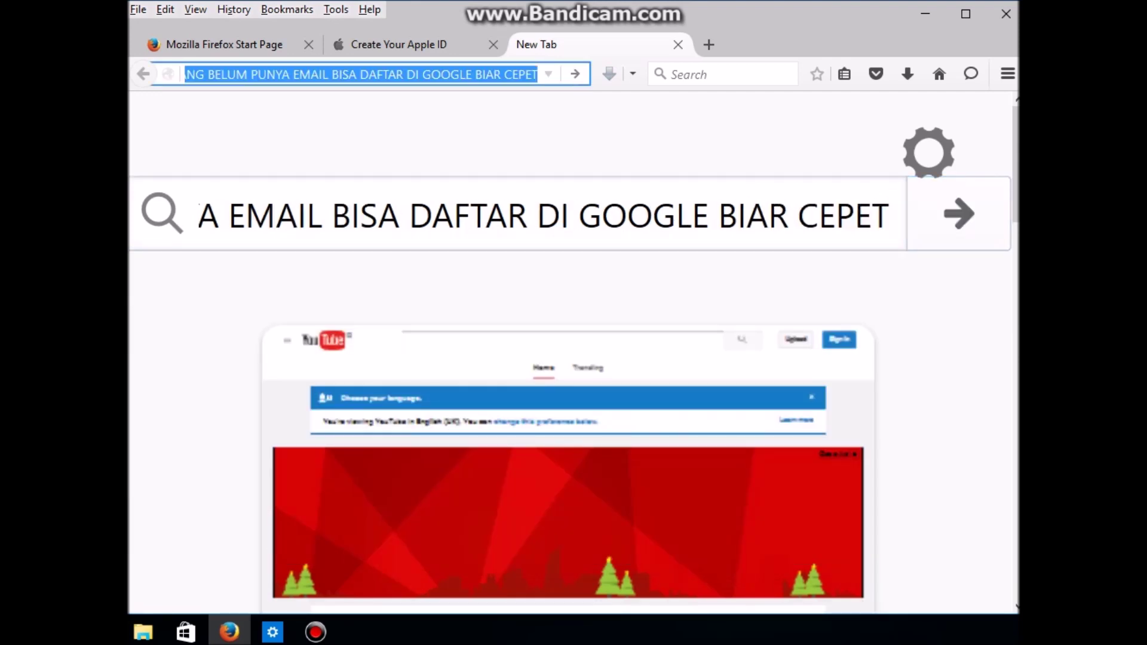
{"action": "left_click", "coordinate": [433, 214]}
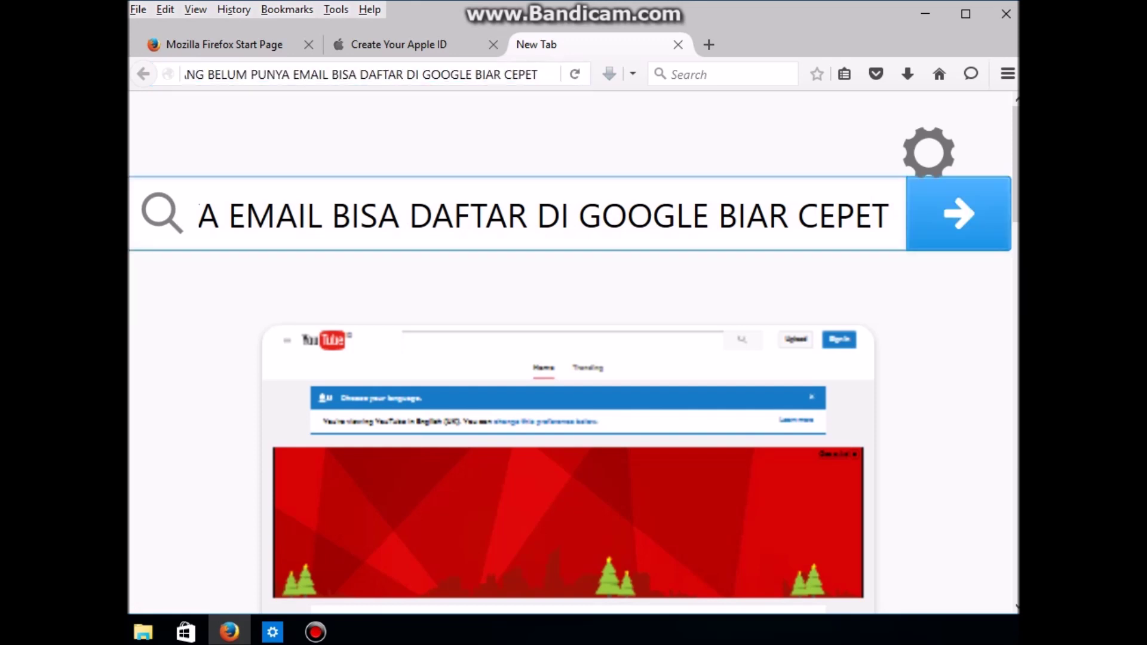
{"action": "key", "text": "ctrl+a"}
{"action": "type", "text": "DAFTAR"}
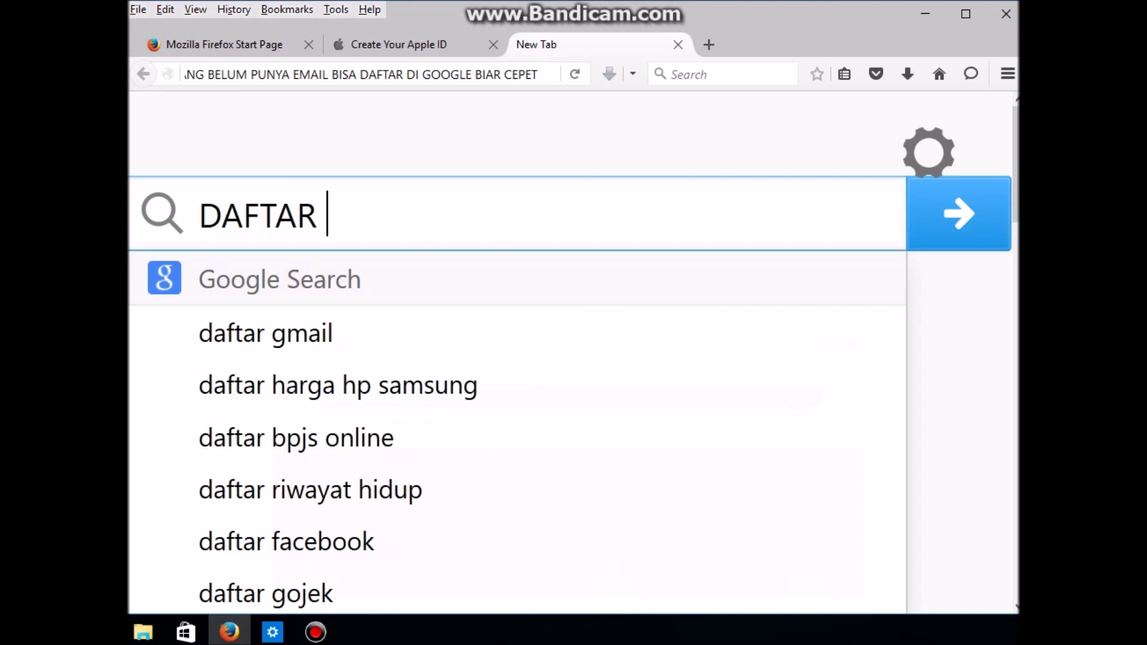
Step: Search 'daftar gmail', open the Create a Gmail address result, and note 'SAYA PAUSE DULU BUAT BIKIN EMAIL BARU' on the start page
{"action": "key", "text": "Return"}
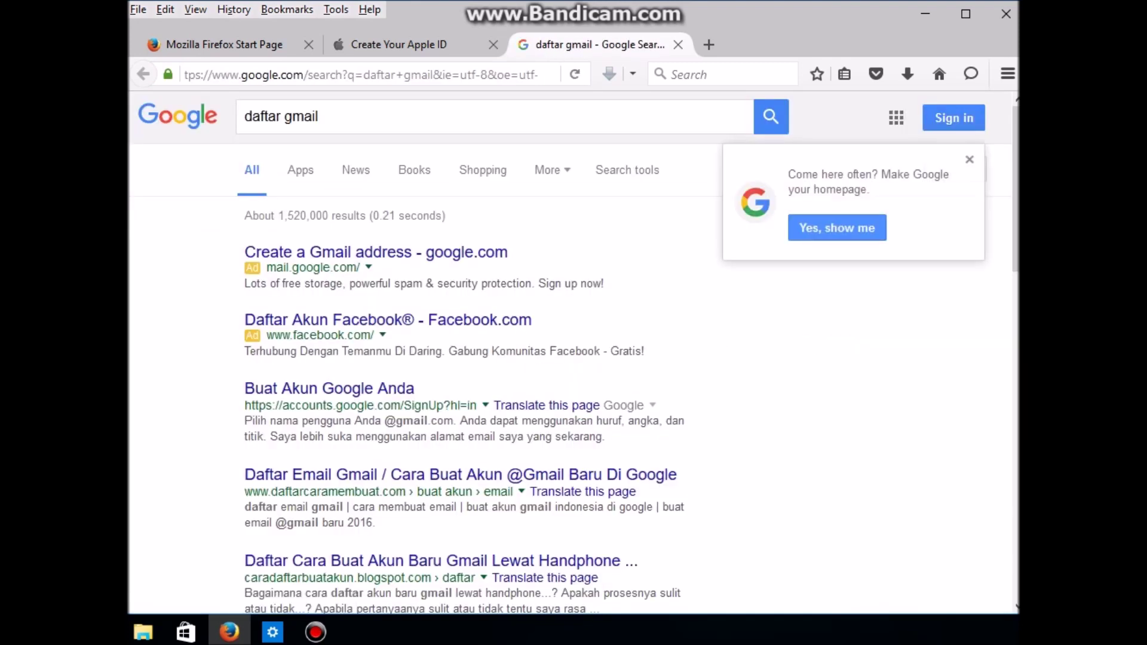
{"action": "left_click", "coordinate": [376, 252]}
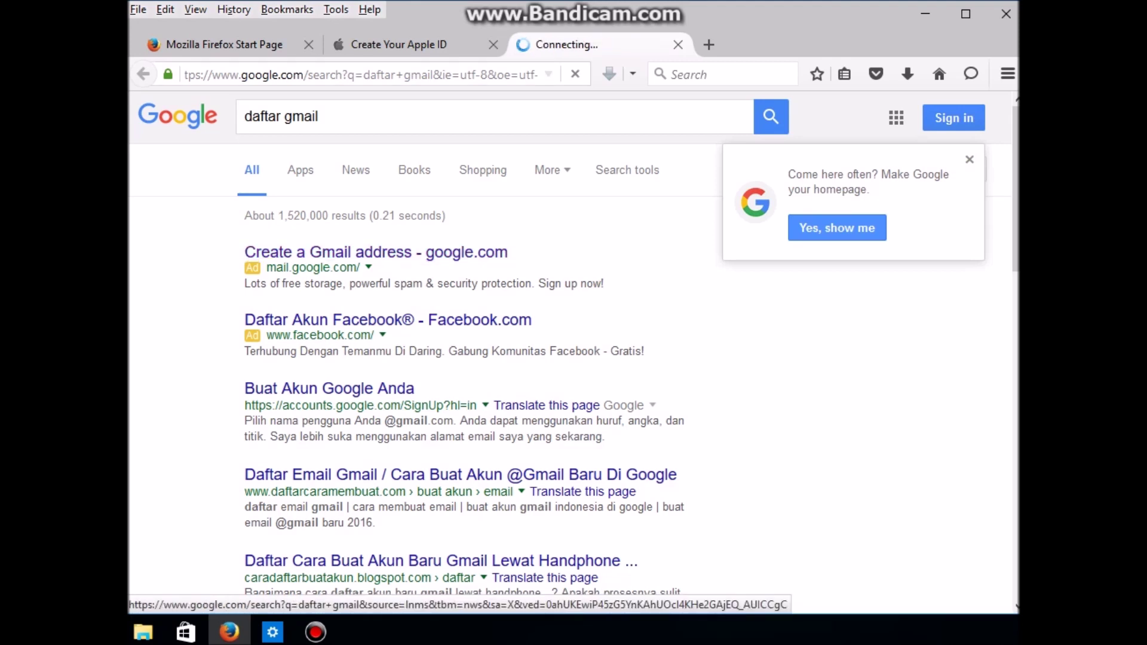
{"action": "key", "text": "ctrl+Tab"}
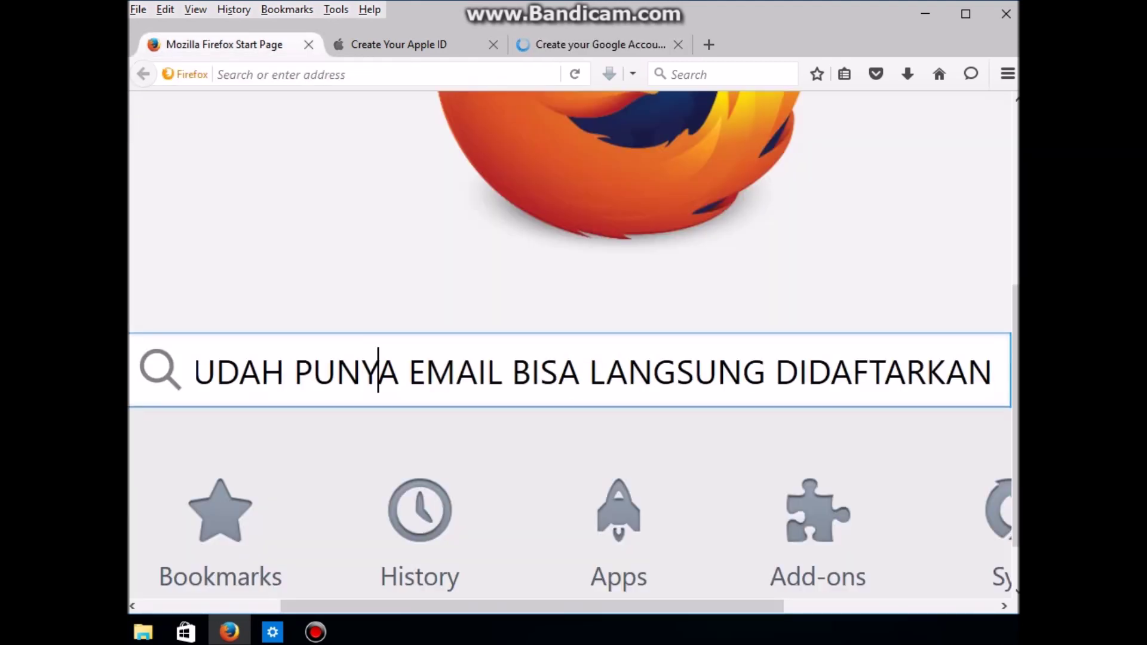
{"action": "key", "text": "ctrl+a"}
{"action": "type", "text": "SA"}
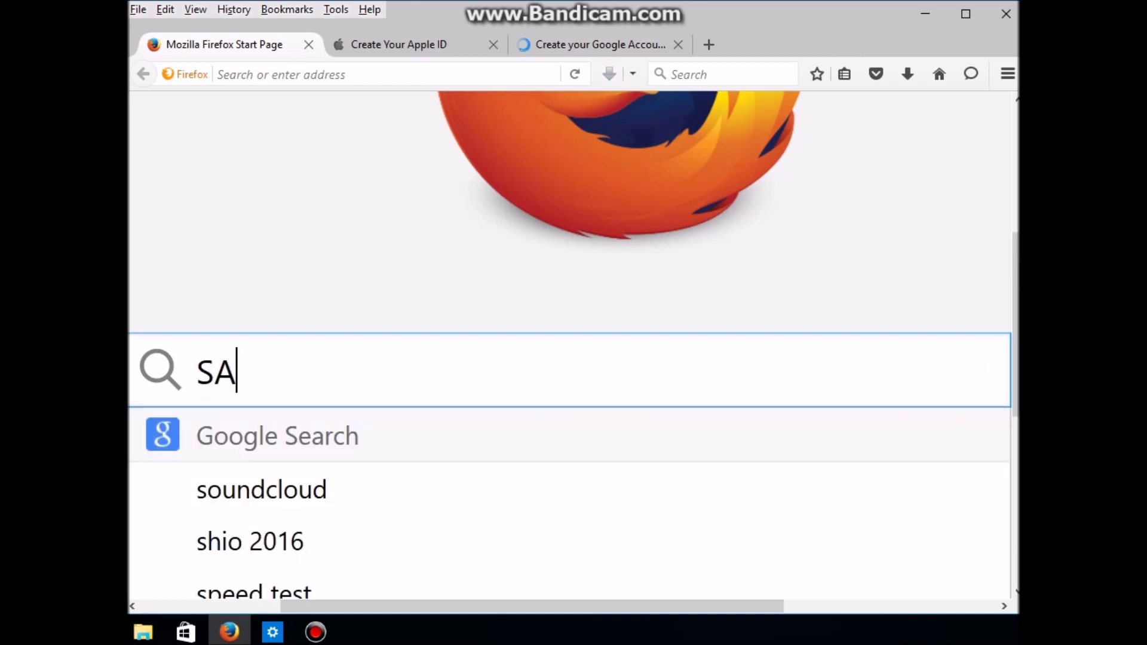
{"action": "type", "text": "YA PAUS"}
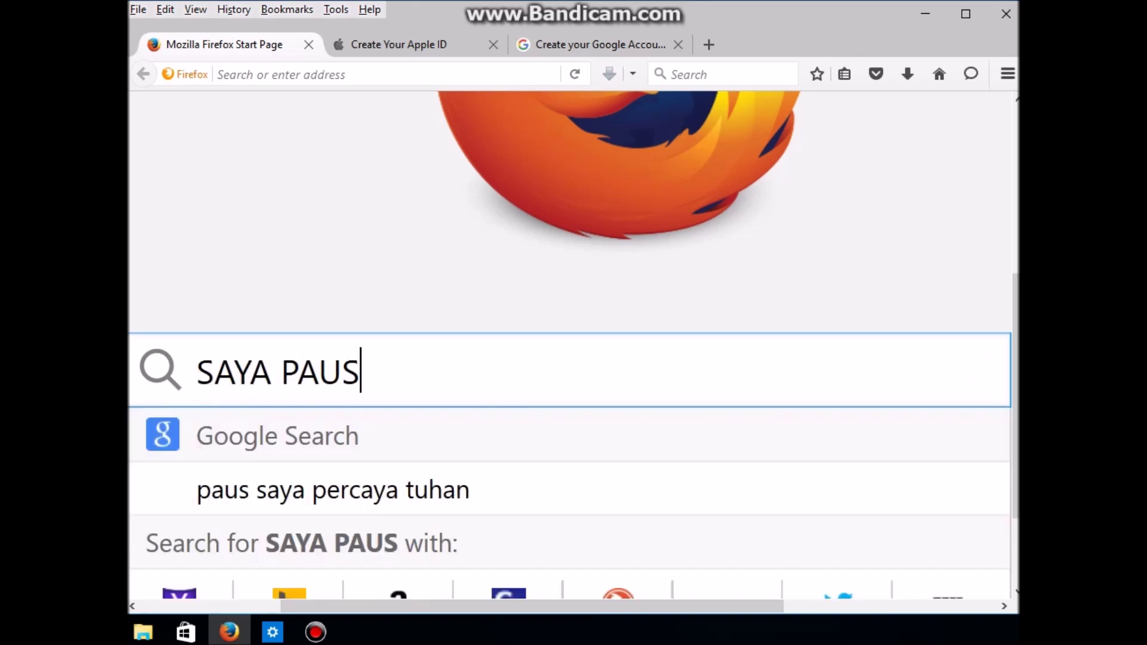
{"action": "type", "text": "E DULU BU"}
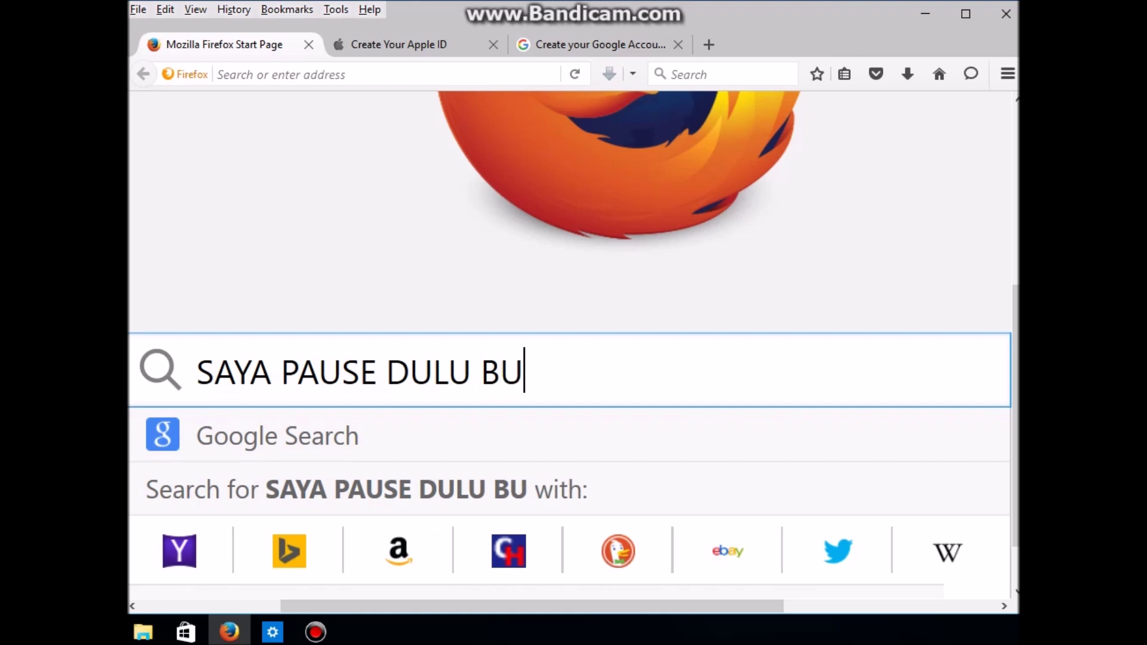
{"action": "type", "text": "AT BIKIN"}
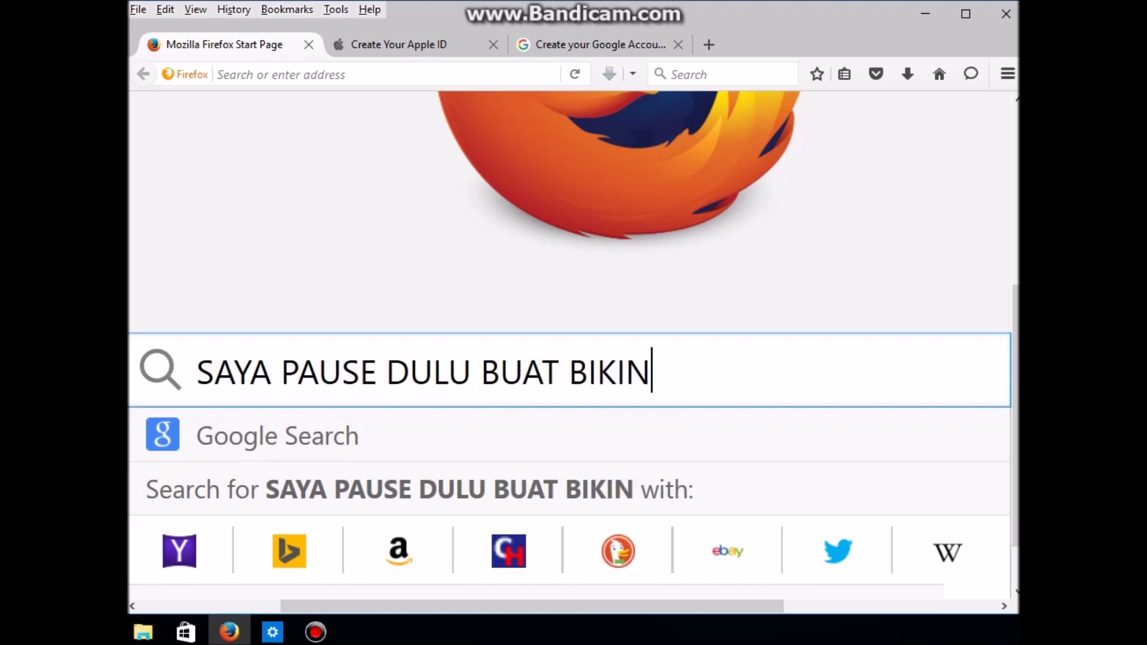
{"action": "type", "text": " EMAIL BARU"}
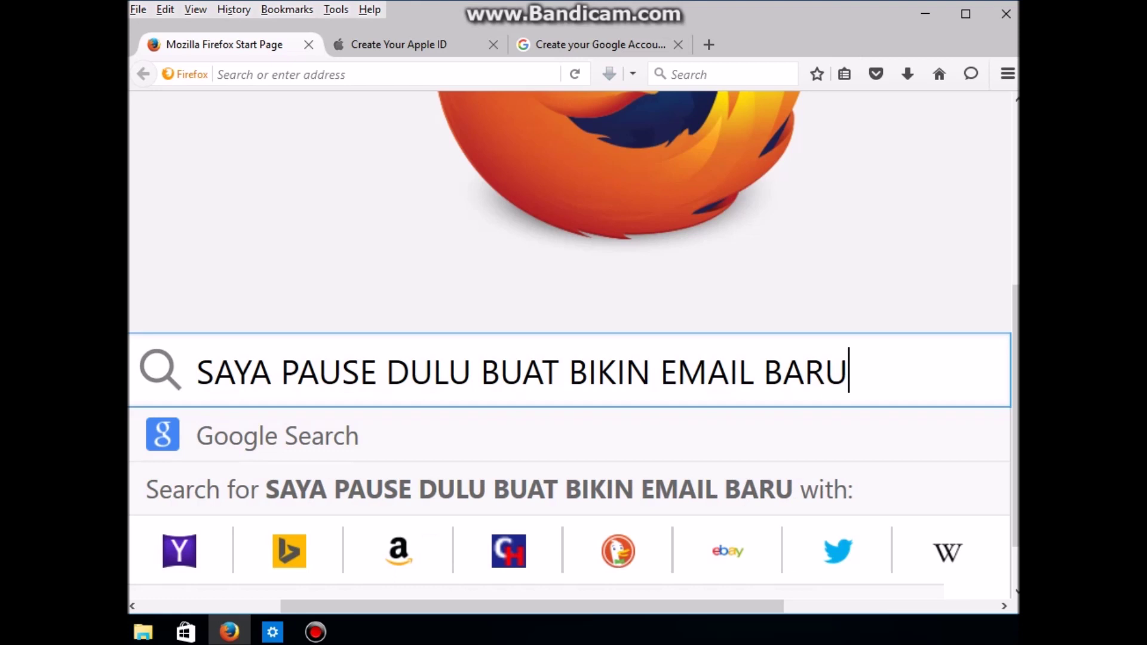
Step: Complete the Google account sign-up and launch Gmail from the Google apps grid
{"action": "left_click", "coordinate": [595, 45]}
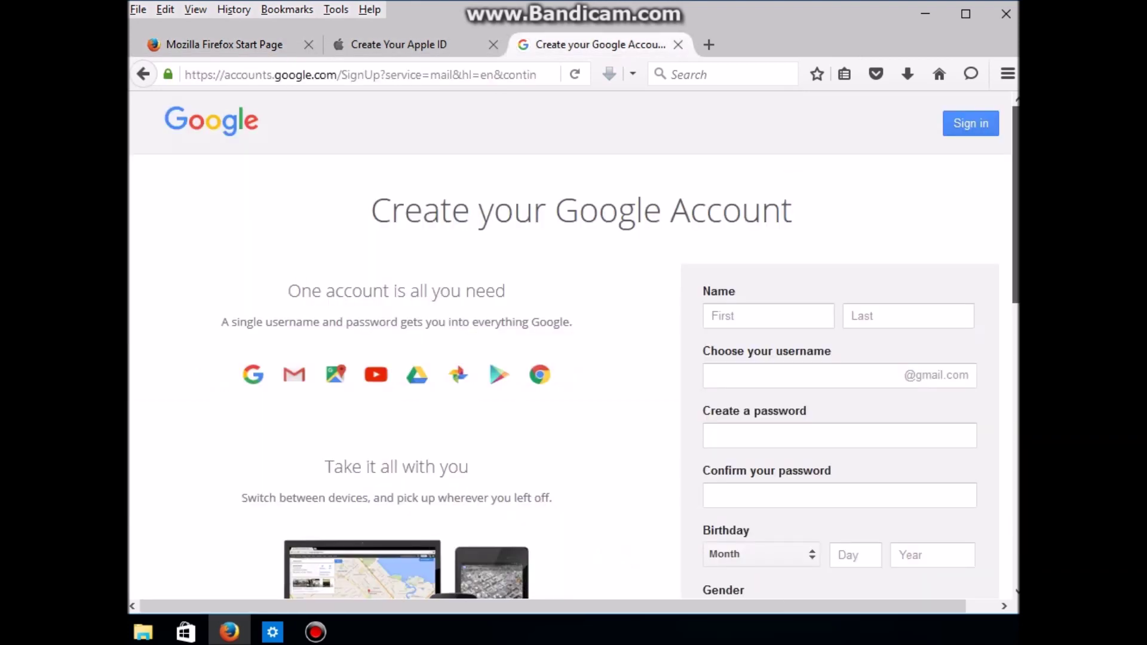
{"action": "scroll", "coordinate": [574, 345], "scroll_direction": "down", "scroll_amount": 3}
{"action": "scroll", "coordinate": [575, 344], "scroll_direction": "down", "scroll_amount": 3}
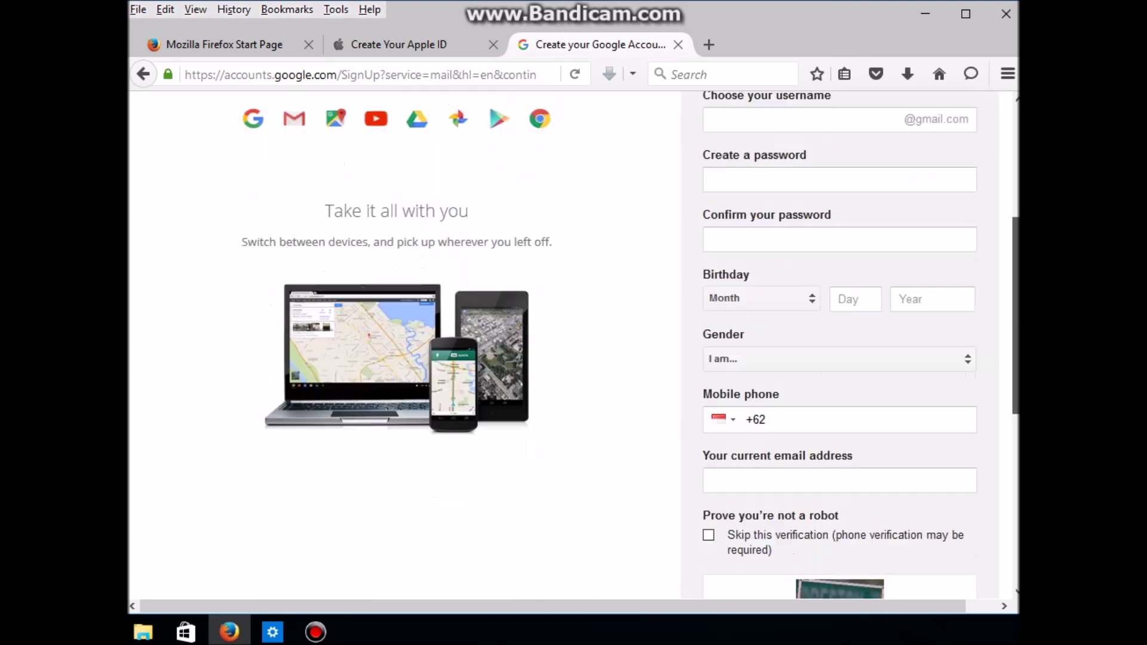
{"action": "scroll", "coordinate": [575, 345], "scroll_direction": "up", "scroll_amount": 5}
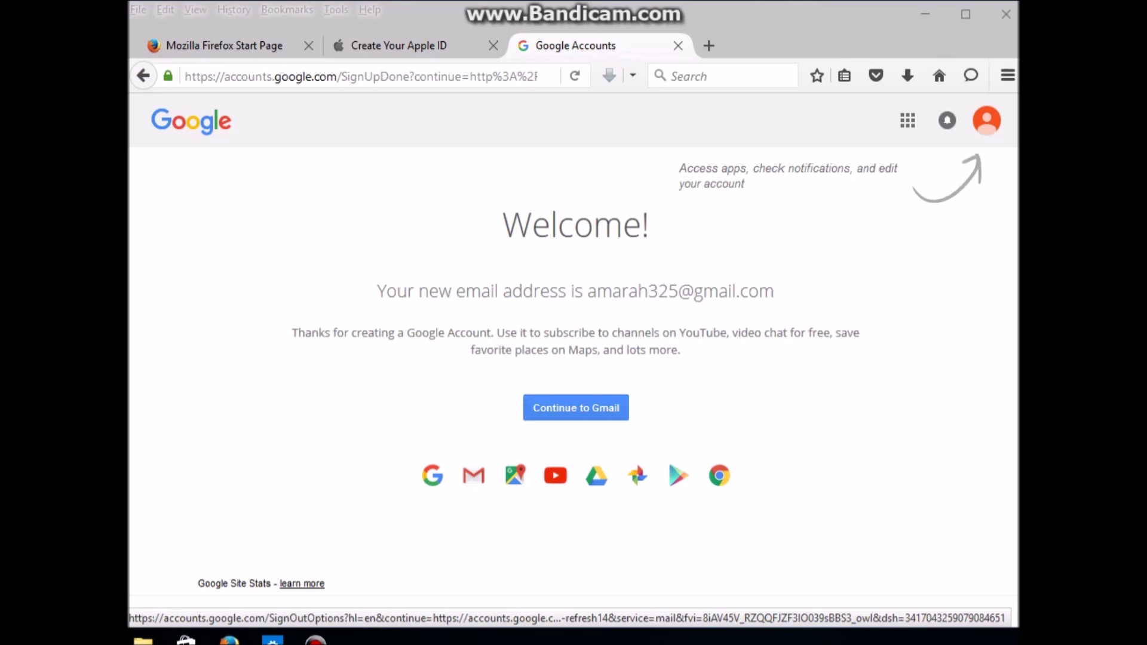
{"action": "left_click", "coordinate": [908, 120]}
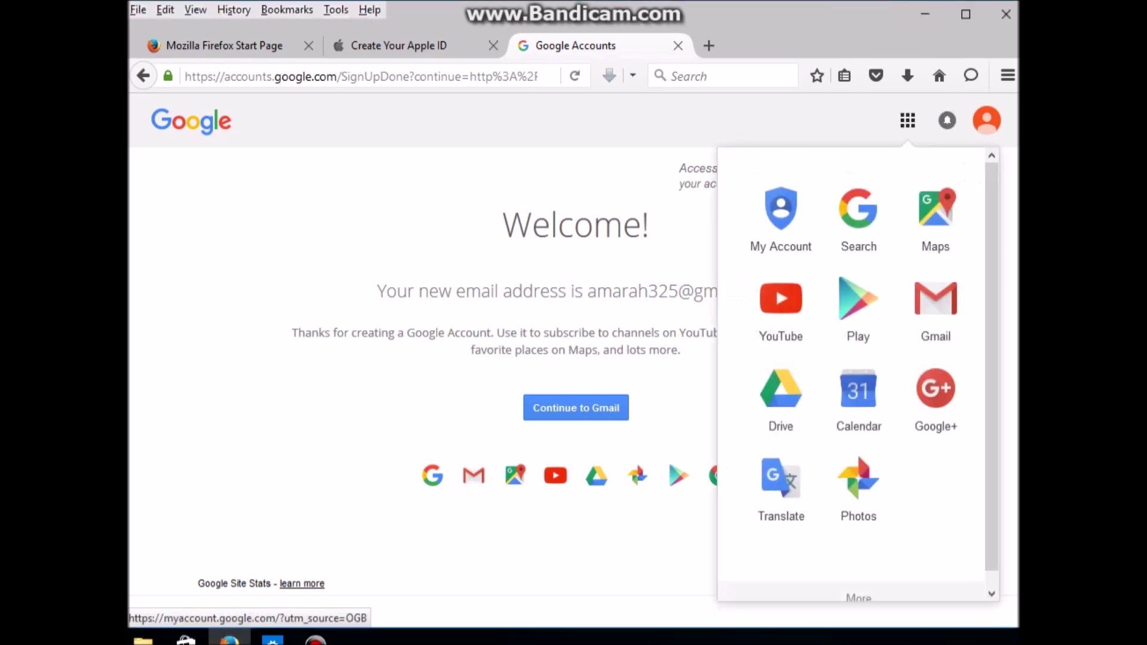
{"action": "left_click", "coordinate": [936, 305]}
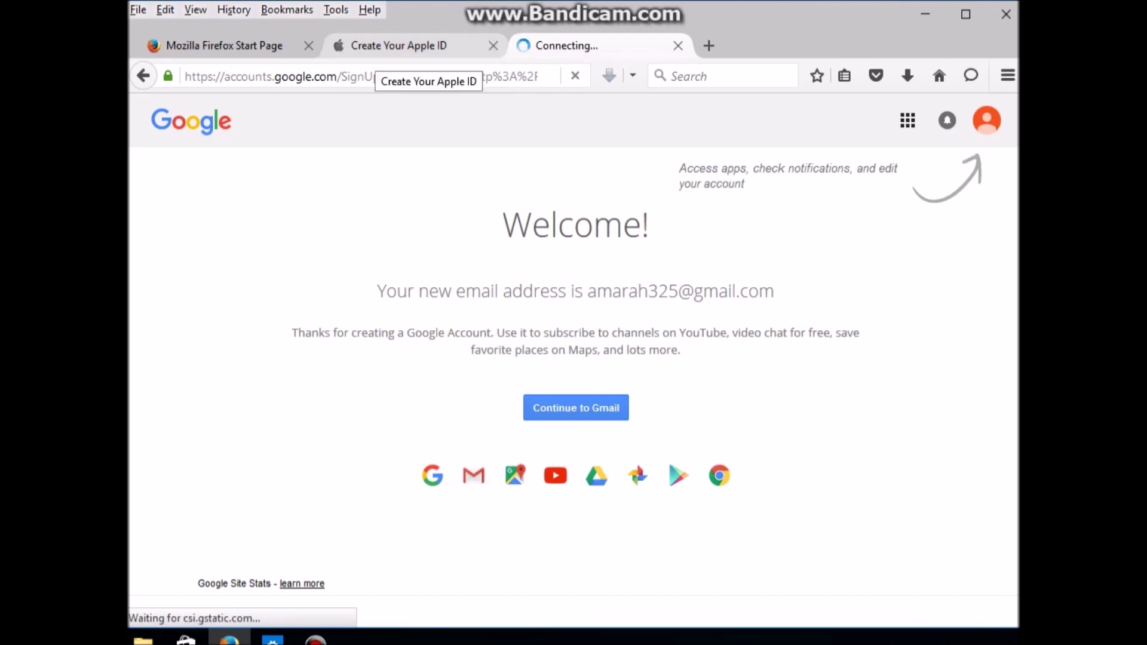
Step: Enter the new Gmail address in the Apple ID email field, correcting the stray quote to an @
{"action": "left_click", "coordinate": [388, 45]}
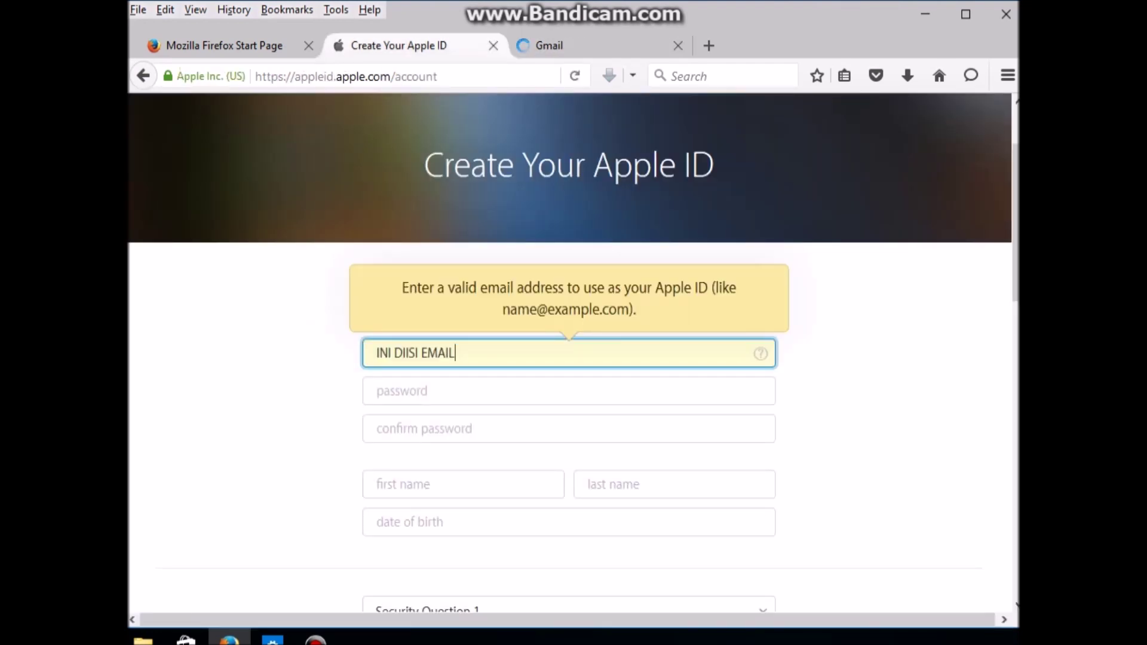
{"action": "key", "text": "ctrl+Tab"}
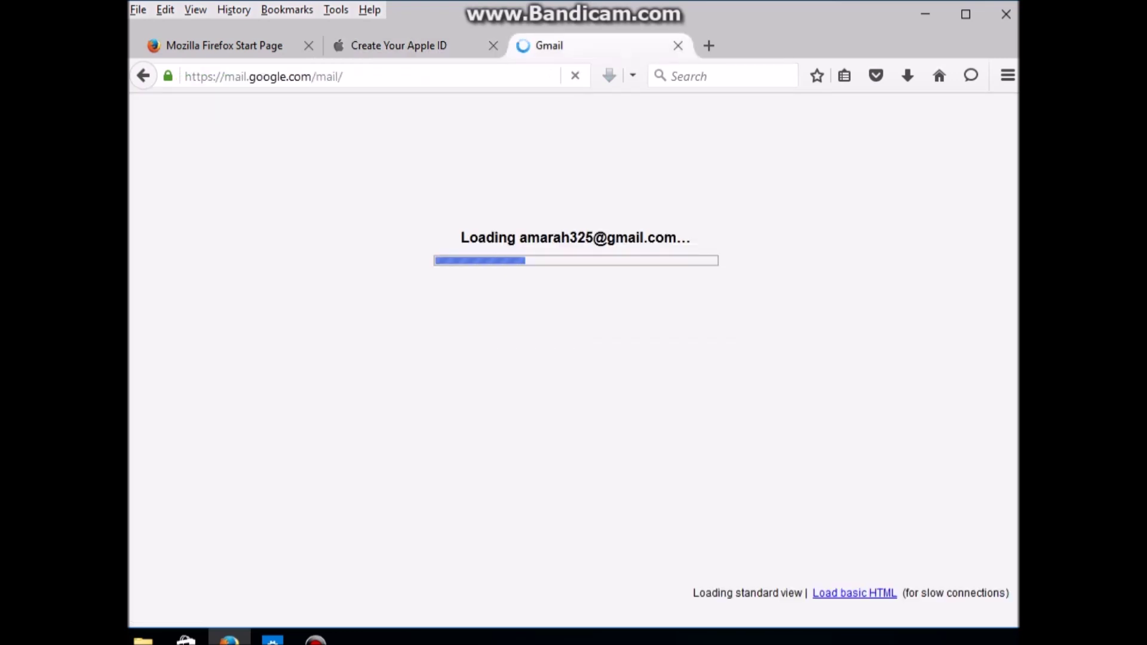
{"action": "key", "text": "ctrl+shift+Tab"}
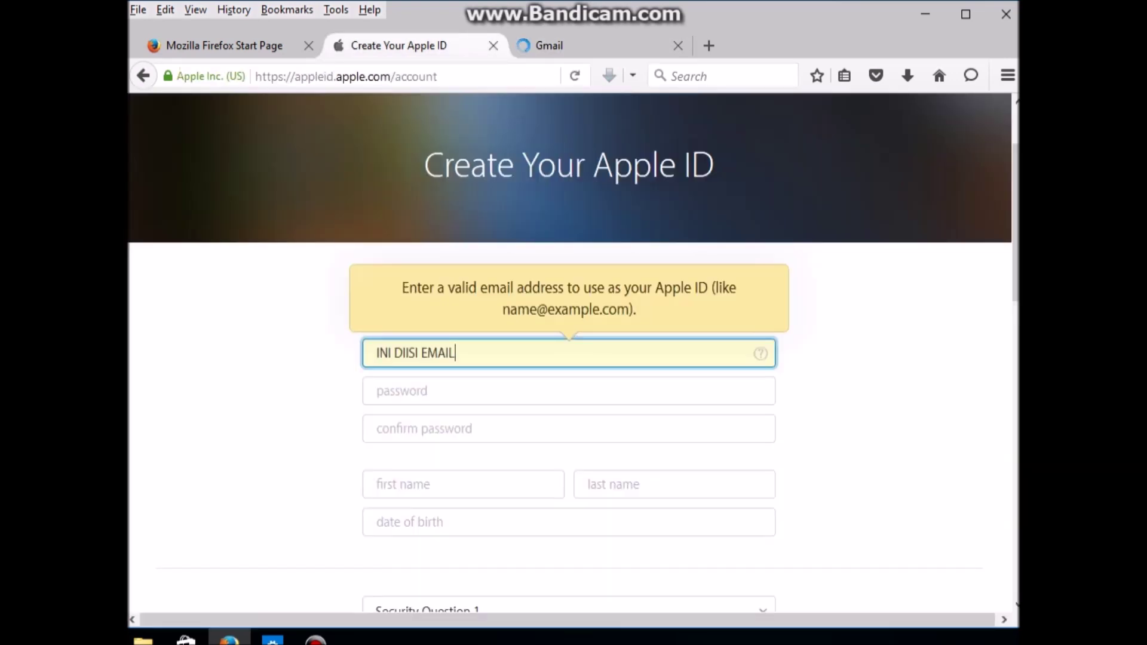
{"action": "key", "text": "shift+Left"}
{"action": "key", "text": "shift+Left"}
{"action": "key", "text": "shift+Left"}
{"action": "key", "text": "shift+Left"}
{"action": "key", "text": "shift+Left"}
{"action": "key", "text": "shift+Left"}
{"action": "key", "text": "shift+Left"}
{"action": "key", "text": "shift+Left"}
{"action": "key", "text": "shift+Left"}
{"action": "key", "text": "shift+Left"}
{"action": "key", "text": "shift+Left"}
{"action": "key", "text": "shift+Left"}
{"action": "key", "text": "shift+Left"}
{"action": "key", "text": "shift+Left"}
{"action": "key", "text": "shift+Left"}
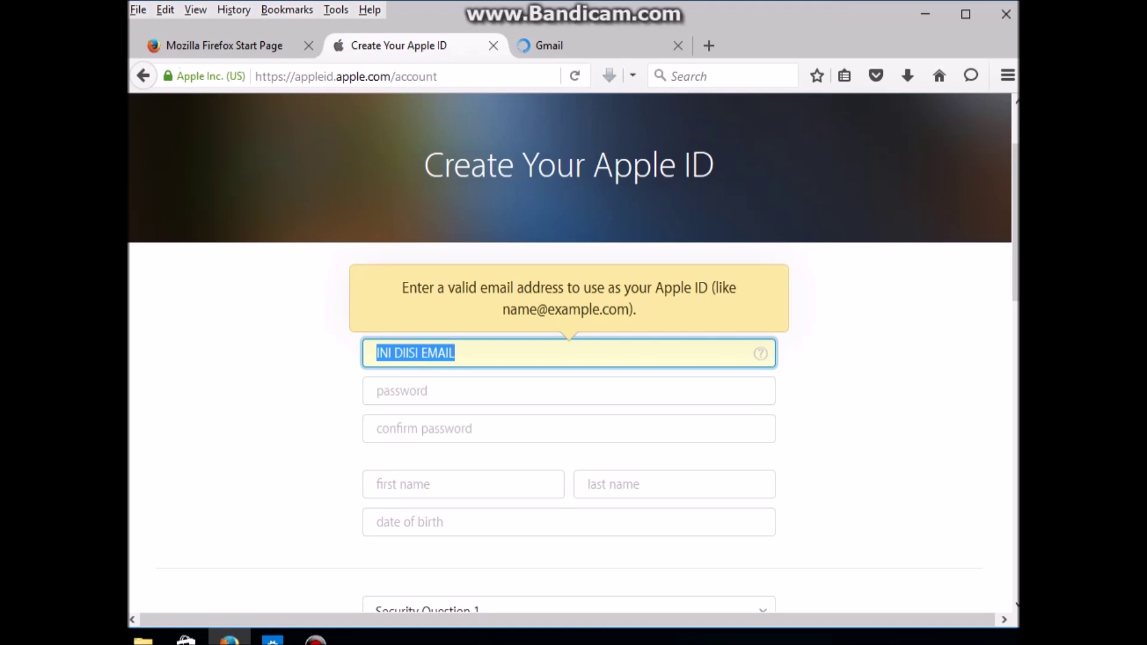
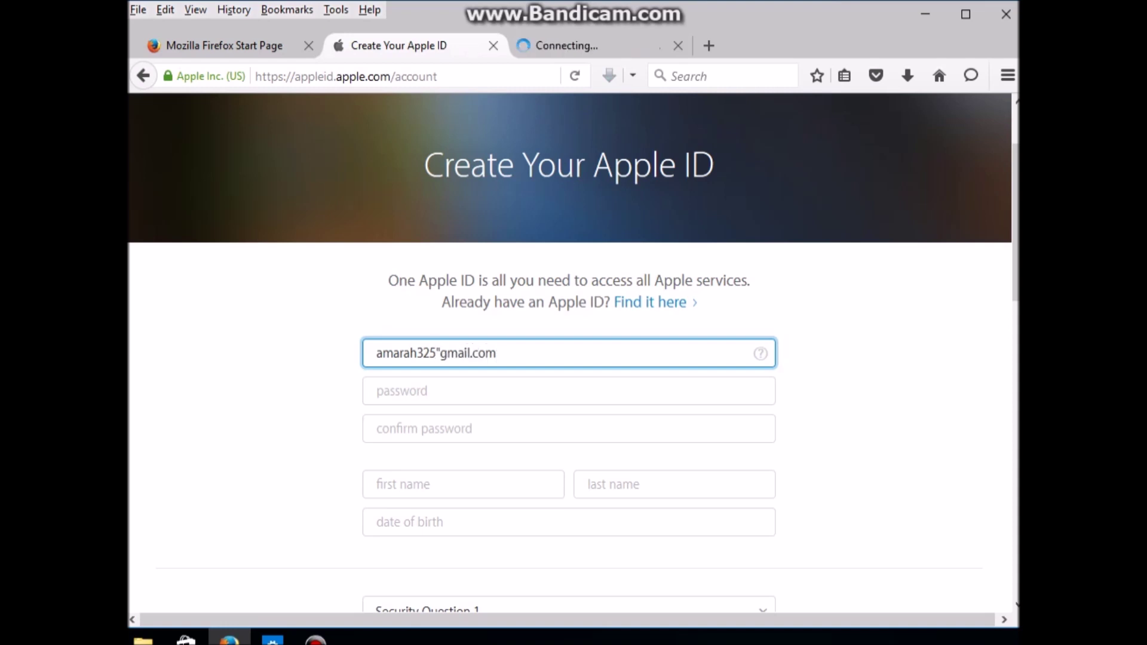
{"action": "double_click", "coordinate": [438, 353]}
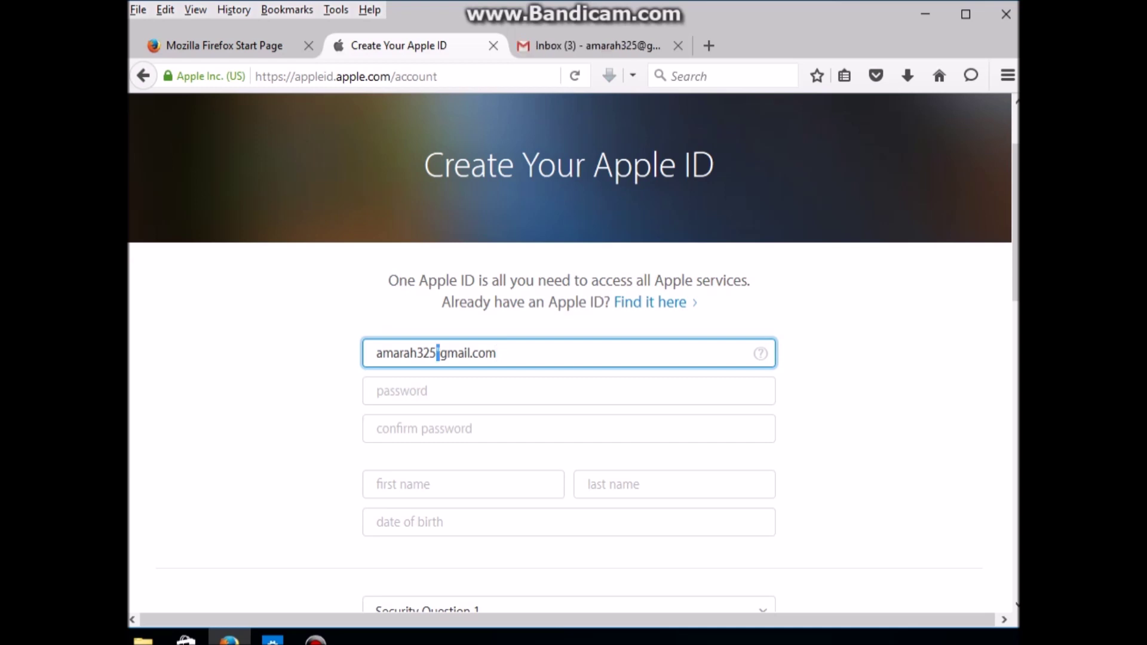
{"action": "type", "text": "@"}
{"action": "key", "text": "Tab"}
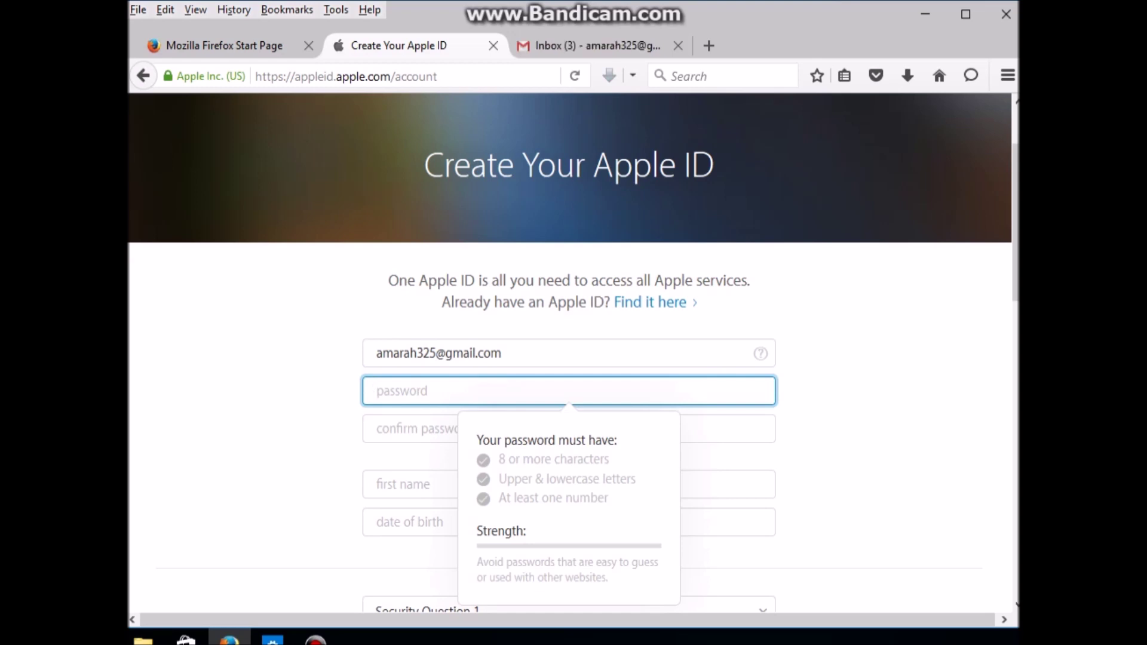
Step: Type the account password into both the password and confirm password fields
{"action": "type", "text": "12"}
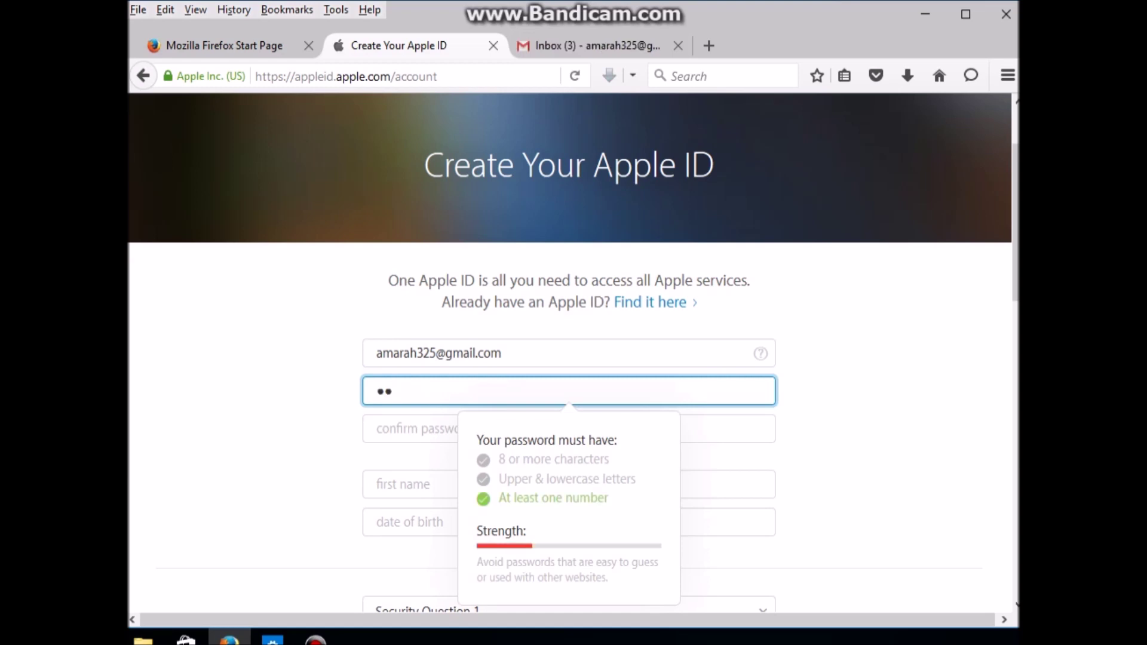
{"action": "type", "text": "345678"}
{"action": "left_click", "coordinate": [419, 428]}
{"action": "type", "text": "12345678"}
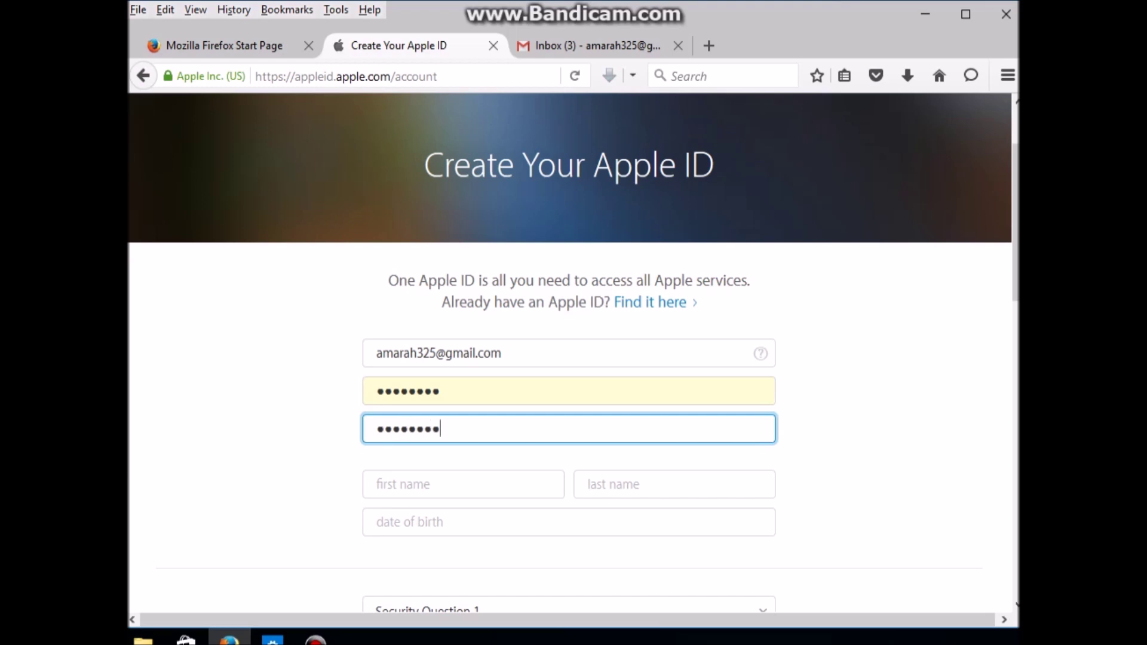
Step: Fill in the user's first name, last name and date of birth
{"action": "left_click", "coordinate": [377, 484]}
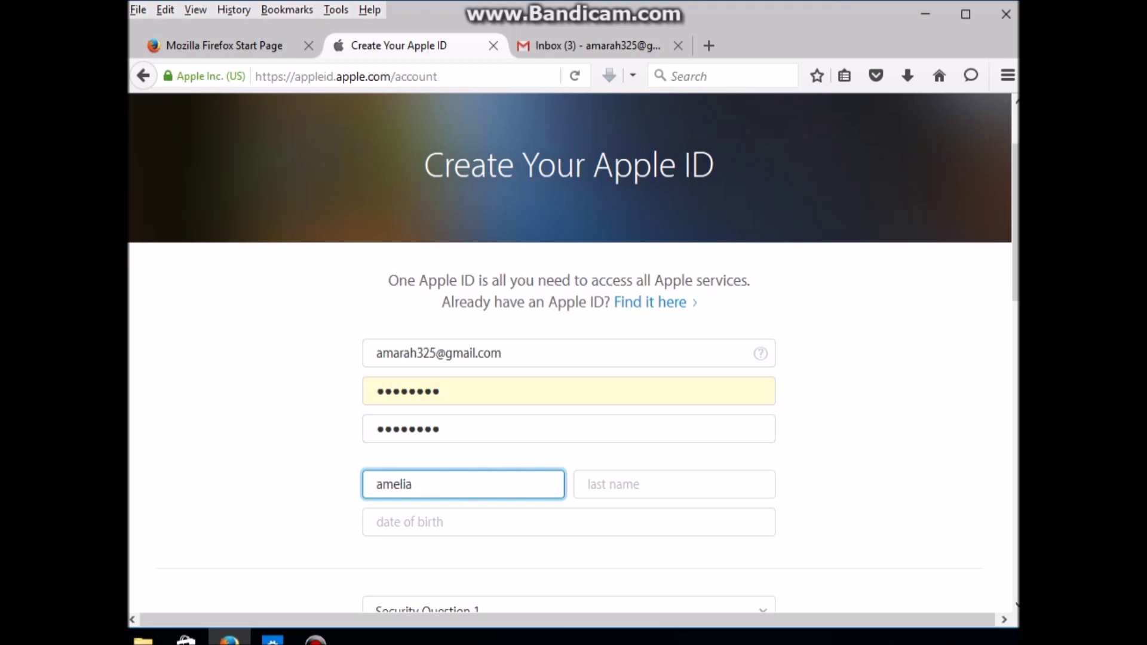
{"action": "key", "text": "Tab"}
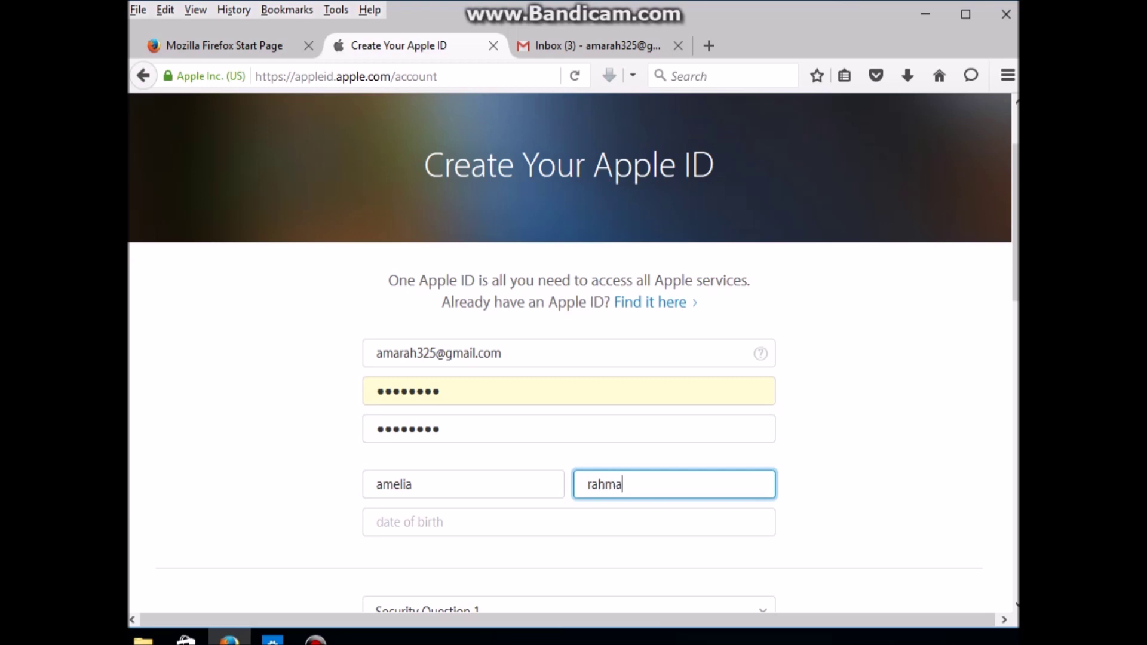
{"action": "left_click", "coordinate": [377, 522]}
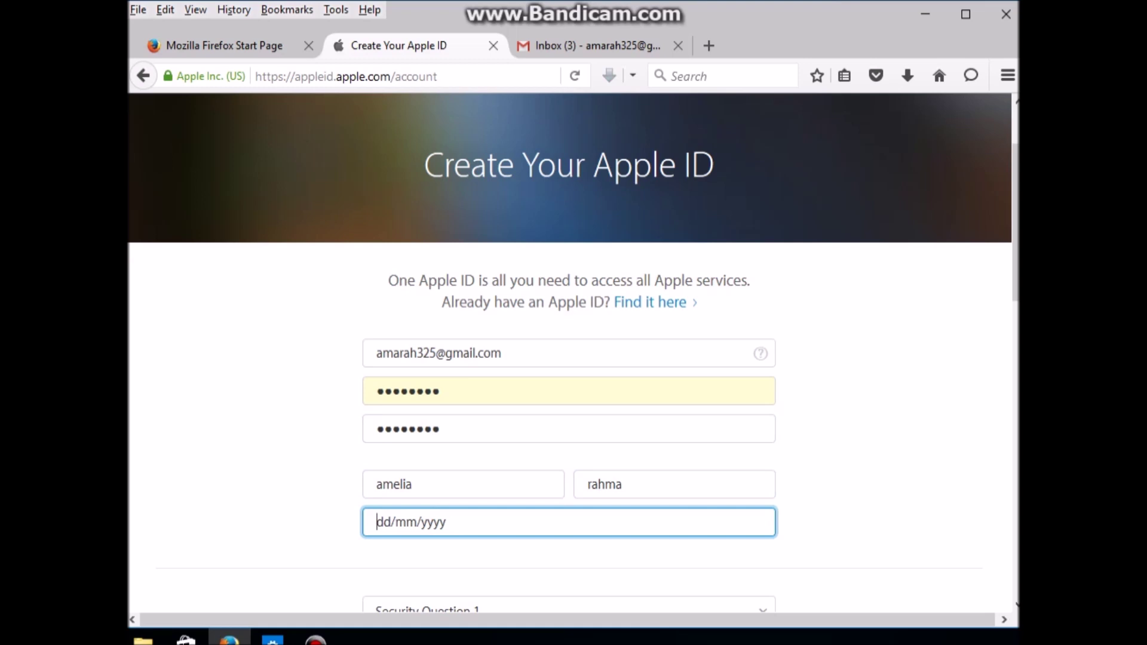
{"action": "scroll", "coordinate": [573, 353], "scroll_direction": "down", "scroll_amount": 3}
{"action": "left_click", "coordinate": [568, 509]}
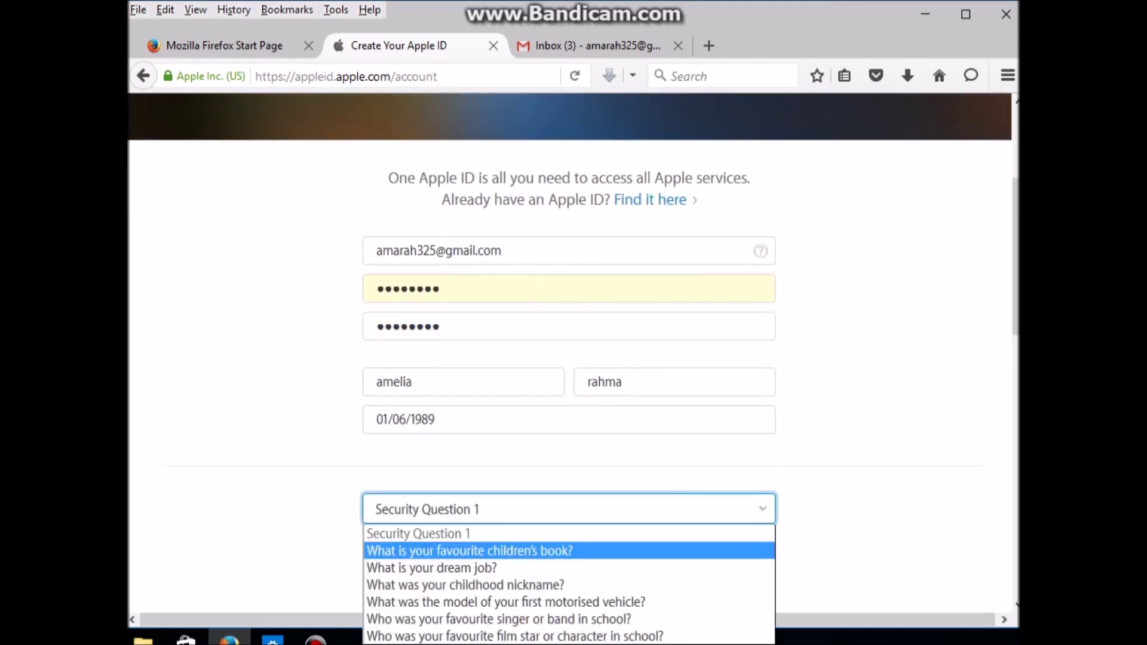
Step: Choose the dream job and first manager security questions and answer each
{"action": "left_click", "coordinate": [431, 567]}
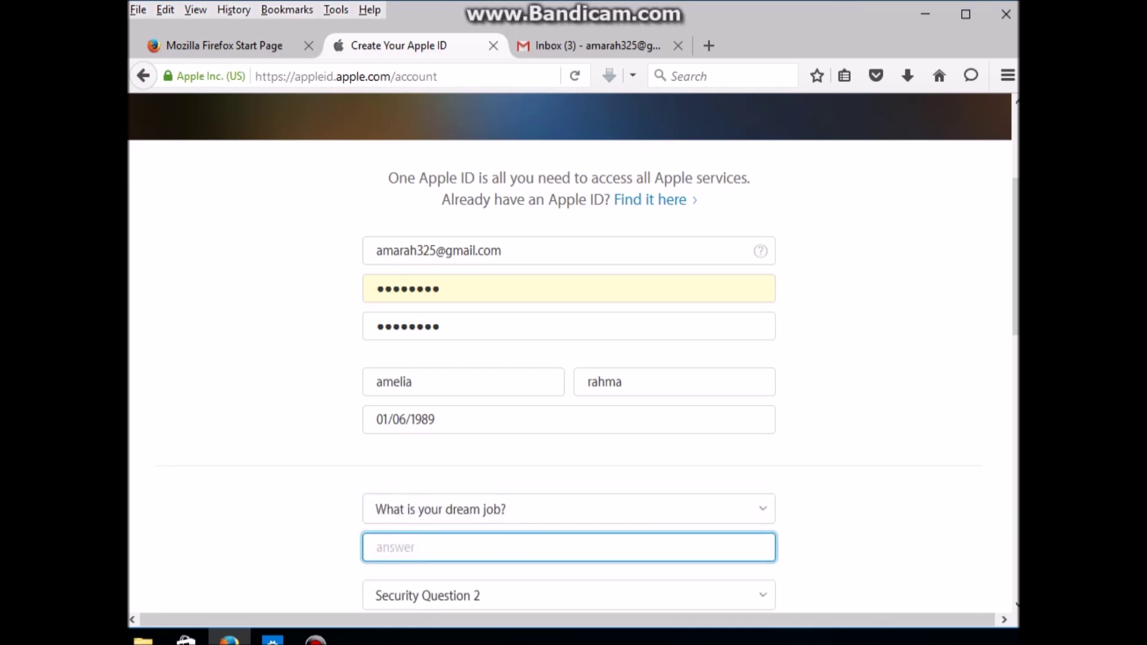
{"action": "type", "text": "model"}
{"action": "scroll", "coordinate": [574, 365], "scroll_direction": "down", "scroll_amount": 3}
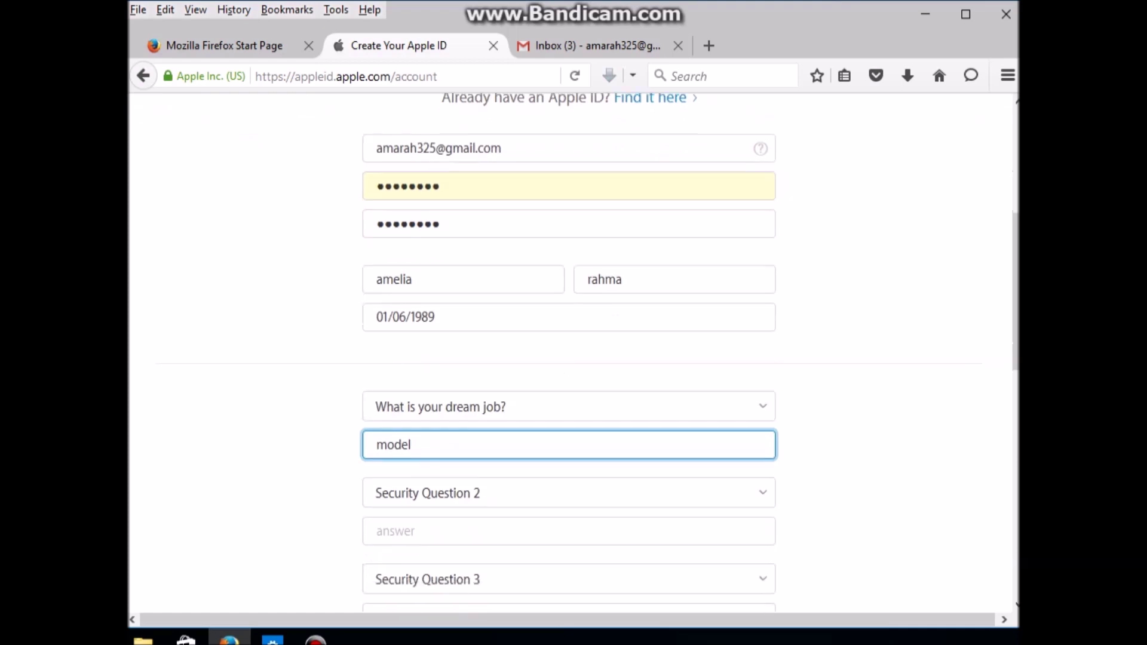
{"action": "left_click", "coordinate": [568, 493]}
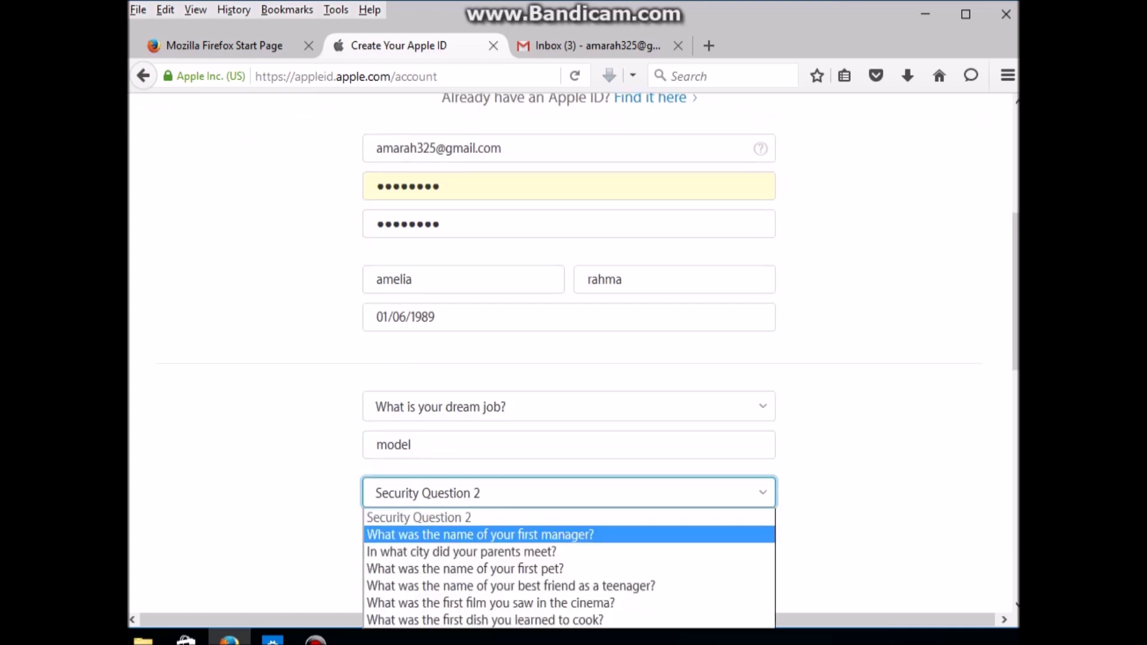
{"action": "key", "text": "Return"}
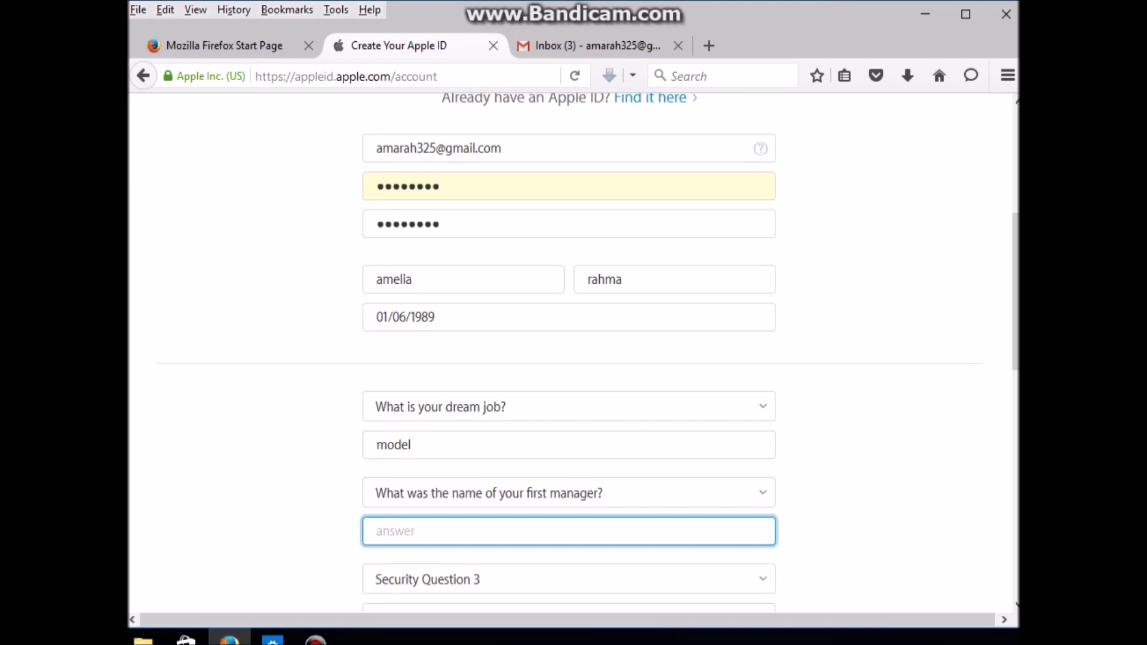
{"action": "type", "text": "amelia"}
Step: Choose the favourite school teacher question as security question three and answer it
{"action": "scroll", "coordinate": [570, 351], "scroll_direction": "down", "scroll_amount": 3}
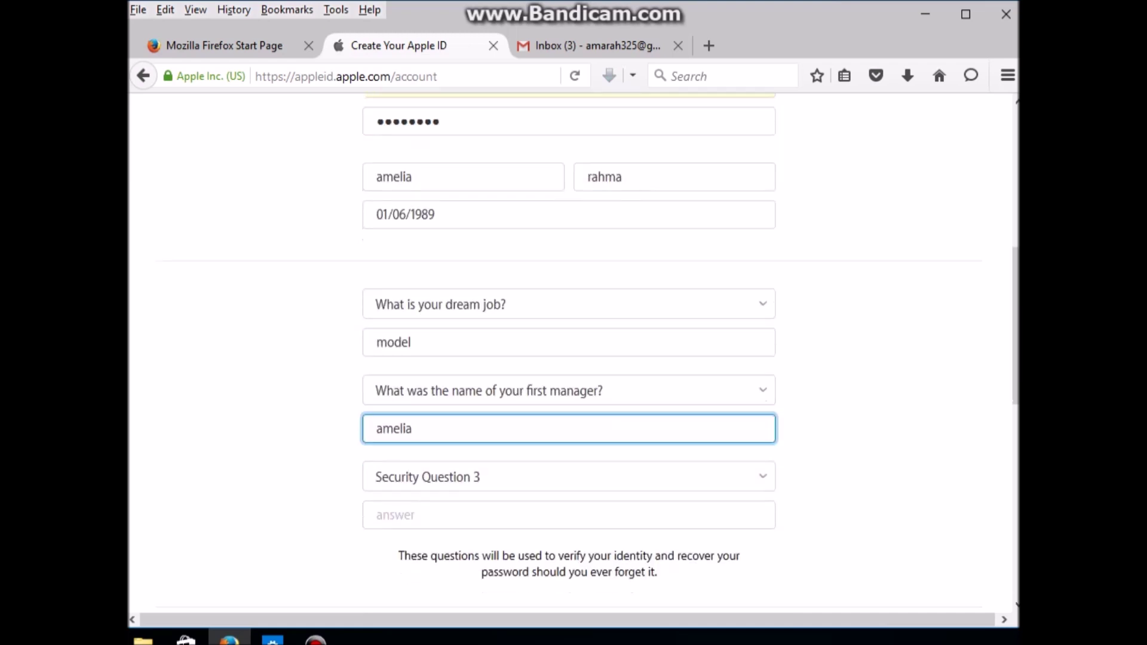
{"action": "key", "text": "Tab"}
{"action": "key", "text": "alt+Down"}
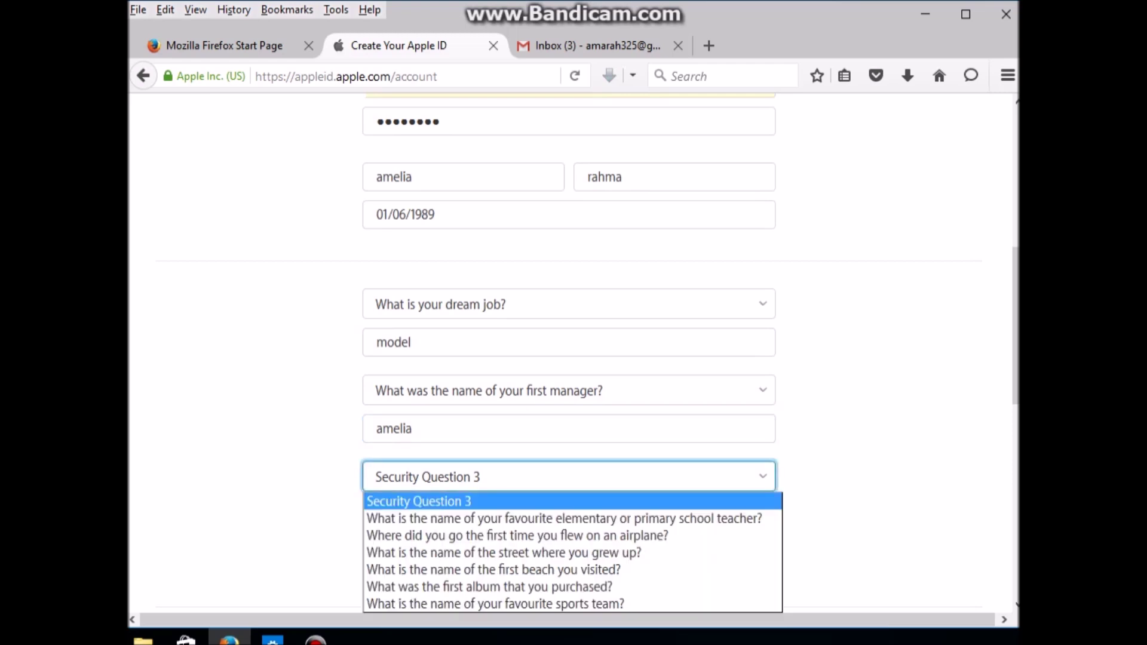
{"action": "key", "text": "Down"}
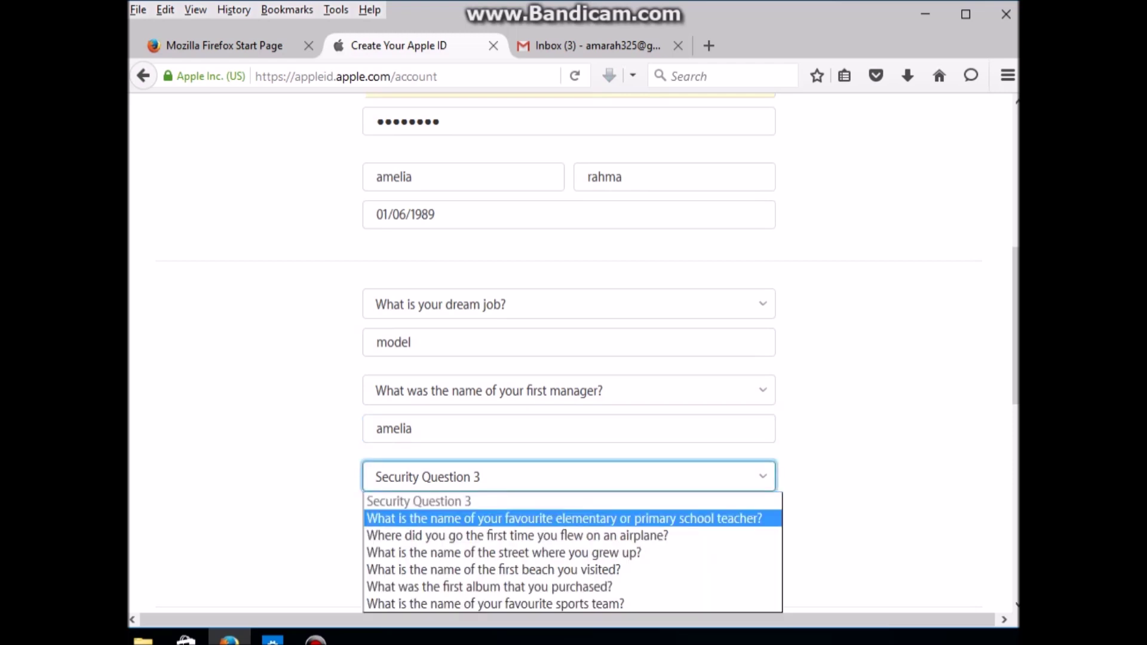
{"action": "key", "text": "Tab"}
{"action": "type", "text": "rahma"}
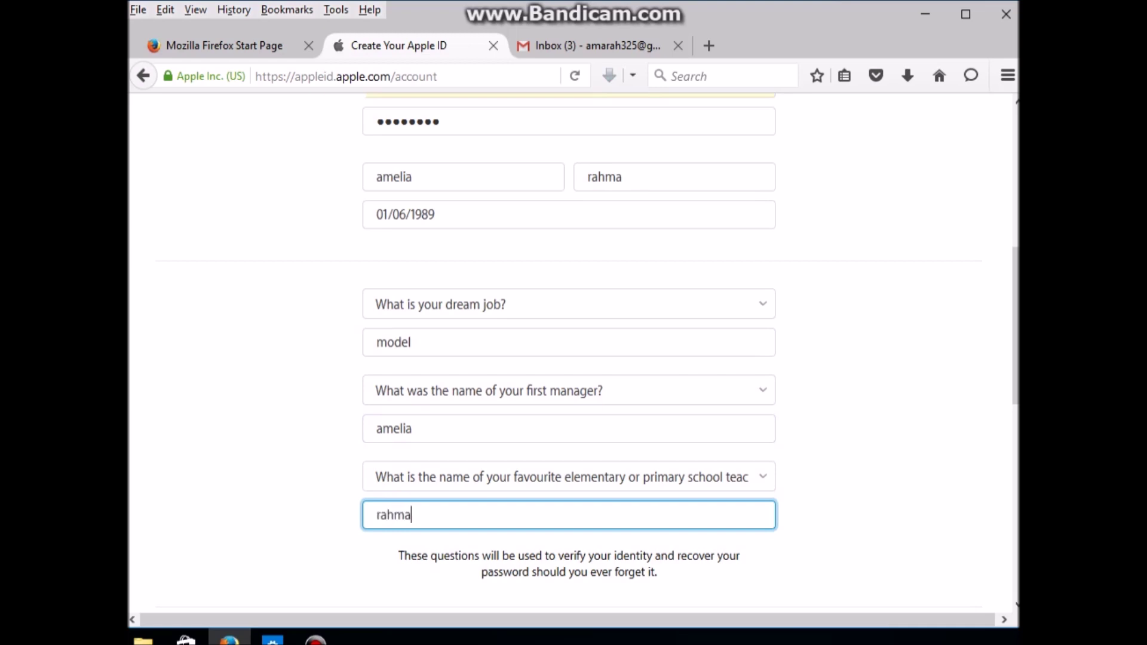
{"action": "scroll", "coordinate": [569, 352], "scroll_direction": "up", "scroll_amount": 3}
{"action": "scroll", "coordinate": [569, 352], "scroll_direction": "down", "scroll_amount": 2}
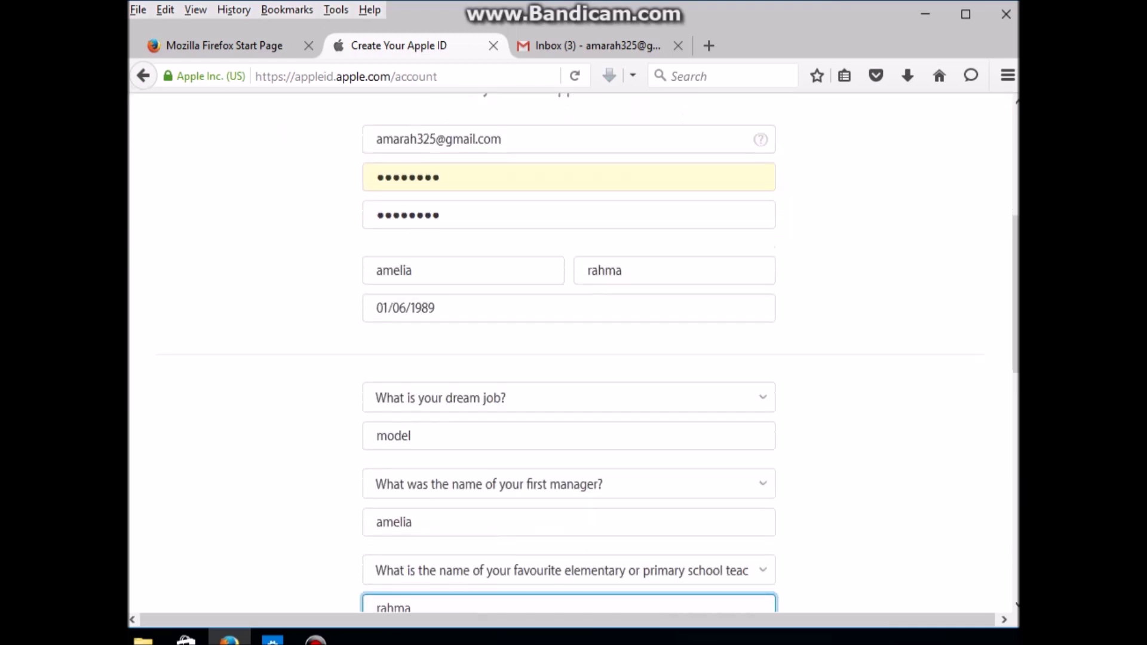
{"action": "scroll", "coordinate": [569, 353], "scroll_direction": "down", "scroll_amount": 2}
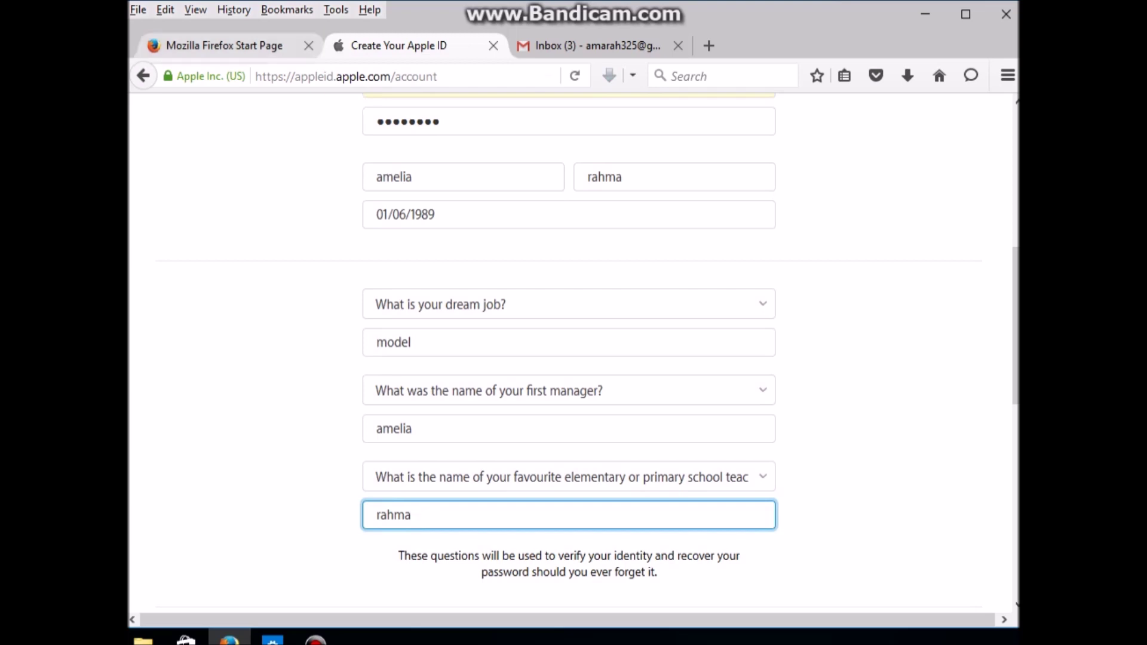
{"action": "scroll", "coordinate": [569, 353], "scroll_direction": "down", "scroll_amount": 5}
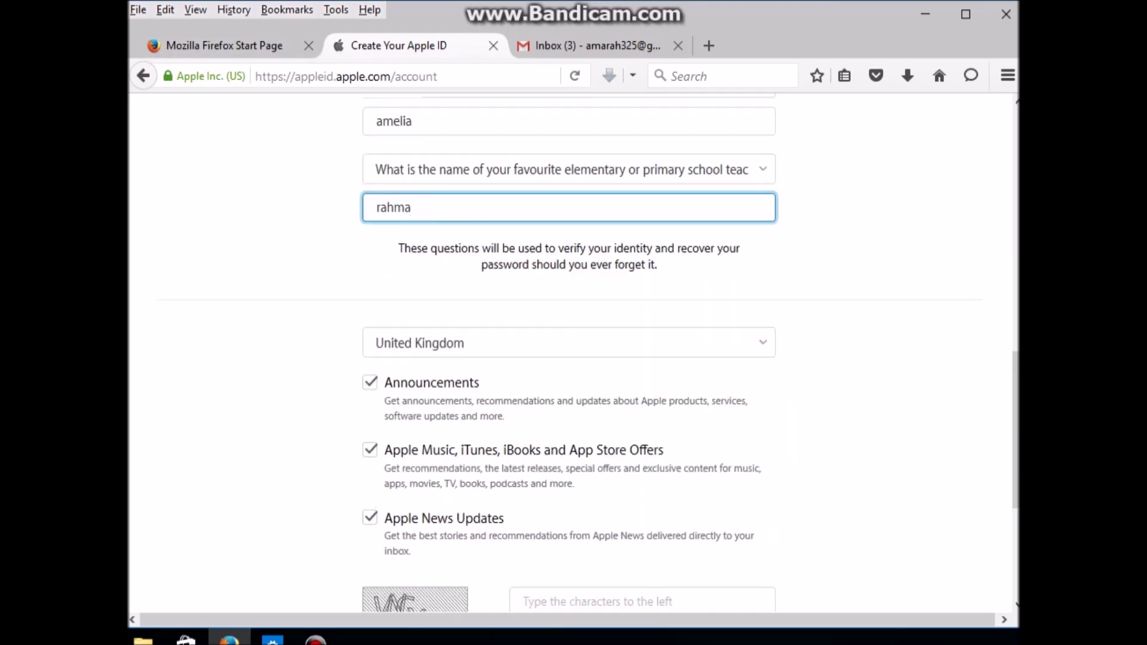
{"action": "left_click", "coordinate": [569, 342]}
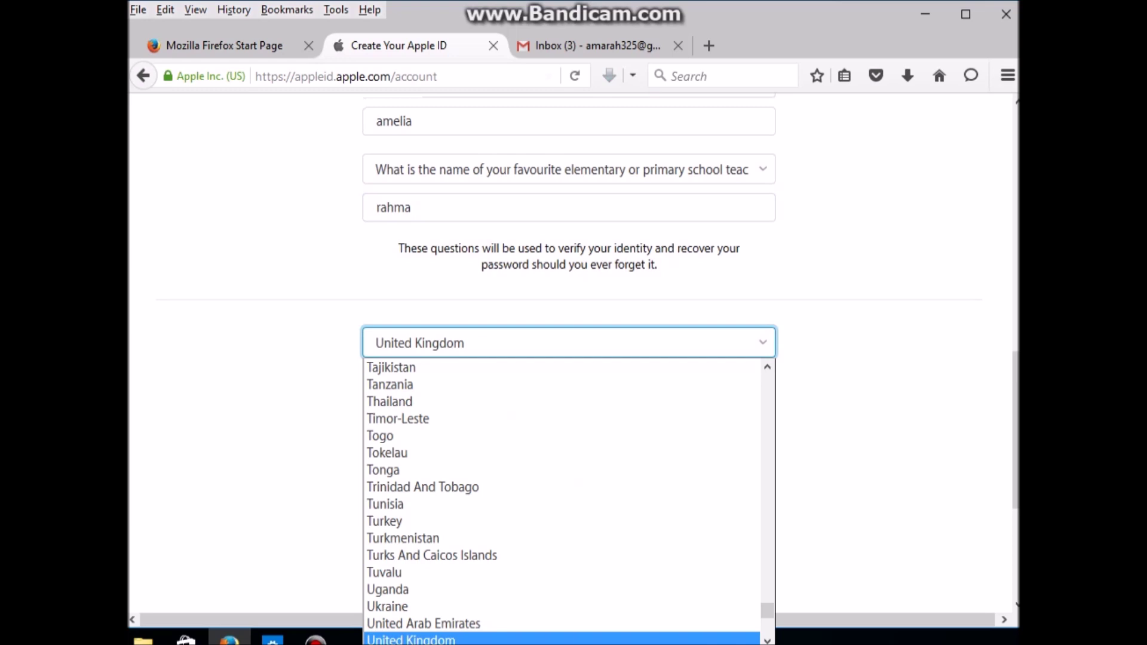
Step: Select Indonesia from the Apple ID form's country list
{"action": "scroll", "coordinate": [562, 419], "scroll_direction": "down", "scroll_amount": 5}
{"action": "scroll", "coordinate": [561, 418], "scroll_direction": "up", "scroll_amount": 15}
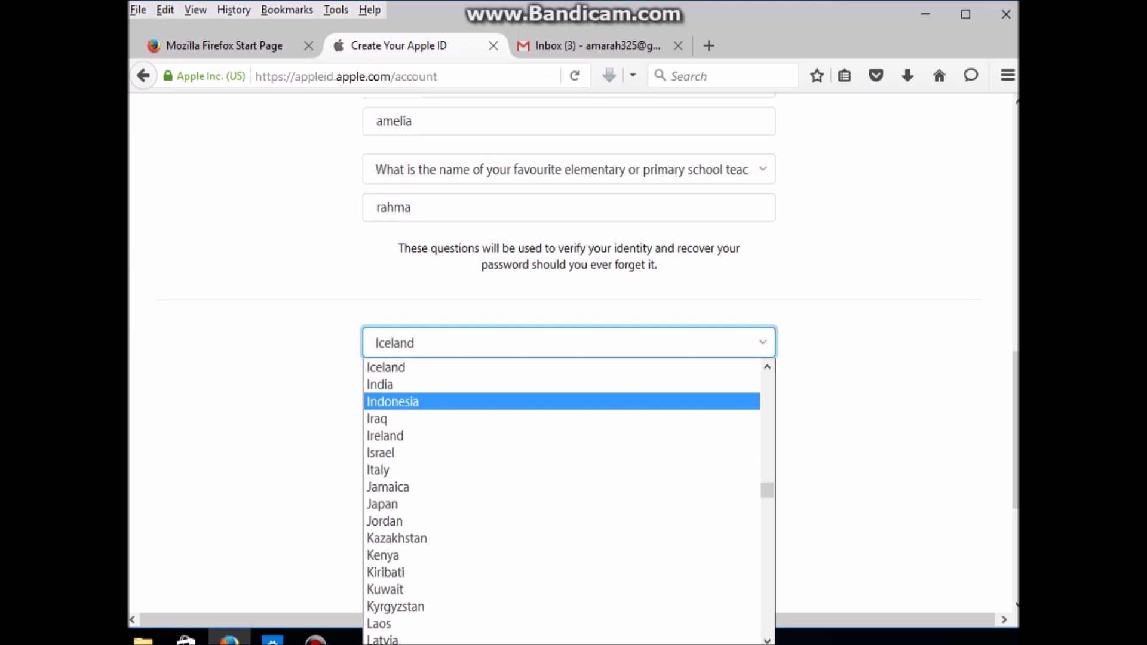
{"action": "left_click", "coordinate": [562, 402]}
{"action": "scroll", "coordinate": [562, 401], "scroll_direction": "down", "scroll_amount": 3}
{"action": "left_click", "coordinate": [642, 340]}
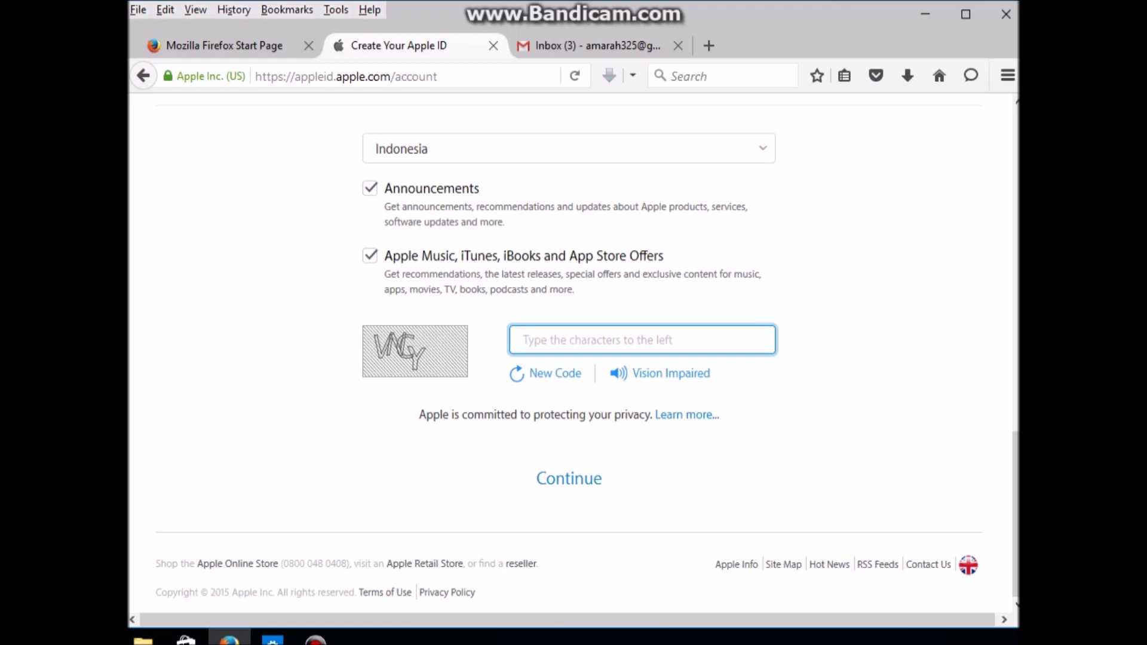
{"action": "type", "text": "VNGY"}
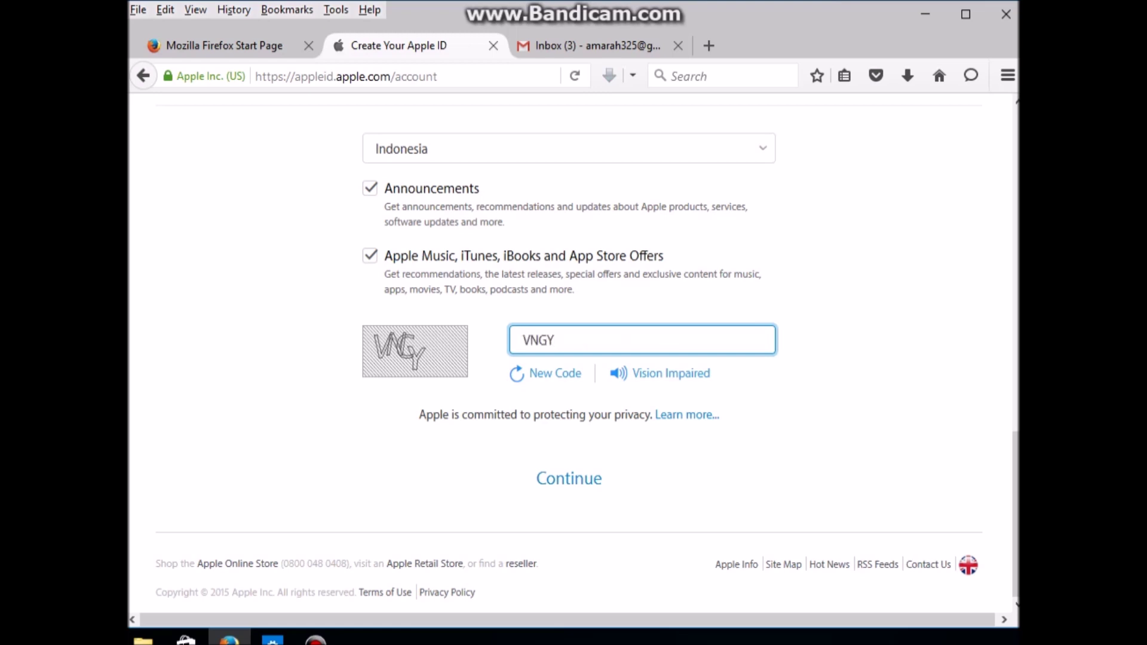
{"action": "scroll", "coordinate": [588, 354], "scroll_direction": "up", "scroll_amount": 10}
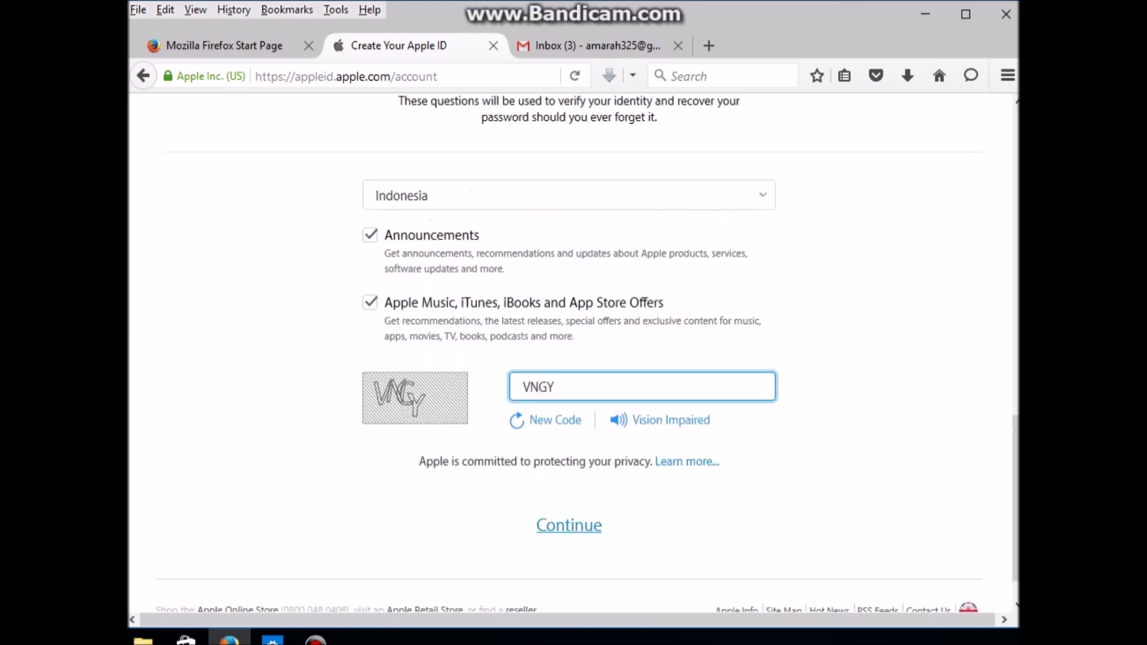
{"action": "scroll", "coordinate": [568, 353], "scroll_direction": "up", "scroll_amount": 2}
{"action": "scroll", "coordinate": [569, 352], "scroll_direction": "down", "scroll_amount": 12}
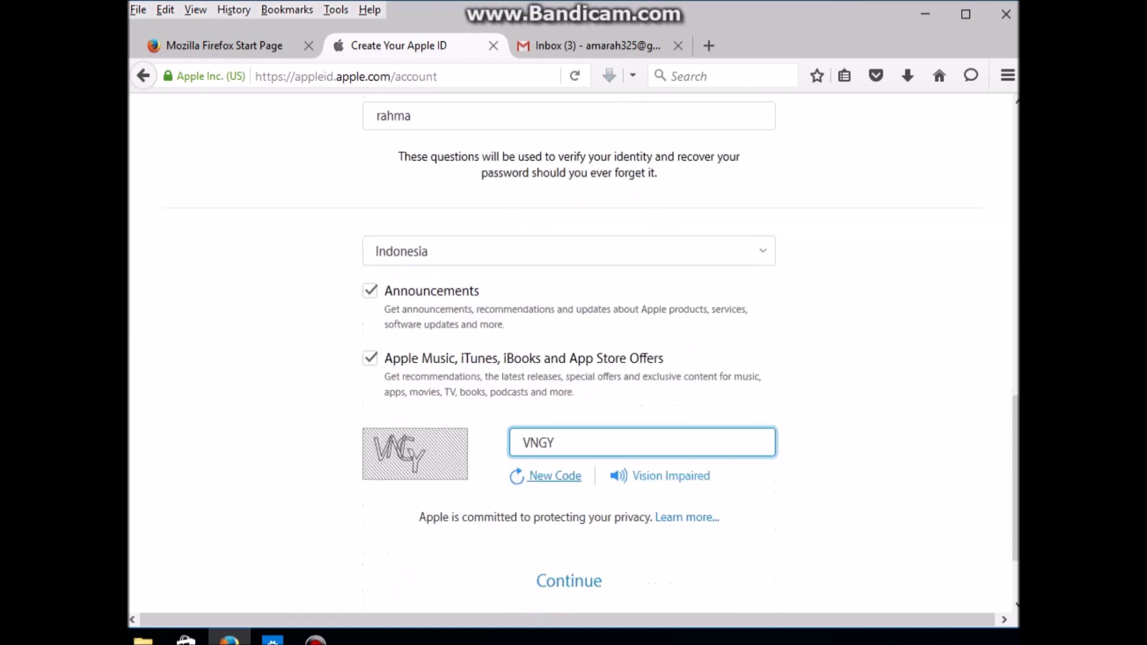
Step: Return to the Firefox Start Page tab and select the text in its search box
{"action": "scroll", "coordinate": [569, 352], "scroll_direction": "up", "scroll_amount": 8}
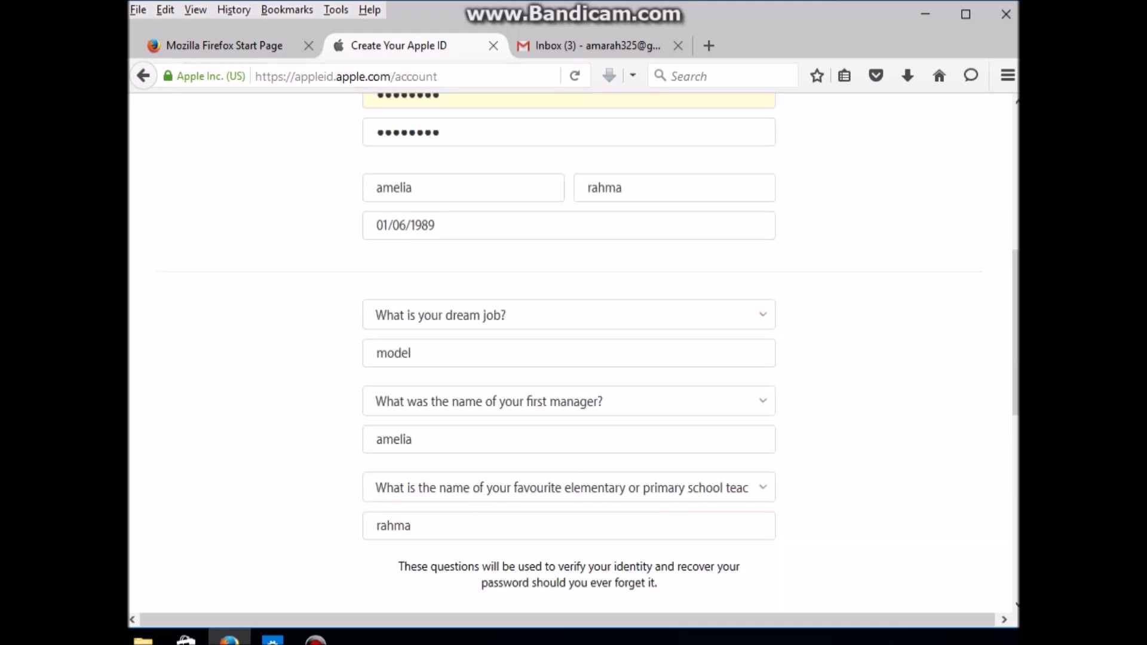
{"action": "key", "text": "ctrl+shift+Tab"}
{"action": "key", "text": "ctrl+a"}
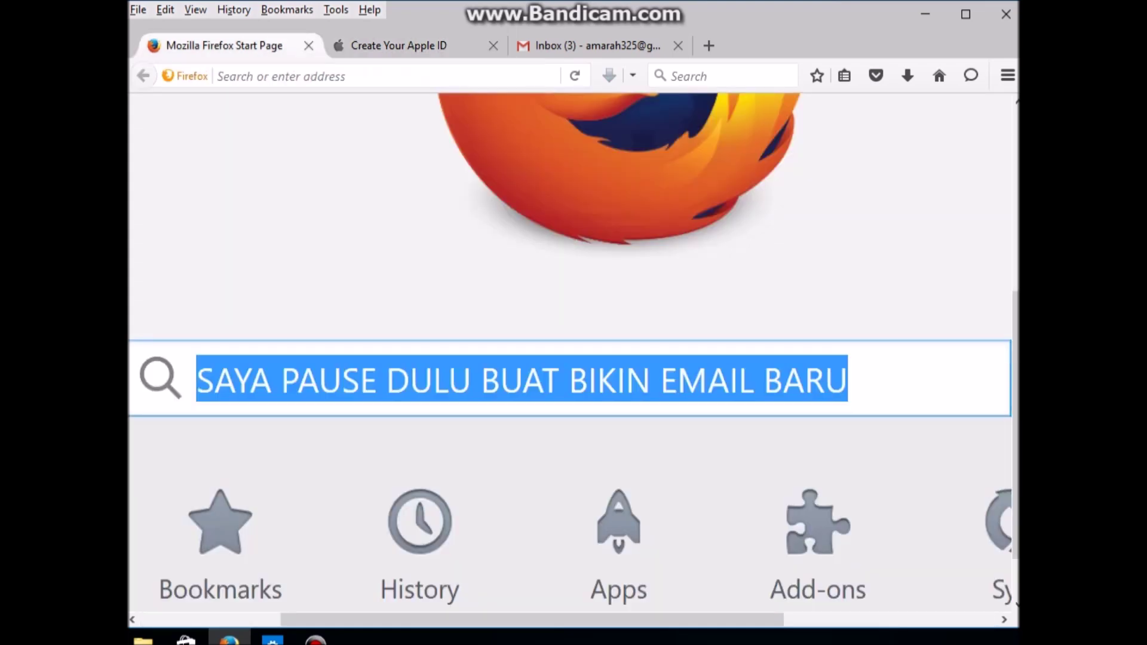
Step: Write the note 'UNTUK PASSWORD DAN PERTANYAAN KEAMANAN JANGAN LUPA DISIMPAN TAKUT LUPA' in the search box
{"action": "type", "text": "UNTUK "}
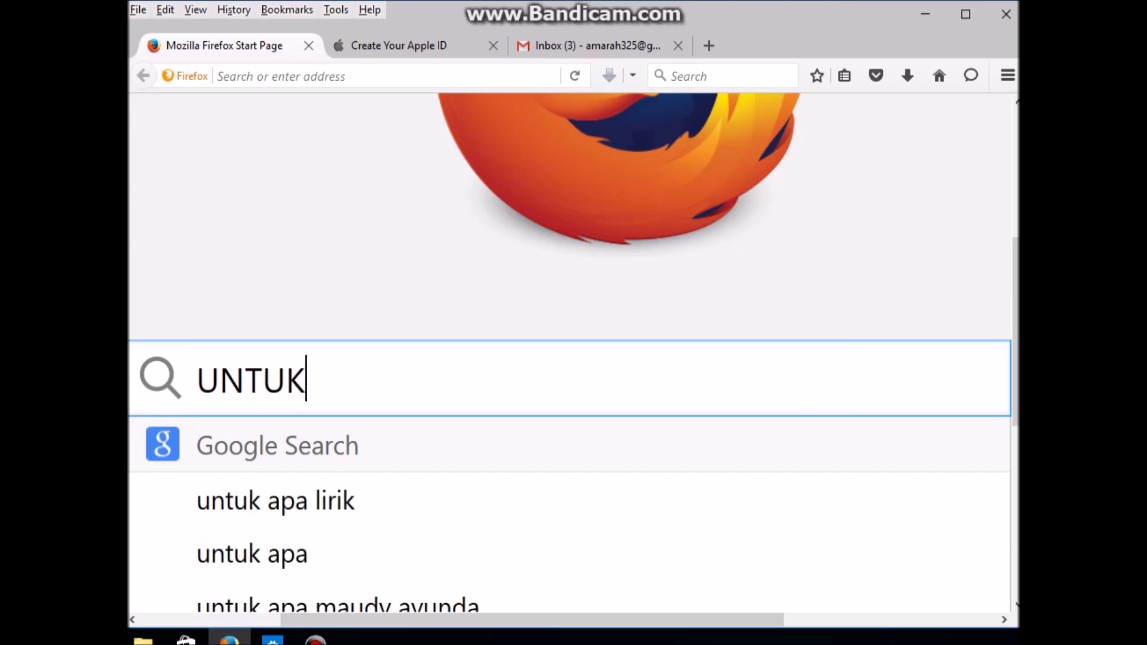
{"action": "type", "text": "PASSWO"}
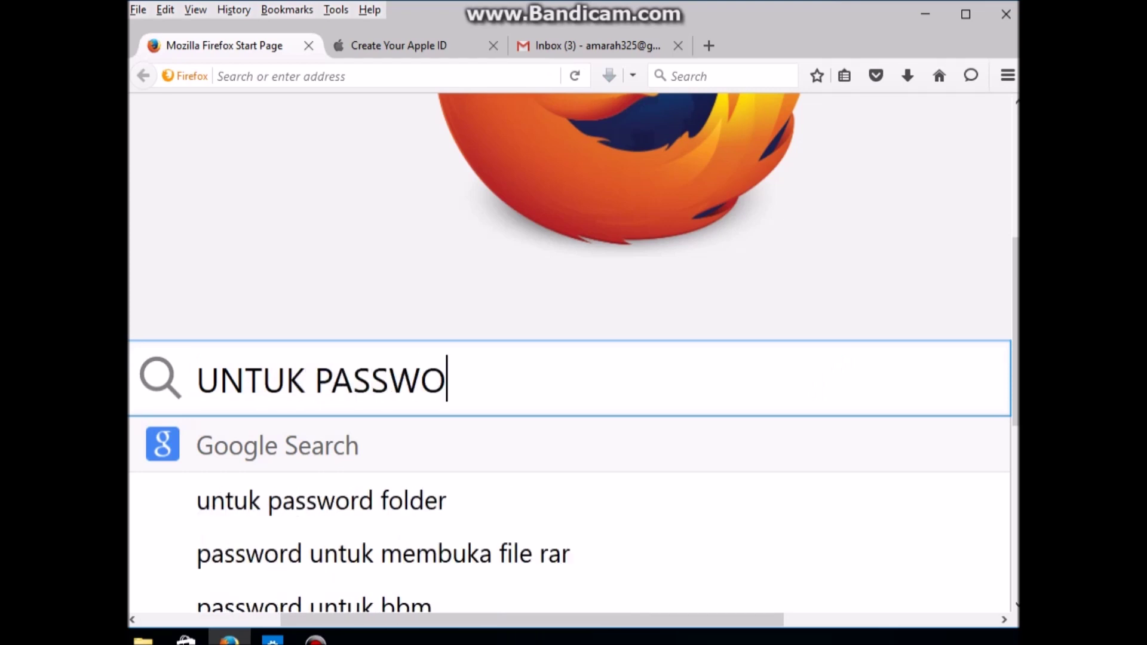
{"action": "type", "text": "RD DAN PE"}
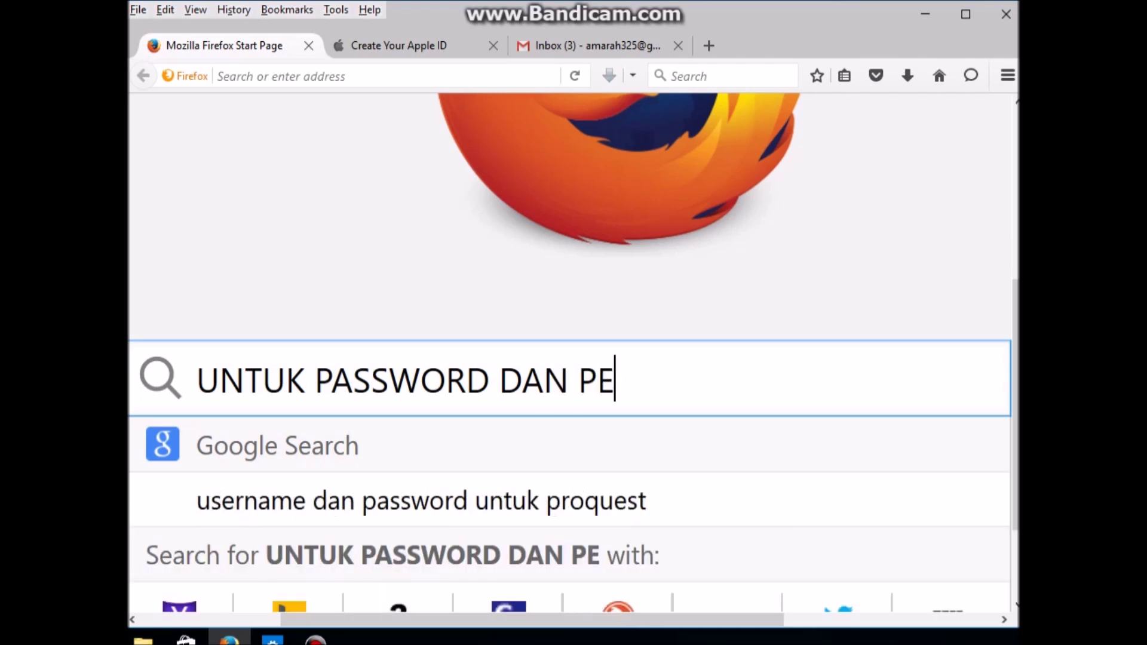
{"action": "type", "text": "RTANYAAN "}
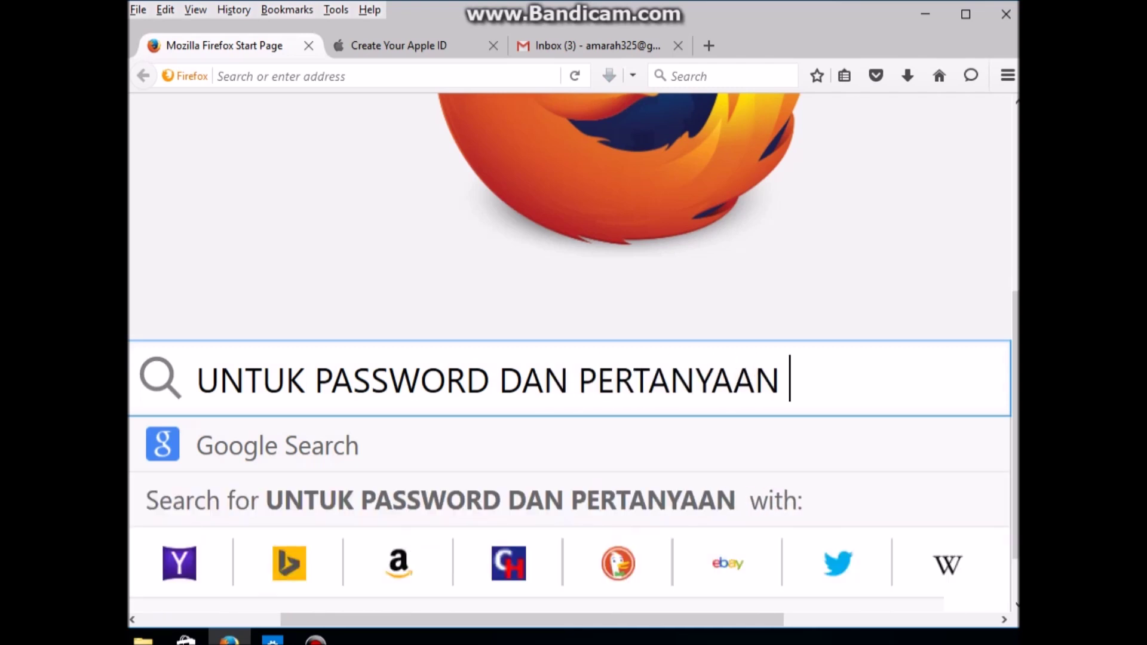
{"action": "type", "text": "KEAMANAN "}
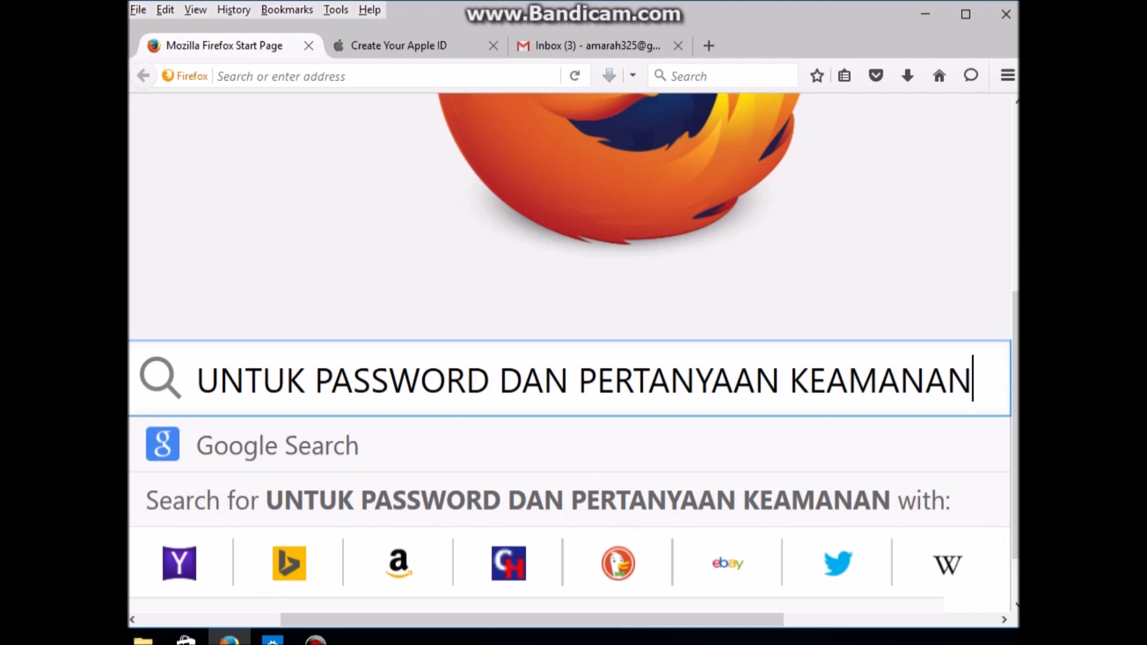
{"action": "type", "text": "JANGAN "}
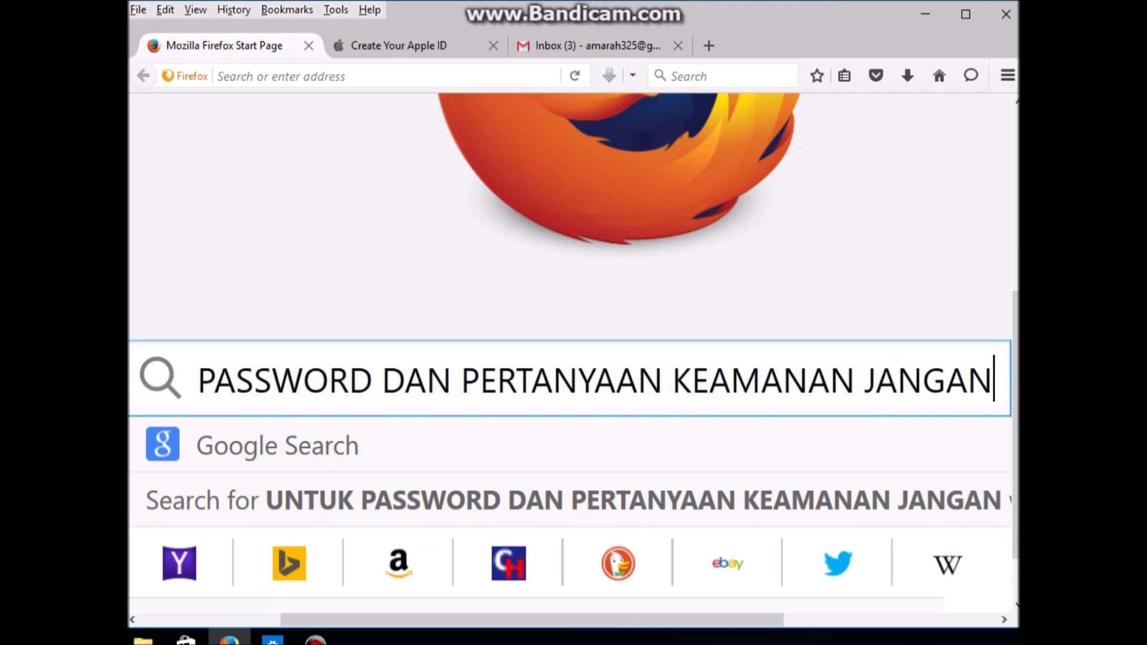
{"action": "type", "text": "LUPA "}
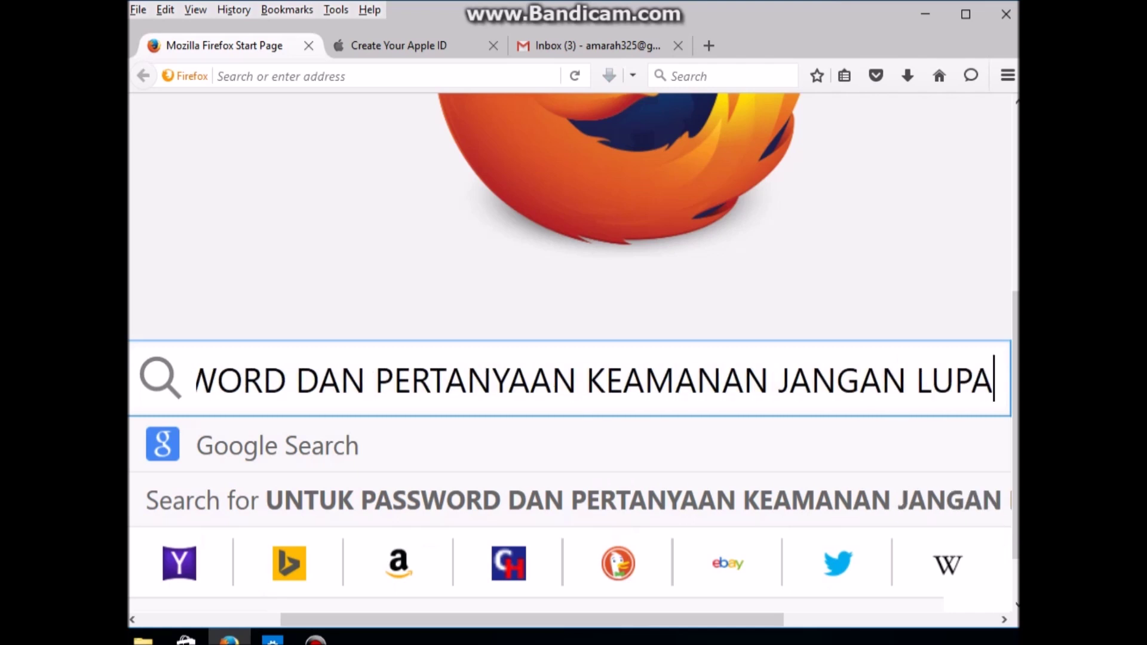
{"action": "type", "text": "D"}
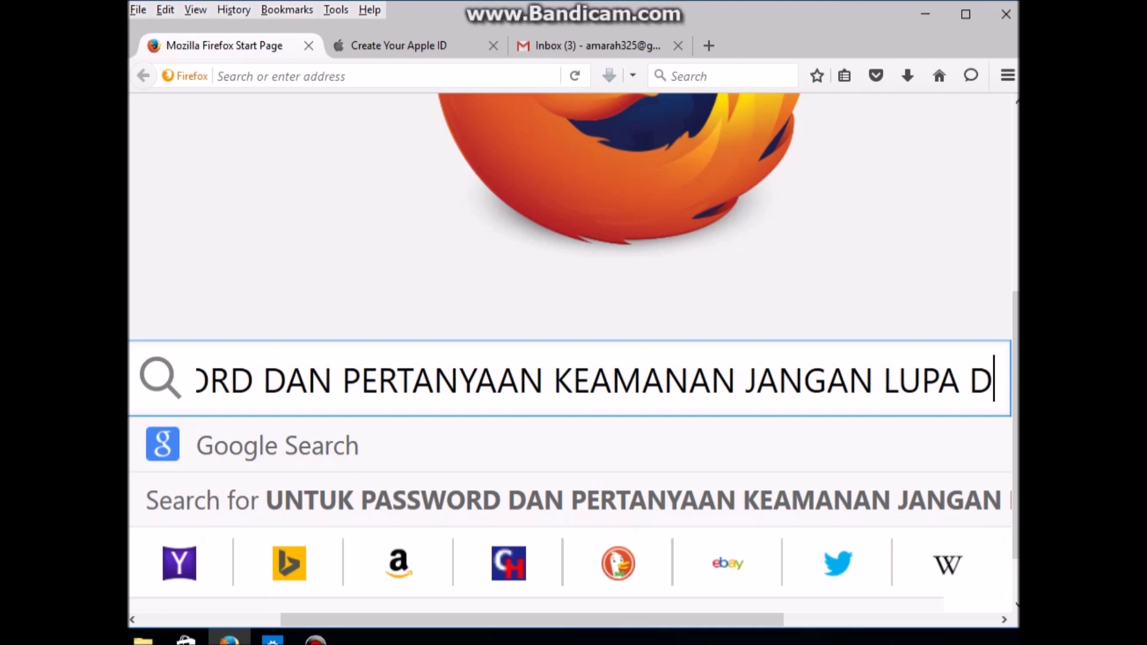
{"action": "type", "text": "ISIMPAN "}
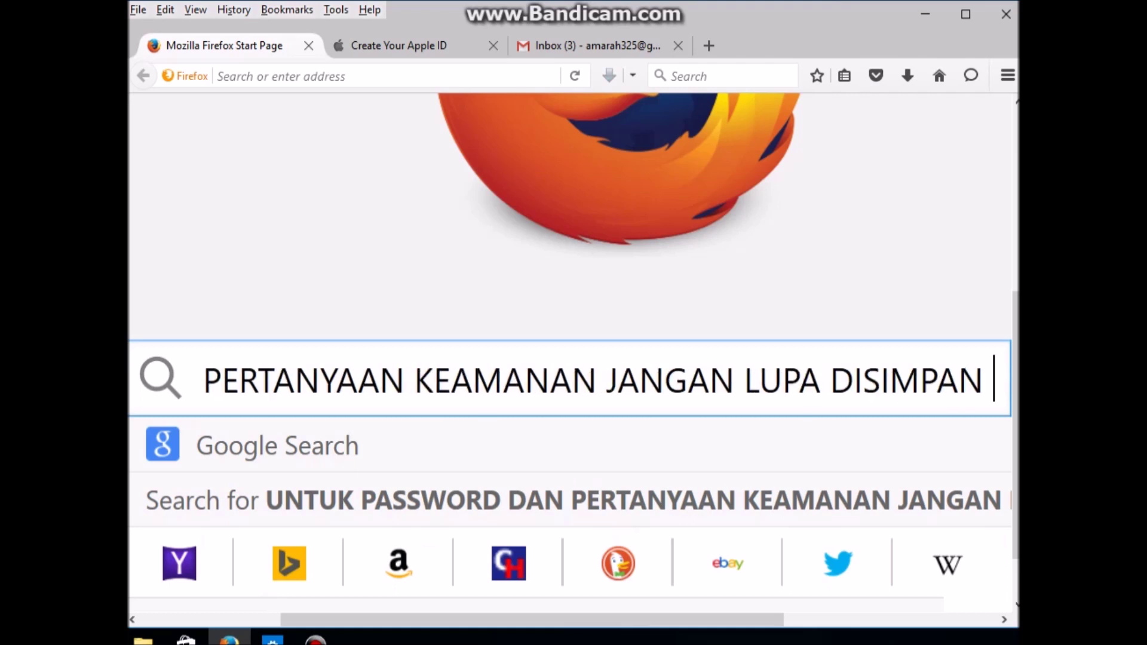
{"action": "type", "text": "TAKUT "}
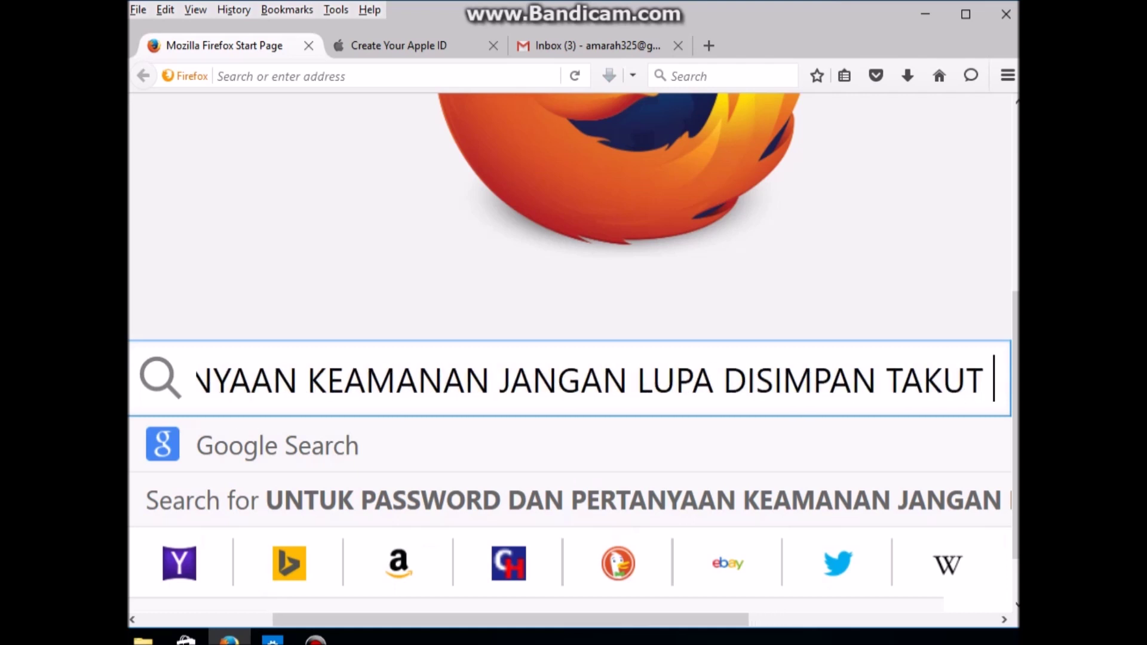
{"action": "type", "text": "LUPA"}
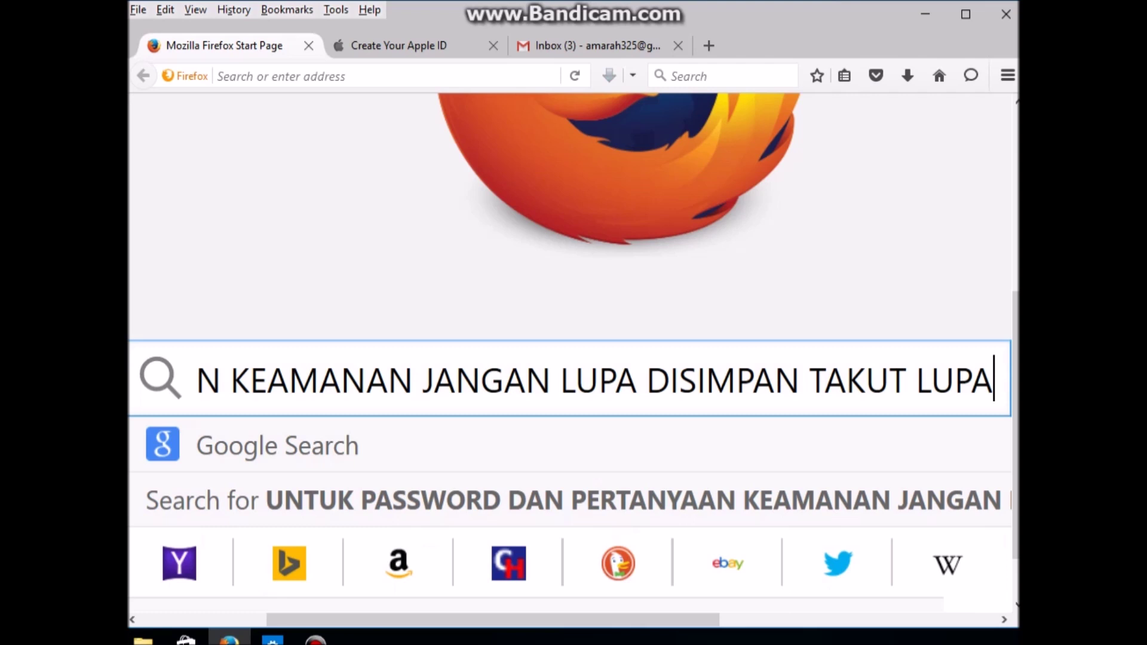
{"action": "key", "text": "ctrl+Tab"}
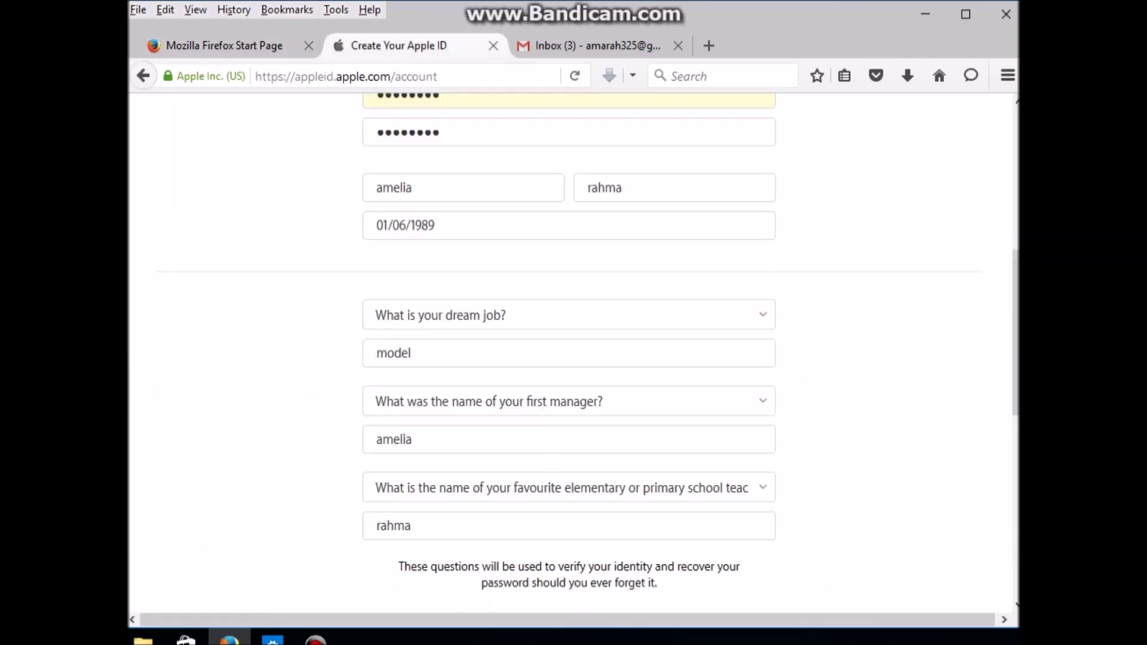
Step: Submit the Apple ID sign-up form to check the password
{"action": "scroll", "coordinate": [569, 346], "scroll_direction": "up", "scroll_amount": 6}
{"action": "scroll", "coordinate": [569, 347], "scroll_direction": "down", "scroll_amount": 10}
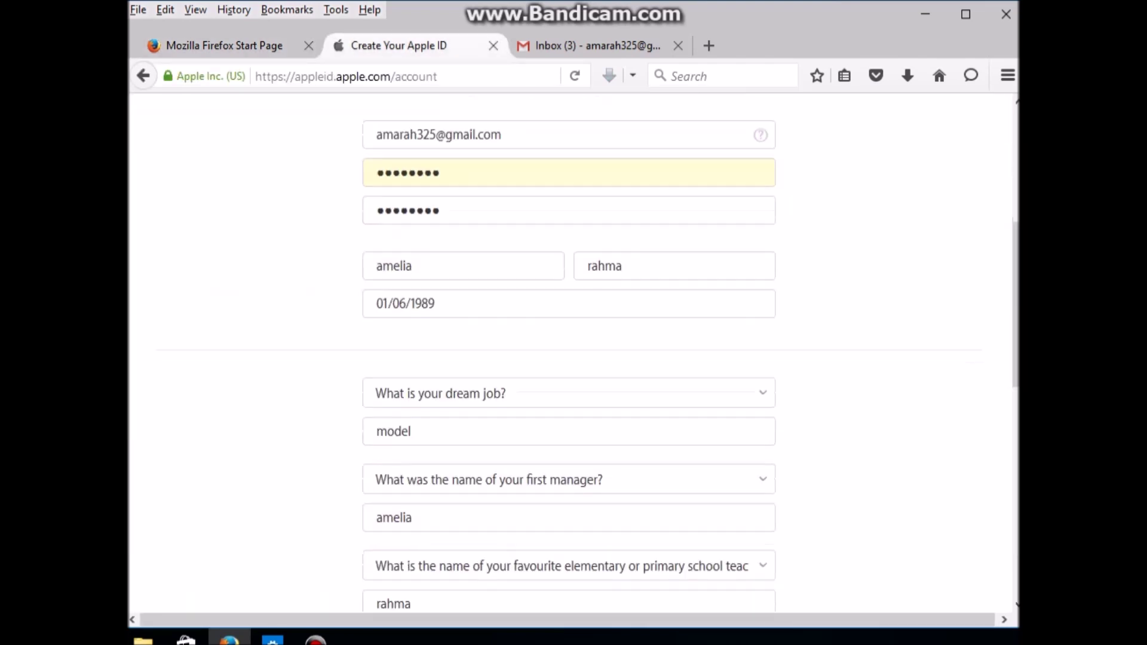
{"action": "scroll", "coordinate": [569, 347], "scroll_direction": "down", "scroll_amount": 3}
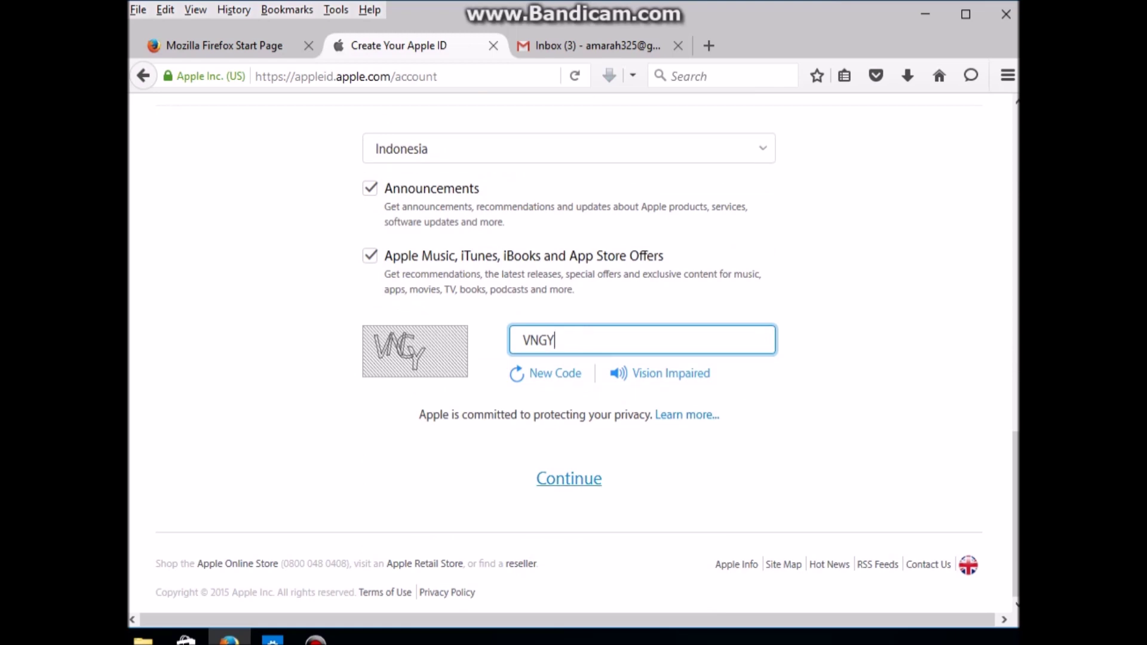
{"action": "key", "text": "Return"}
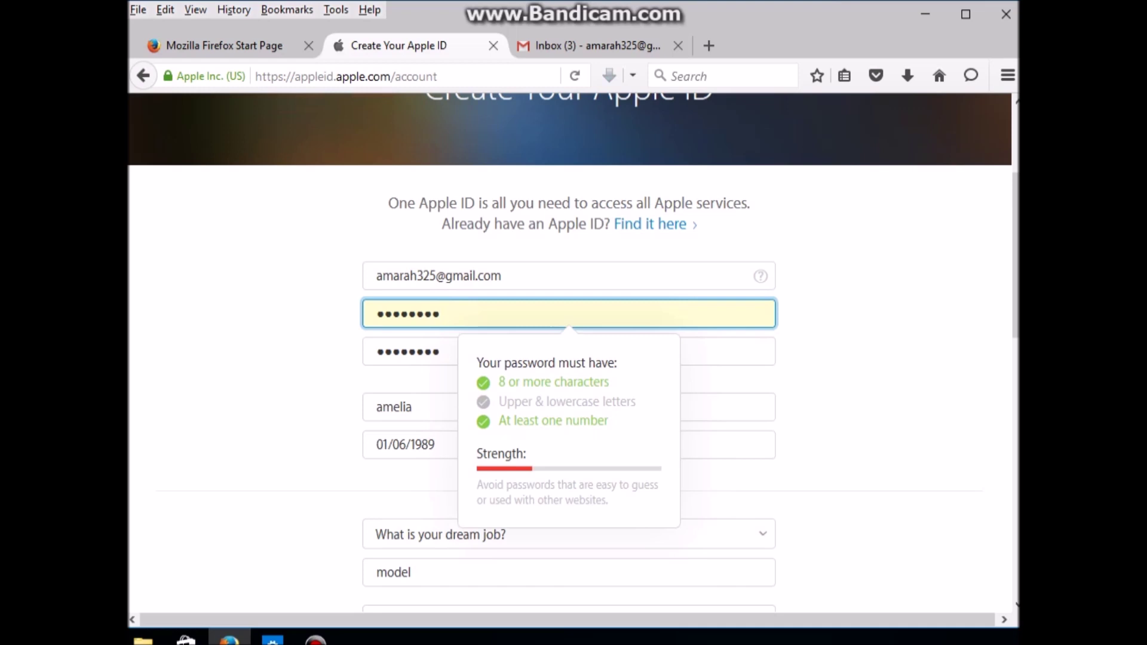
Step: Replace the flagged password and its confirmation with a new matching one and resubmit
{"action": "key", "text": "ctrl+a"}
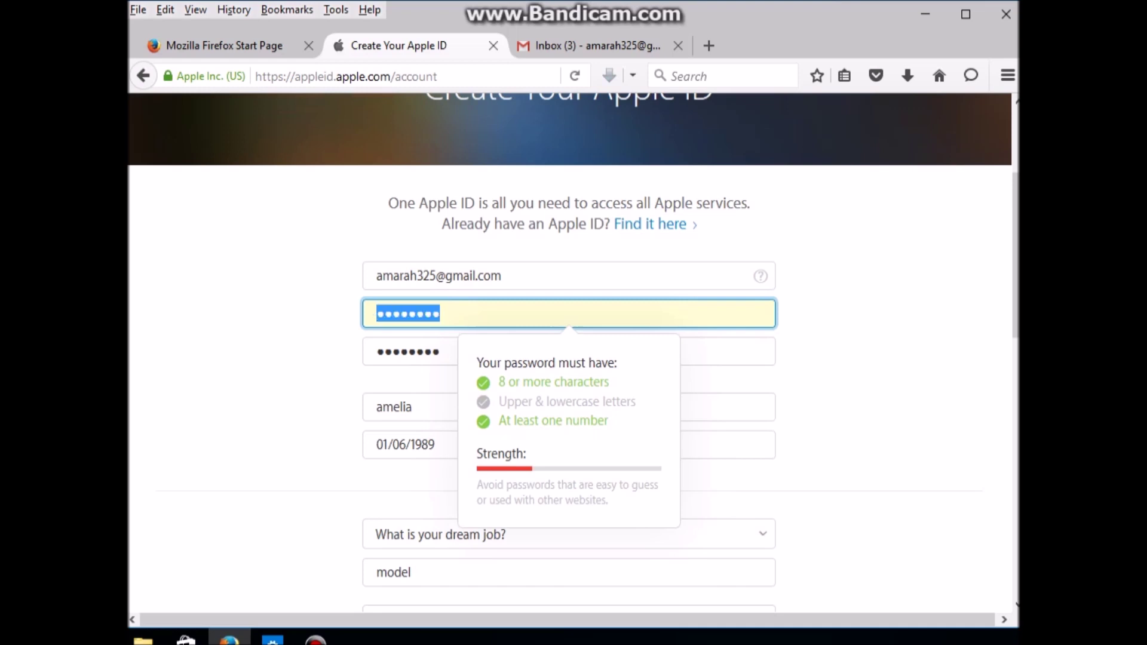
{"action": "type", "text": "••••••"}
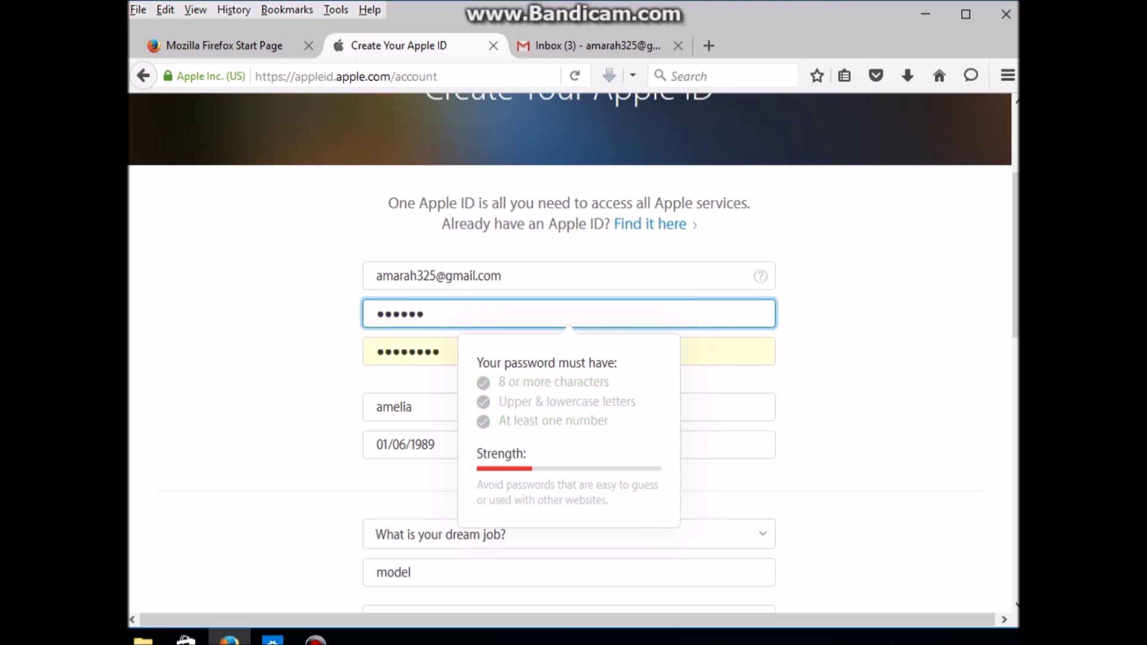
{"action": "type", "text": "•••••"}
{"action": "key", "text": "Tab"}
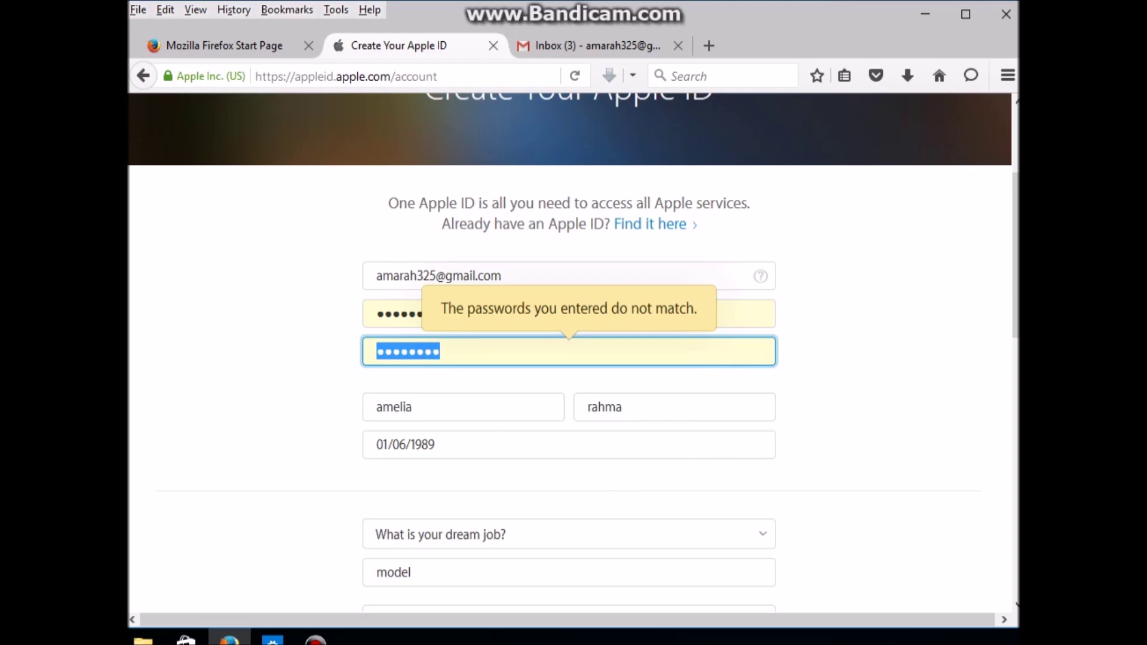
{"action": "type", "text": "••••••••••••"}
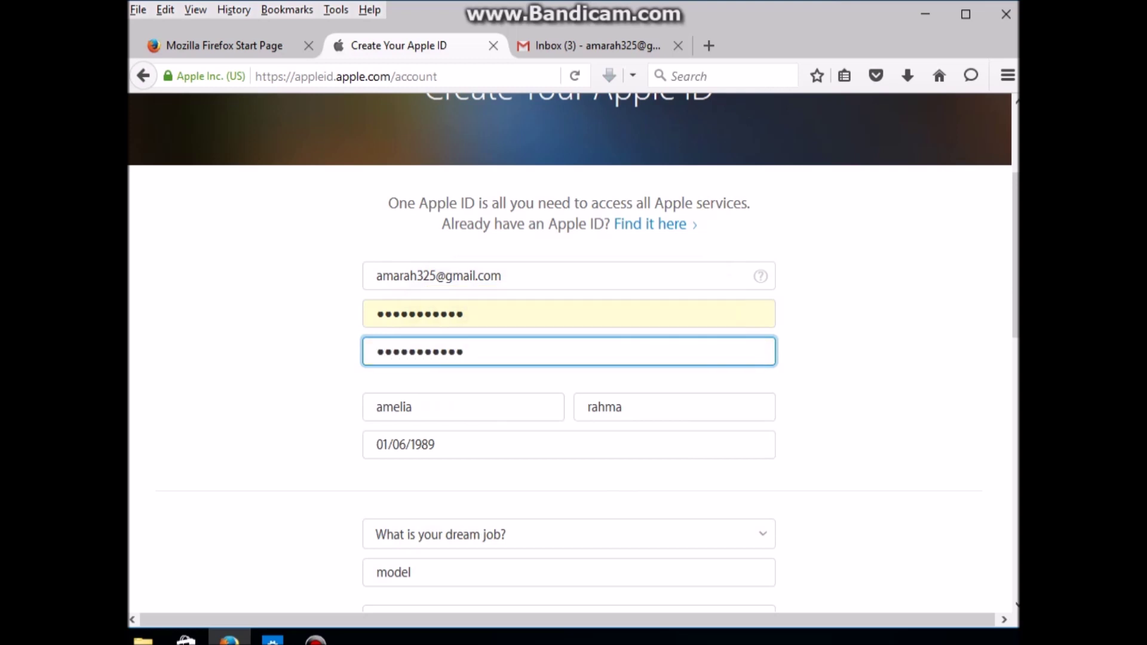
{"action": "scroll", "coordinate": [571, 352], "scroll_direction": "down", "scroll_amount": 10}
{"action": "key", "text": "Return"}
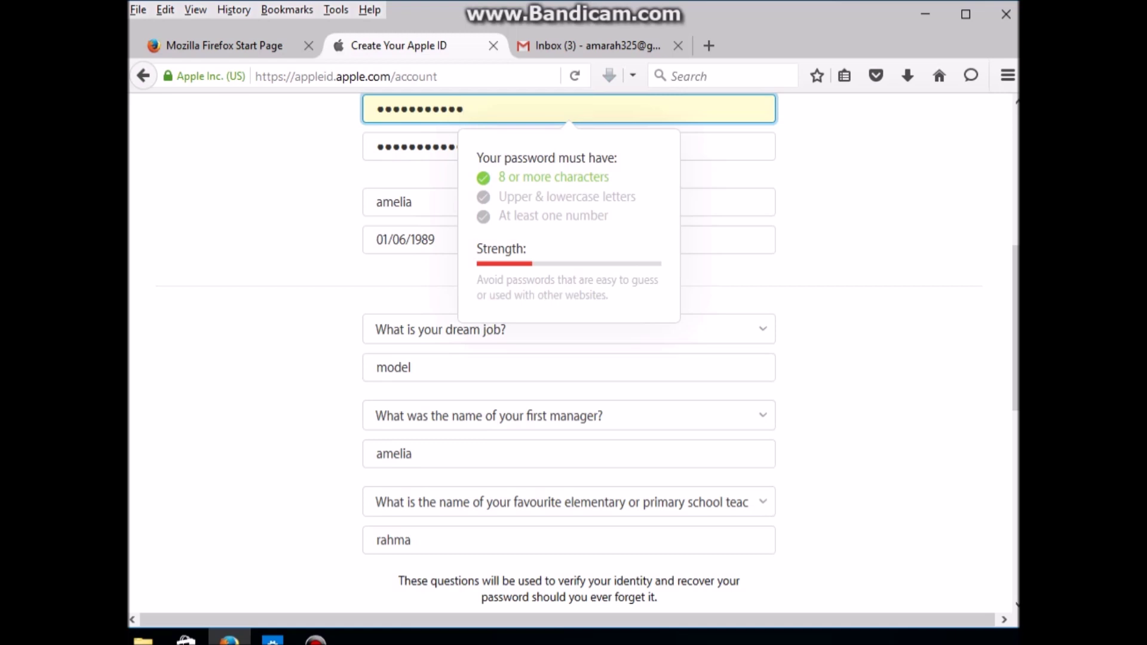
{"action": "scroll", "coordinate": [570, 352], "scroll_direction": "up", "scroll_amount": 5}
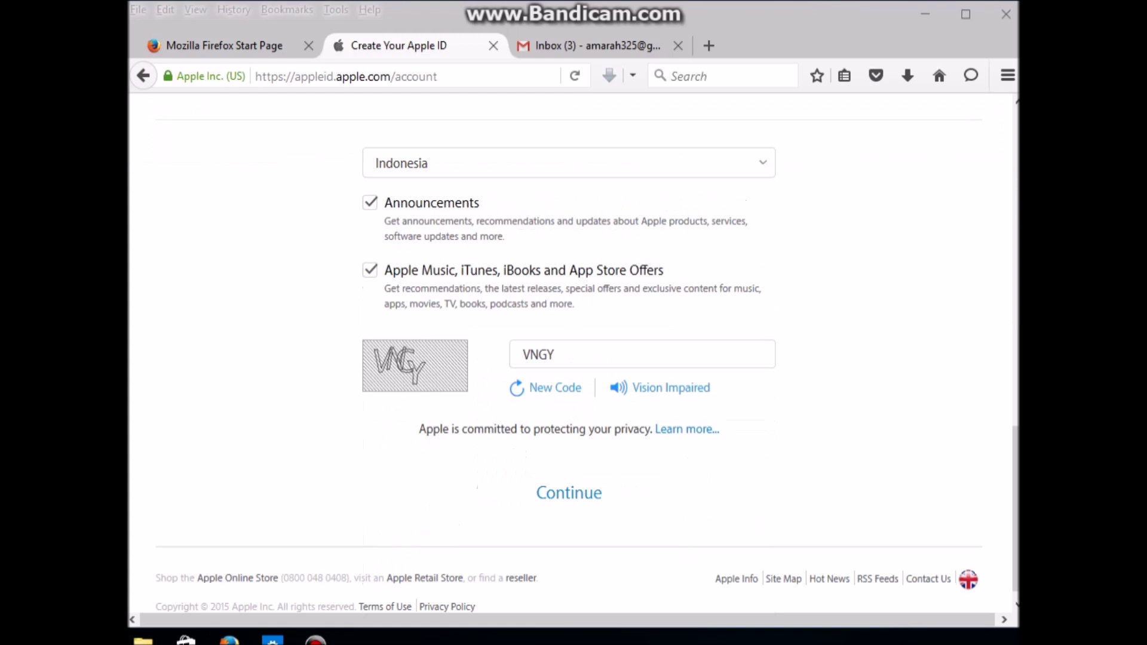
Step: Resubmit and rework the password to meet all three rules, rating as strong
{"action": "left_click", "coordinate": [569, 492]}
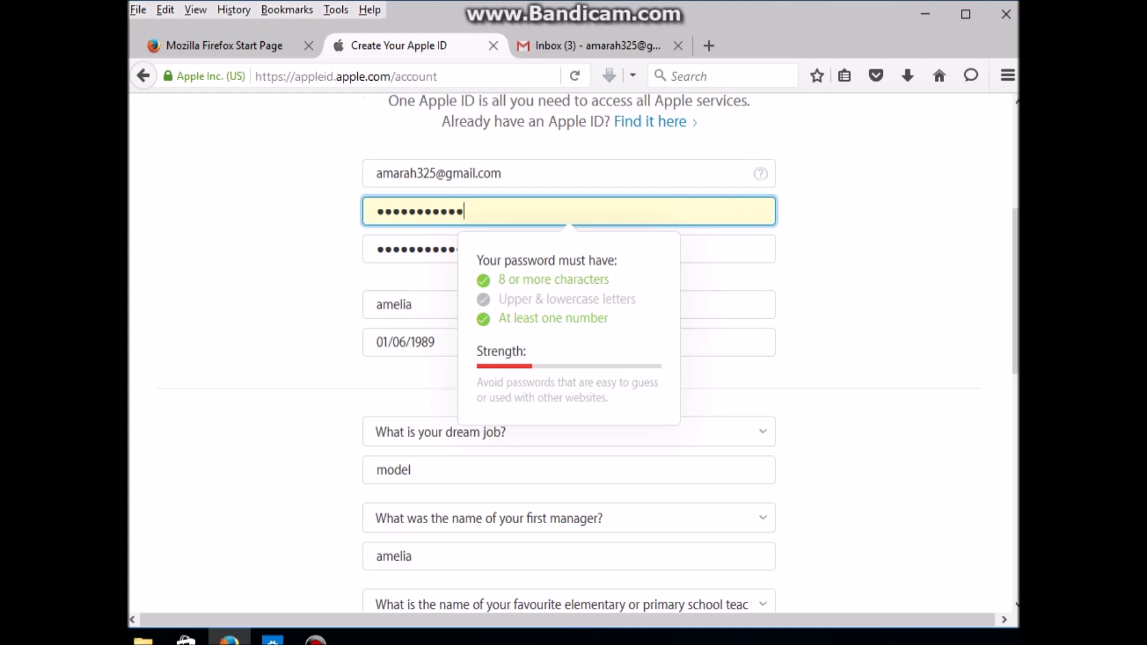
{"action": "scroll", "coordinate": [569, 353], "scroll_direction": "down", "scroll_amount": 3}
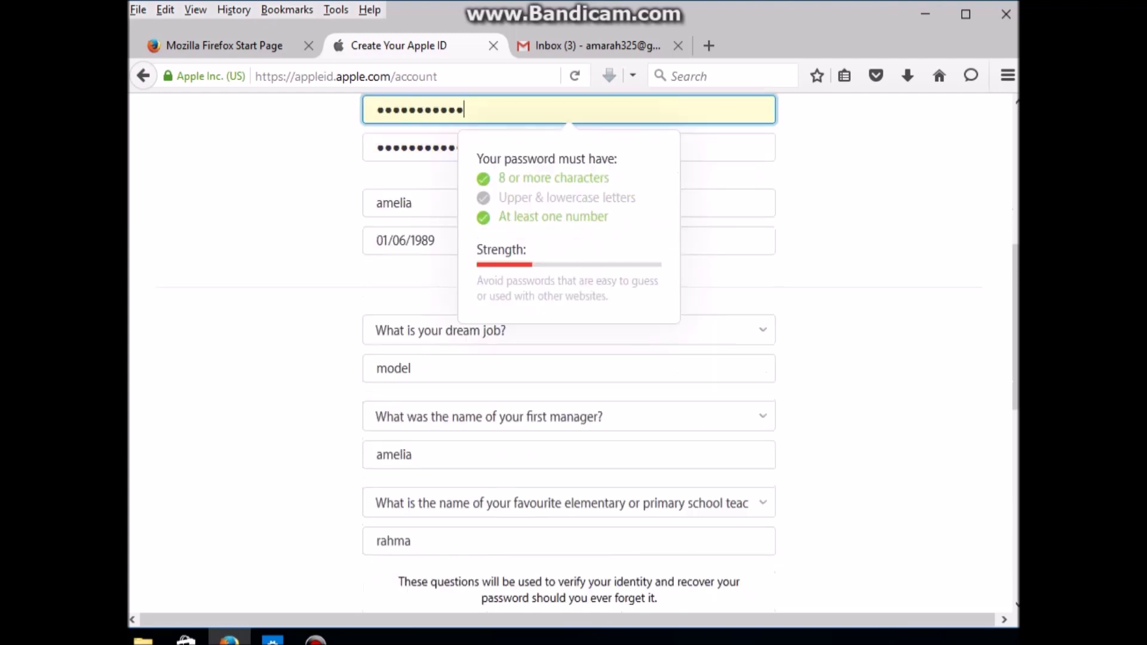
{"action": "scroll", "coordinate": [569, 353], "scroll_direction": "down", "scroll_amount": 3}
{"action": "scroll", "coordinate": [569, 352], "scroll_direction": "up", "scroll_amount": 1}
{"action": "scroll", "coordinate": [569, 352], "scroll_direction": "up", "scroll_amount": 1}
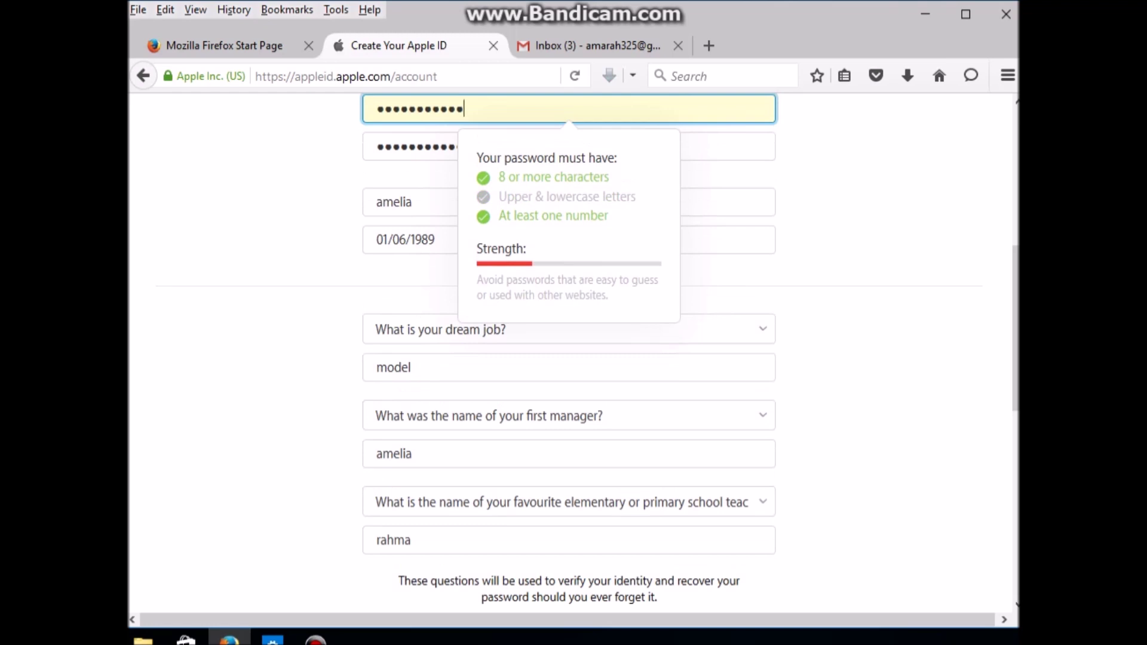
{"action": "scroll", "coordinate": [569, 352], "scroll_direction": "down", "scroll_amount": 1}
{"action": "scroll", "coordinate": [569, 353], "scroll_direction": "up", "scroll_amount": 4}
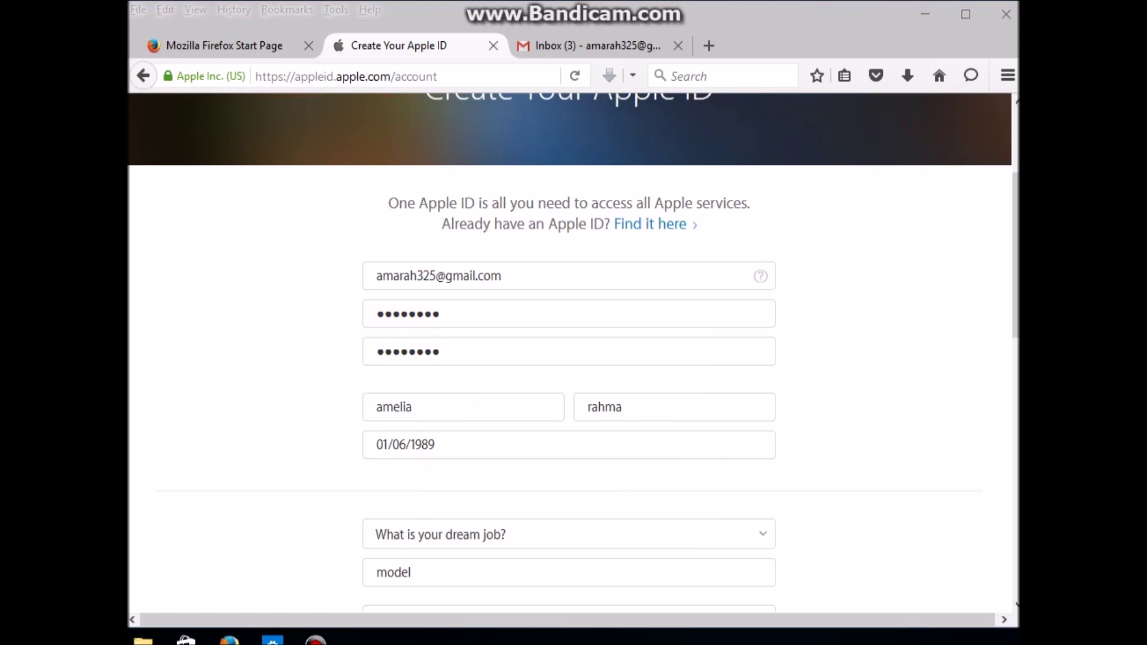
{"action": "key", "text": "alt+Tab"}
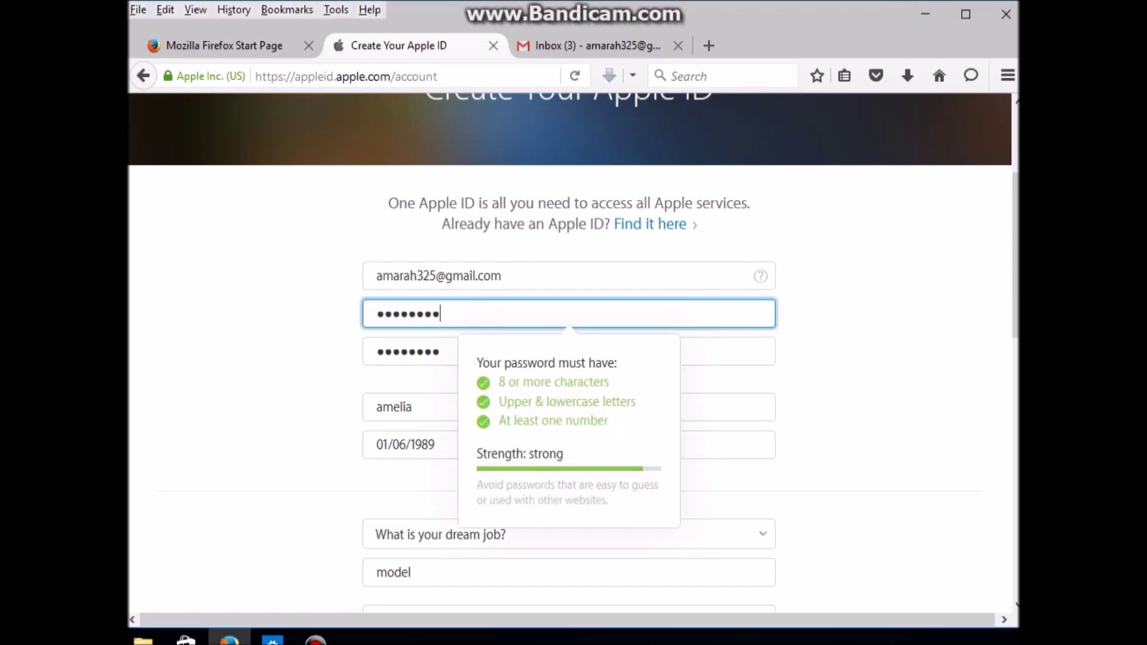
{"action": "scroll", "coordinate": [568, 352], "scroll_direction": "down", "scroll_amount": 3}
{"action": "scroll", "coordinate": [568, 352], "scroll_direction": "up", "scroll_amount": 1}
{"action": "scroll", "coordinate": [568, 353], "scroll_direction": "down", "scroll_amount": 10}
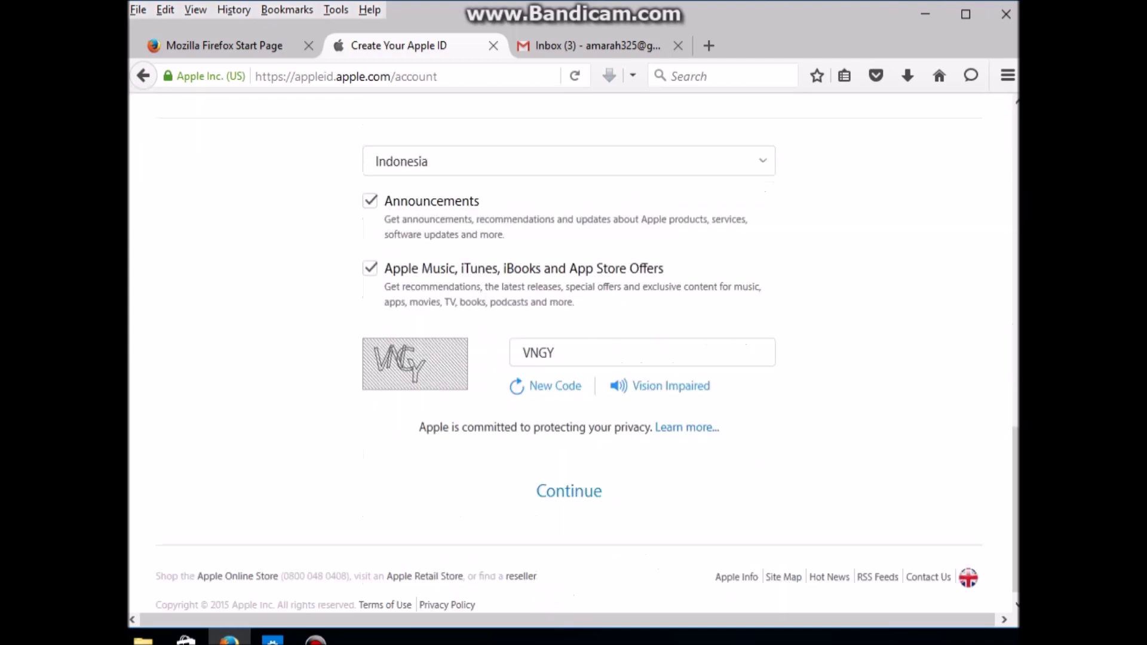
Step: Submit the form with the new captcha YN5JZ to reach the email verification prompt
{"action": "left_click", "coordinate": [569, 478]}
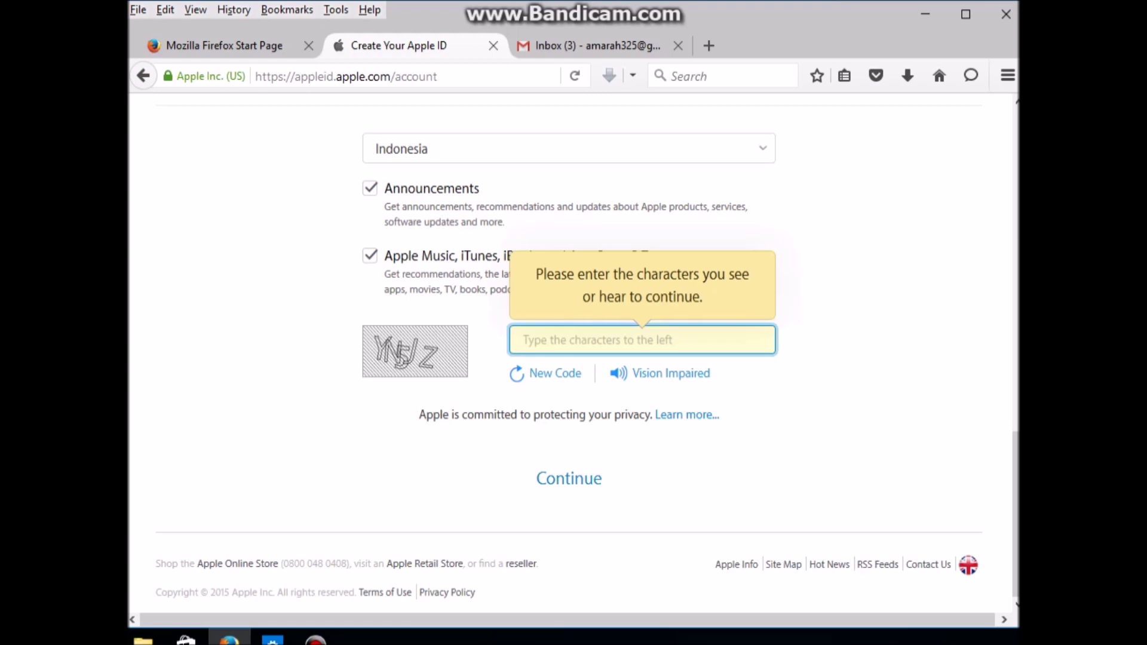
{"action": "type", "text": "YN"}
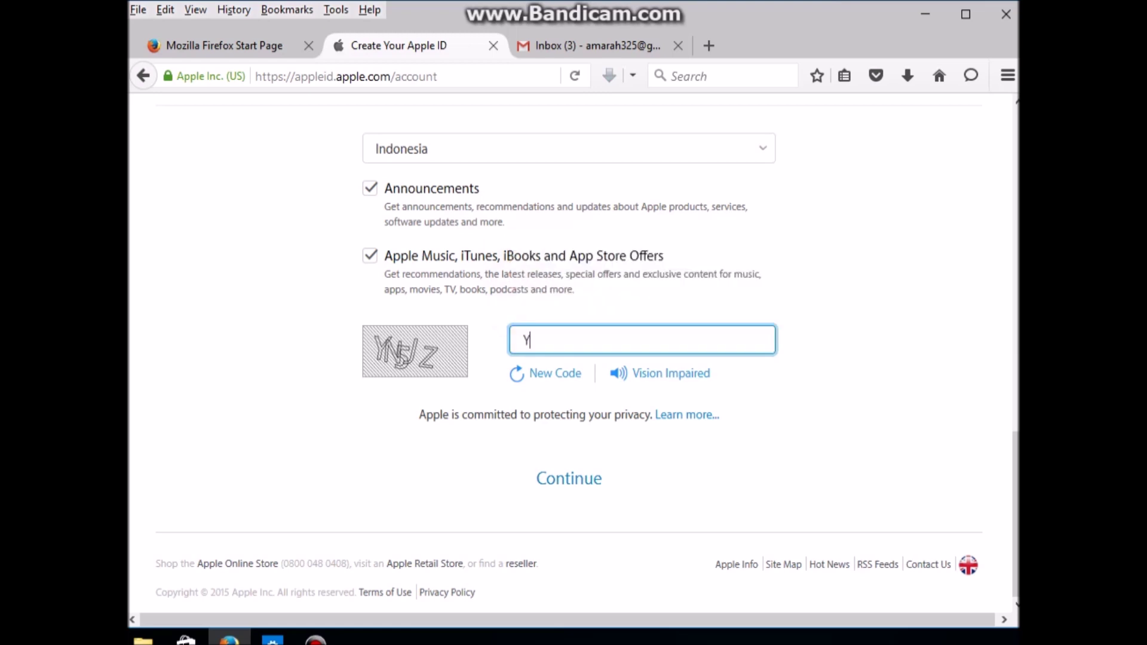
{"action": "type", "text": "5JZ"}
{"action": "key", "text": "Return"}
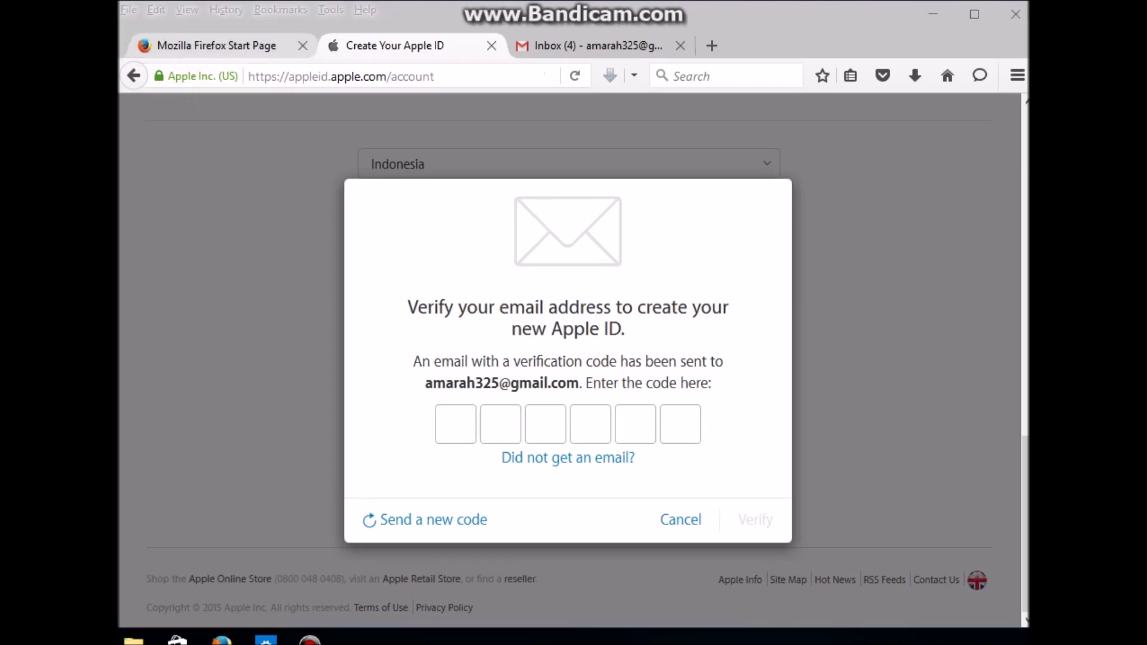
{"action": "key", "text": "ctrl+shift+Tab"}
Step: Replace the search-box note with 'SILAHKAN CEK EMAIL DARI APPLE'
{"action": "left_click", "coordinate": [480, 380]}
{"action": "key", "text": "ctrl+a"}
{"action": "type", "text": "SILAHK"}
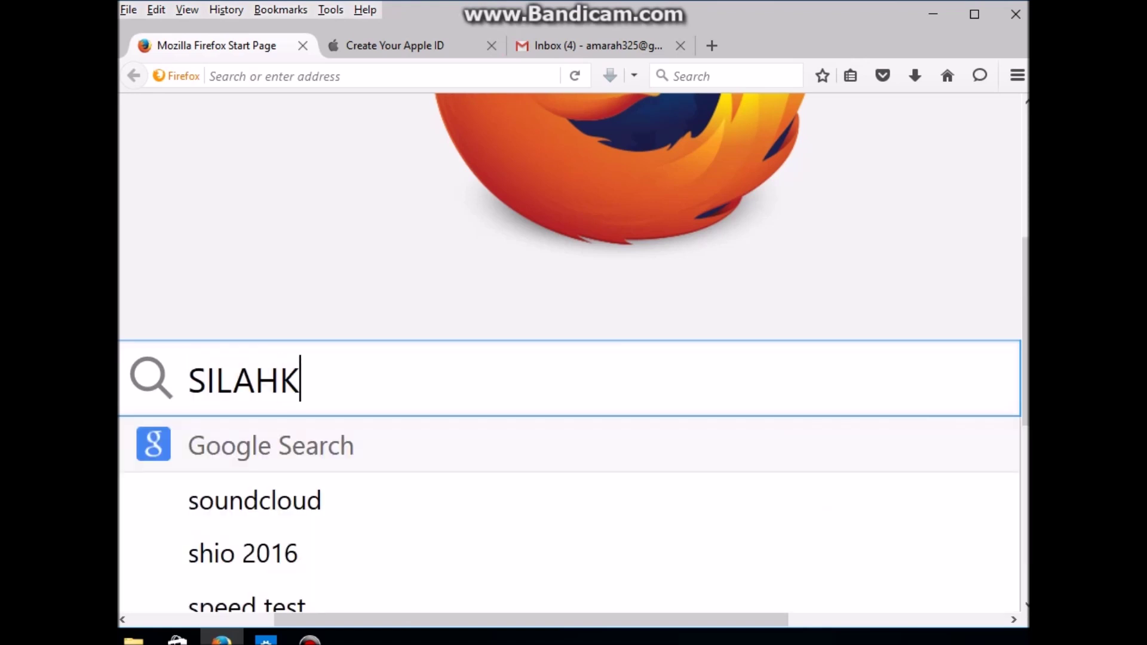
{"action": "type", "text": "AN CEK E"}
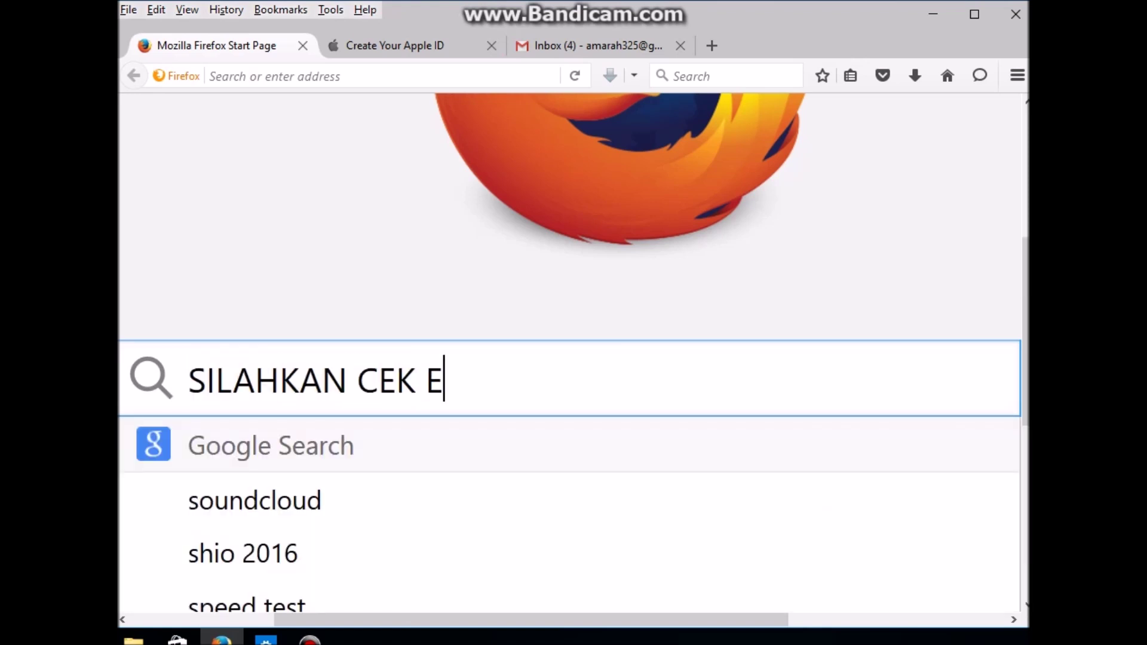
{"action": "type", "text": "MAIL DARI"}
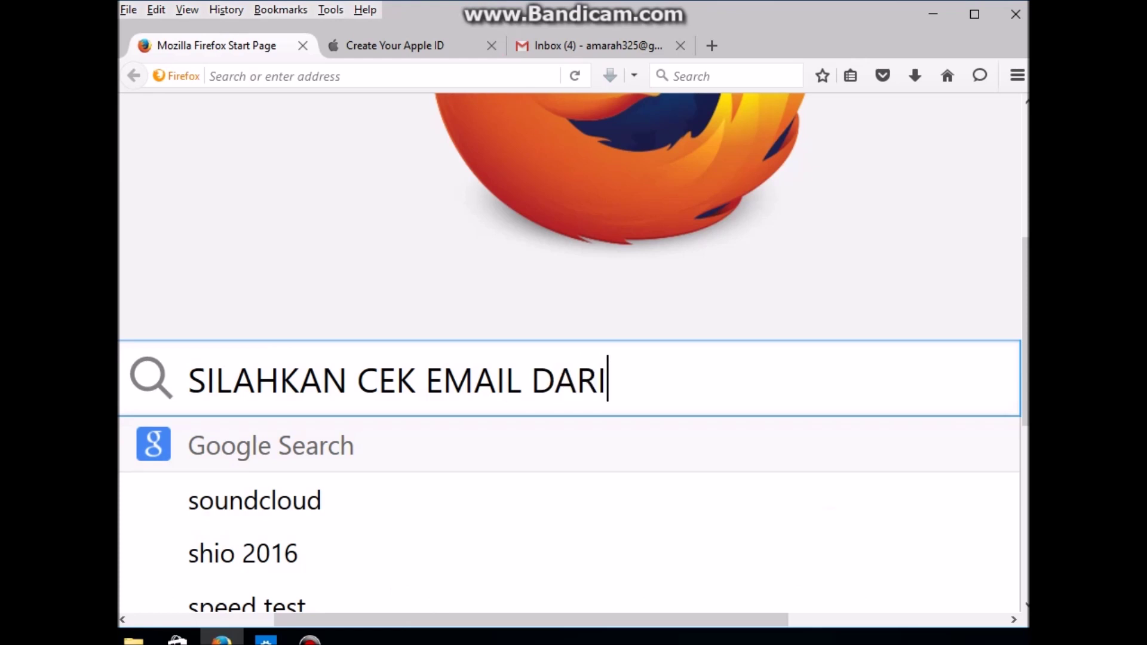
{"action": "type", "text": " APPLE"}
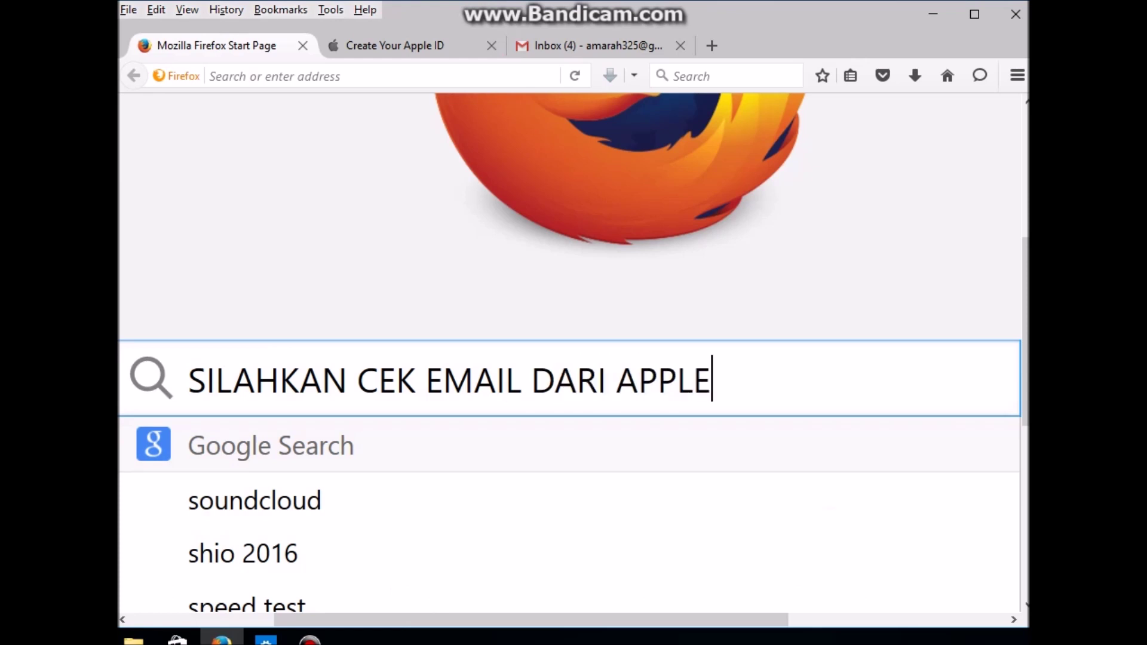
Step: Open Apple's verification email in Gmail and select the six-digit code
{"action": "left_click", "coordinate": [589, 45]}
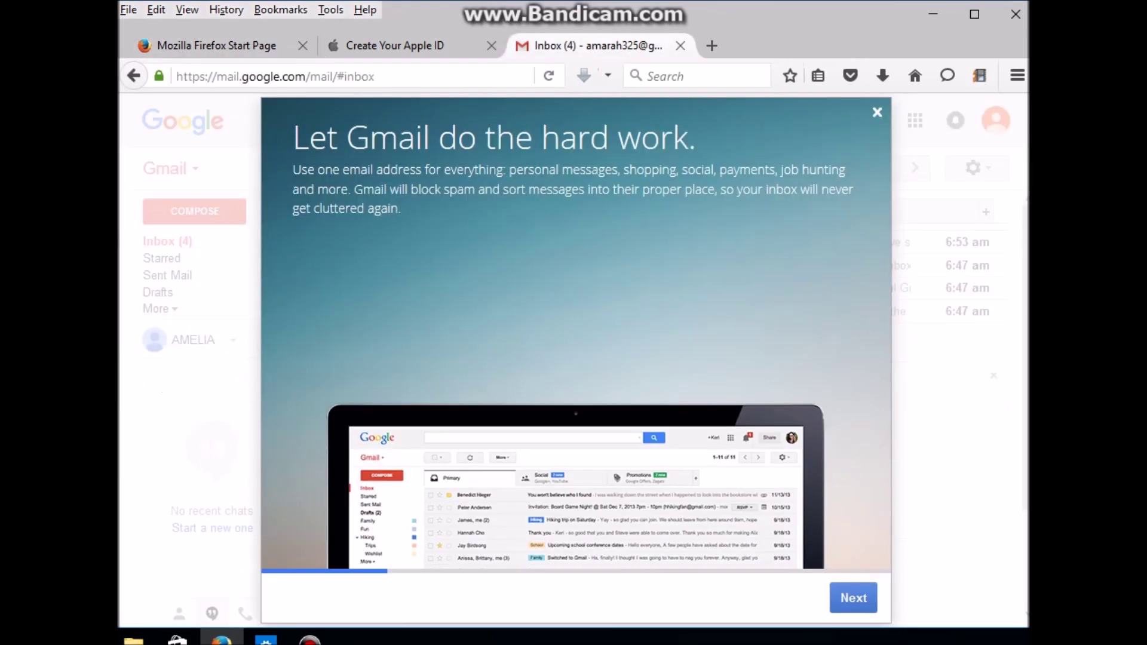
{"action": "left_click", "coordinate": [877, 112]}
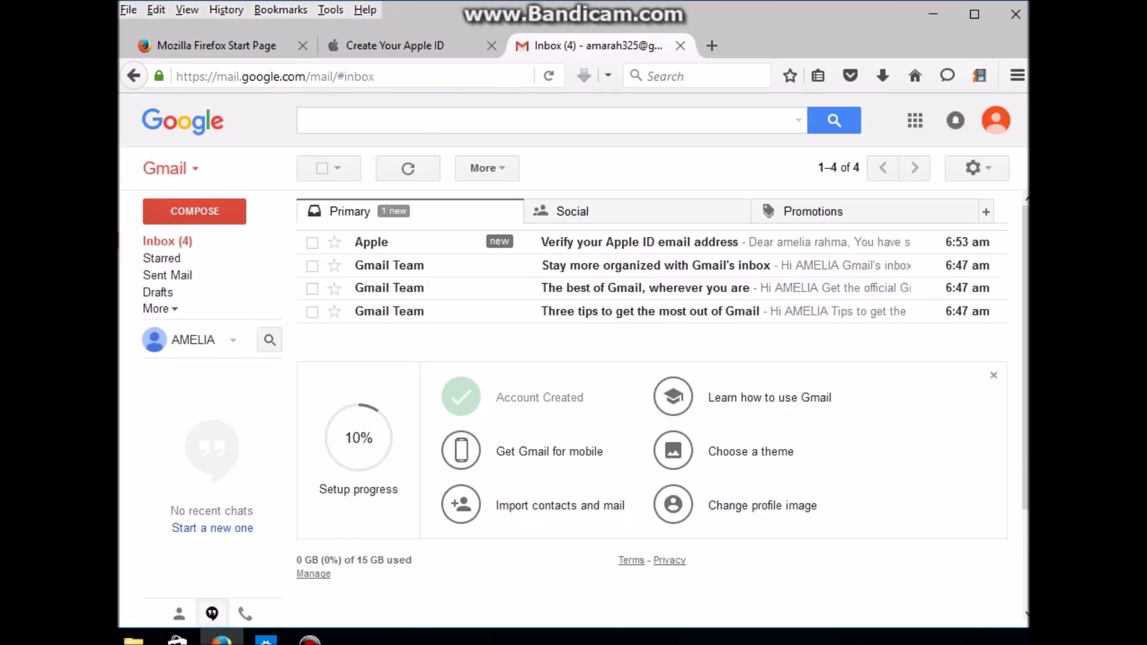
{"action": "left_click", "coordinate": [639, 242]}
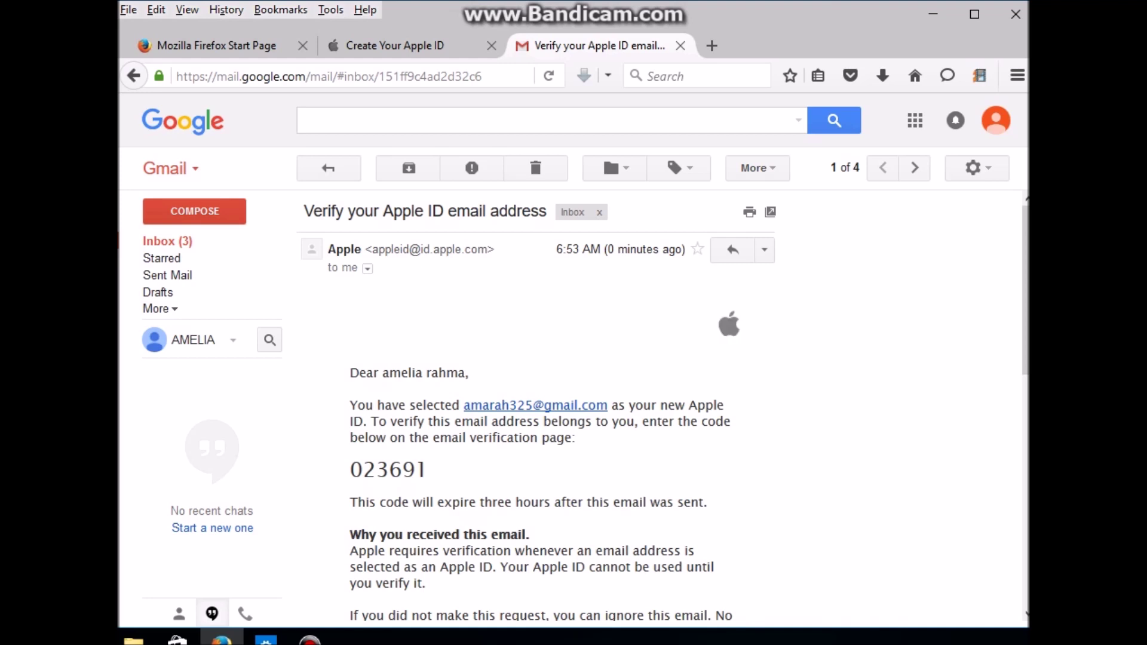
{"action": "scroll", "coordinate": [663, 406], "scroll_direction": "down", "scroll_amount": 3}
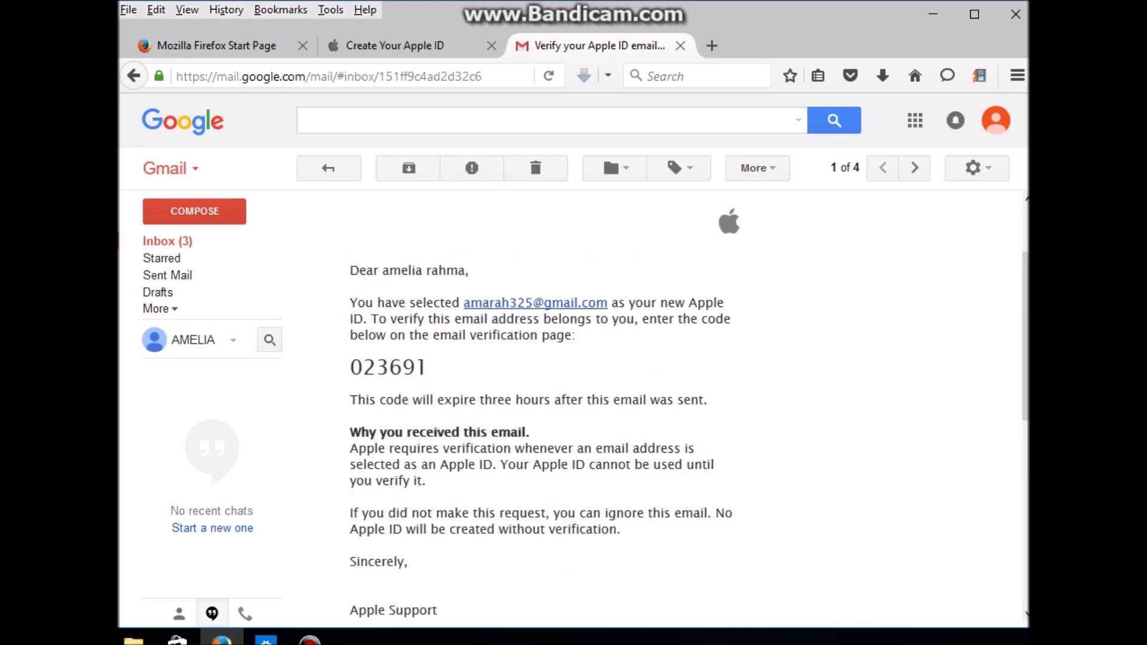
{"action": "left_click_drag", "start_coordinate": [351, 367], "coordinate": [428, 367]}
{"action": "key", "text": "ctrl+c"}
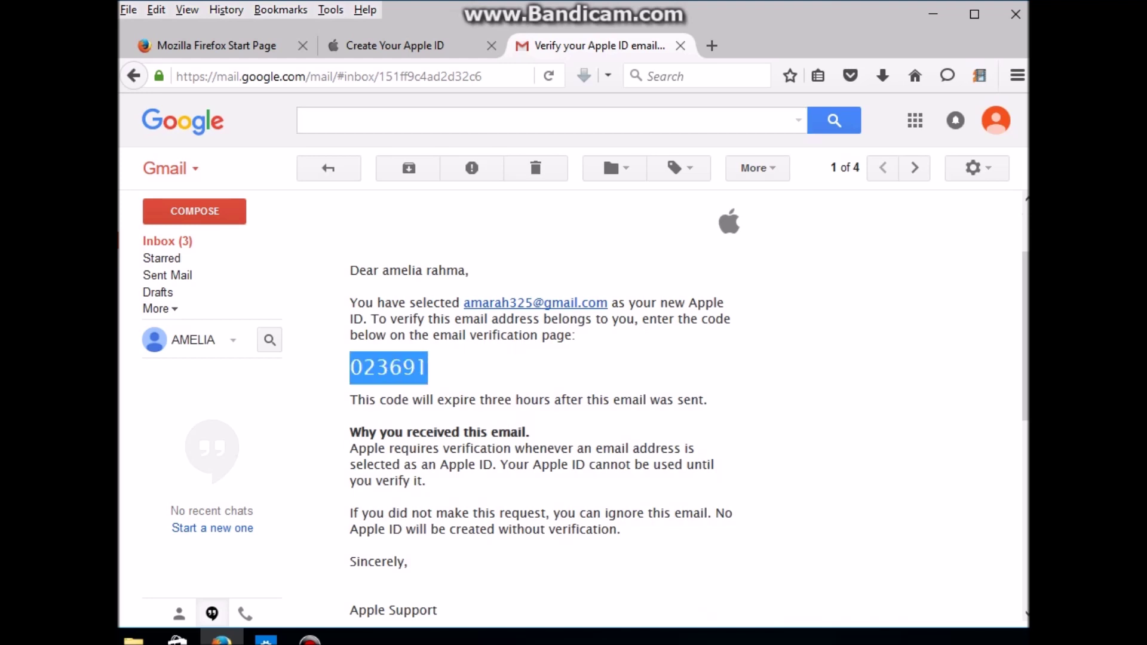
{"action": "left_click", "coordinate": [394, 45]}
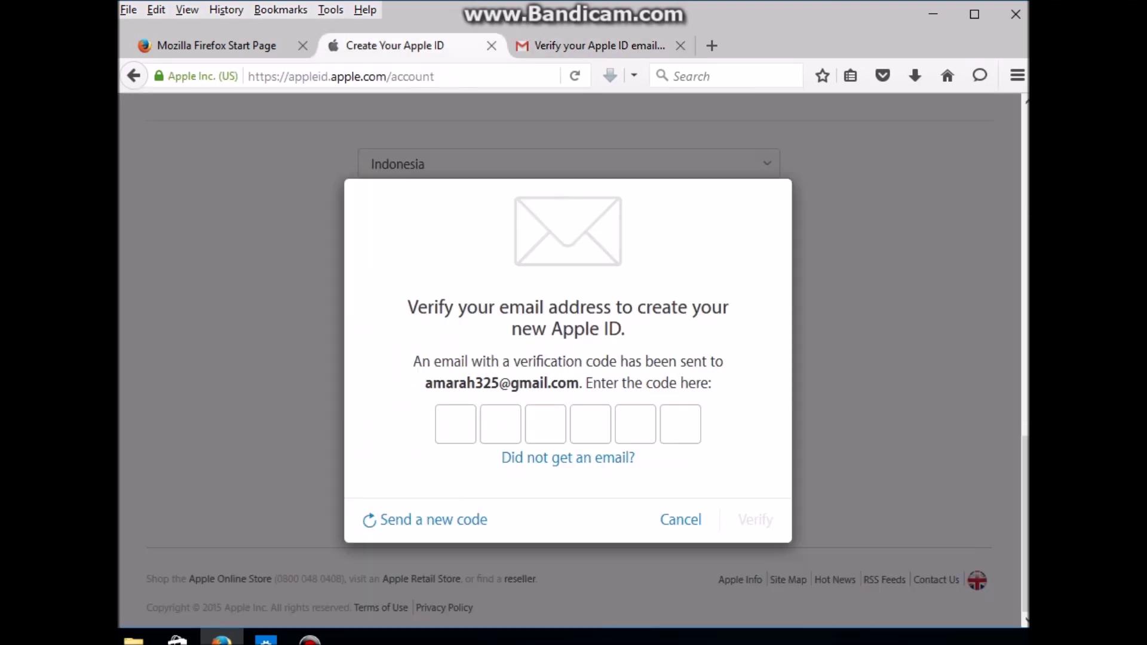
Step: Paste the emailed code into the six code boxes and submit it
{"action": "key", "text": "ctrl+v"}
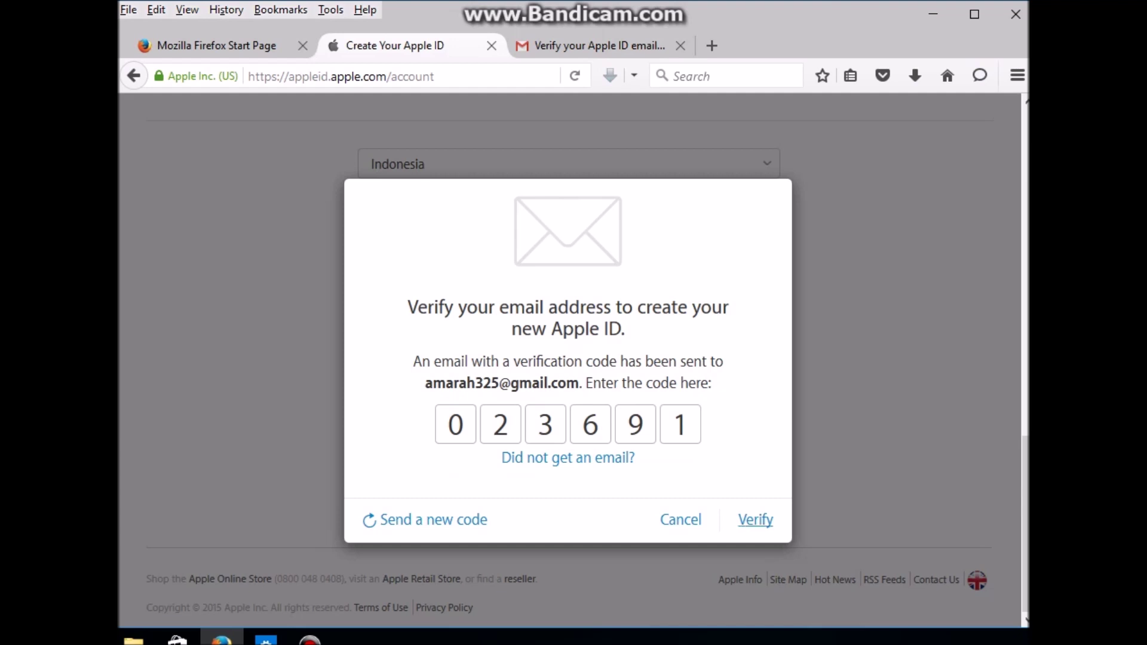
{"action": "key", "text": "Return"}
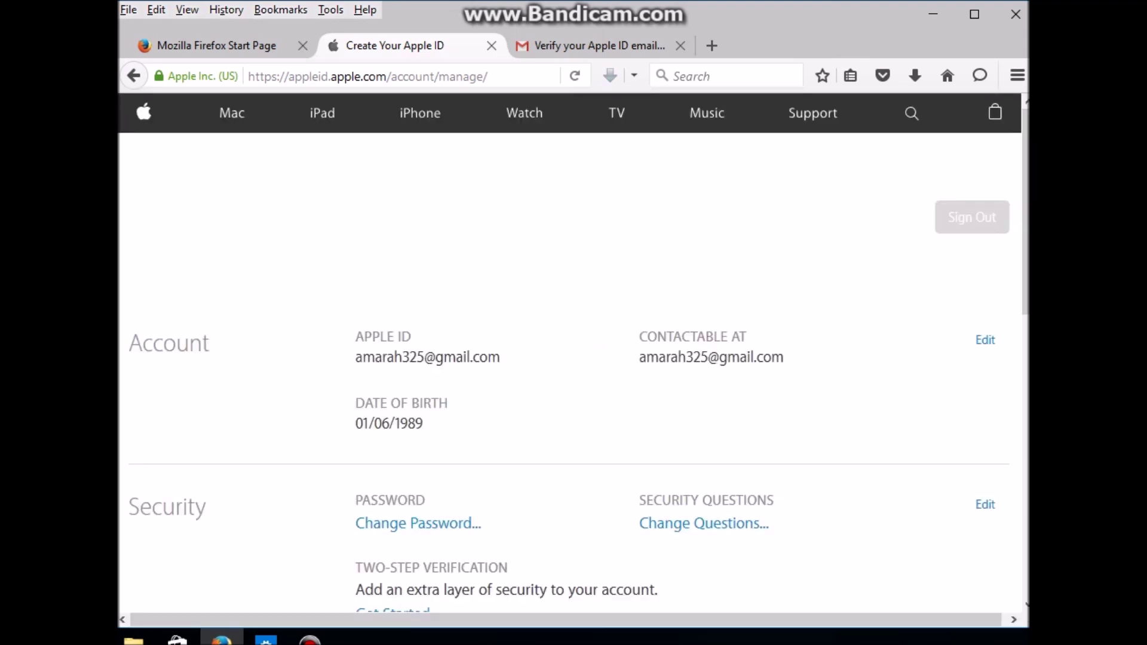
Step: Scroll through the new account's details, then select the old note on the Start Page
{"action": "scroll", "coordinate": [572, 353], "scroll_direction": "down", "scroll_amount": 10}
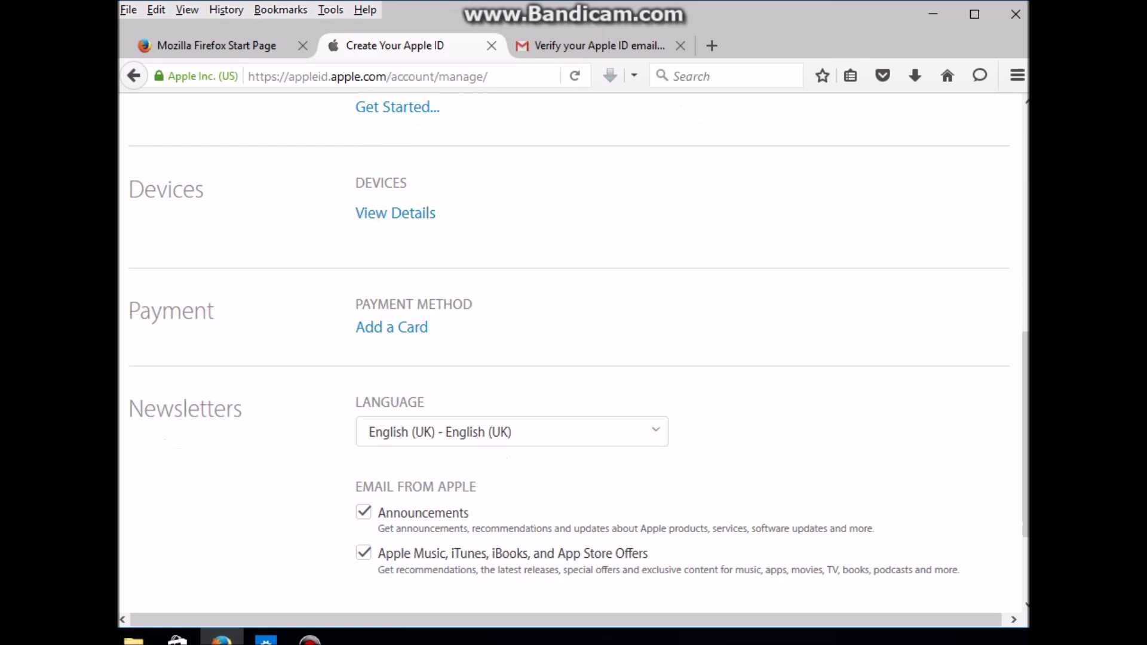
{"action": "scroll", "coordinate": [572, 352], "scroll_direction": "up", "scroll_amount": 10}
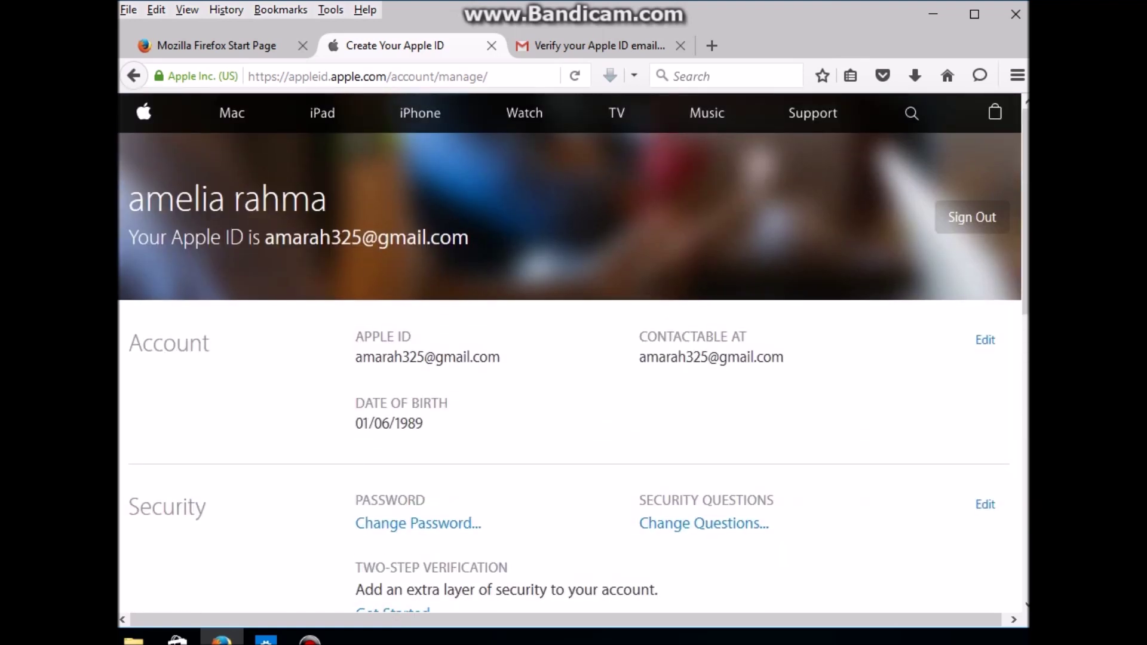
{"action": "scroll", "coordinate": [573, 353], "scroll_direction": "down", "scroll_amount": 6}
{"action": "scroll", "coordinate": [572, 353], "scroll_direction": "up", "scroll_amount": 6}
{"action": "key", "text": "ctrl+shift+Tab"}
{"action": "left_click_drag", "start_coordinate": [711, 380], "coordinate": [188, 380]}
Step: Type the note 'OK MEMBUAT APPLE ID BERHASIL, SILAHKAN SEKARANG KE ICLOUD.COM'
{"action": "type", "text": "OK "}
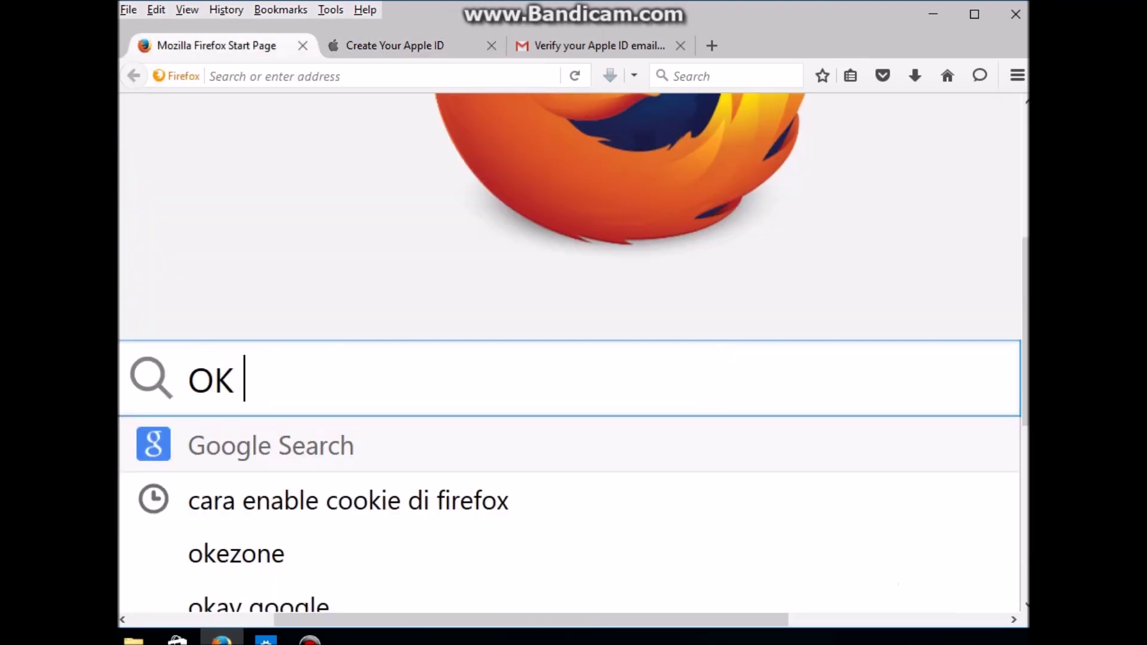
{"action": "type", "text": "MEMBUAT "}
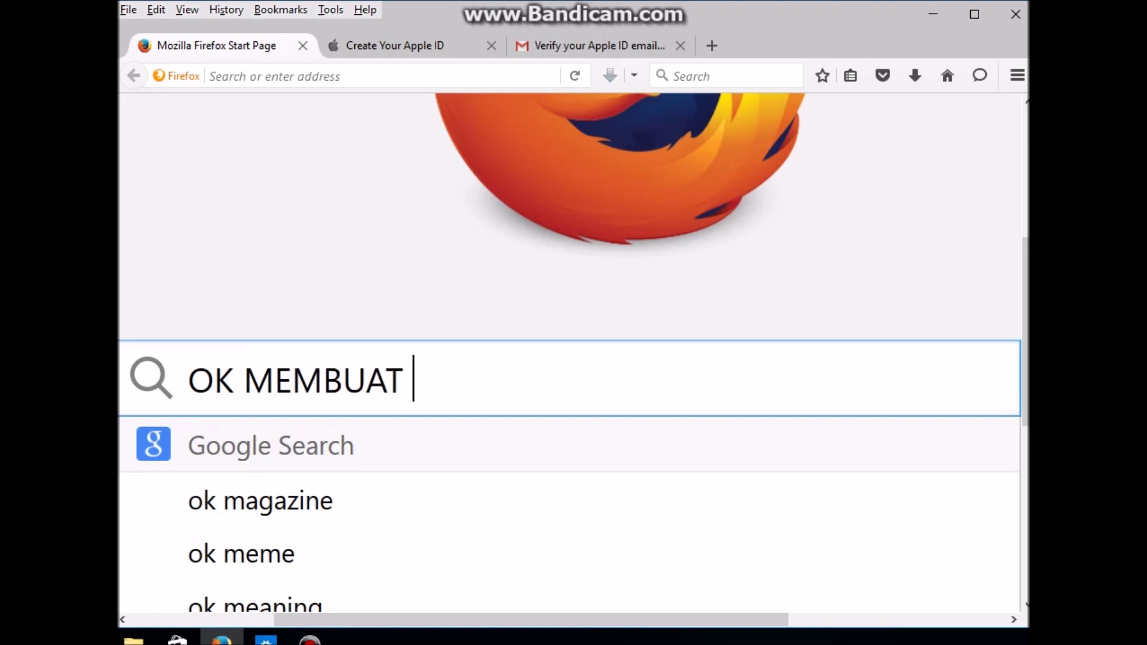
{"action": "type", "text": "APPLE I"}
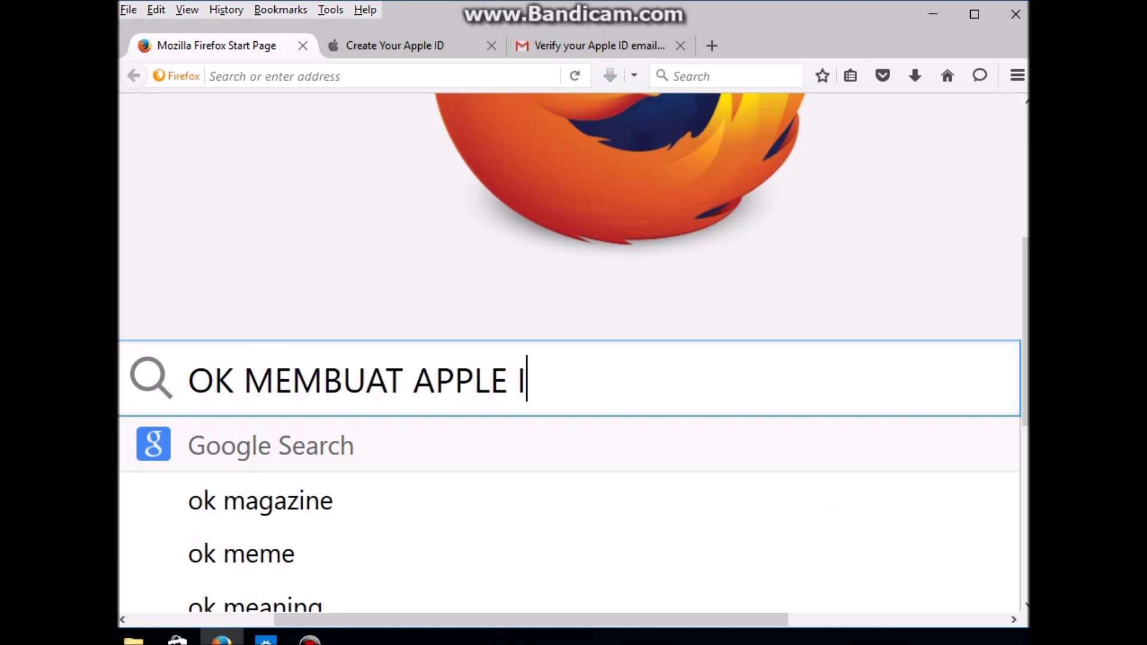
{"action": "type", "text": "D BER"}
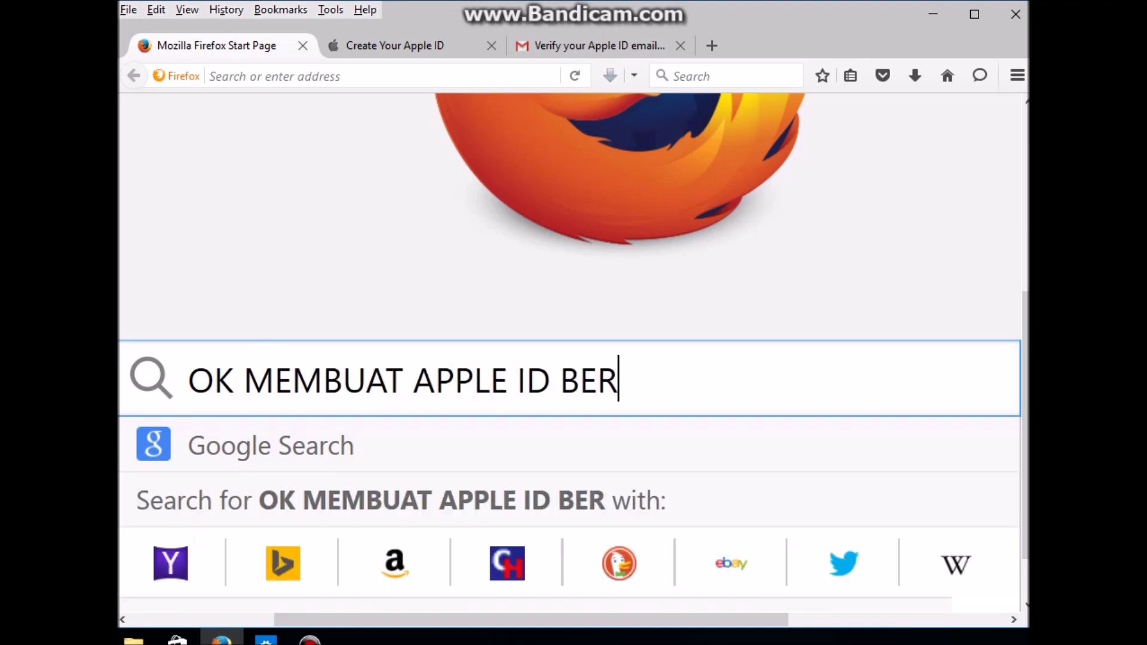
{"action": "type", "text": "HASIL, SILAJ"}
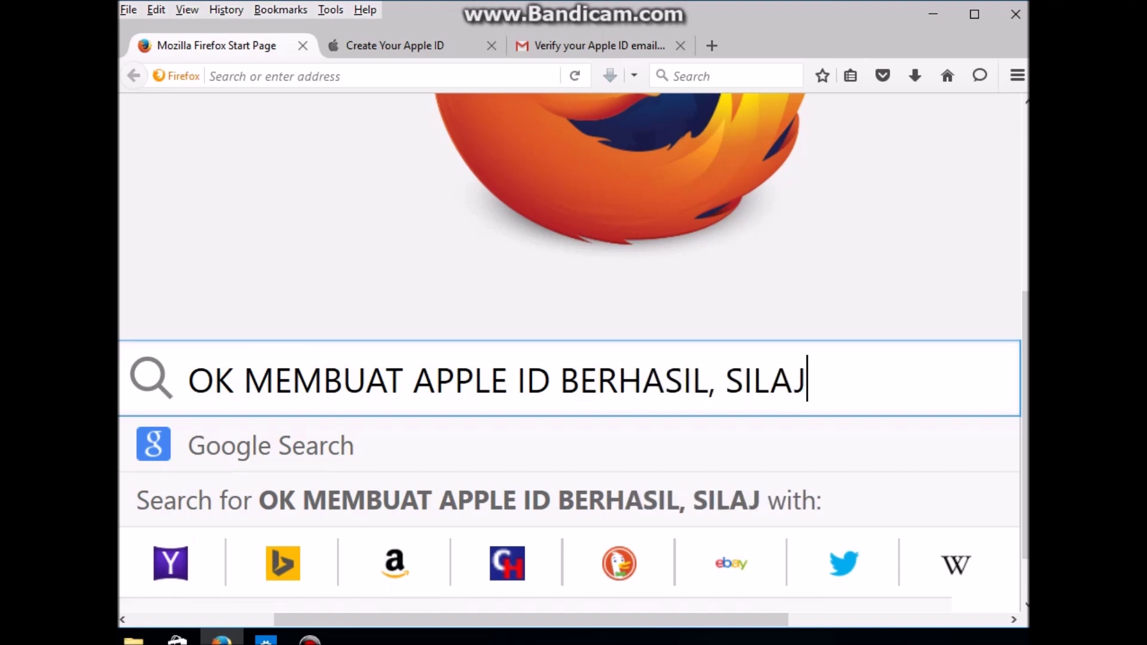
{"action": "key", "text": "BackSpace"}
{"action": "type", "text": "HKAN SEJ"}
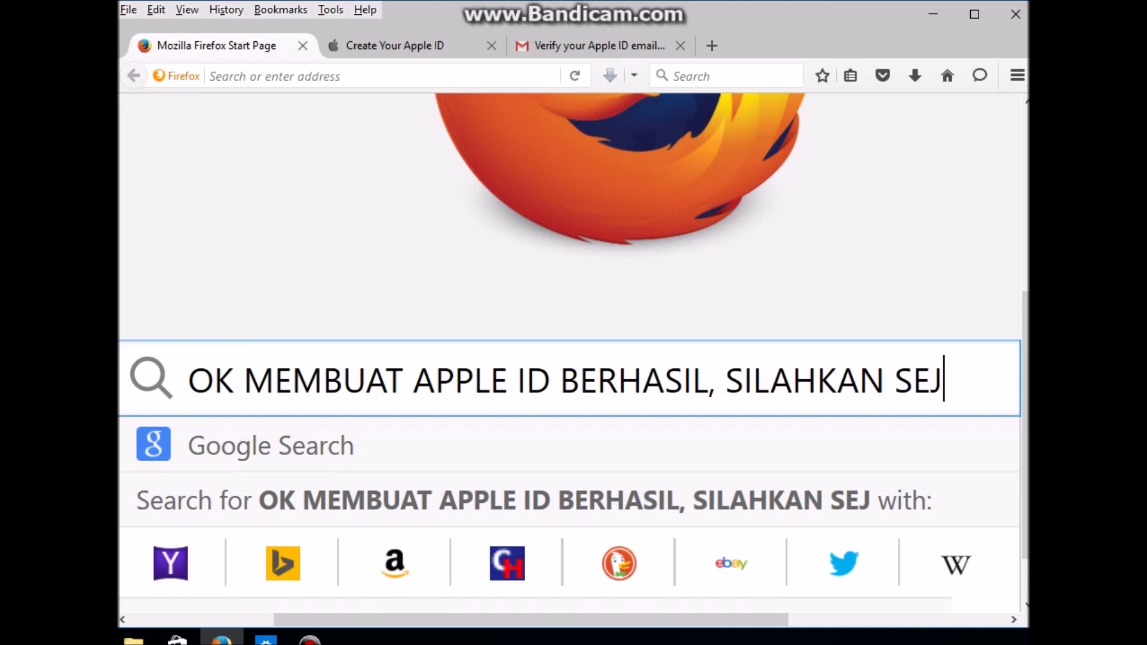
{"action": "key", "text": "BackSpace"}
{"action": "type", "text": "KARANG KE "}
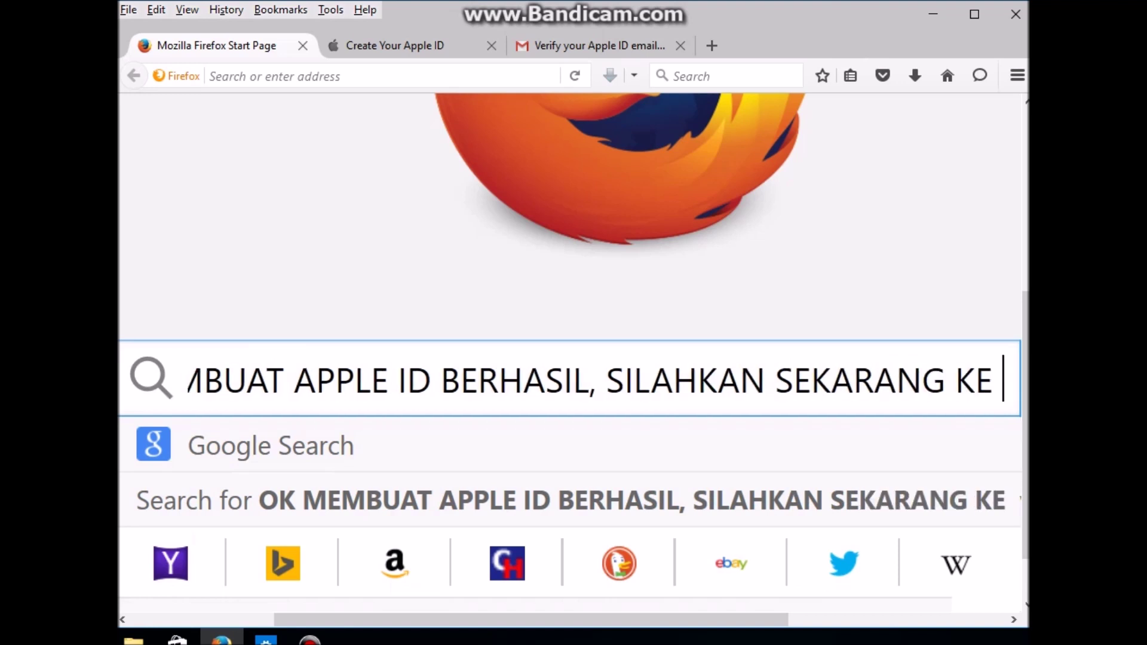
{"action": "type", "text": "ICLOUD"}
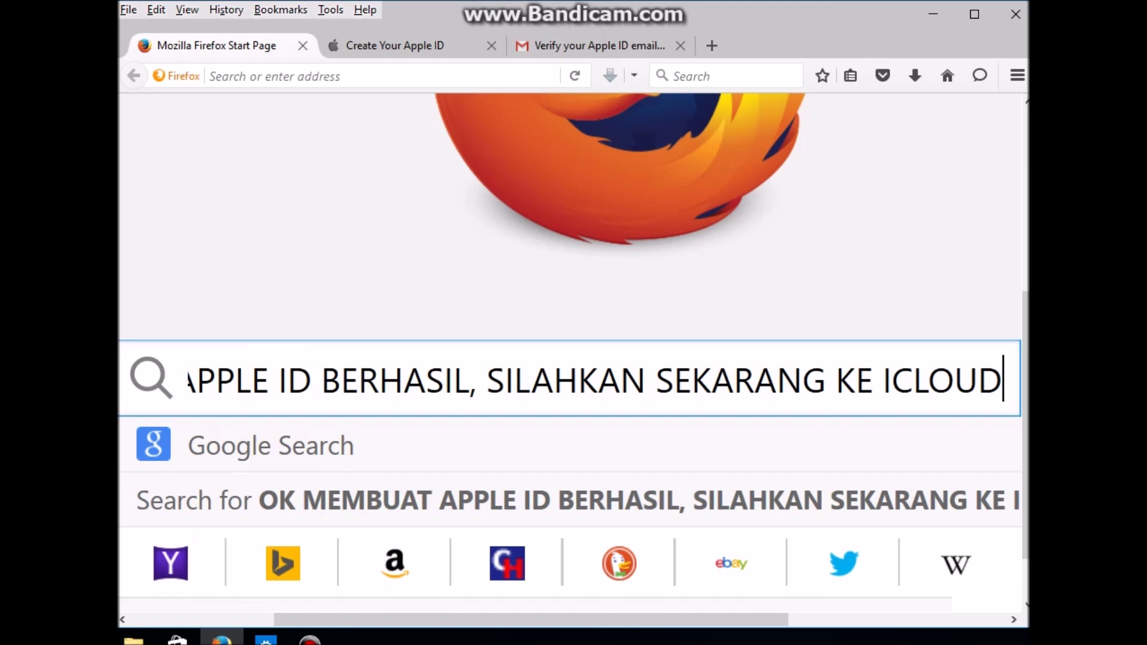
{"action": "type", "text": ".COM"}
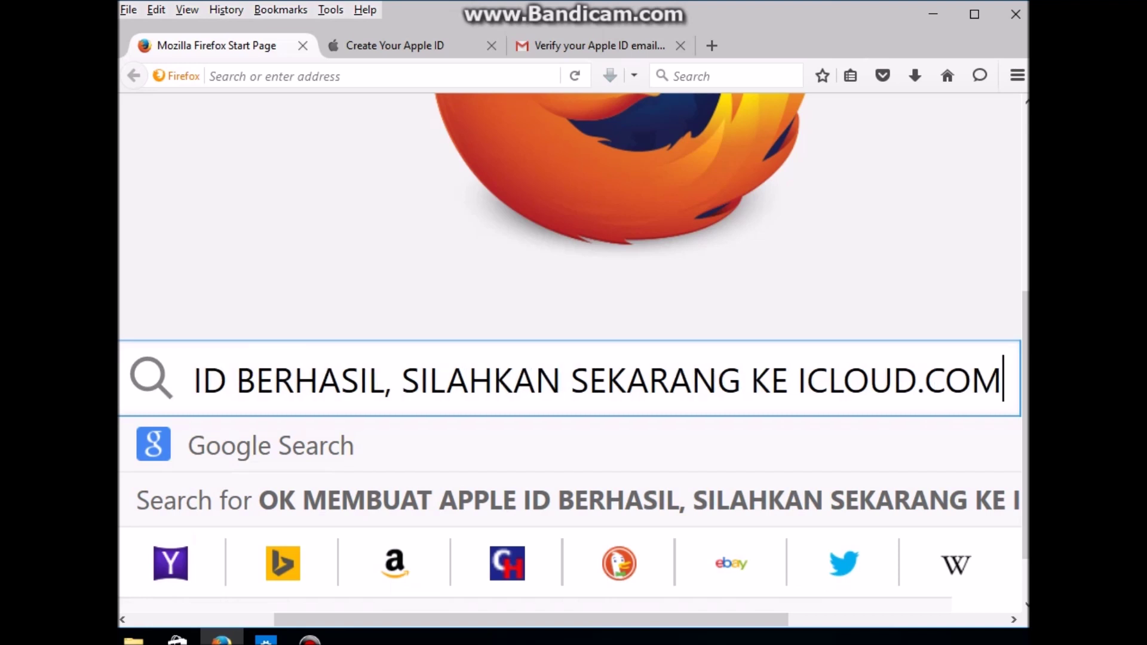
Step: Select ICLOUD.COM in the note and open a new browser tab
{"action": "left_click", "coordinate": [799, 381]}
{"action": "left_click_drag", "start_coordinate": [798, 380], "coordinate": [1002, 381]}
{"action": "key", "text": "ctrl+c"}
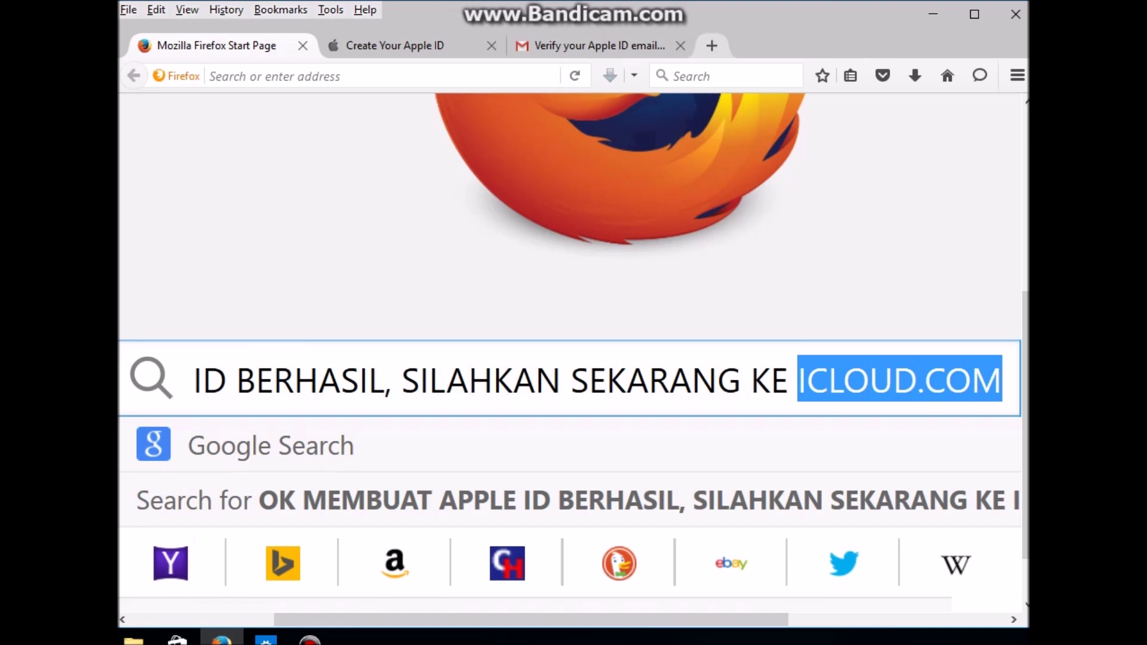
{"action": "left_click", "coordinate": [712, 45]}
Step: Load icloud.com in the new tab, look over the Apple ID page, then return to iCloud
{"action": "key", "text": "ctrl+v"}
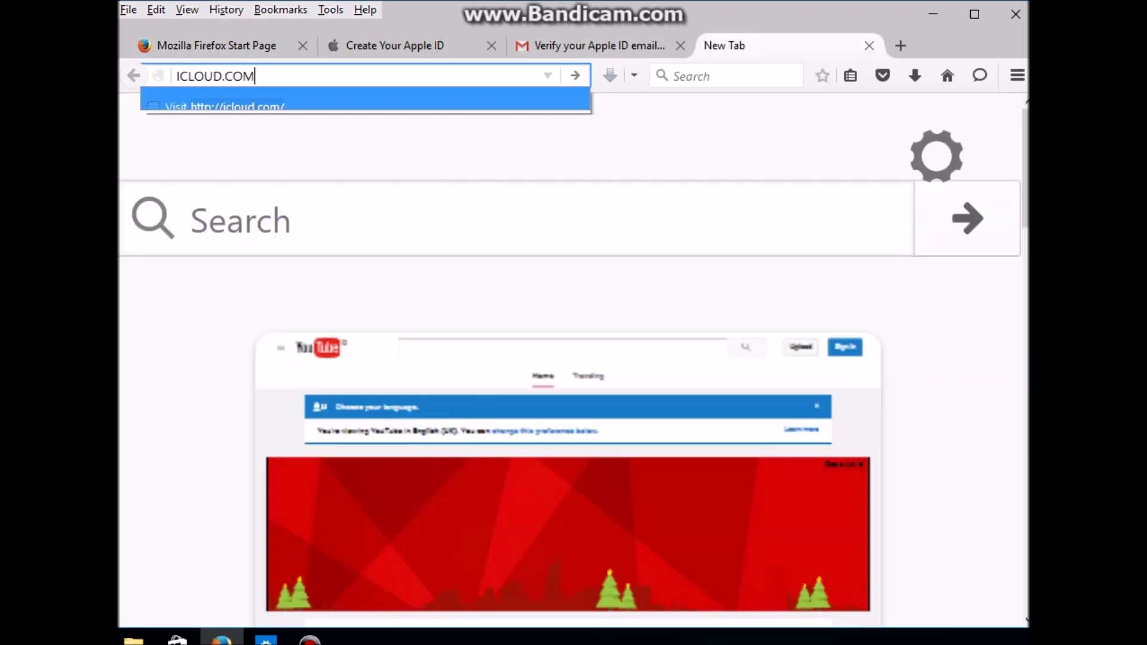
{"action": "key", "text": "Return"}
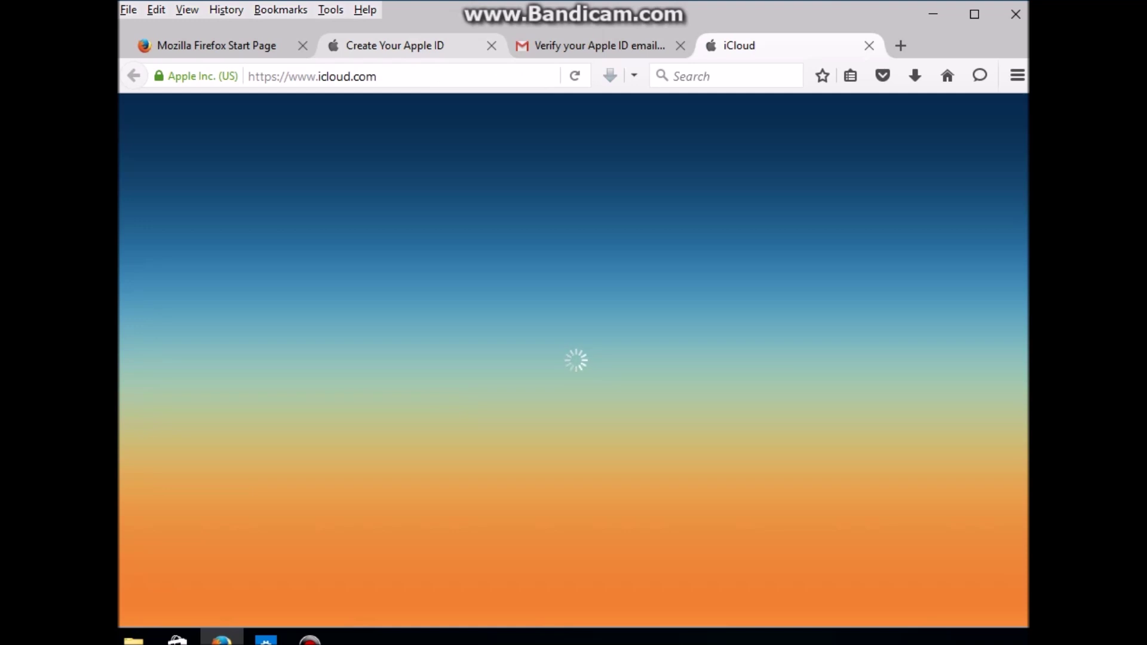
{"action": "left_click", "coordinate": [395, 46]}
{"action": "scroll", "coordinate": [572, 353], "scroll_direction": "down", "scroll_amount": 6}
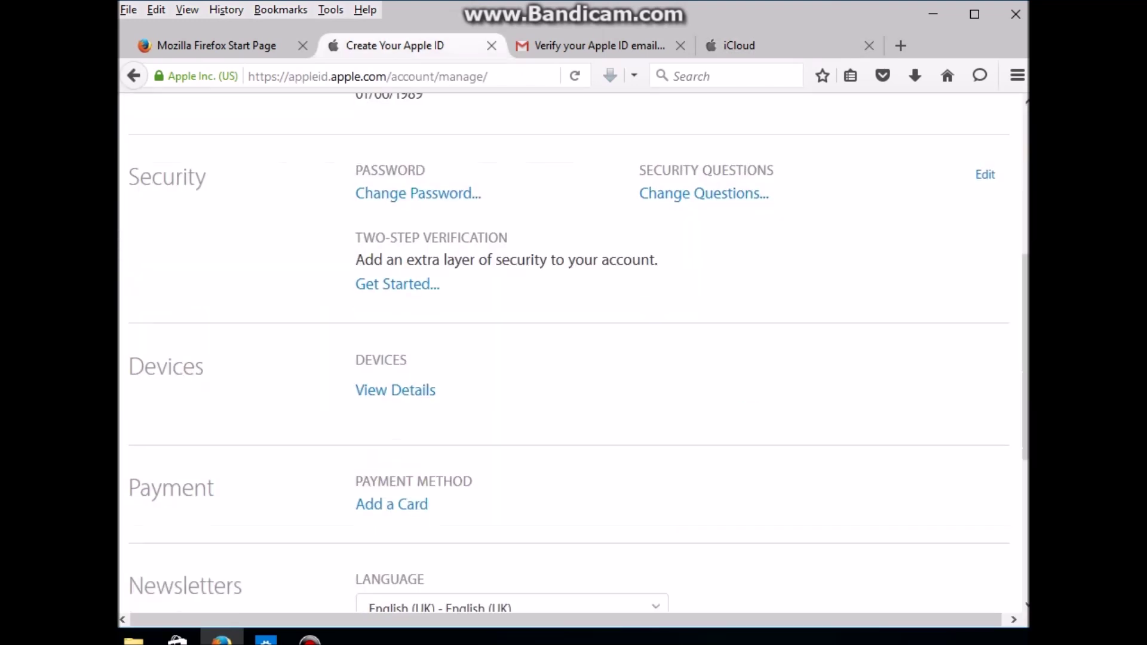
{"action": "scroll", "coordinate": [572, 353], "scroll_direction": "down", "scroll_amount": 3}
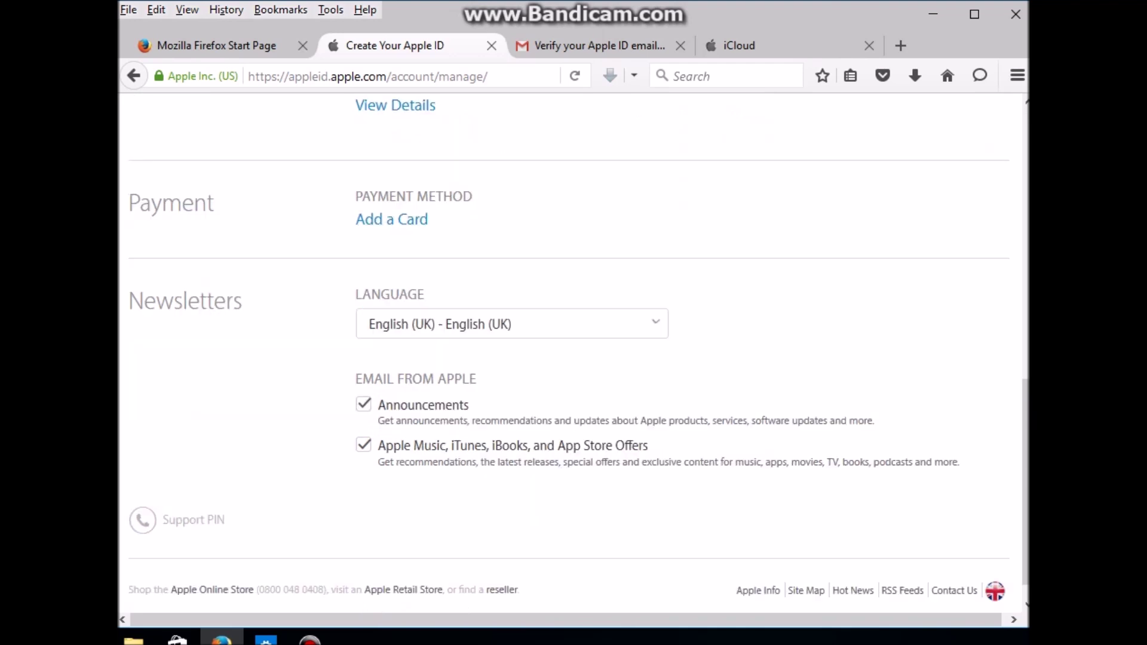
{"action": "scroll", "coordinate": [572, 353], "scroll_direction": "up", "scroll_amount": 2}
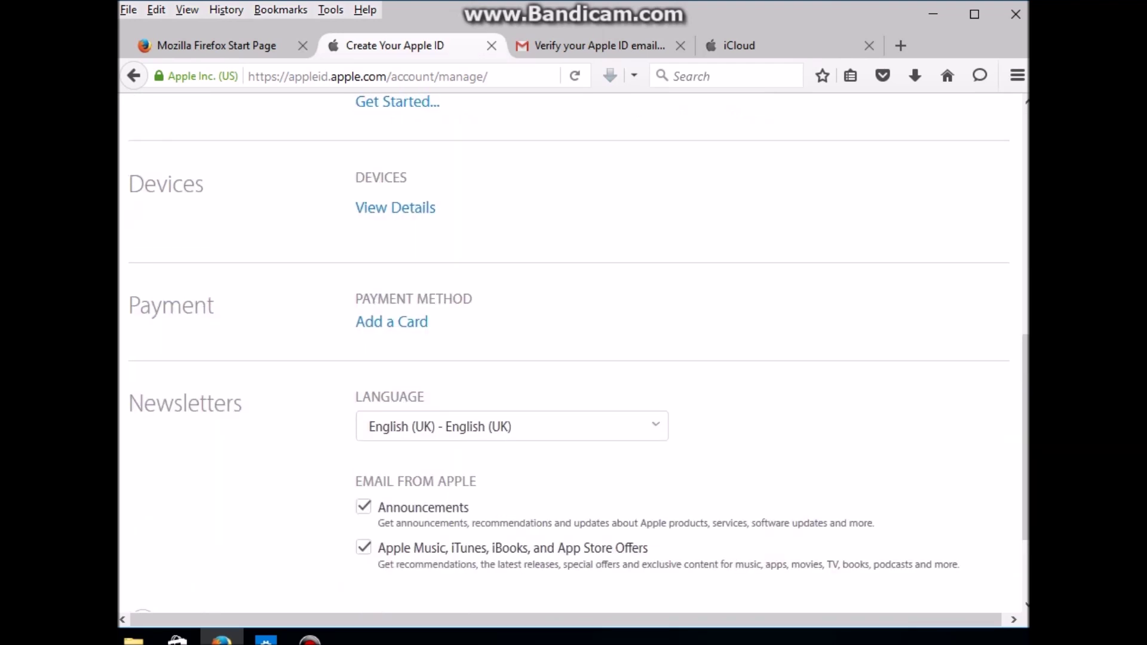
{"action": "scroll", "coordinate": [572, 353], "scroll_direction": "up", "scroll_amount": 6}
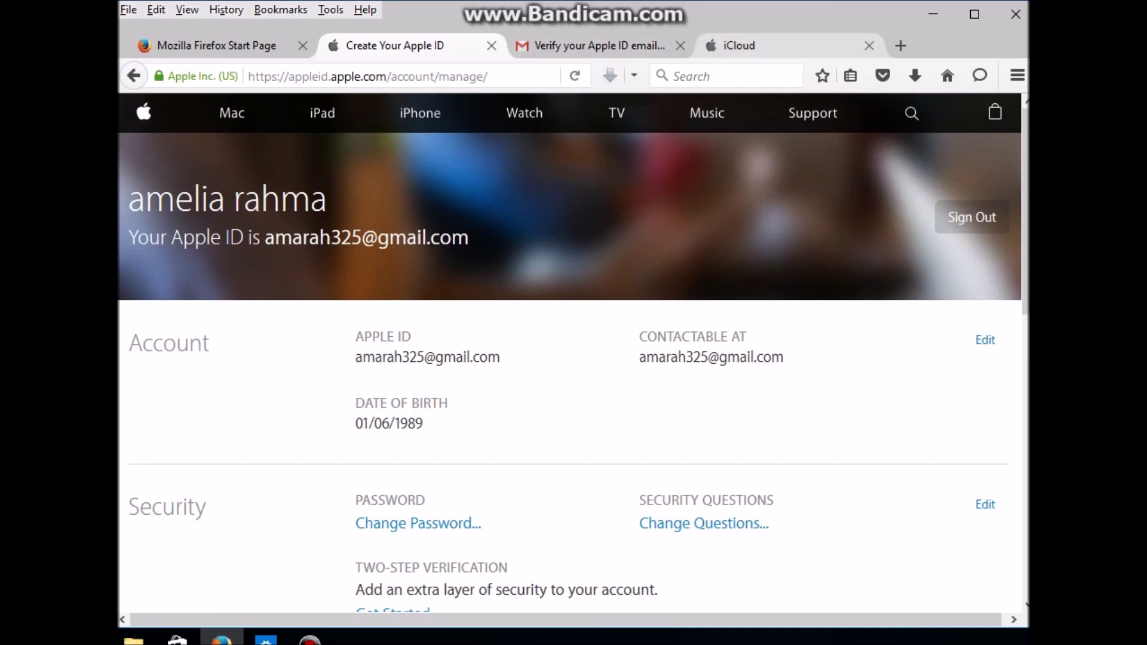
{"action": "left_click", "coordinate": [777, 46]}
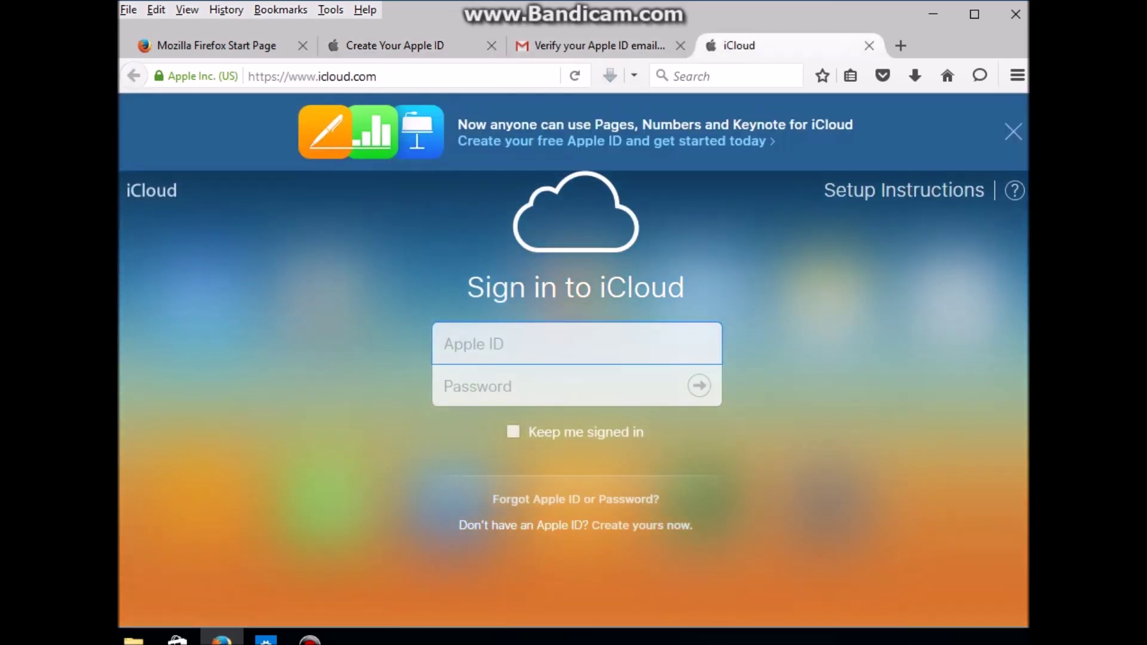
Step: Select the new Apple ID address in the verification email and paste it into iCloud sign-in
{"action": "left_click", "coordinate": [594, 45]}
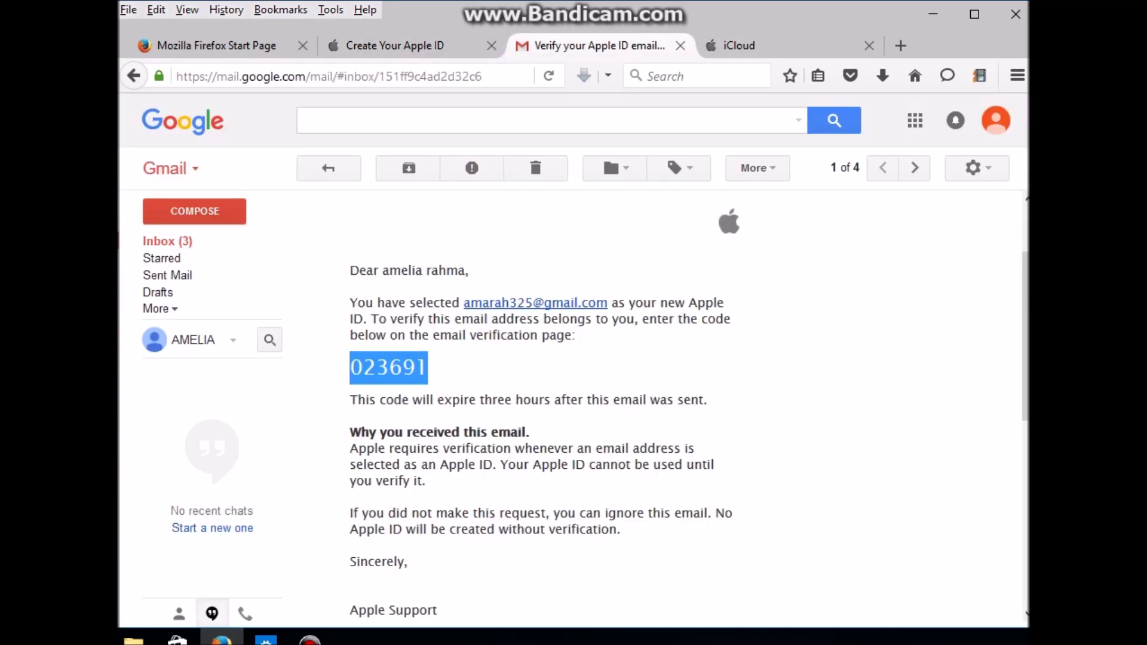
{"action": "left_click_drag", "start_coordinate": [459, 303], "coordinate": [350, 303]}
{"action": "left_click_drag", "start_coordinate": [460, 303], "coordinate": [607, 303]}
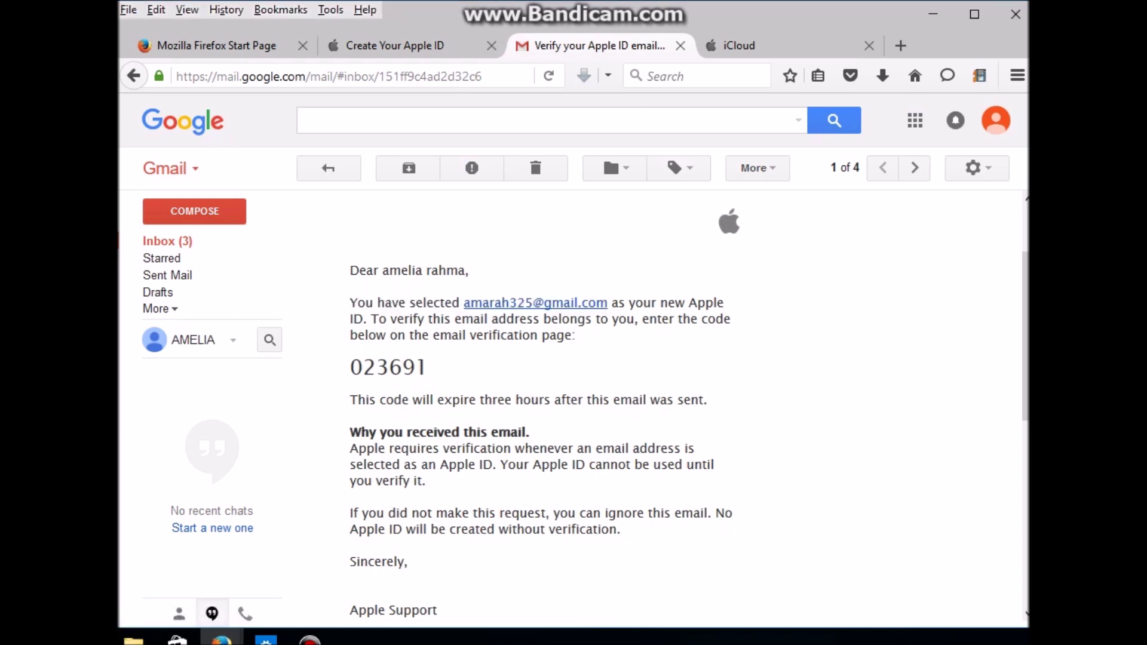
{"action": "left_click_drag", "start_coordinate": [607, 303], "coordinate": [425, 303]}
{"action": "left_click", "coordinate": [537, 303]}
{"action": "left_click_drag", "start_coordinate": [607, 303], "coordinate": [464, 303]}
{"action": "key", "text": "ctrl+c"}
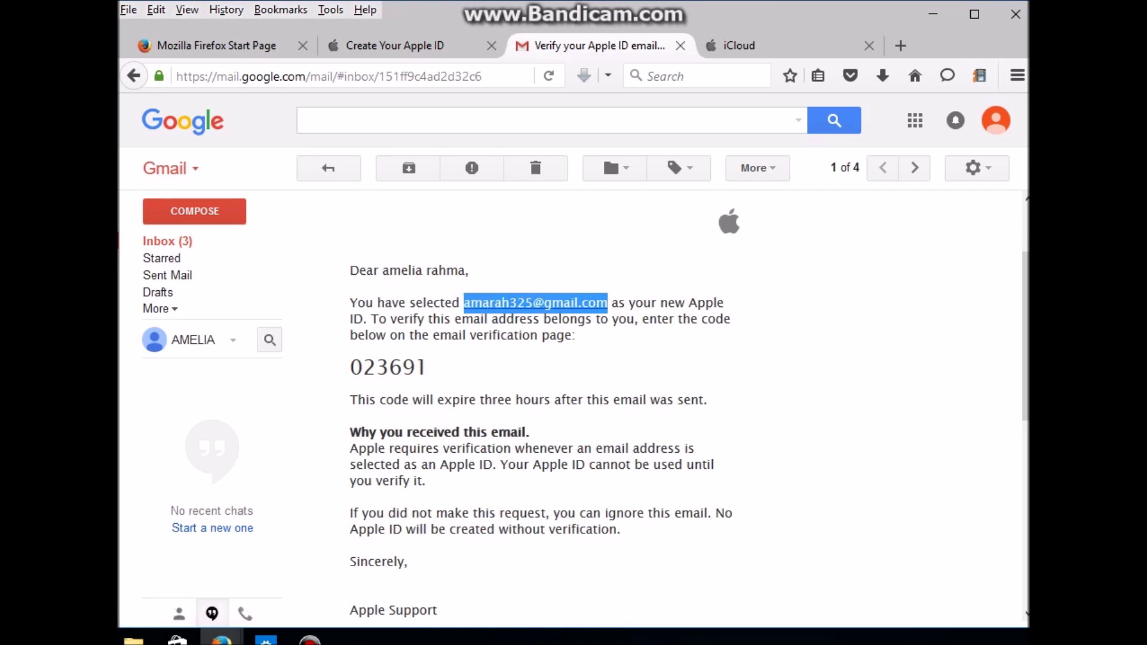
{"action": "left_click", "coordinate": [777, 45]}
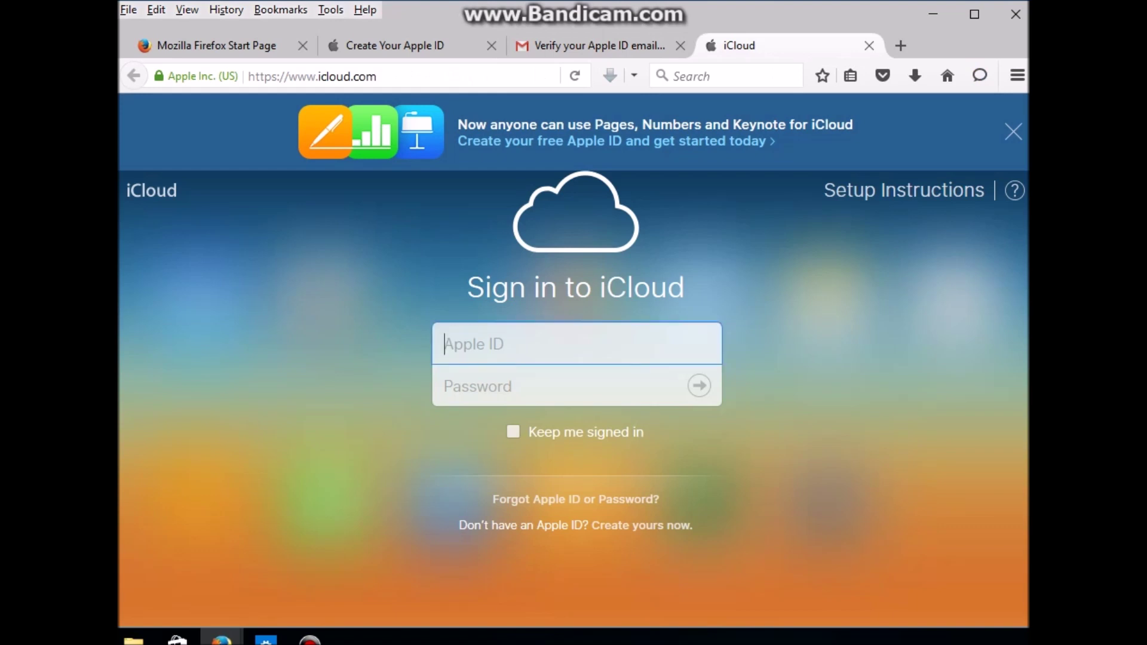
{"action": "key", "text": "ctrl+v"}
Step: Enter the Apple ID password and submit iCloud sign-in twice, leaving the password field cleared
{"action": "key", "text": "Tab"}
{"action": "type", "text": "•••••"}
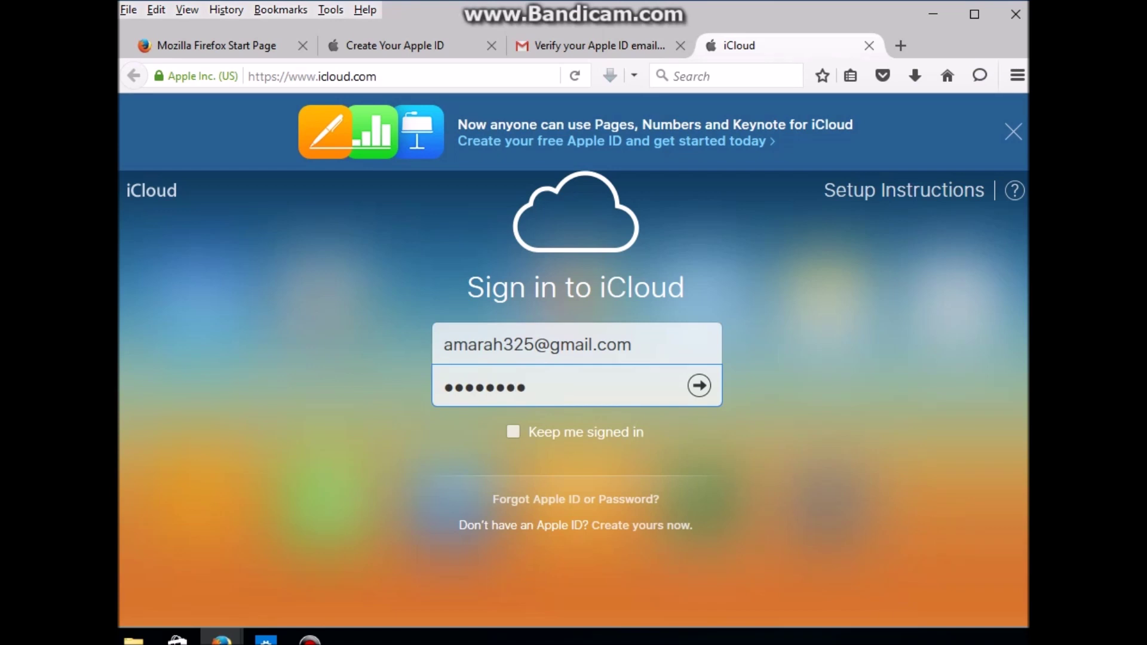
{"action": "key", "text": "Return"}
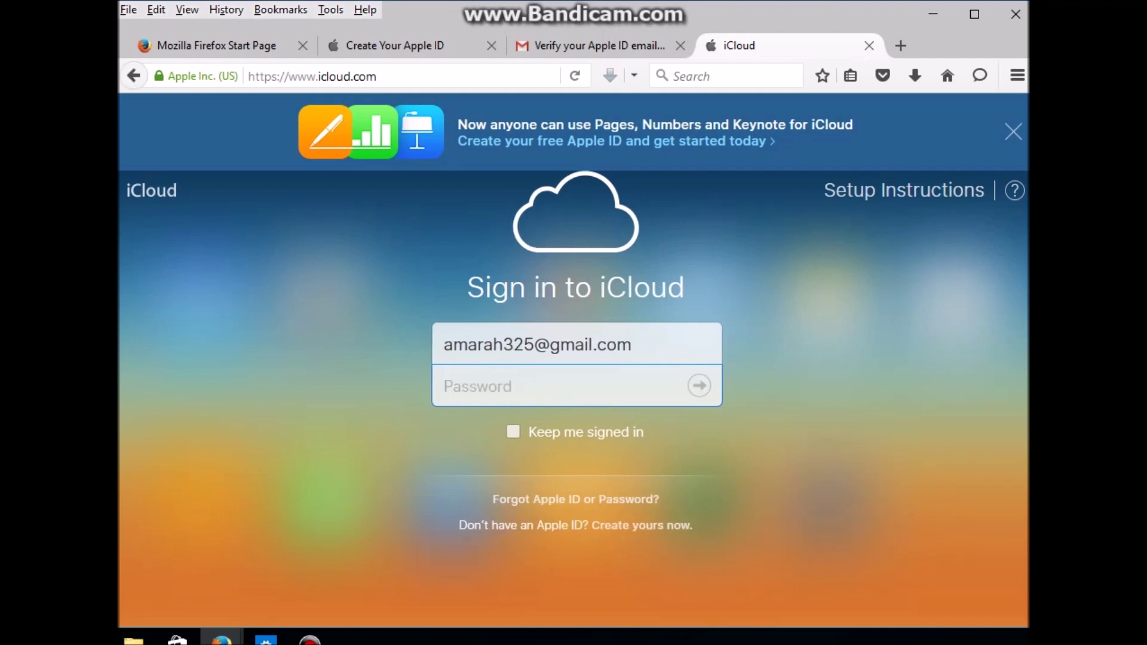
{"action": "type", "text": "•••"}
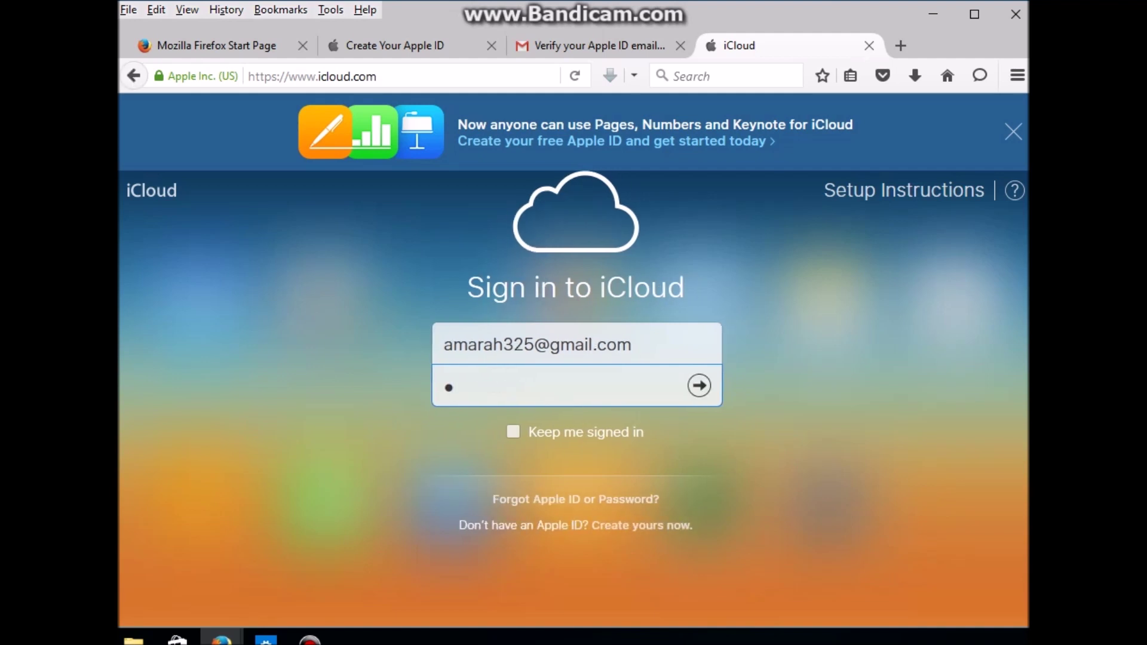
{"action": "type", "text": "•••••"}
{"action": "key", "text": "Return"}
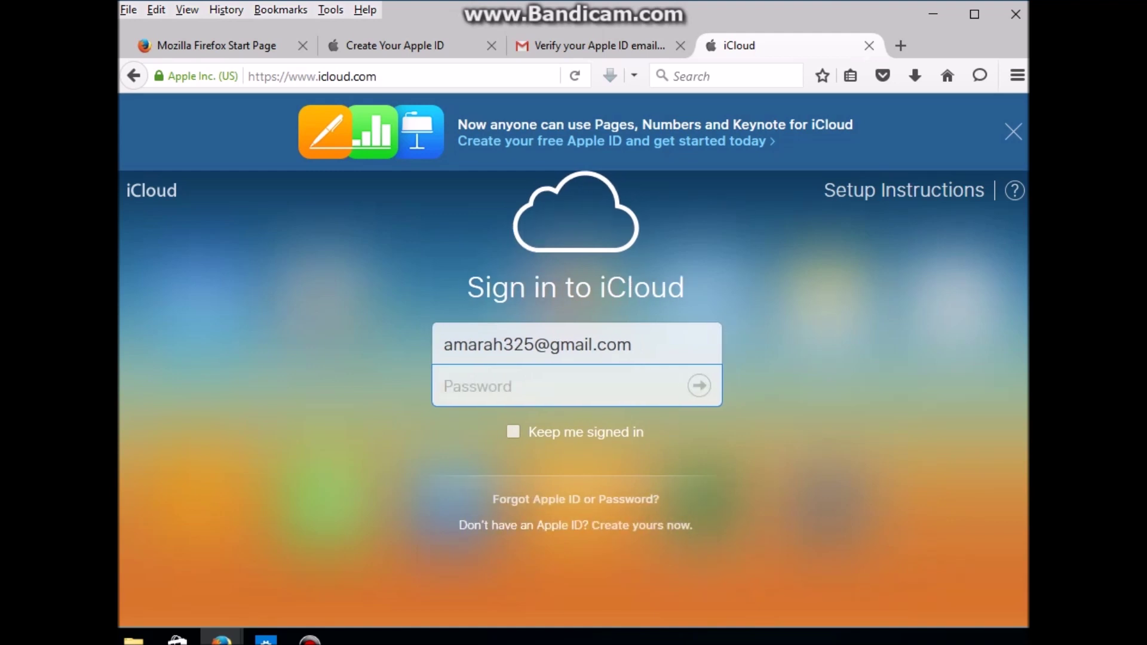
{"action": "key", "text": "ctrl+shift+Tab"}
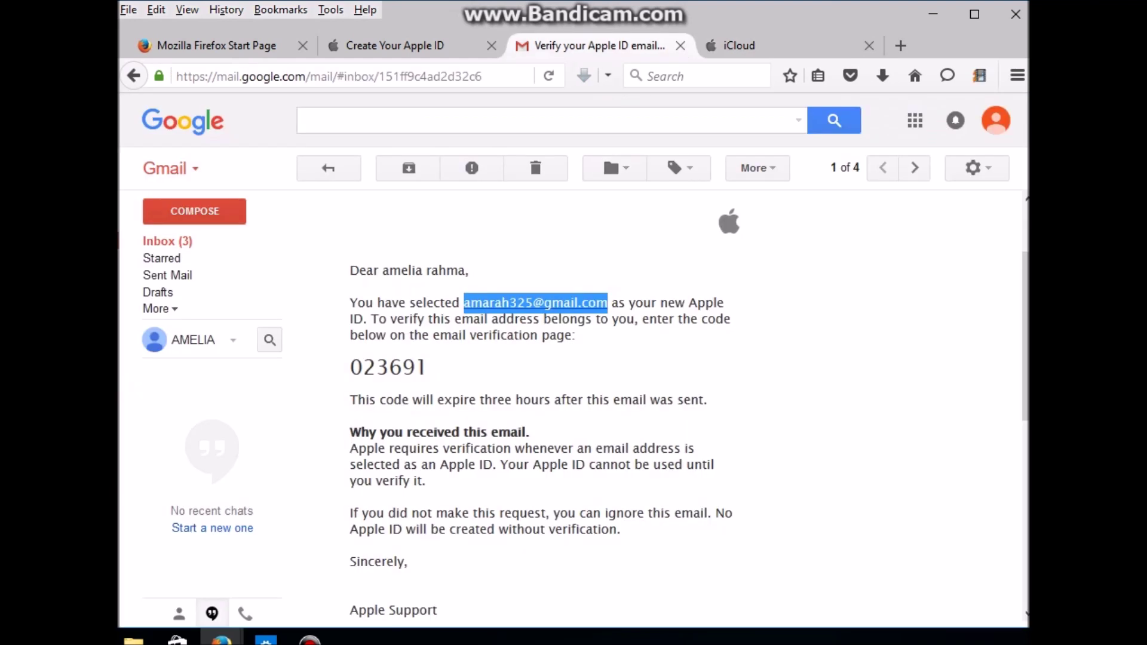
Step: Scroll through the Apple ID verification email to check which address it was sent to
{"action": "scroll", "coordinate": [687, 406], "scroll_direction": "down", "scroll_amount": 2}
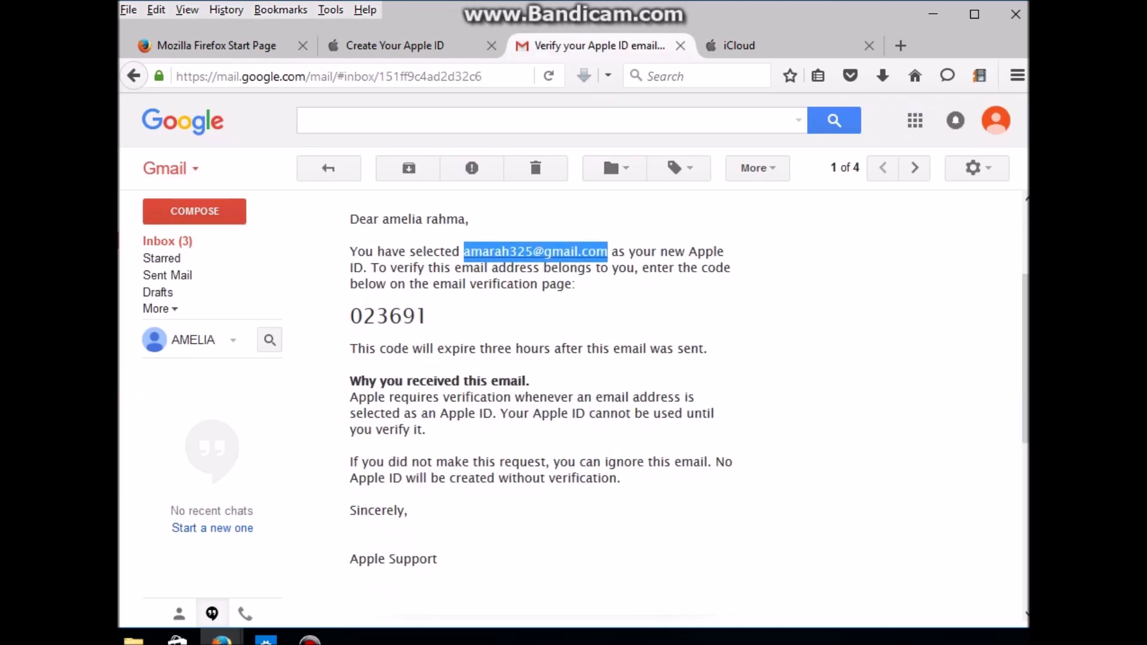
{"action": "scroll", "coordinate": [687, 406], "scroll_direction": "down", "scroll_amount": 1}
{"action": "scroll", "coordinate": [687, 406], "scroll_direction": "up", "scroll_amount": 5}
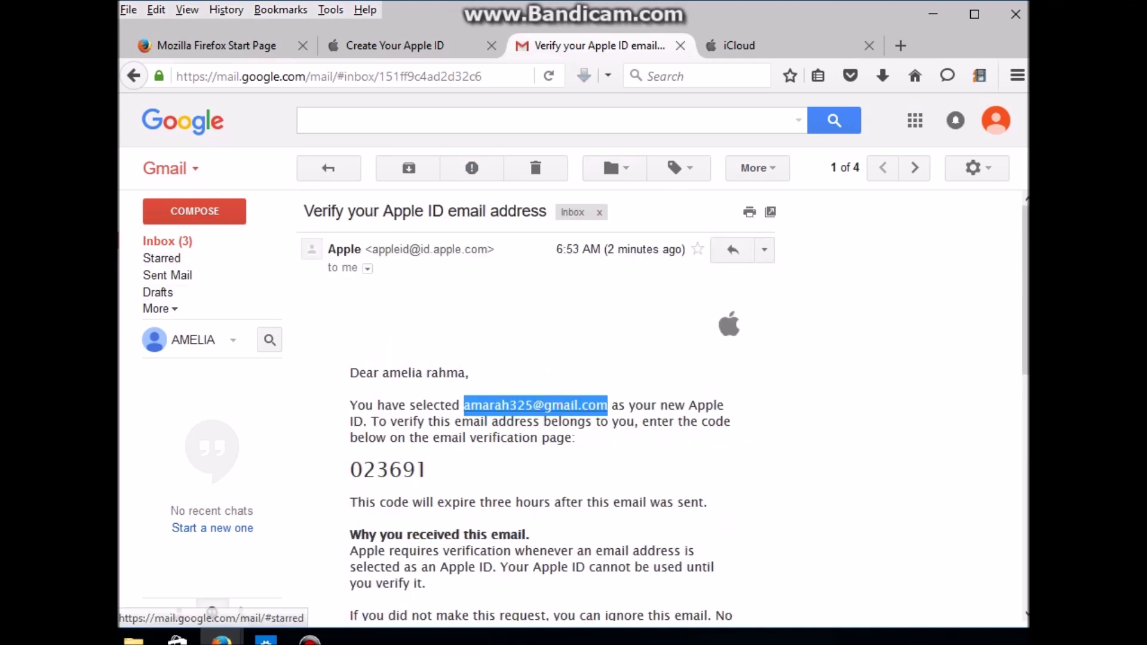
{"action": "key", "text": "ctrl+Tab"}
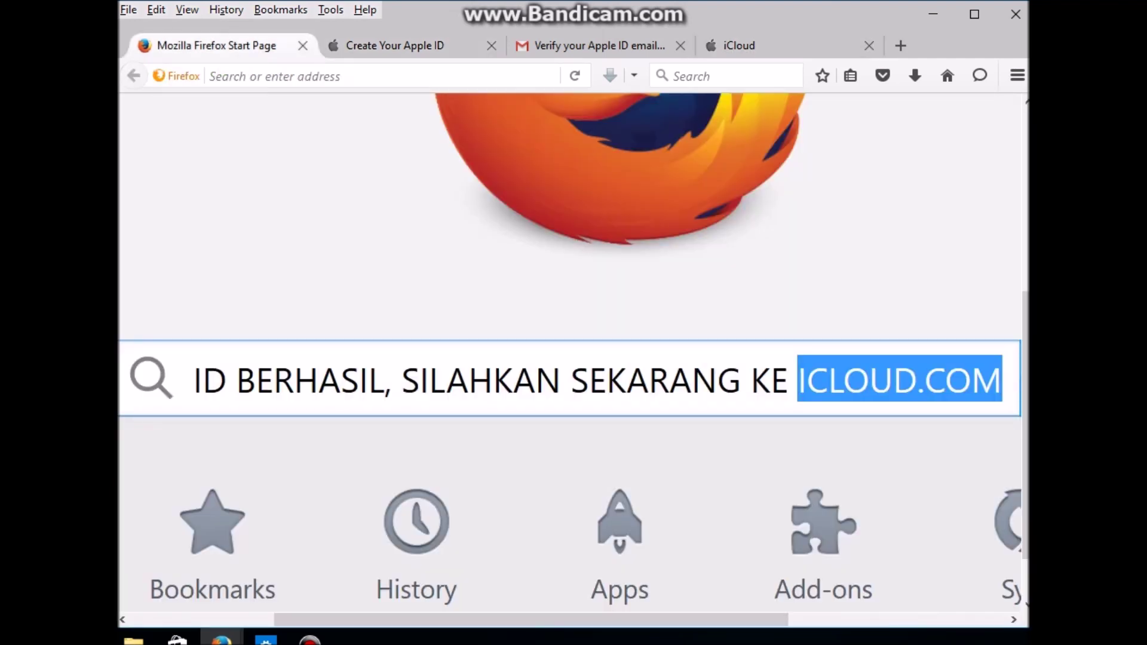
Step: Replace the start page note with a login tip: 'COBA CEK CAPS LOCK KEYBOARD JIKA NYALA MATIKAN'
{"action": "key", "text": "ctrl+a"}
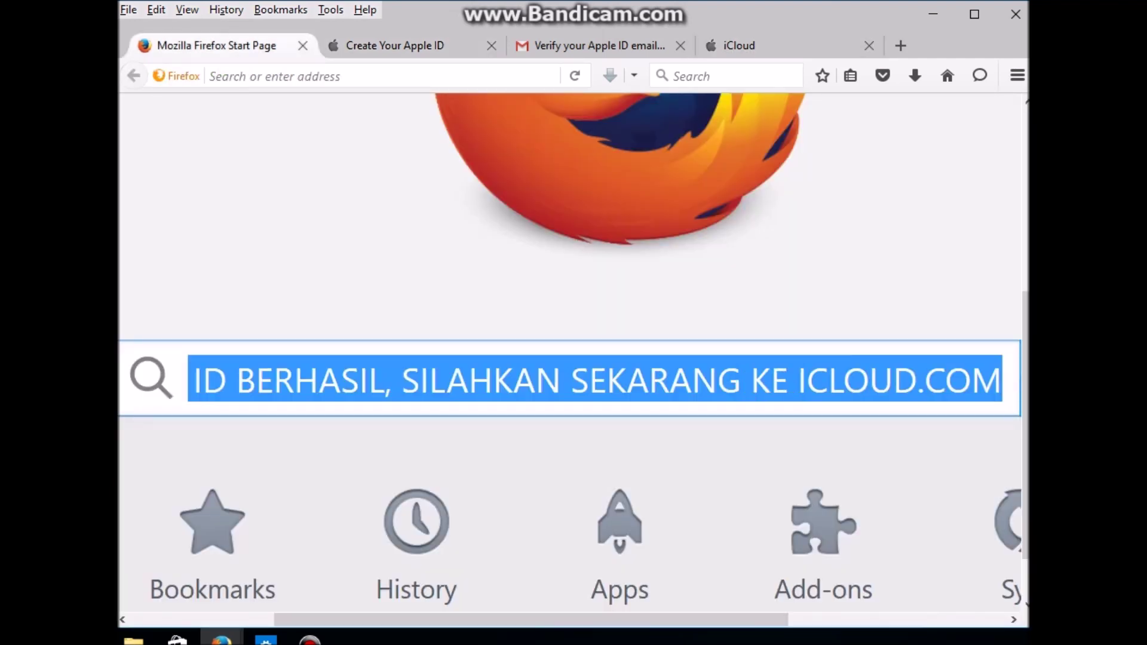
{"action": "type", "text": "KENAPA GOO"}
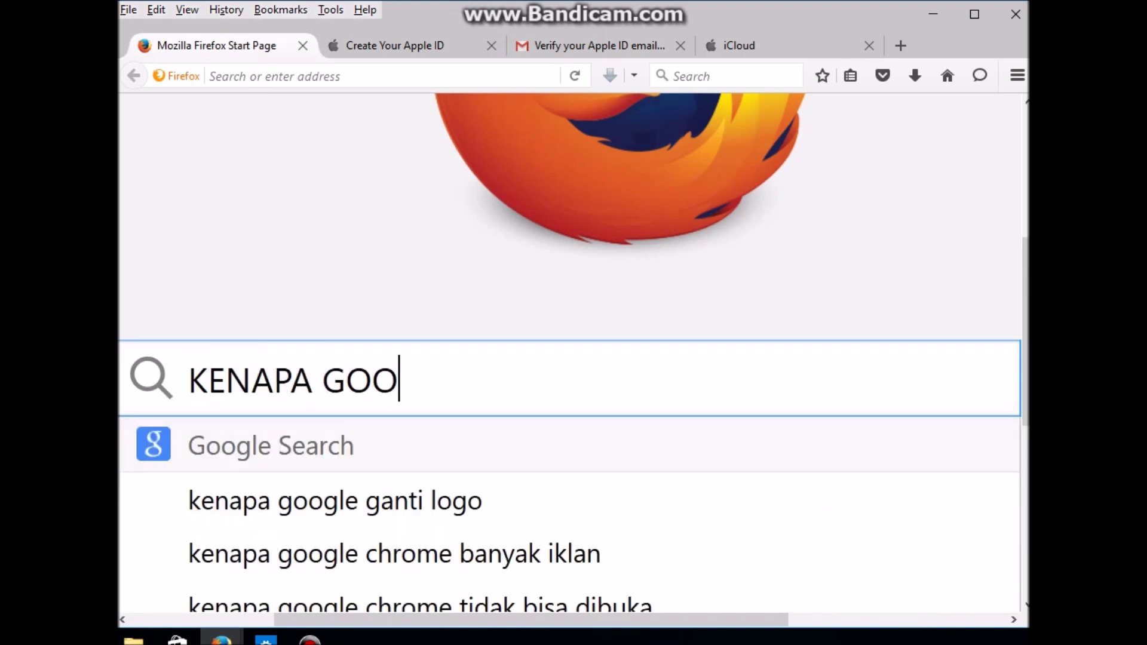
{"action": "key", "text": "BackSpace"}
{"action": "key", "text": "BackSpace"}
{"action": "type", "text": "AGAL LOGIN"}
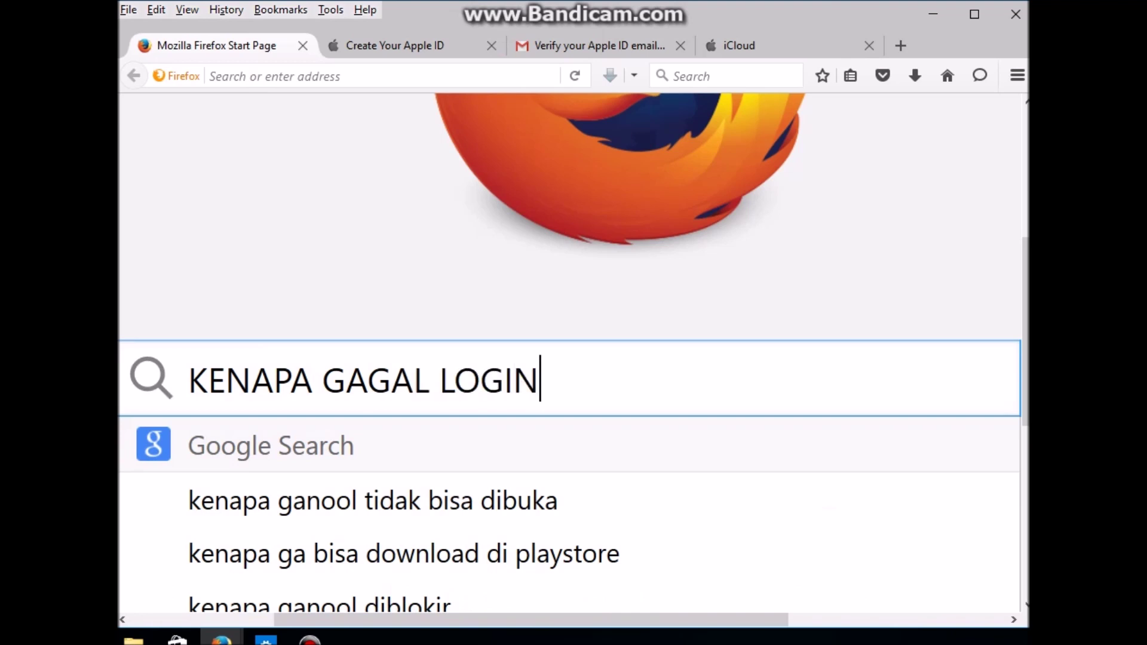
{"action": "type", "text": ", CO"}
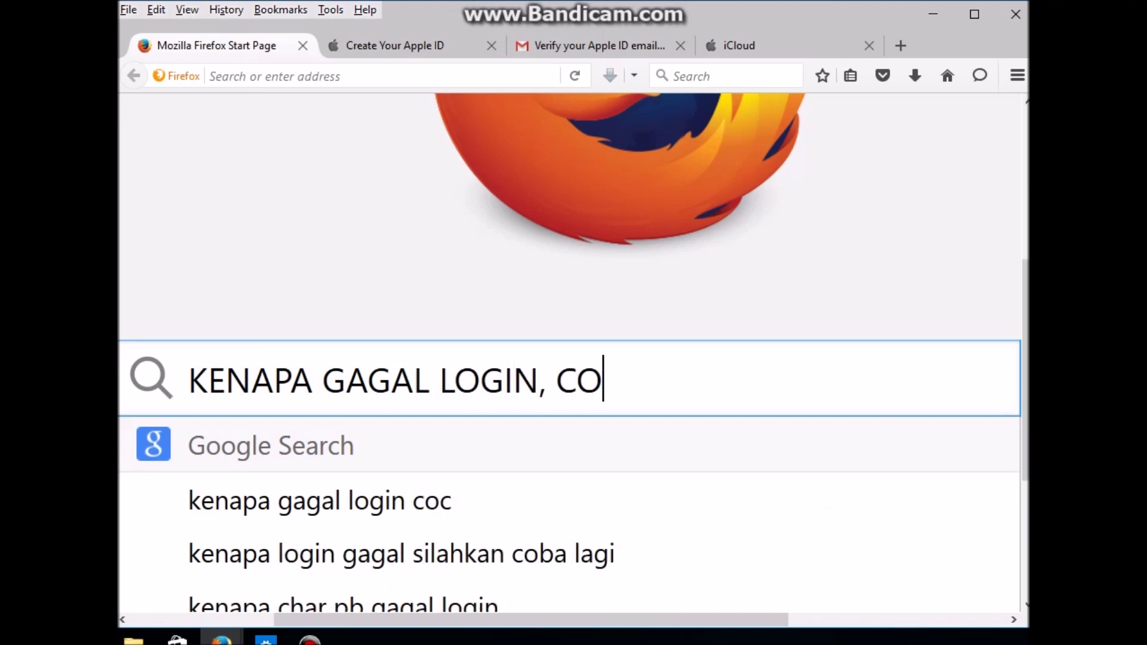
{"action": "type", "text": "BA CEK"}
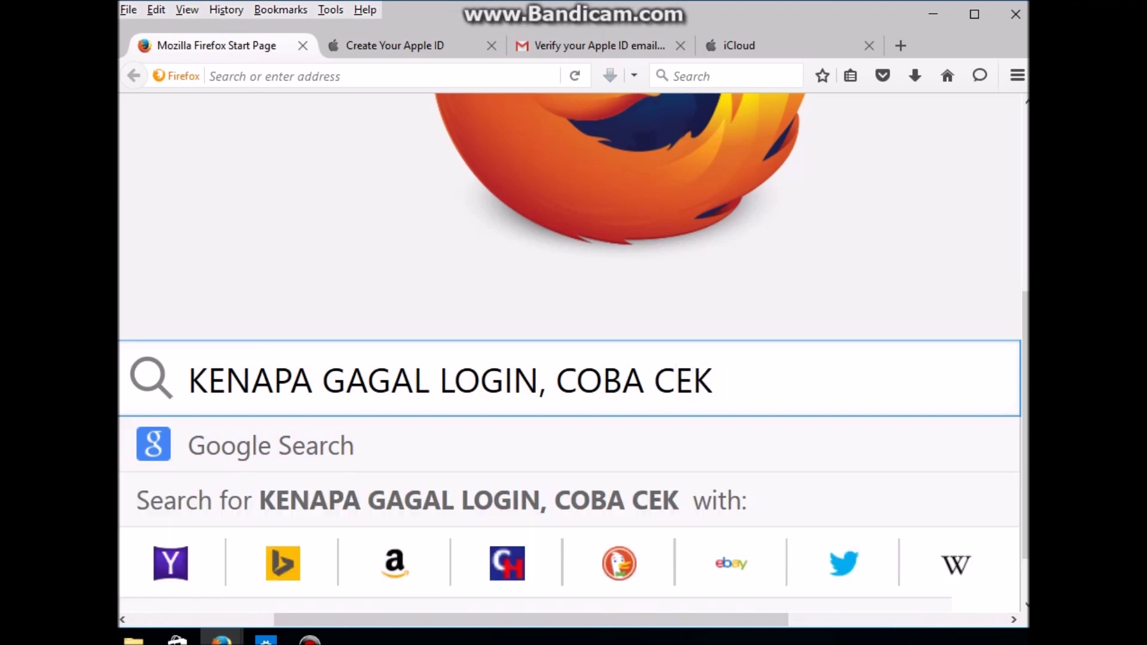
{"action": "type", "text": " CAPS"}
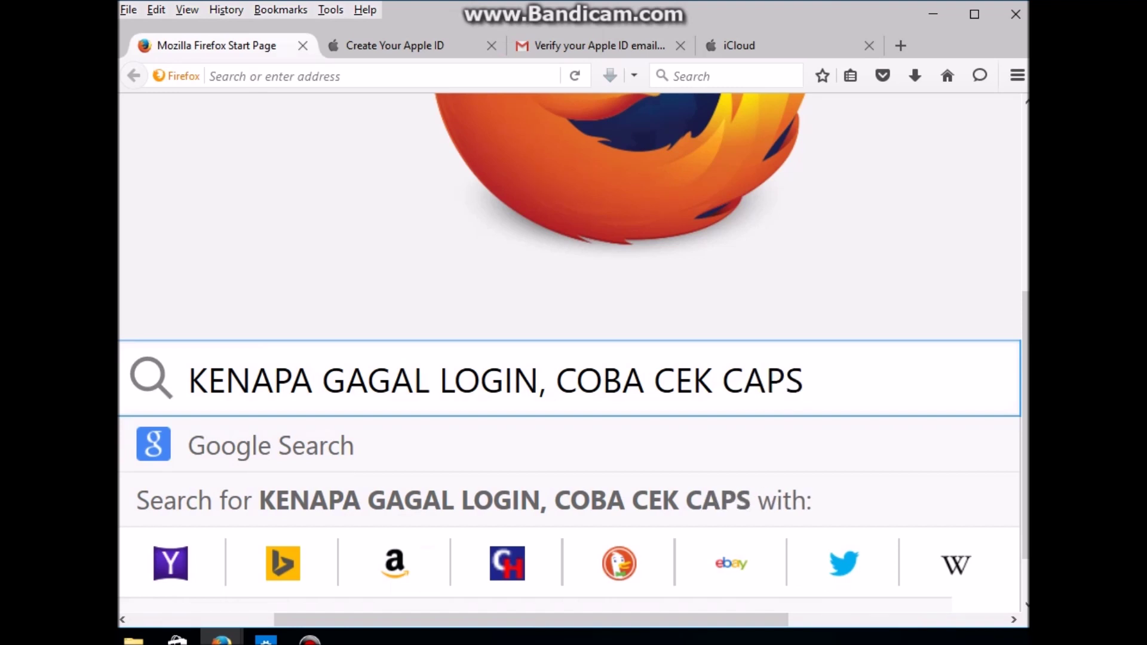
{"action": "type", "text": " L"}
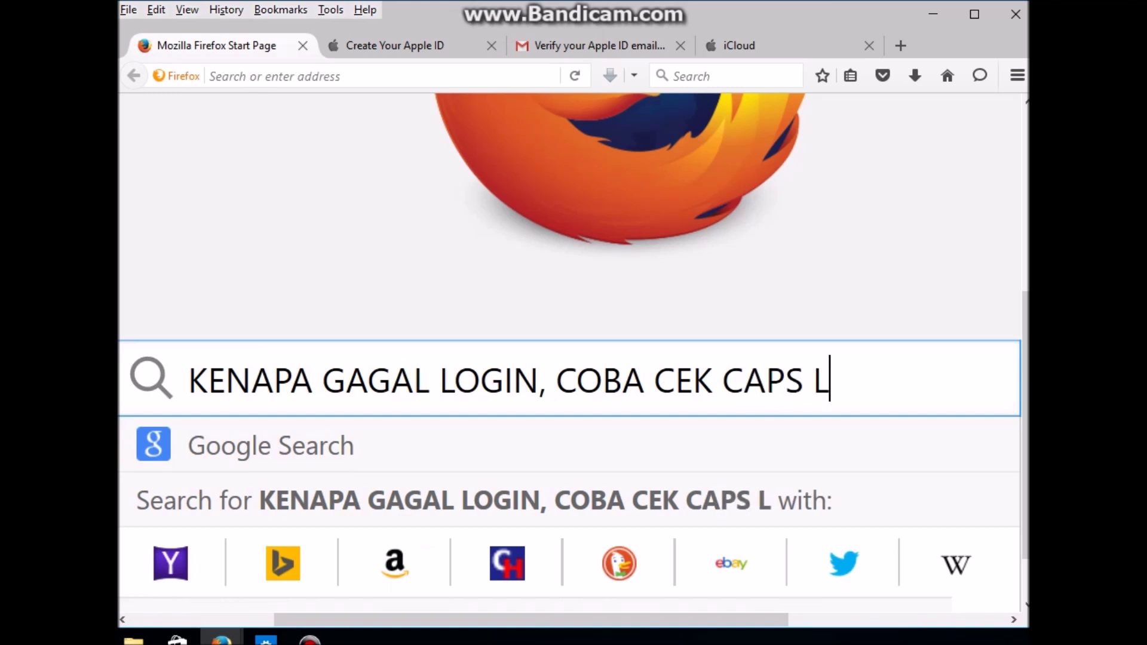
{"action": "type", "text": "OCK KEYB"}
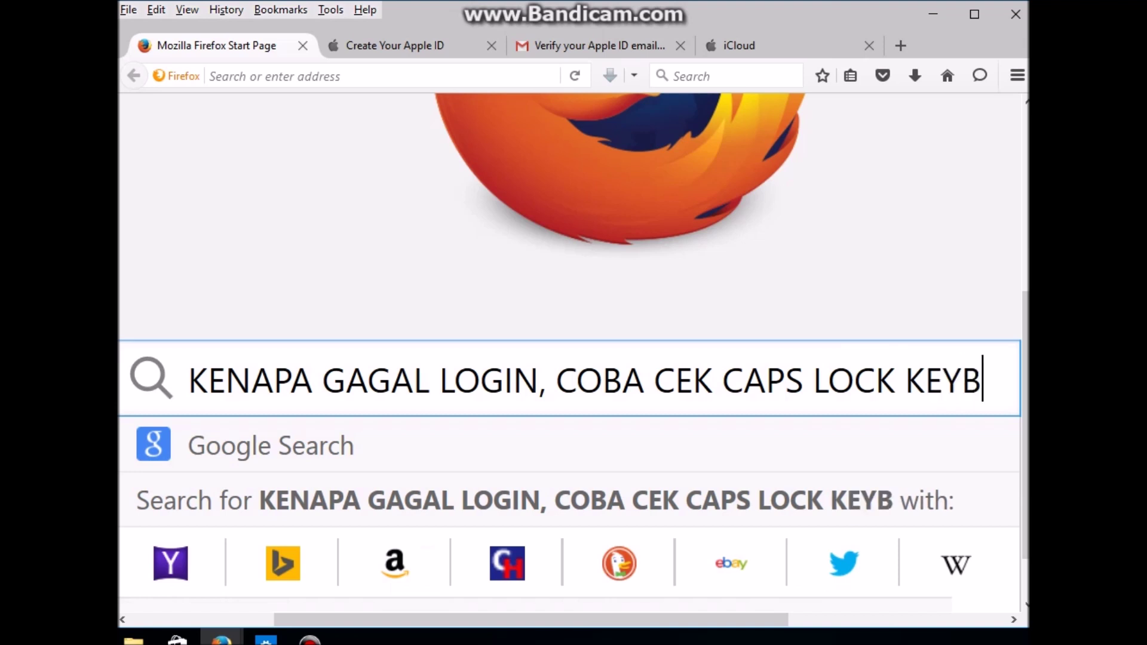
{"action": "type", "text": "OARD JIKA"}
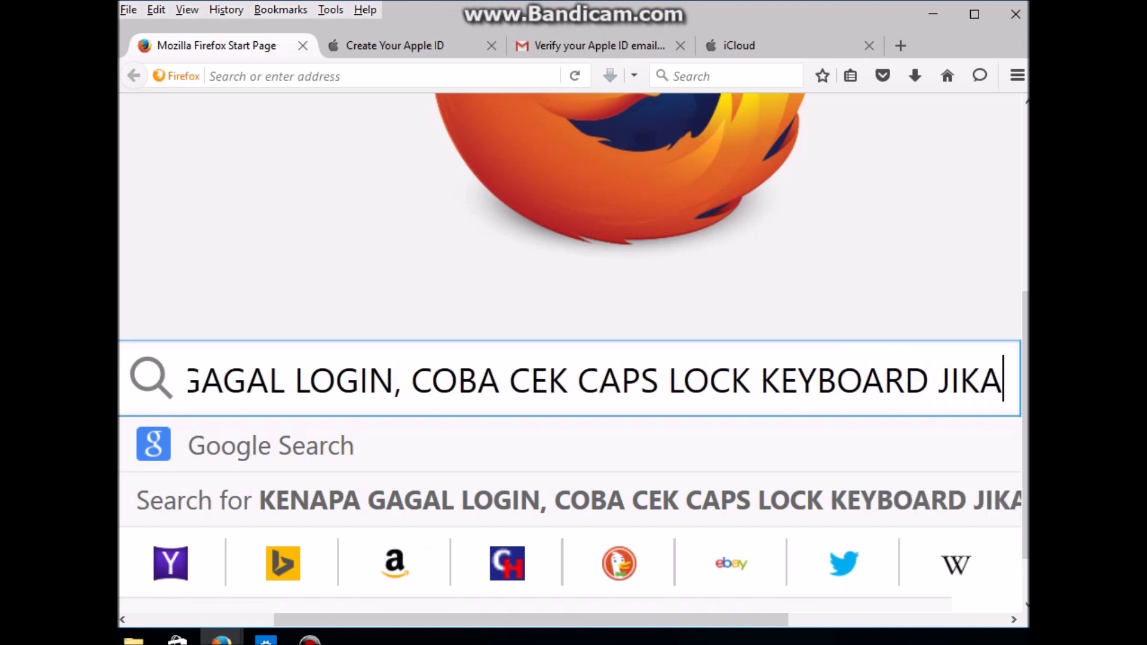
{"action": "type", "text": " NYALA MATIKAN"}
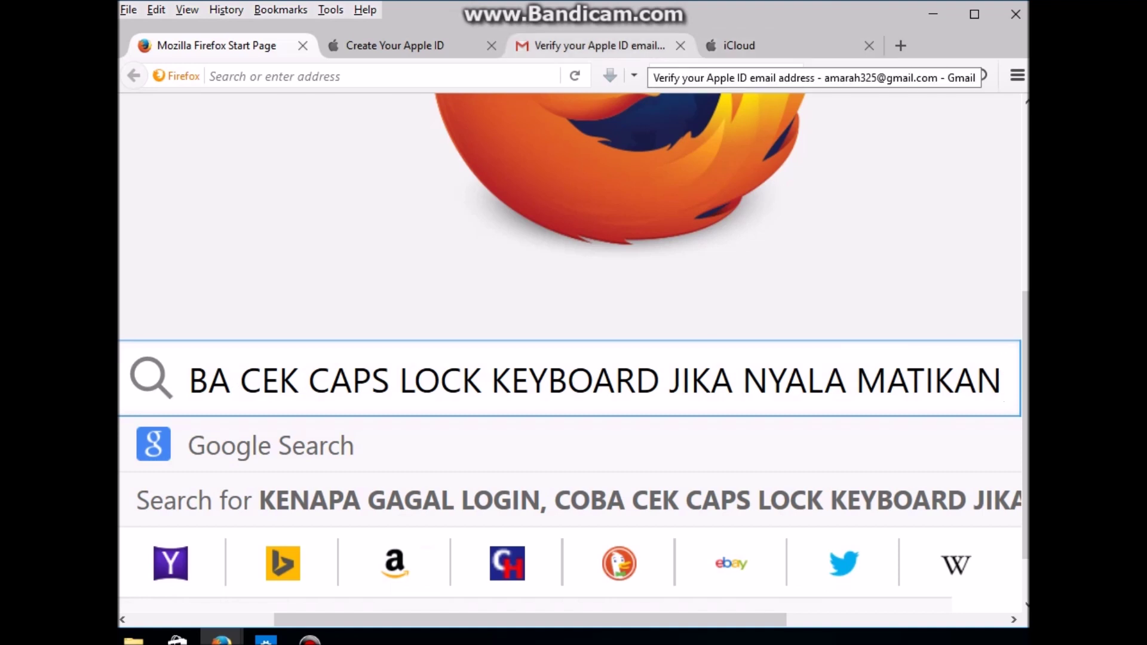
Step: Retype the password on the iCloud sign-in page and submit it
{"action": "left_click", "coordinate": [739, 46]}
{"action": "left_click", "coordinate": [466, 386]}
{"action": "type", "text": "••••••••"}
{"action": "key", "text": "Return"}
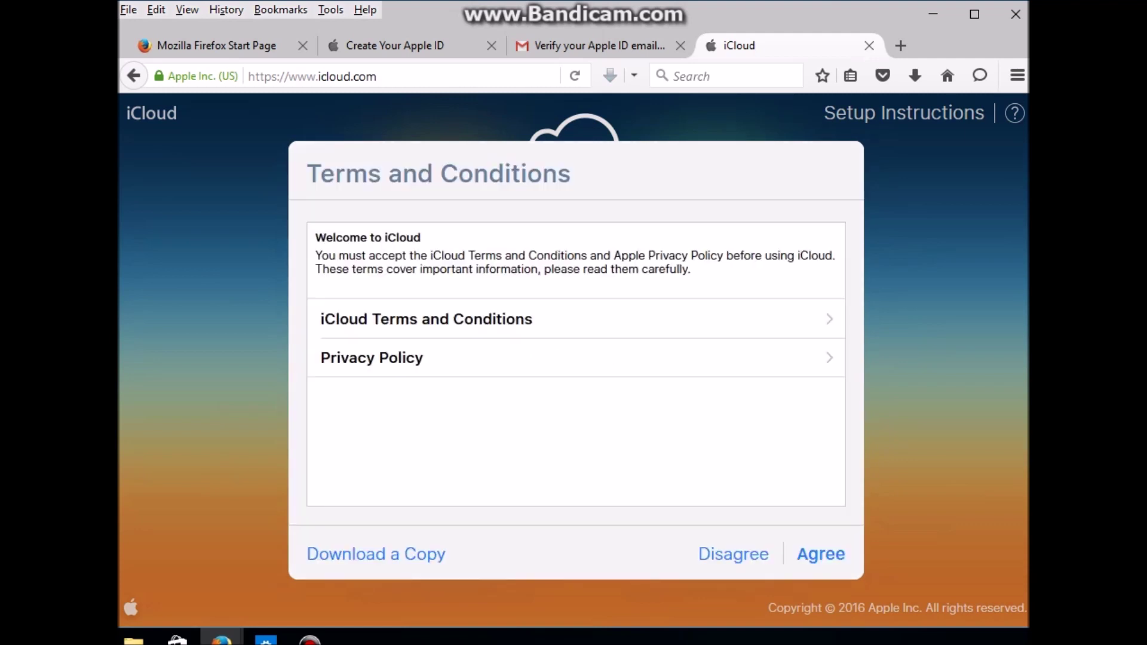
Step: Agree to the iCloud Terms and Conditions, confirm the agreement, and start using iCloud
{"action": "left_click", "coordinate": [821, 555]}
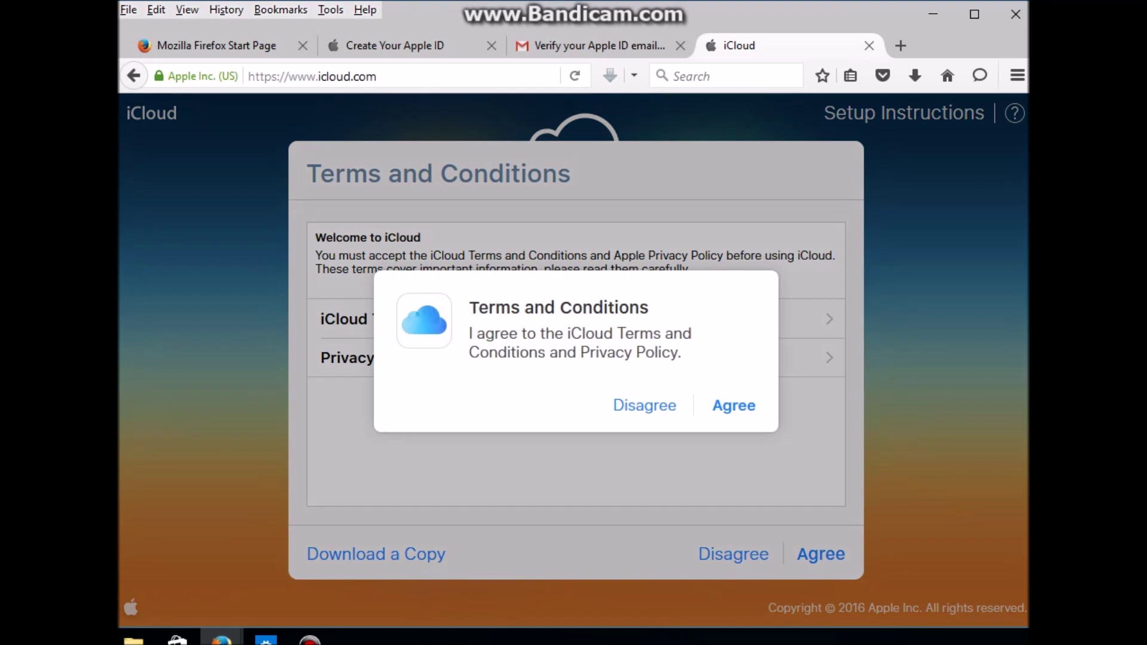
{"action": "left_click", "coordinate": [734, 405]}
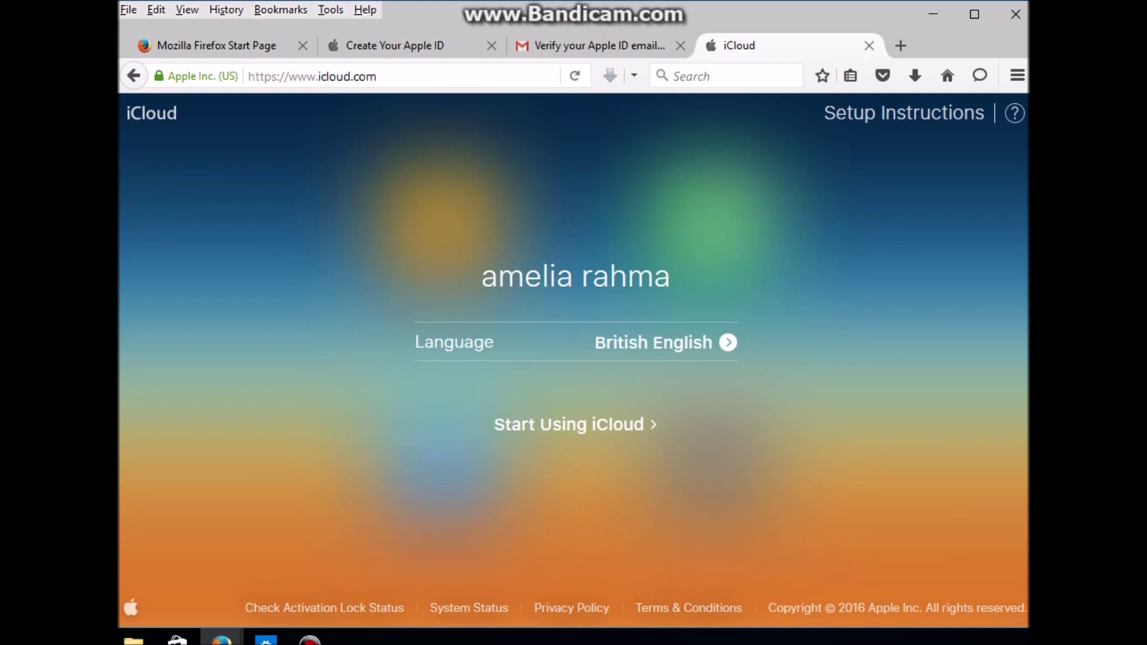
{"action": "left_click", "coordinate": [575, 425]}
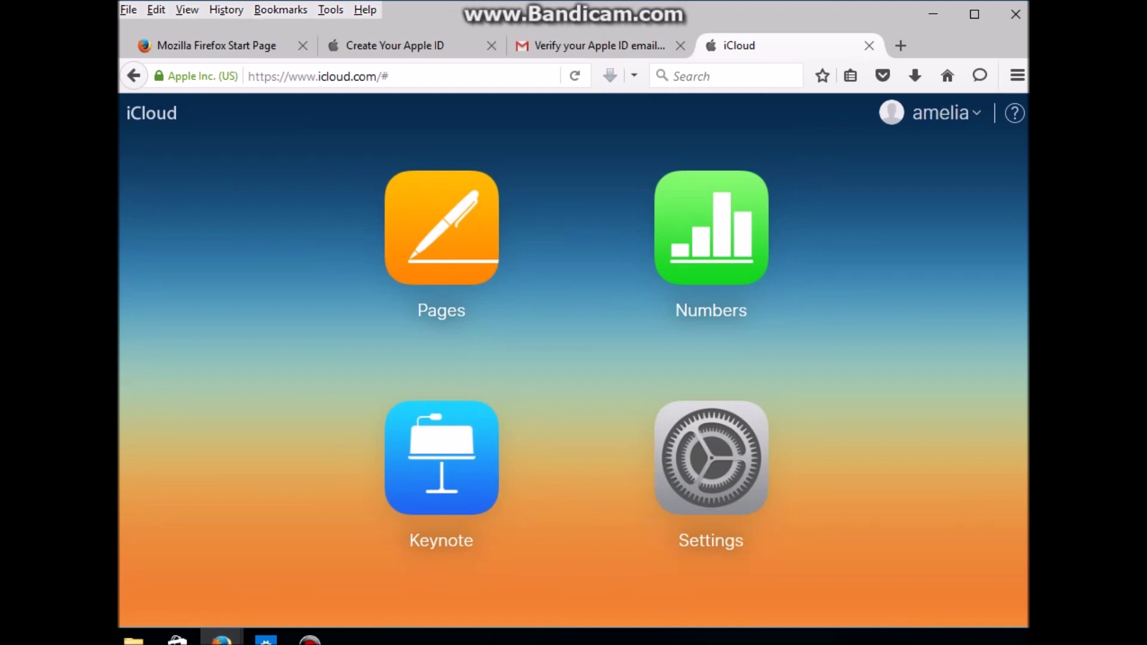
{"action": "left_click", "coordinate": [711, 458]}
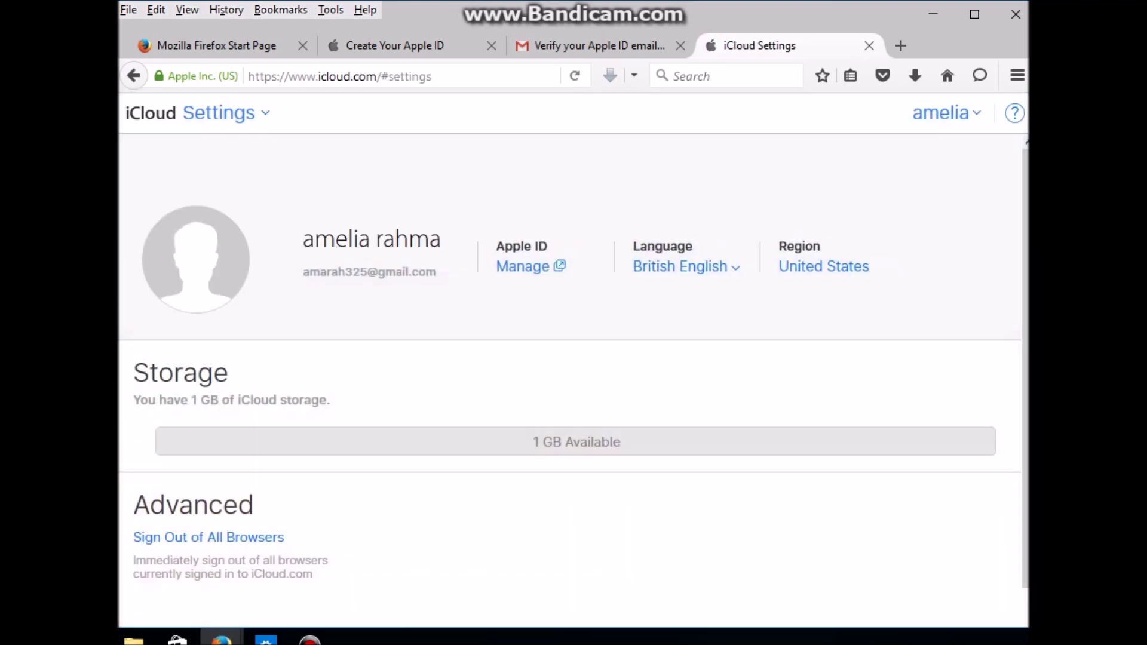
Step: Open Manage your Apple ID at appleid.apple.com from the iCloud Settings page
{"action": "mouse_move", "coordinate": [196, 269]}
{"action": "mouse_move", "coordinate": [577, 441]}
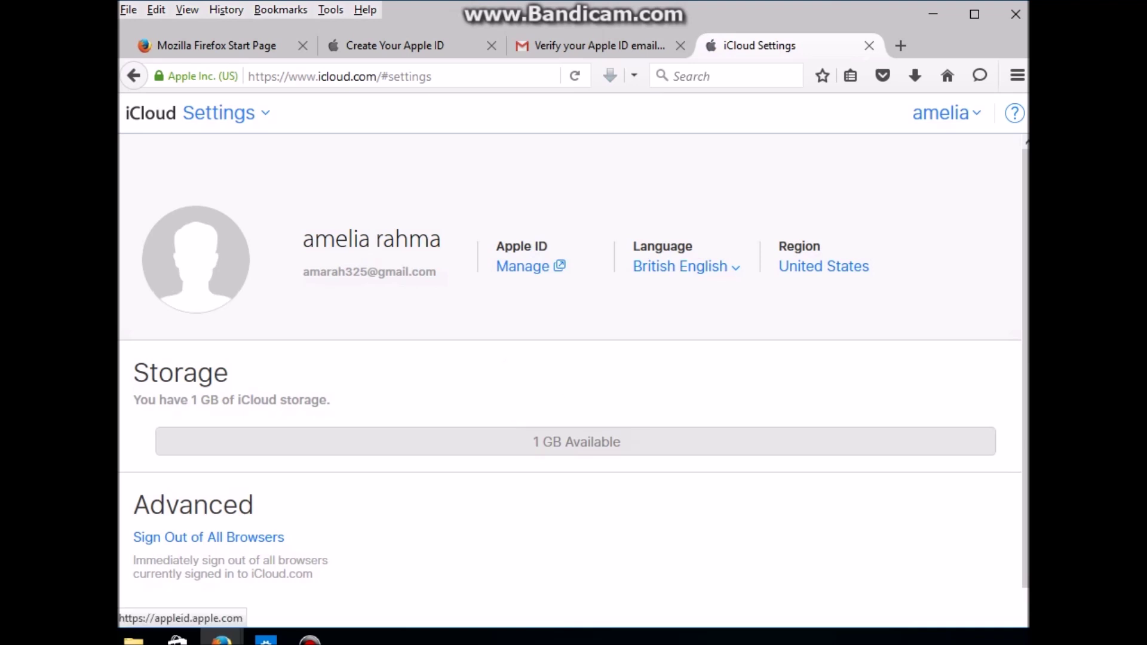
{"action": "left_click", "coordinate": [524, 266]}
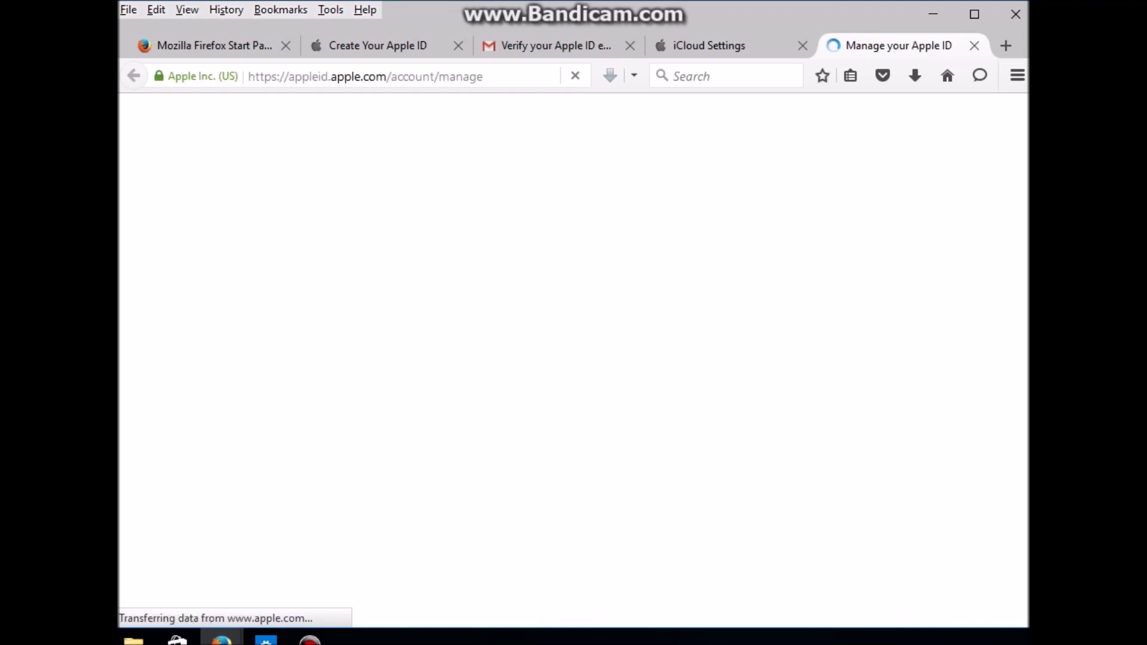
{"action": "scroll", "coordinate": [574, 359], "scroll_direction": "down", "scroll_amount": 3}
{"action": "scroll", "coordinate": [574, 359], "scroll_direction": "down", "scroll_amount": 10}
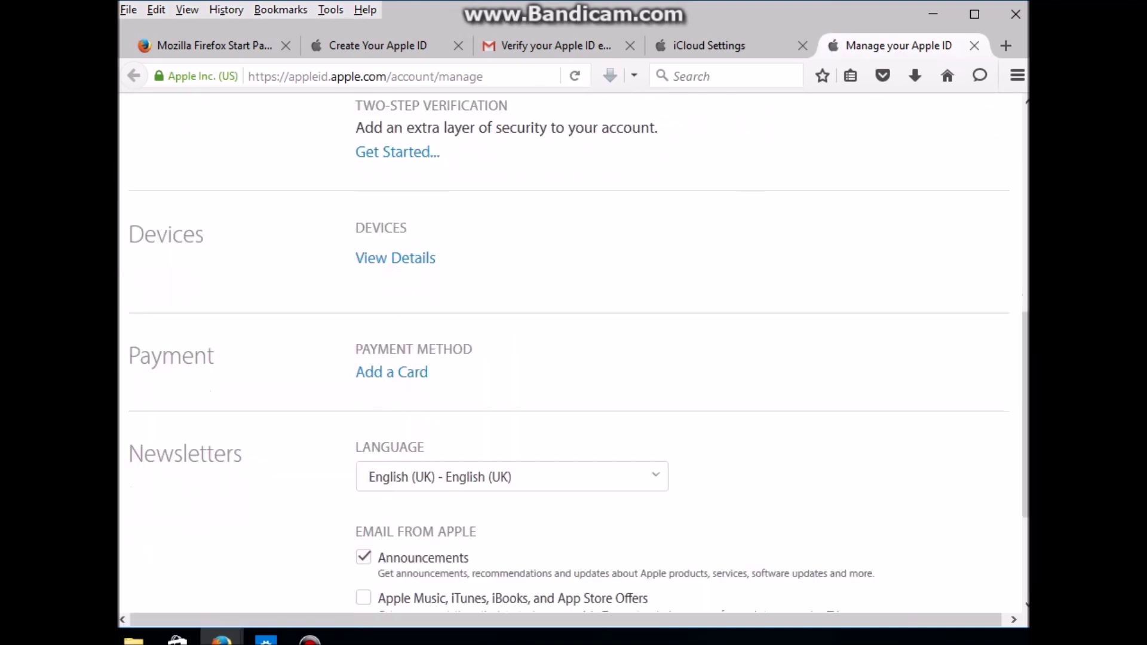
{"action": "scroll", "coordinate": [574, 359], "scroll_direction": "down", "scroll_amount": 1}
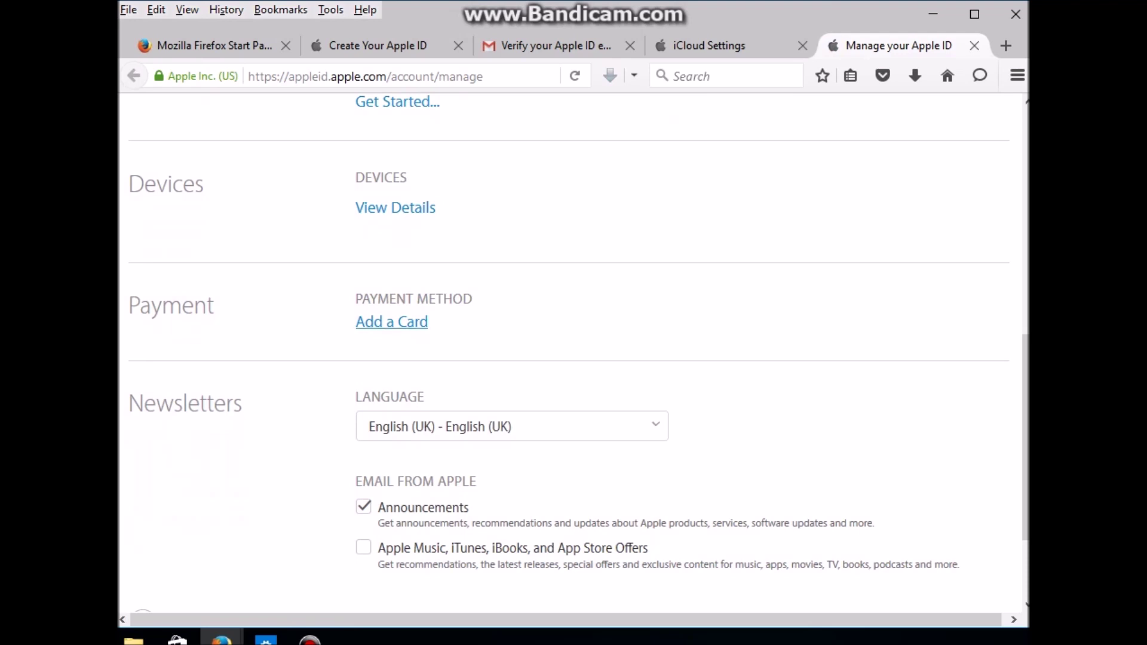
{"action": "scroll", "coordinate": [395, 322], "scroll_direction": "up", "scroll_amount": 5}
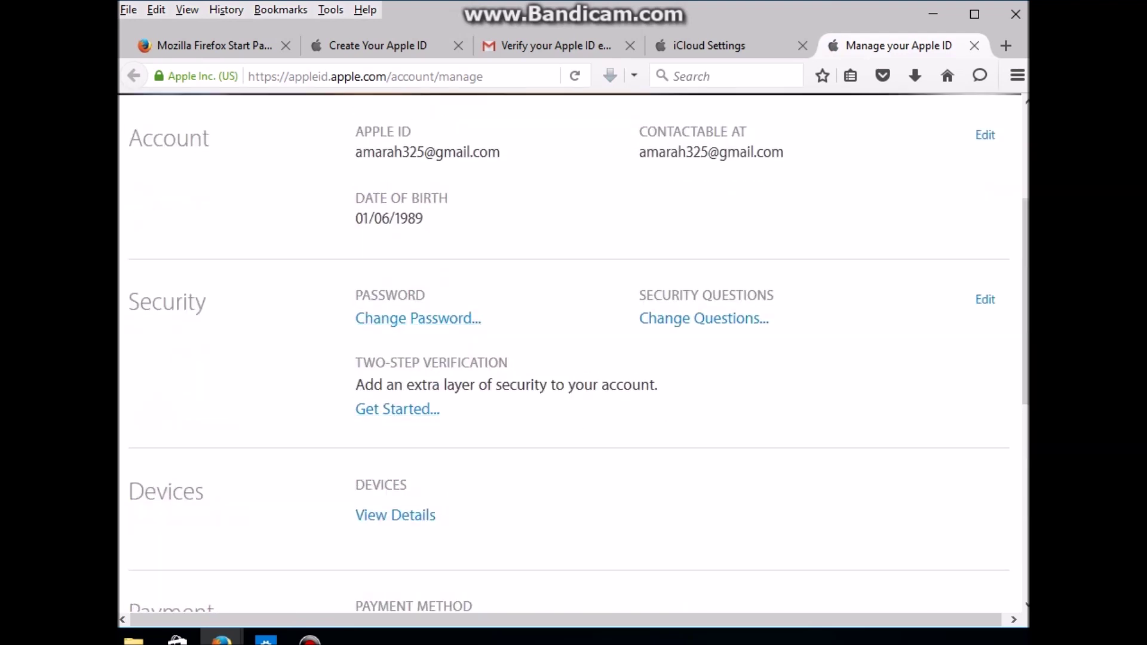
{"action": "scroll", "coordinate": [579, 353], "scroll_direction": "down", "scroll_amount": 2}
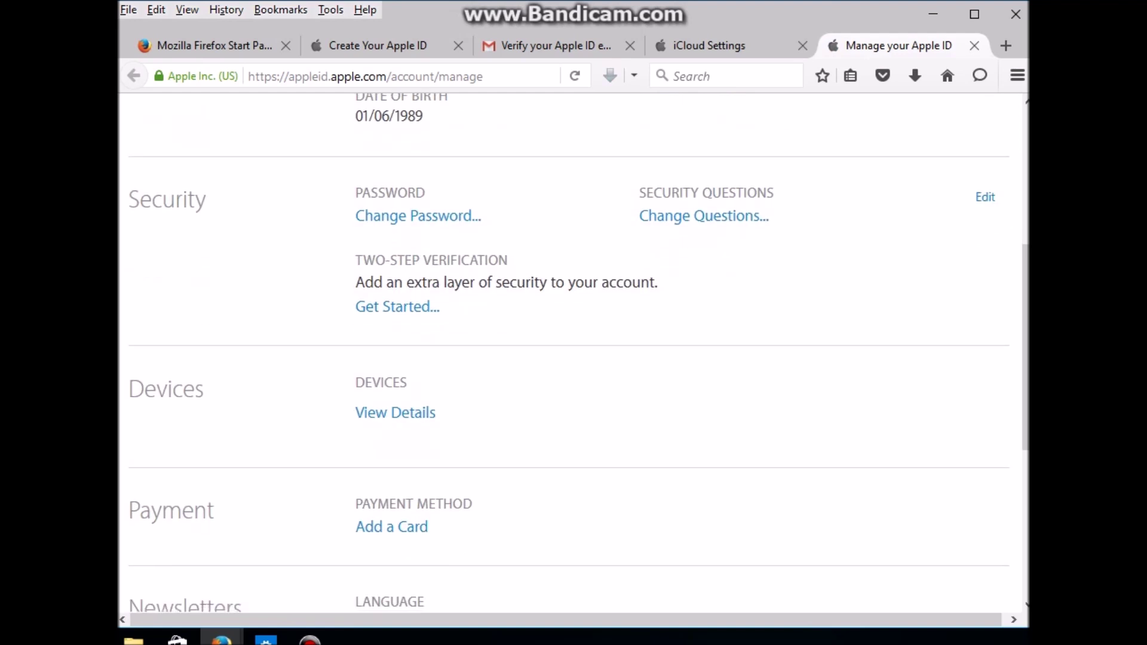
{"action": "scroll", "coordinate": [392, 424], "scroll_direction": "down", "scroll_amount": 2}
{"action": "left_click", "coordinate": [391, 424]}
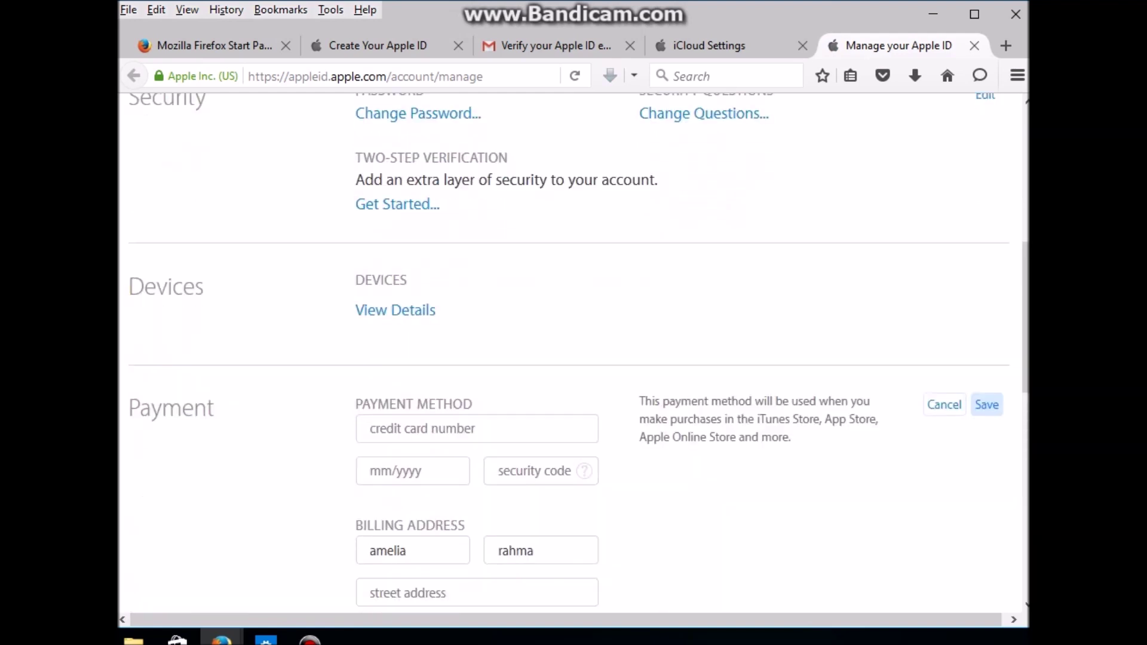
{"action": "scroll", "coordinate": [579, 353], "scroll_direction": "down", "scroll_amount": 7}
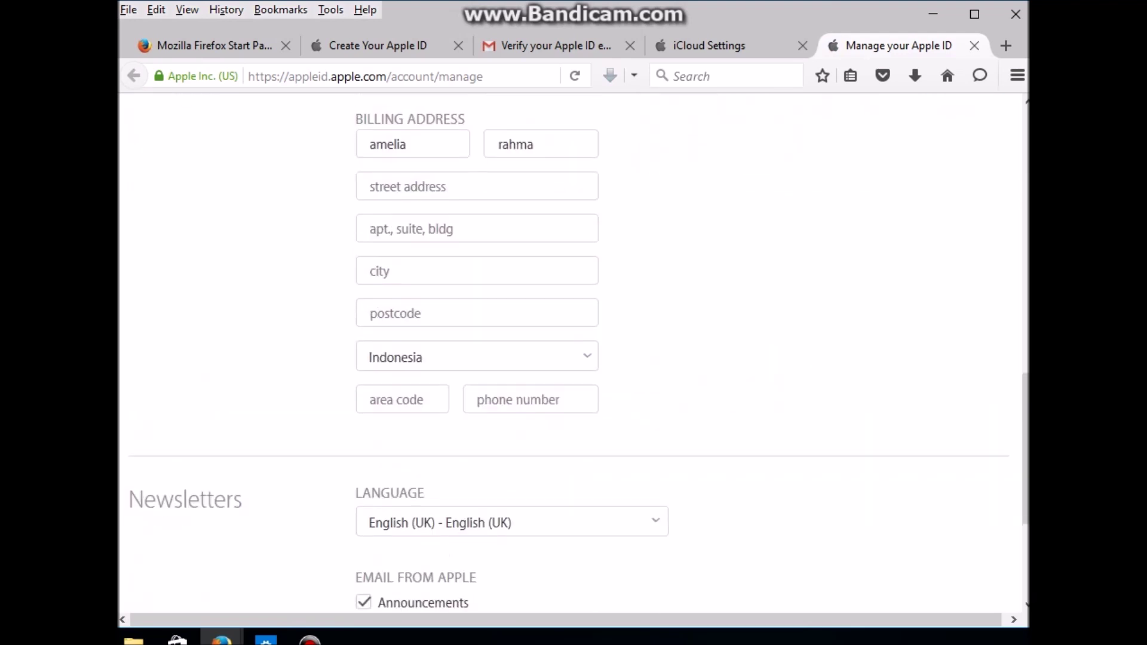
{"action": "scroll", "coordinate": [579, 353], "scroll_direction": "up", "scroll_amount": 3}
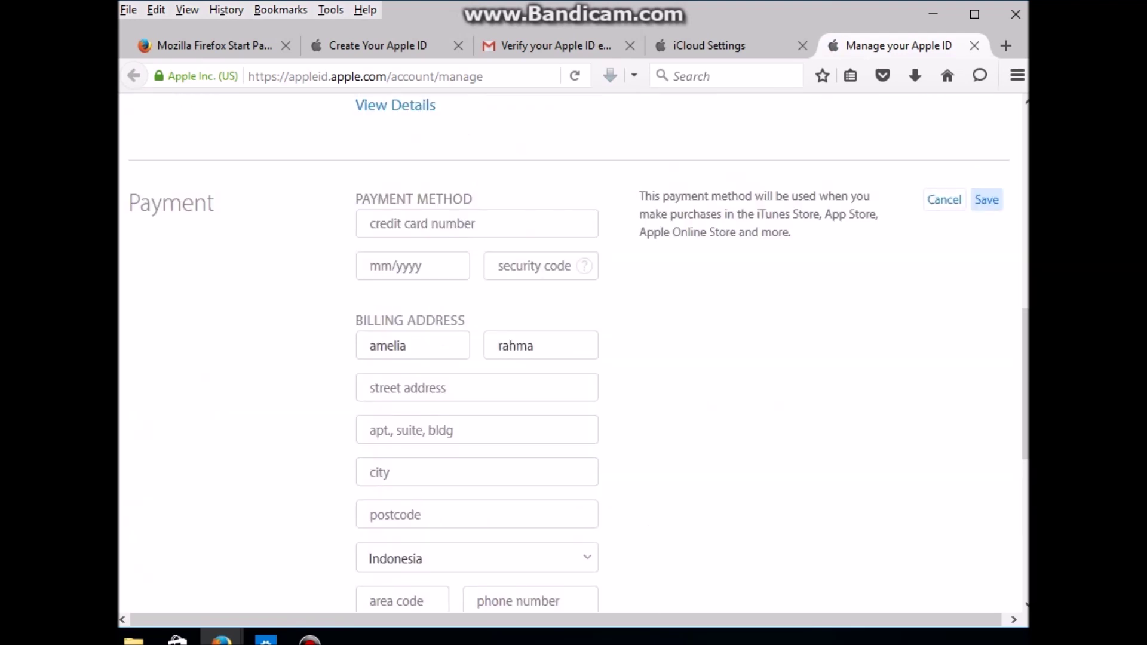
{"action": "scroll", "coordinate": [579, 353], "scroll_direction": "down", "scroll_amount": 3}
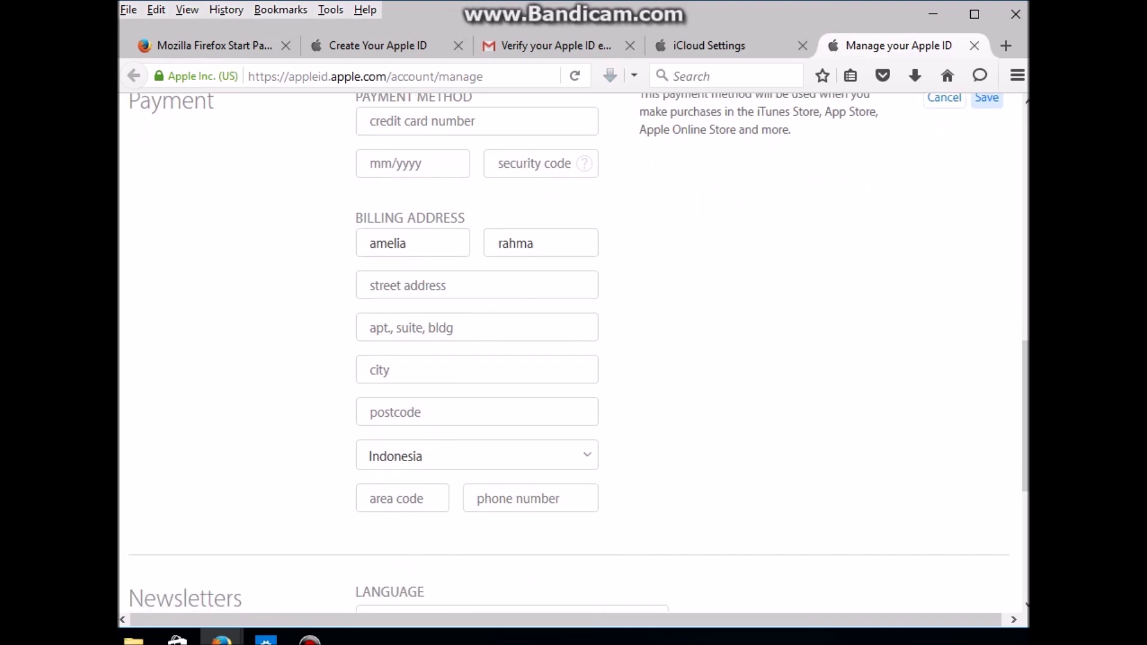
{"action": "scroll", "coordinate": [579, 353], "scroll_direction": "up", "scroll_amount": 6}
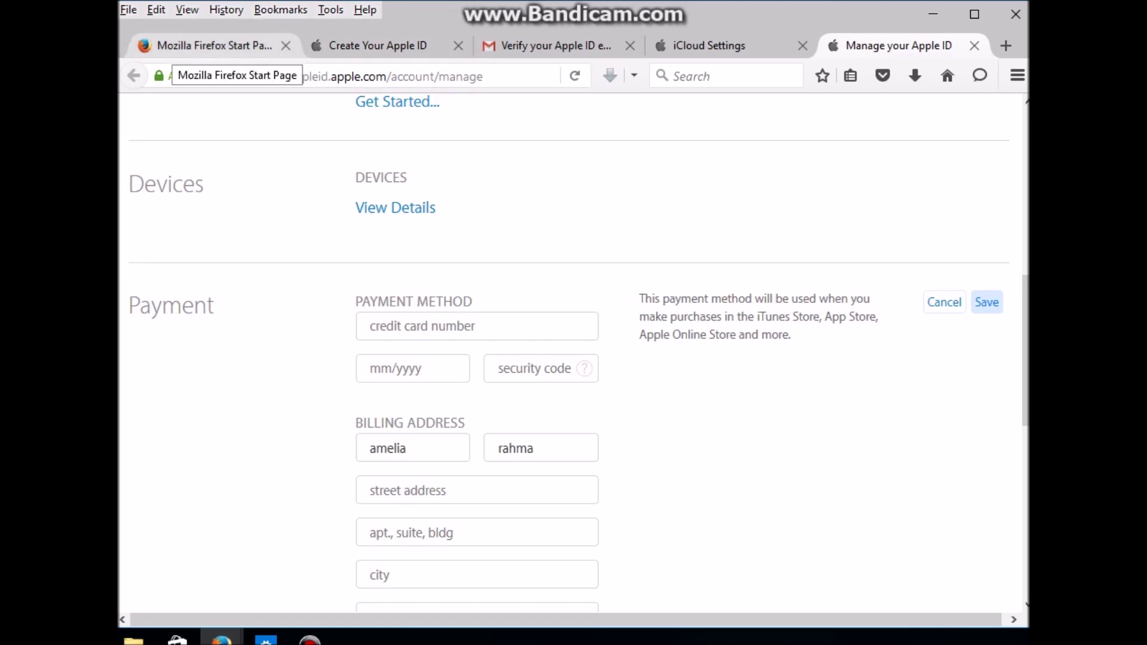
{"action": "left_click", "coordinate": [203, 45]}
Step: Change the start page note to 'payment metode abaikan dulu' and return to the Apple ID page
{"action": "left_click", "coordinate": [391, 380]}
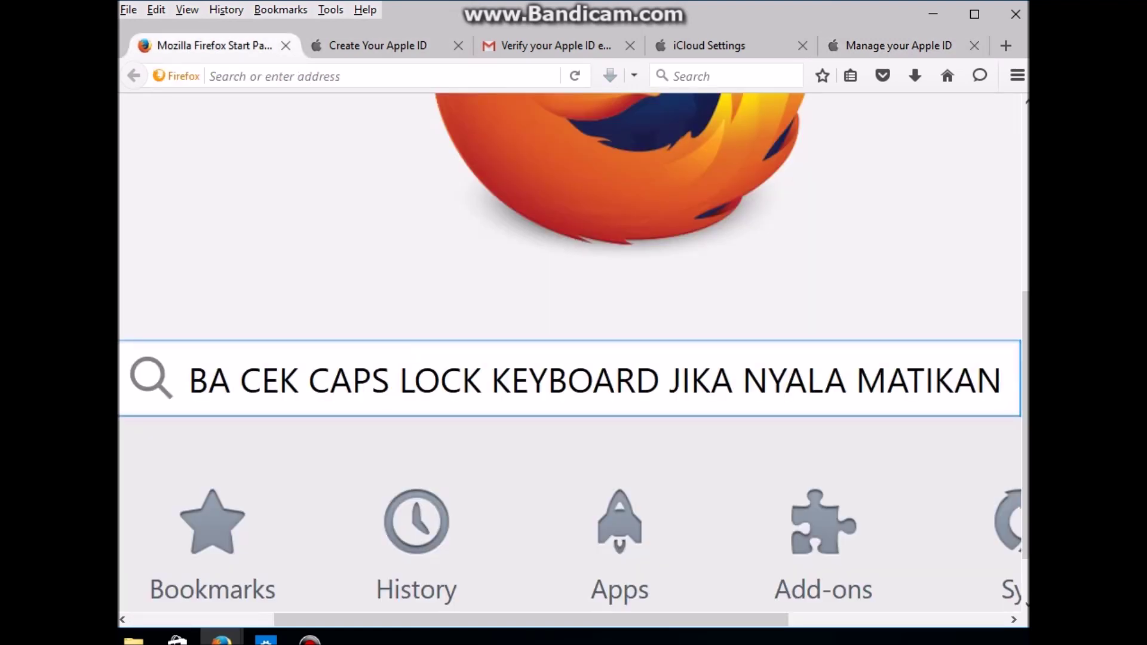
{"action": "key", "text": "ctrl+a"}
{"action": "type", "text": "payment m"}
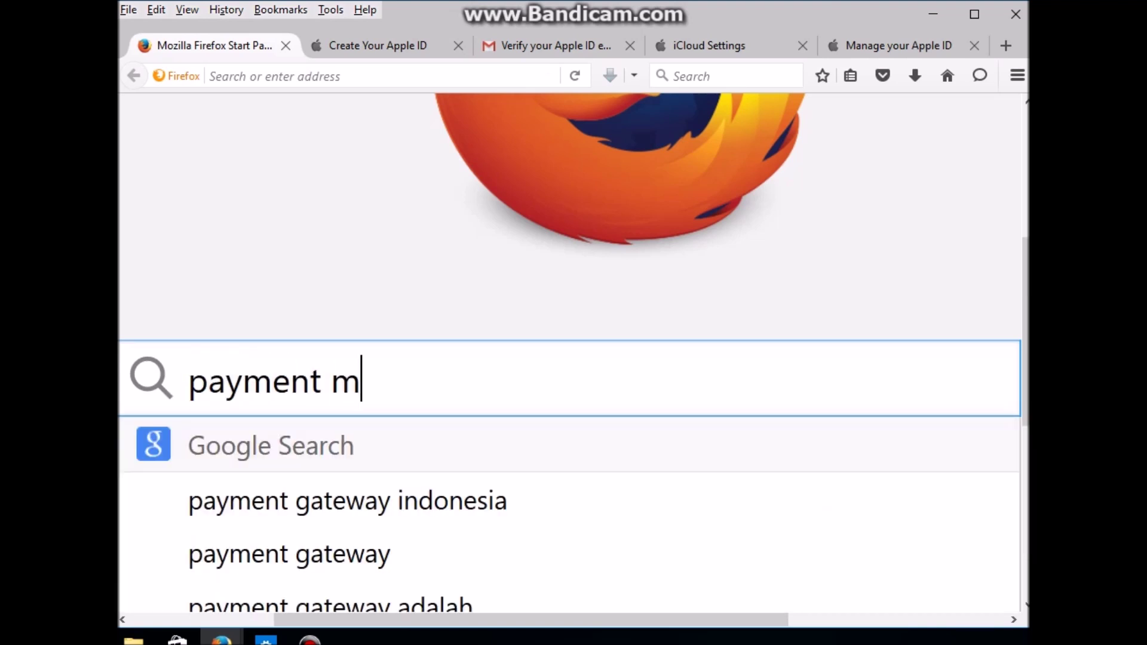
{"action": "type", "text": "etode "}
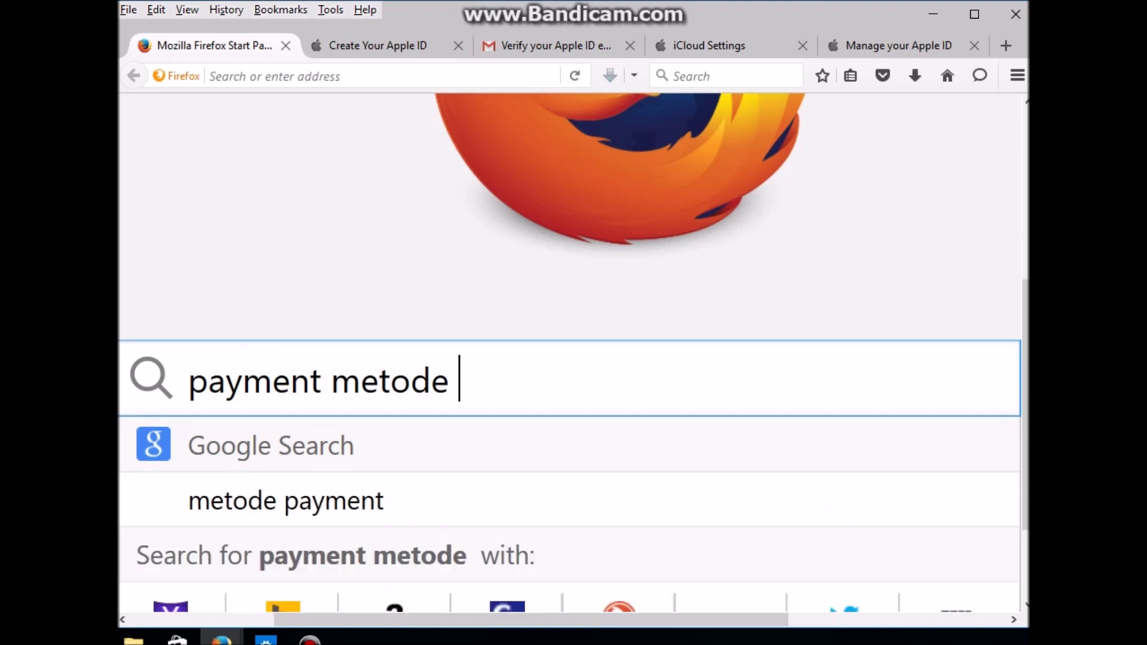
{"action": "type", "text": "abaikan dulu"}
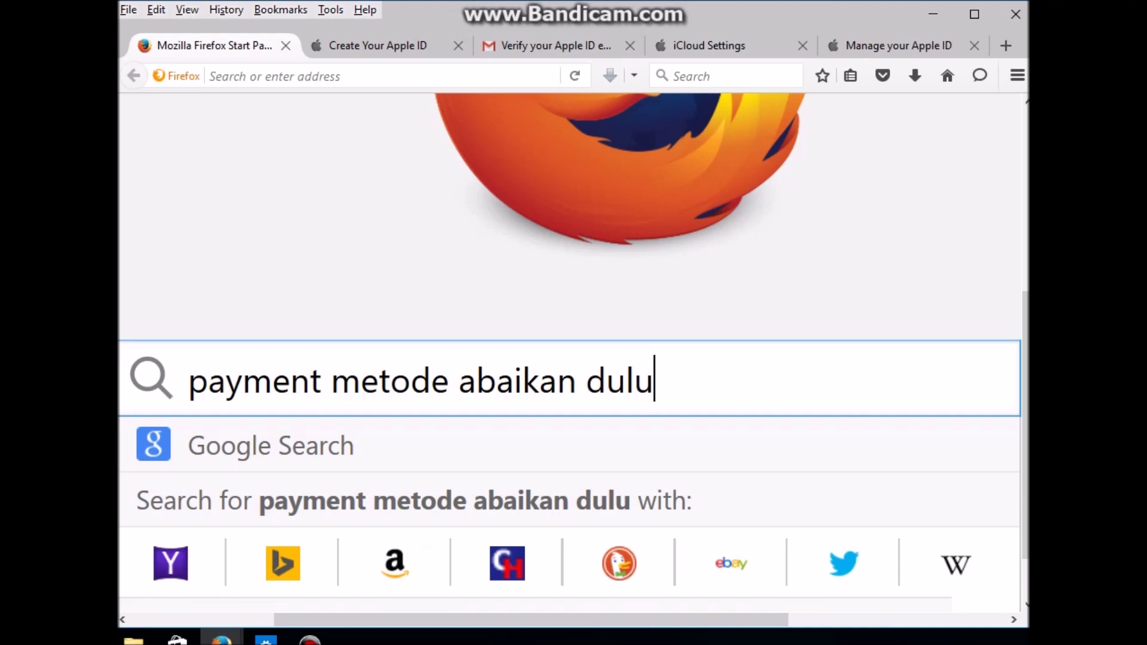
{"action": "key", "text": "Escape"}
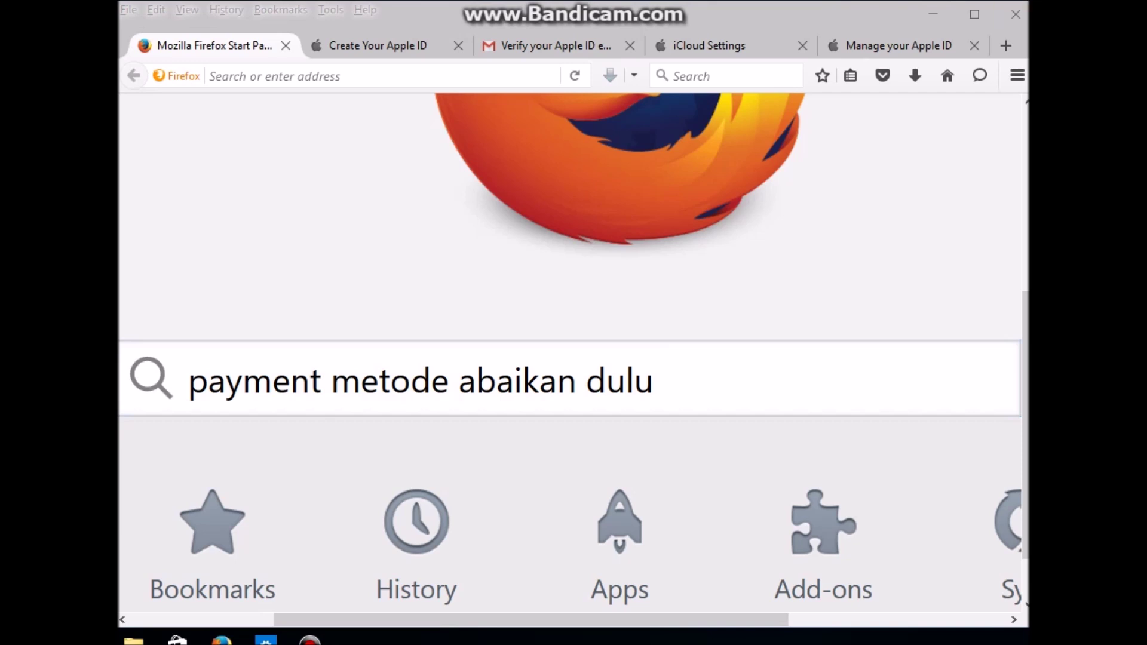
{"action": "key", "text": "ctrl+shift+Tab"}
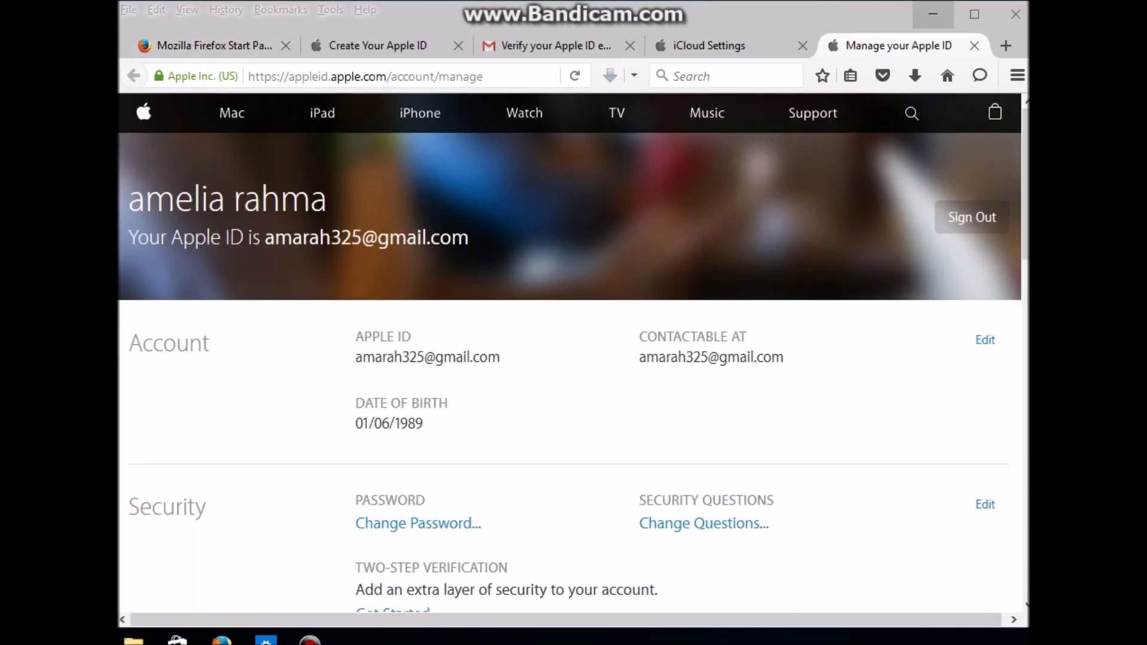
Step: Minimise Firefox, move the iTunes shortcut to the desktop centre, and bring Firefox back
{"action": "left_click", "coordinate": [933, 13]}
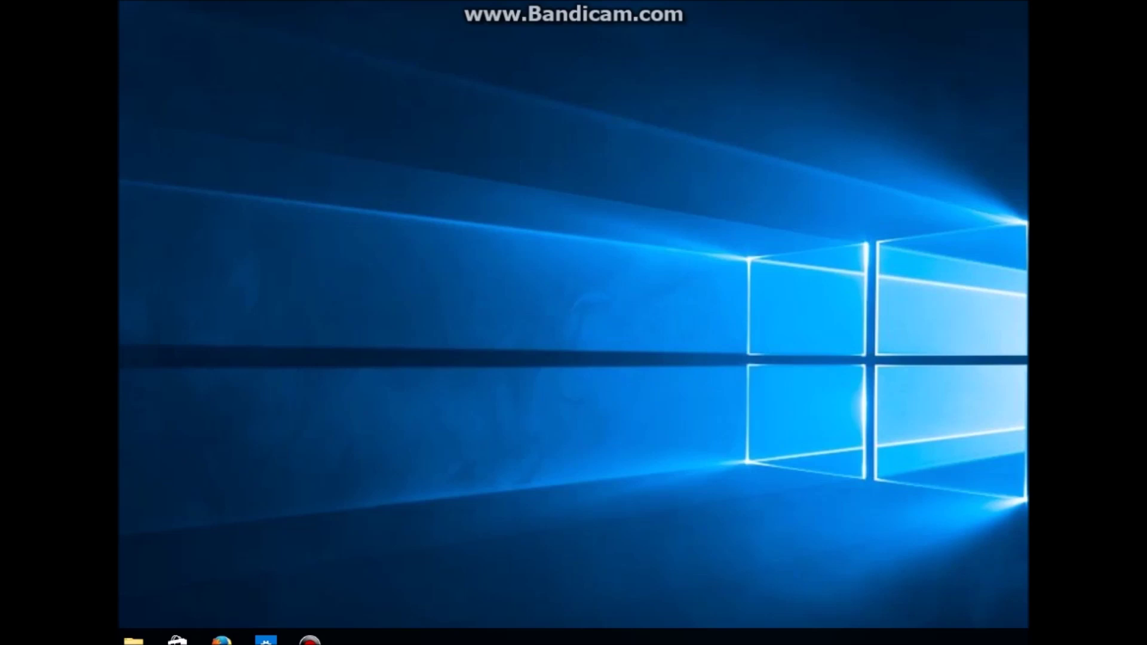
{"action": "left_click_drag", "start_coordinate": [679, 374], "coordinate": [576, 382]}
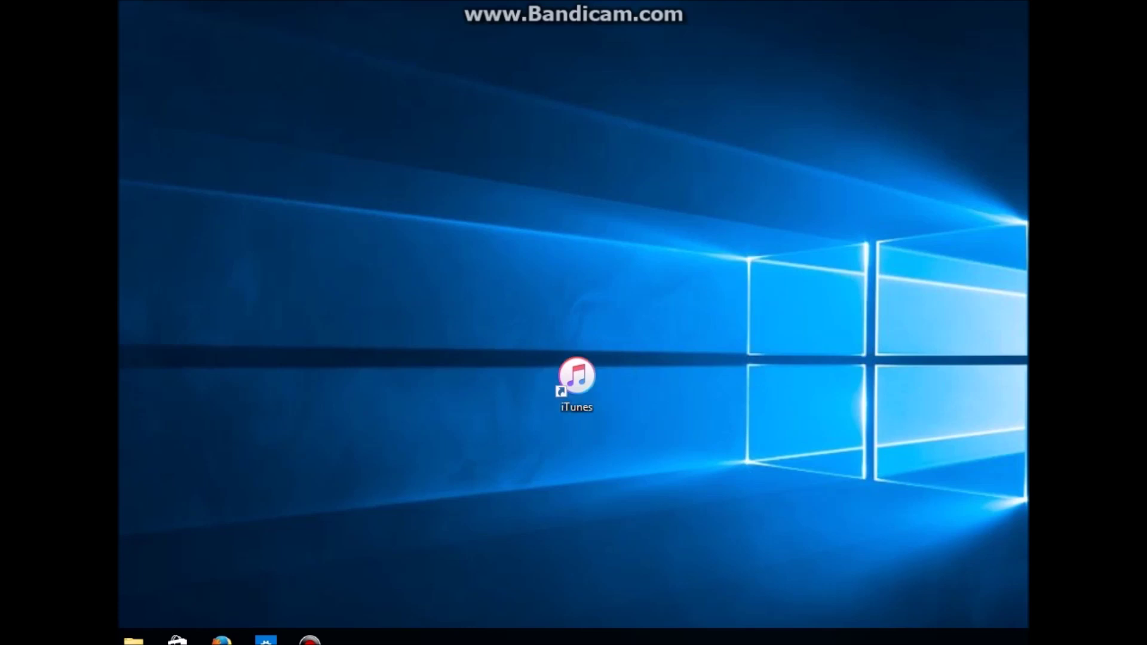
{"action": "key", "text": "alt+Tab"}
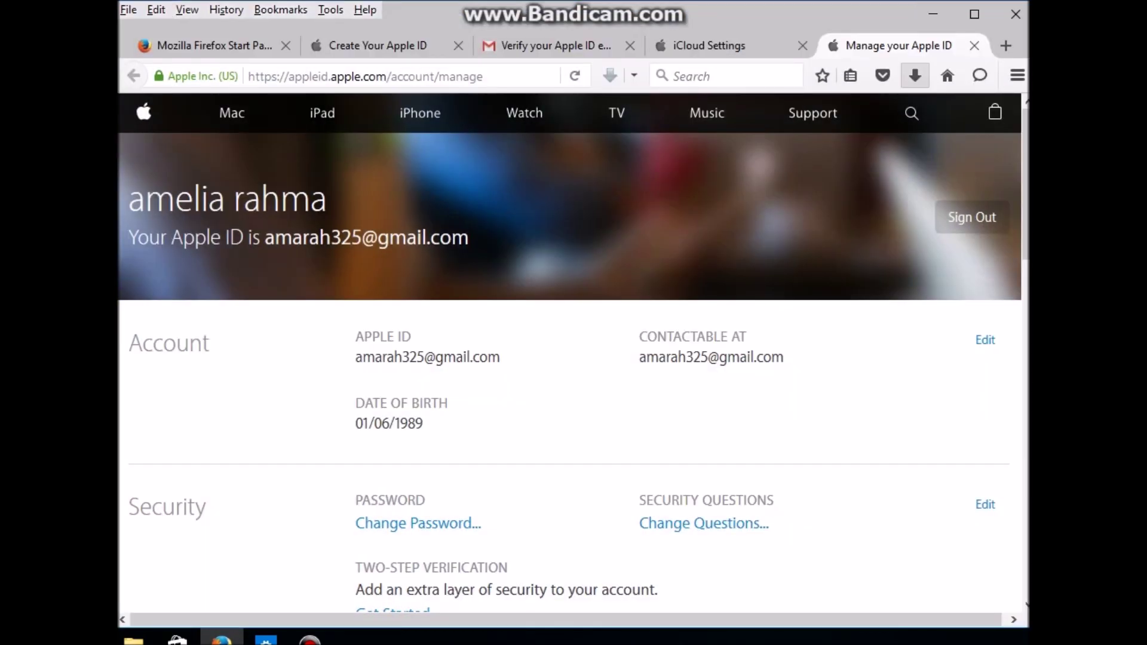
{"action": "left_click", "coordinate": [1007, 45]}
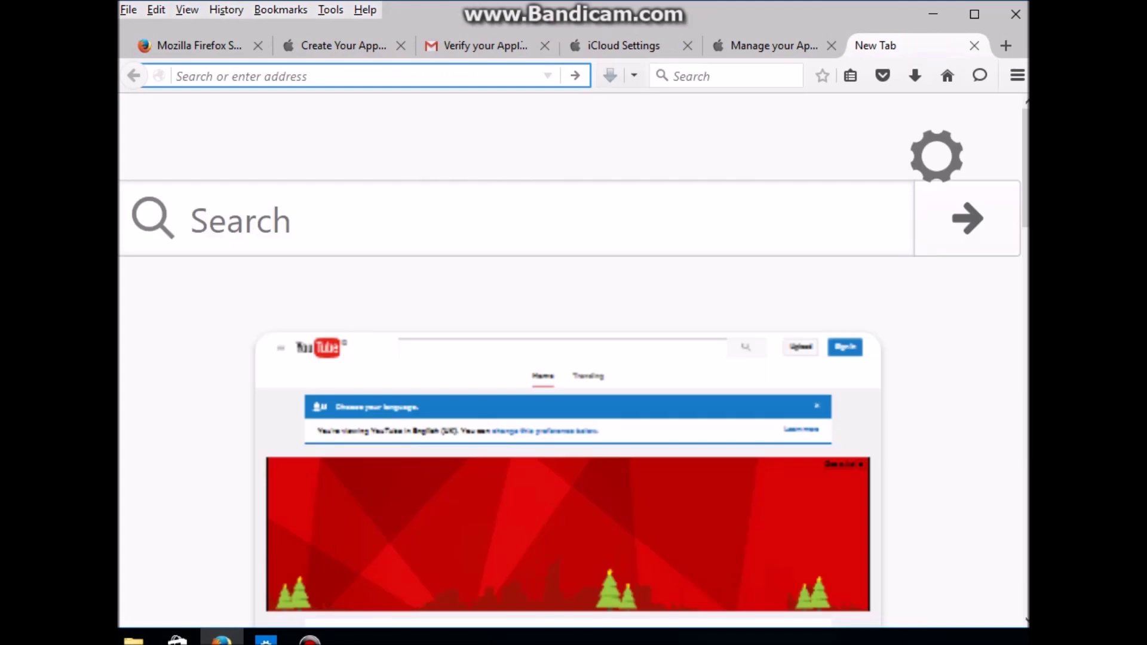
Step: Set the start page note to 'YANG BELUM DOWNLOAD ITUNES SILAHKAN DOWNLOAD DULU' and type ITUNES in the new tab
{"action": "left_click", "coordinate": [197, 45]}
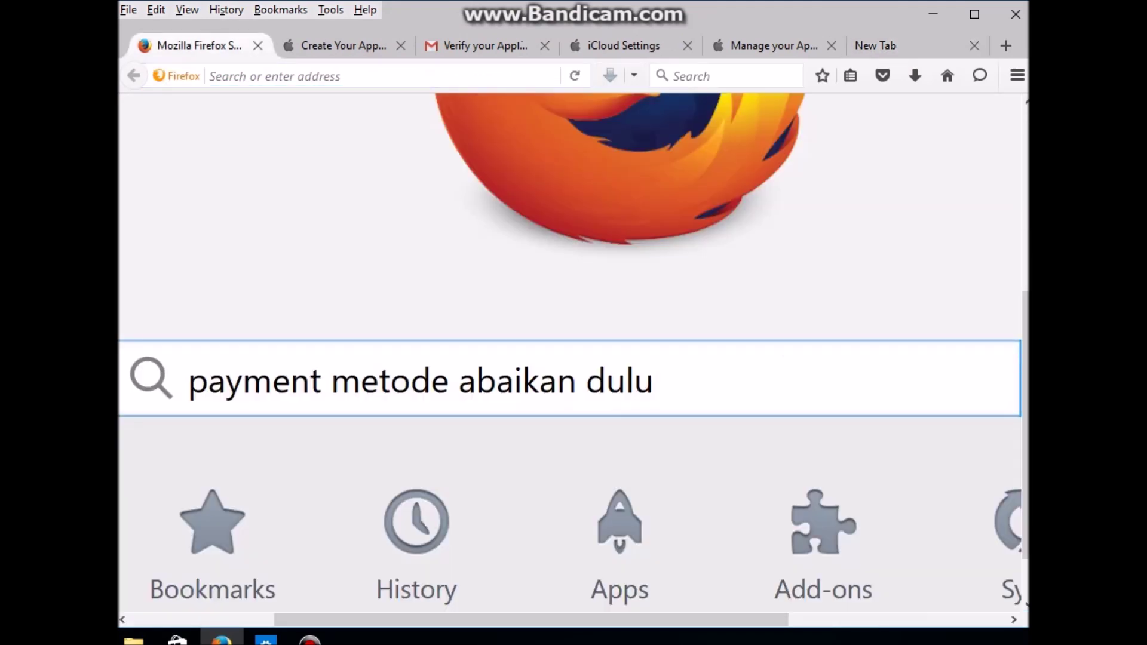
{"action": "key", "text": "ctrl+a"}
{"action": "type", "text": "YAN"}
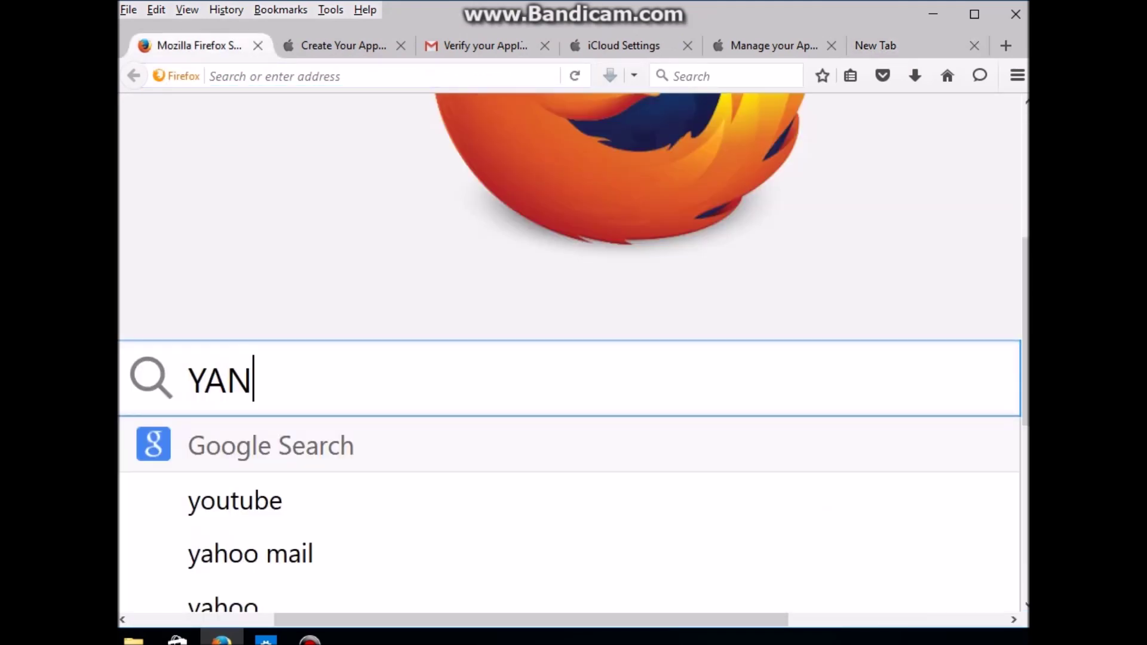
{"action": "type", "text": "G BELUM "}
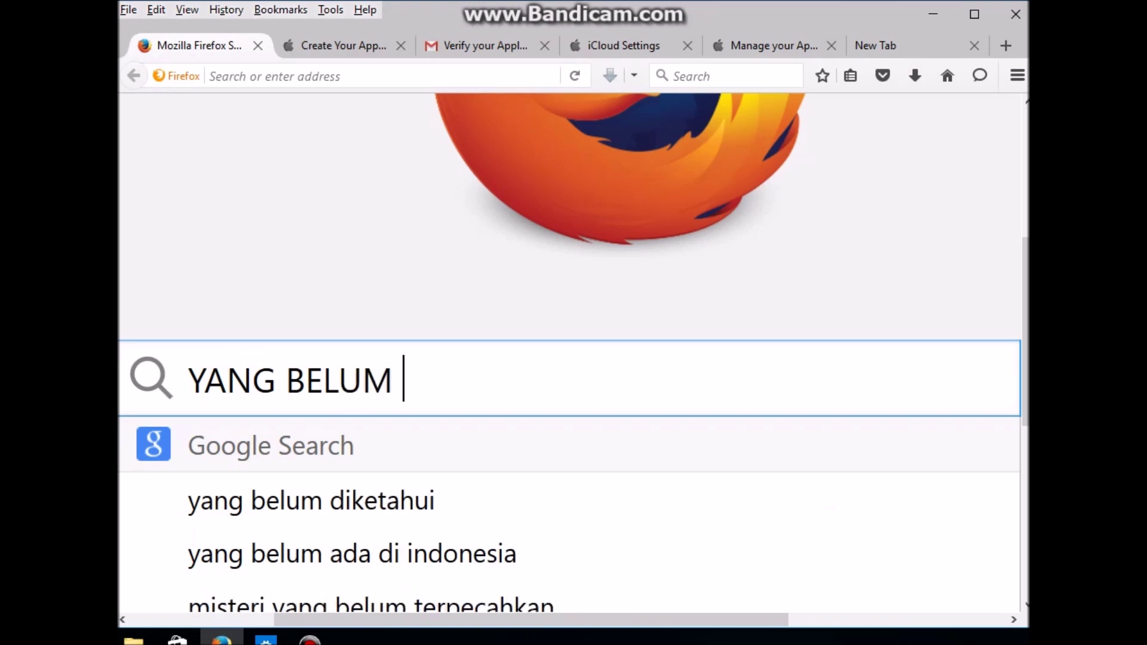
{"action": "type", "text": "DOWNLOAD "}
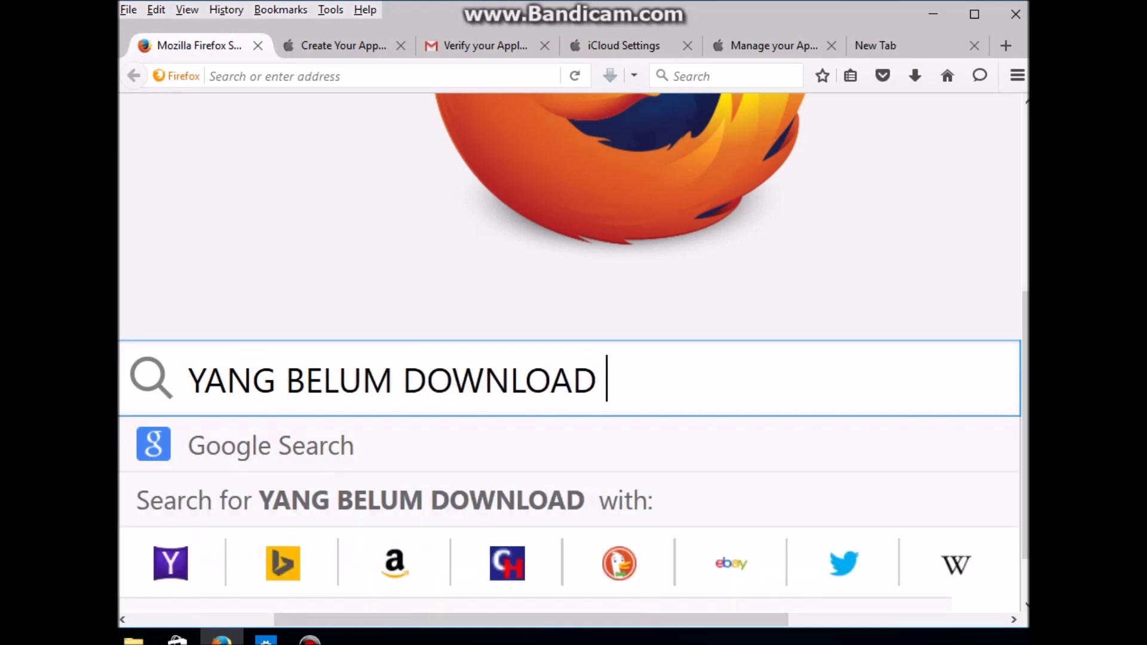
{"action": "type", "text": "ITUINES"}
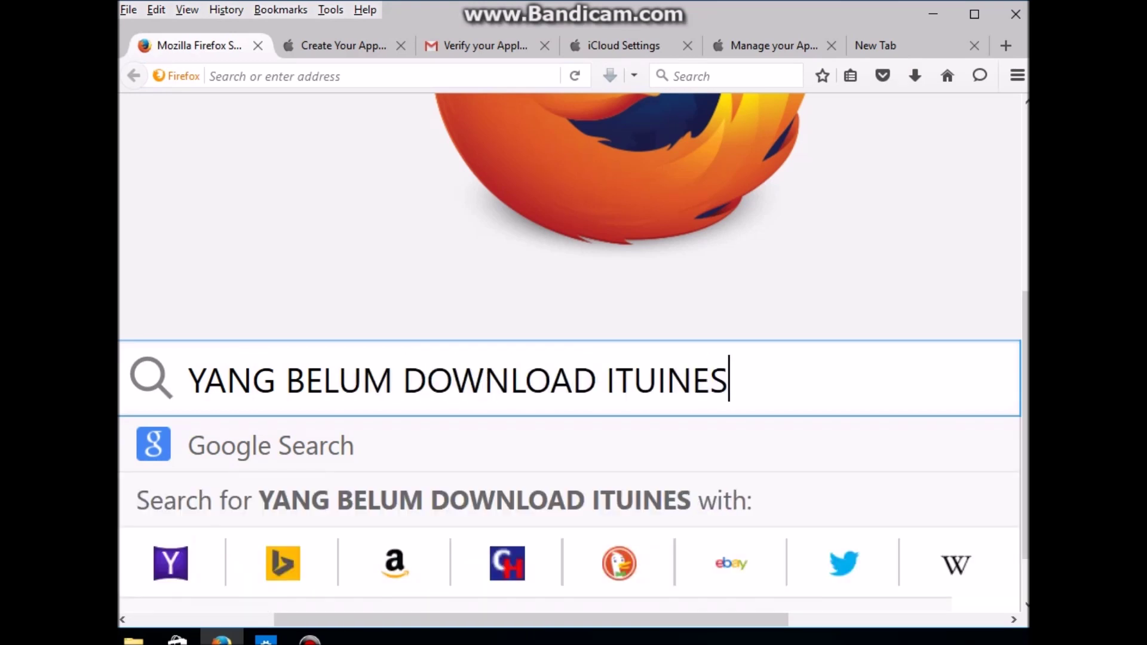
{"action": "key", "text": "BackSpace"}
{"action": "key", "text": "BackSpace"}
{"action": "key", "text": "BackSpace"}
{"action": "key", "text": "BackSpace"}
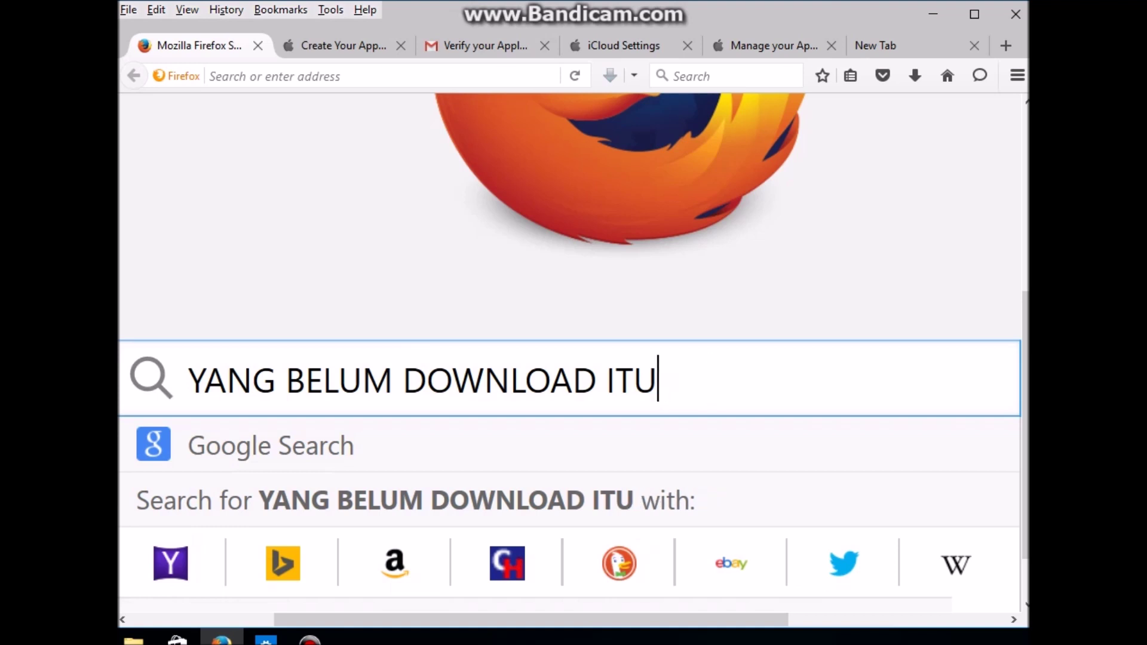
{"action": "type", "text": "NES SIL"}
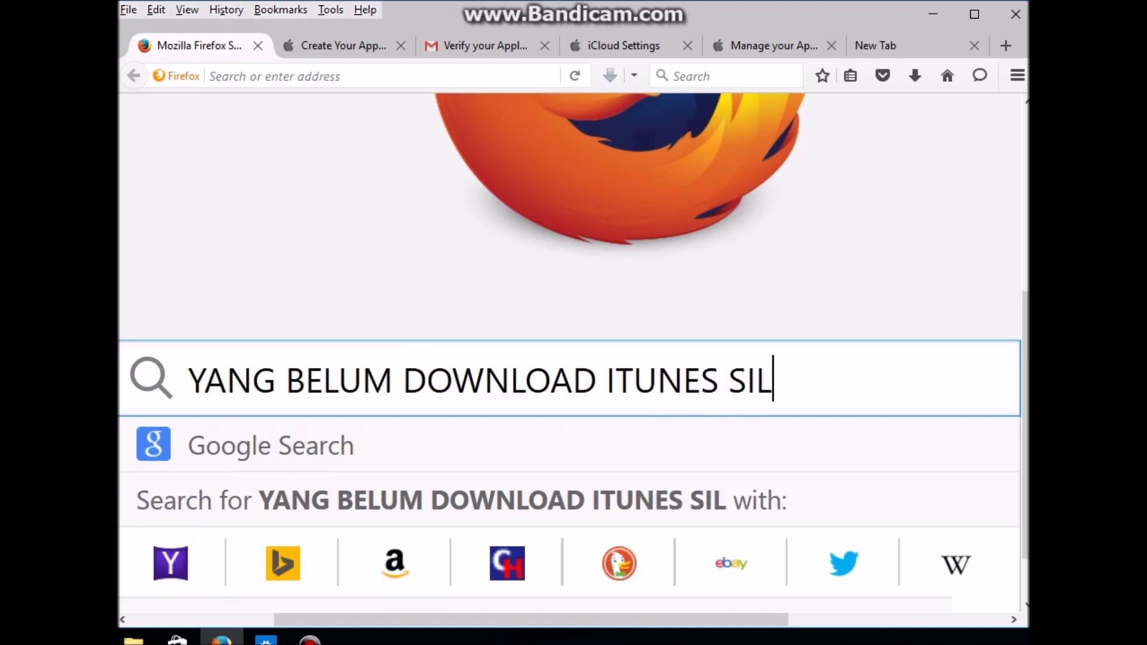
{"action": "type", "text": "AHKAN D"}
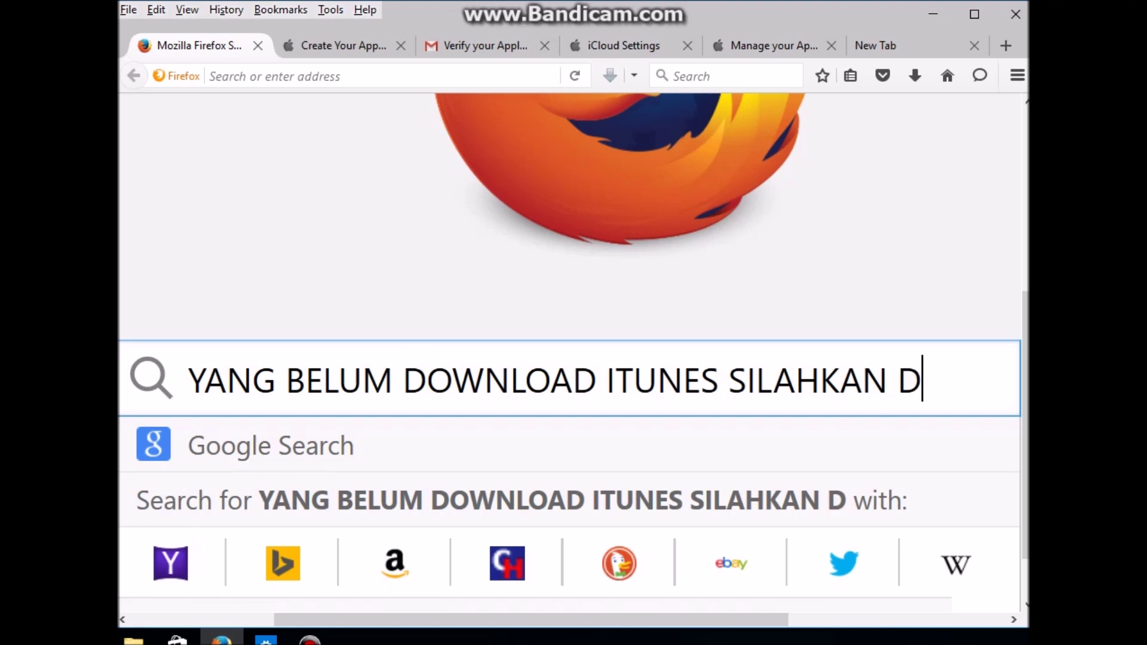
{"action": "type", "text": "OWNLOAD DULU"}
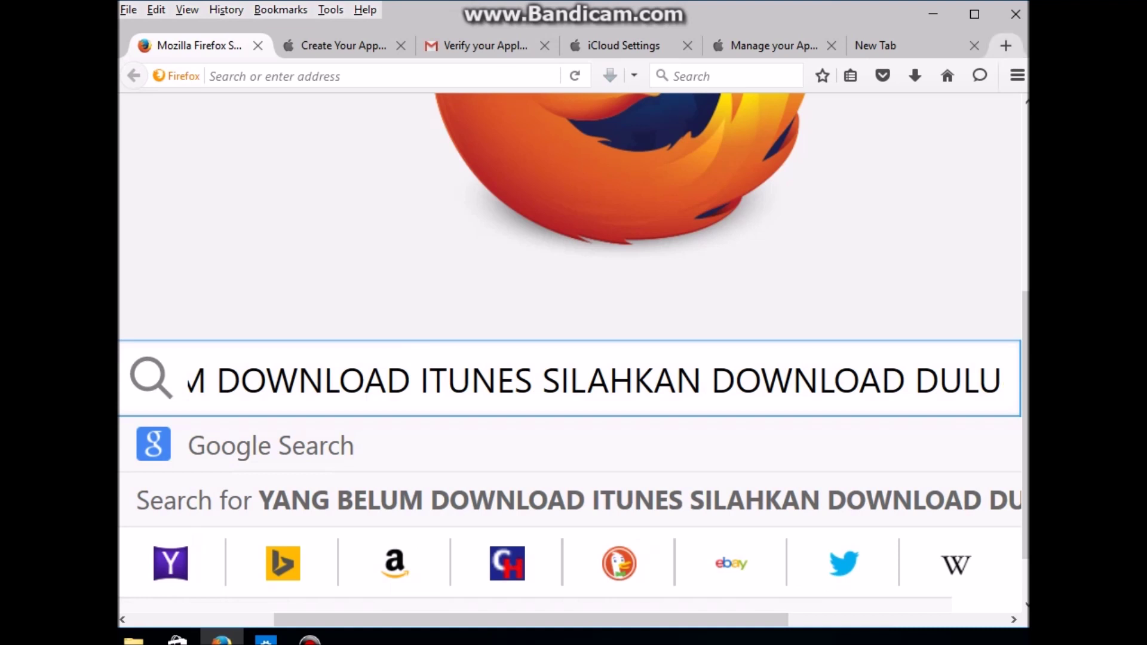
{"action": "left_click", "coordinate": [884, 45]}
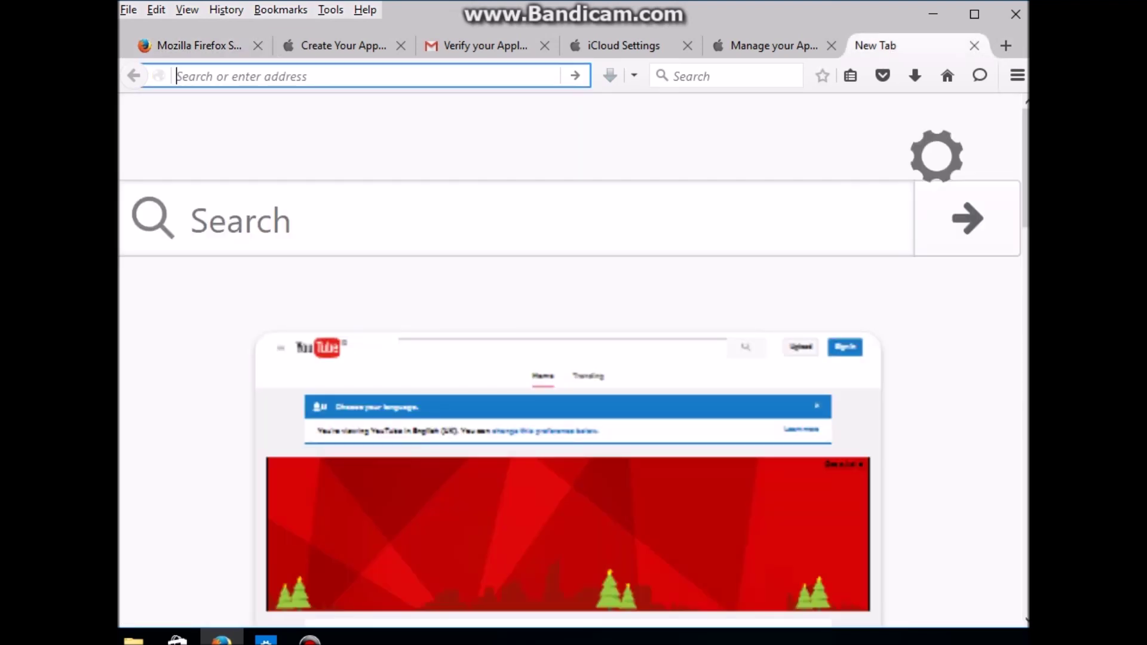
{"action": "type", "text": "ITUNE"}
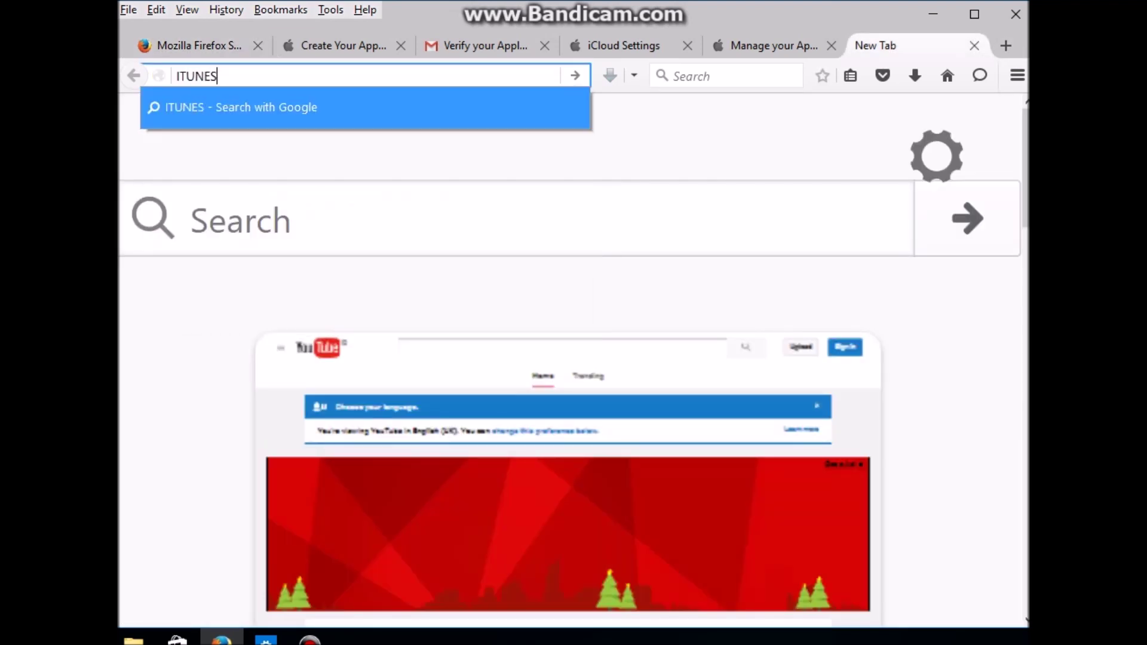
{"action": "type", "text": "S"}
Step: Search for ITUNES, open the iTunes 12.3.2 for Windows download page, then return to Manage your Apple ID
{"action": "key", "text": "Return"}
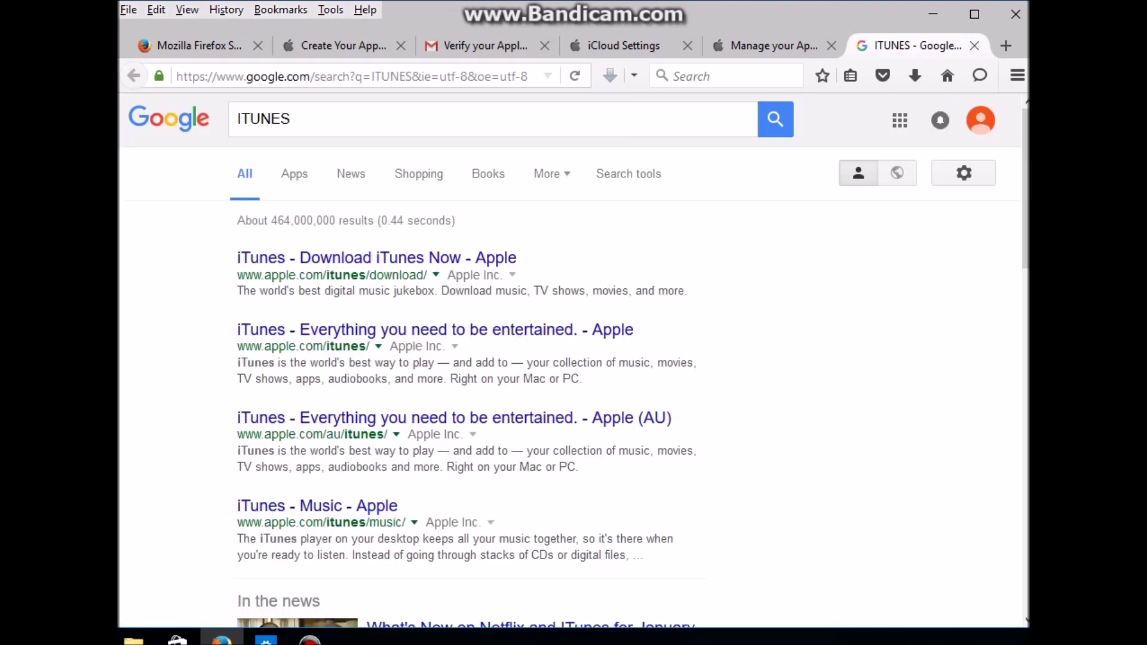
{"action": "left_click", "coordinate": [376, 257]}
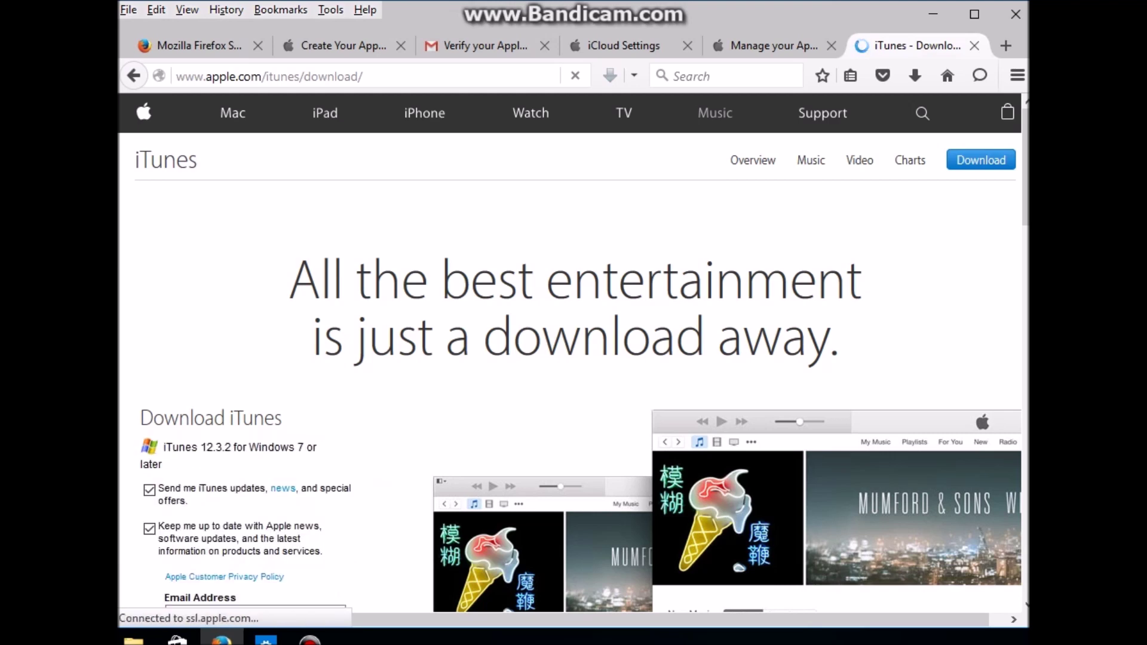
{"action": "scroll", "coordinate": [573, 358], "scroll_direction": "down", "scroll_amount": 3}
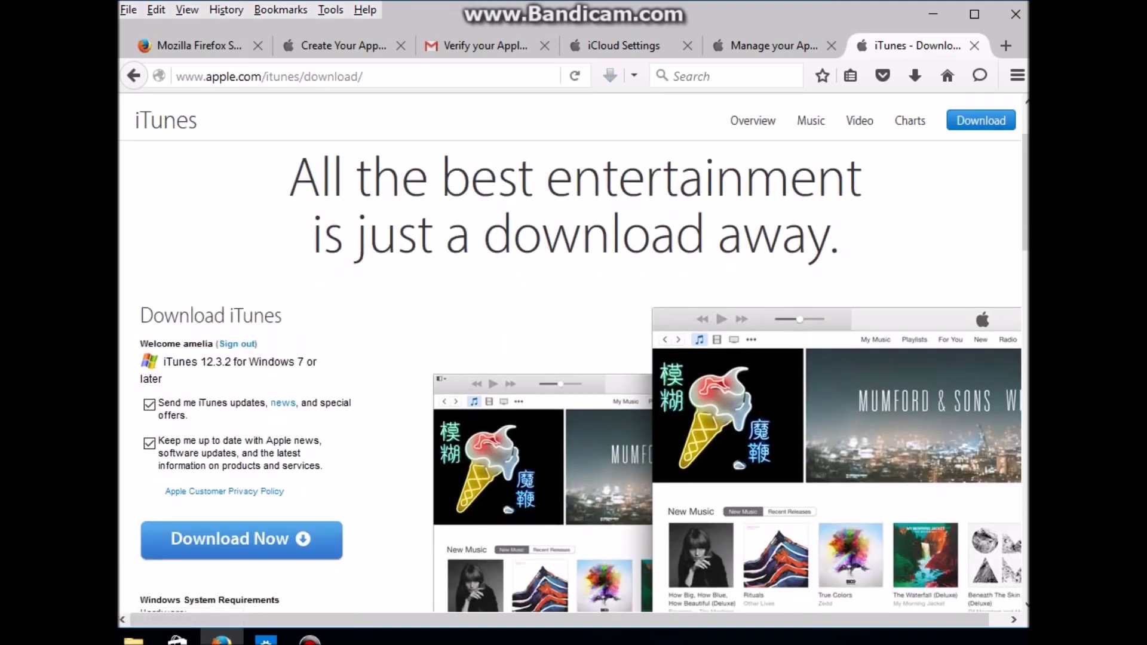
{"action": "scroll", "coordinate": [574, 371], "scroll_direction": "down", "scroll_amount": 3}
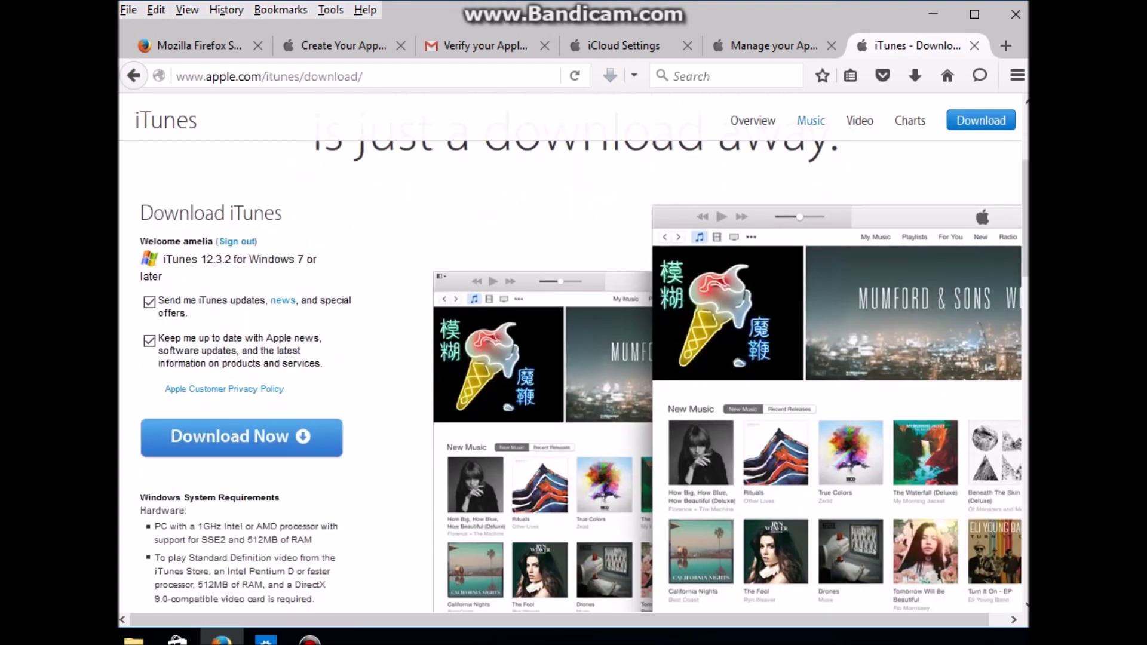
{"action": "left_click", "coordinate": [771, 46]}
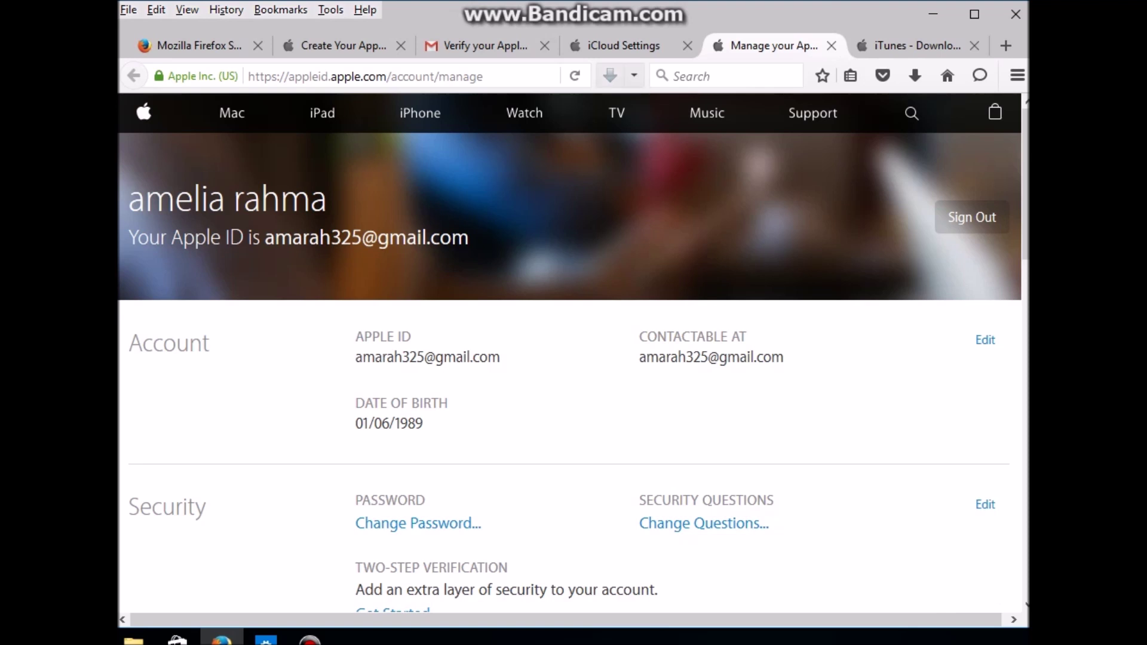
Step: View the iCloud Settings tab, minimise Firefox, and launch iTunes from its desktop shortcut
{"action": "left_click", "coordinate": [622, 45]}
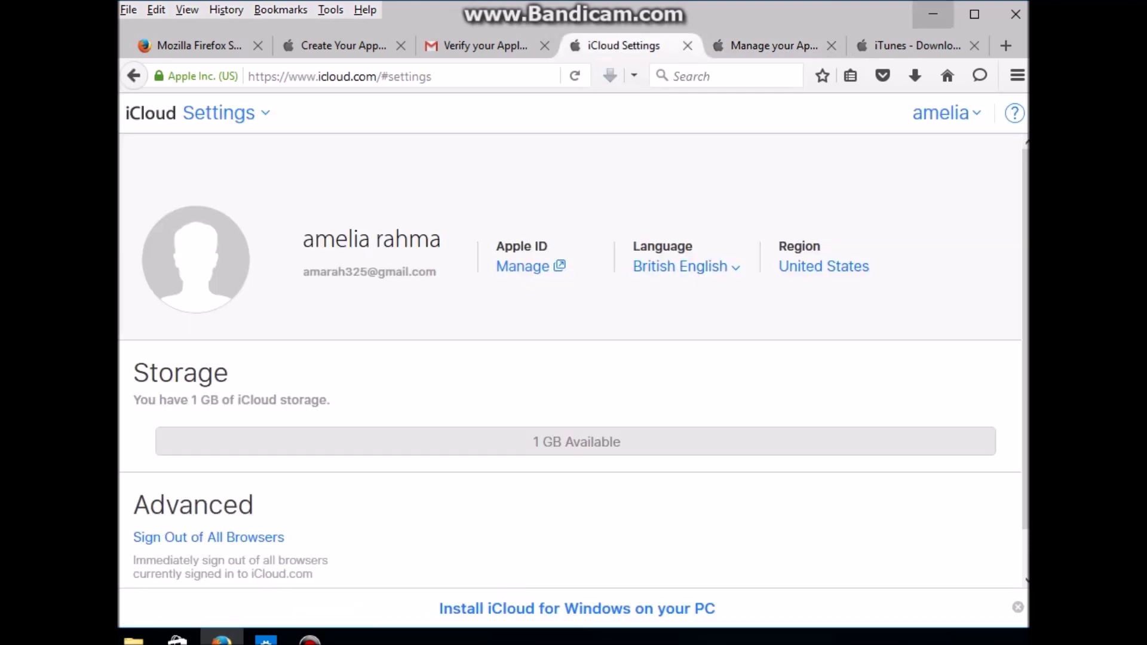
{"action": "left_click", "coordinate": [933, 14]}
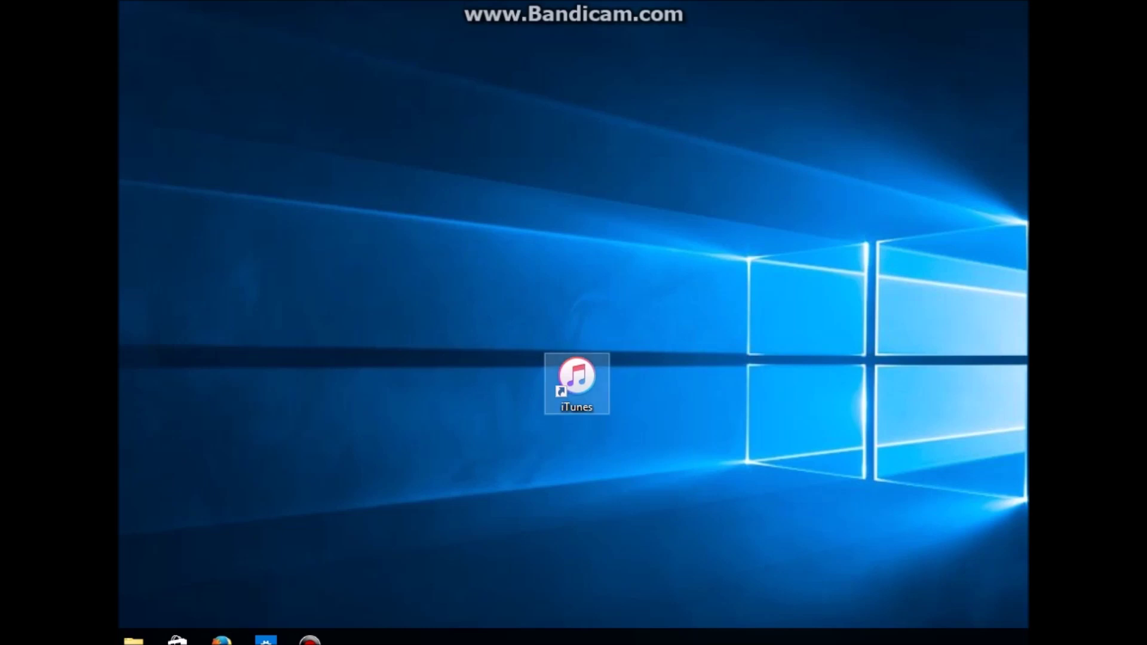
{"action": "double_click", "coordinate": [576, 383]}
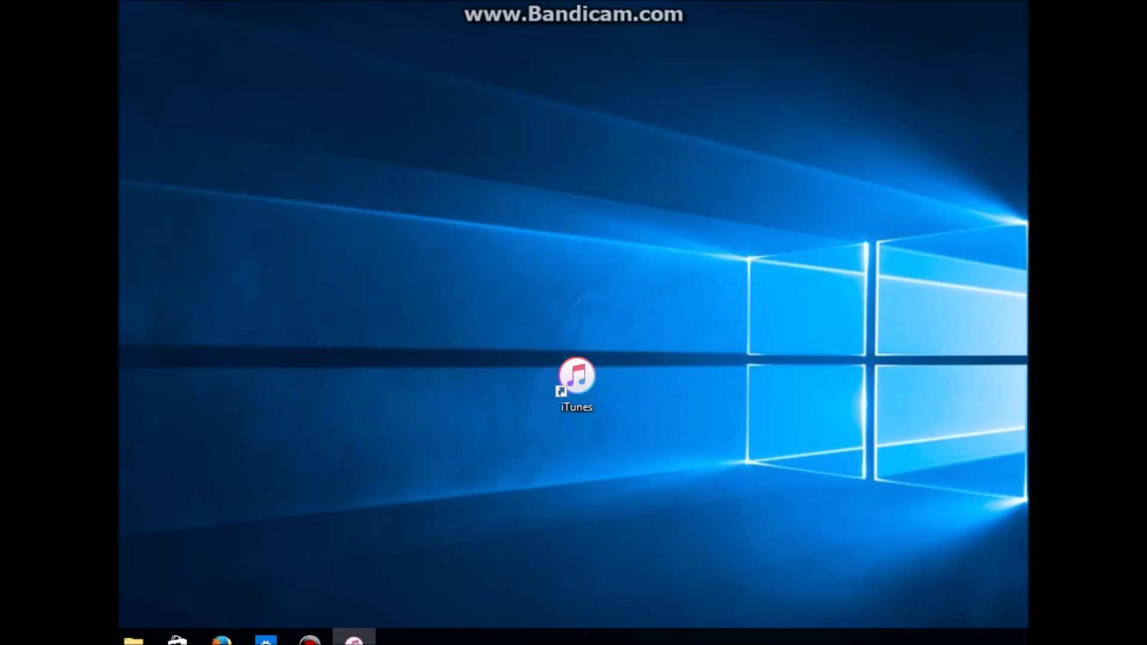
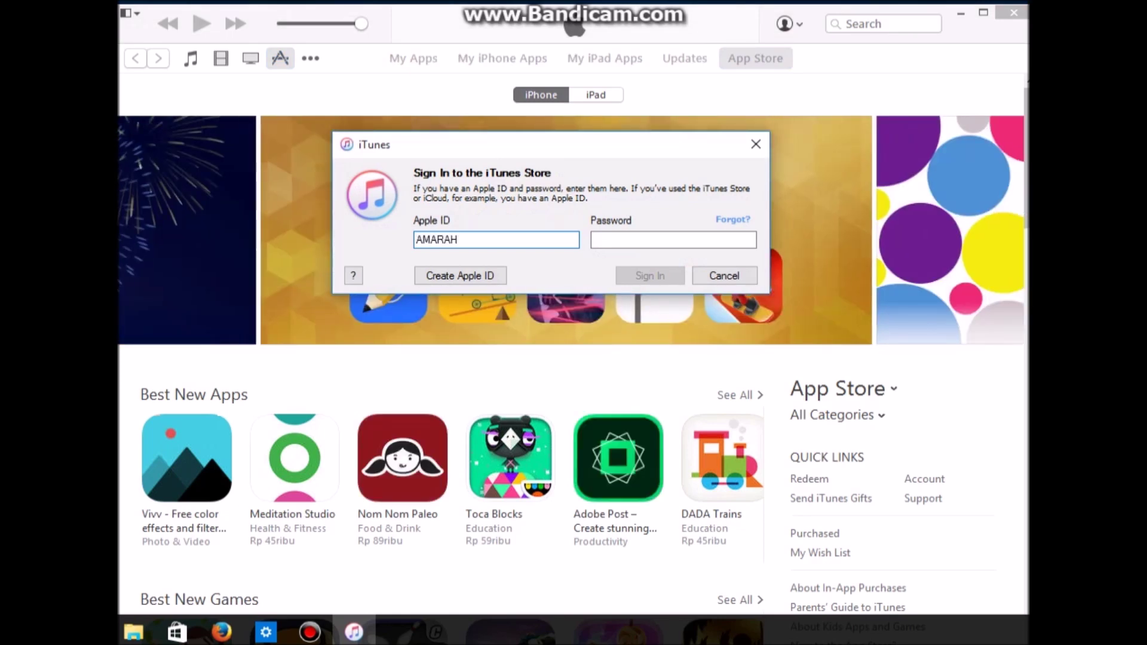
Step: Sign in to the iTunes Store with the new Apple ID e-mail and its account password
{"action": "key", "text": "ctrl+a"}
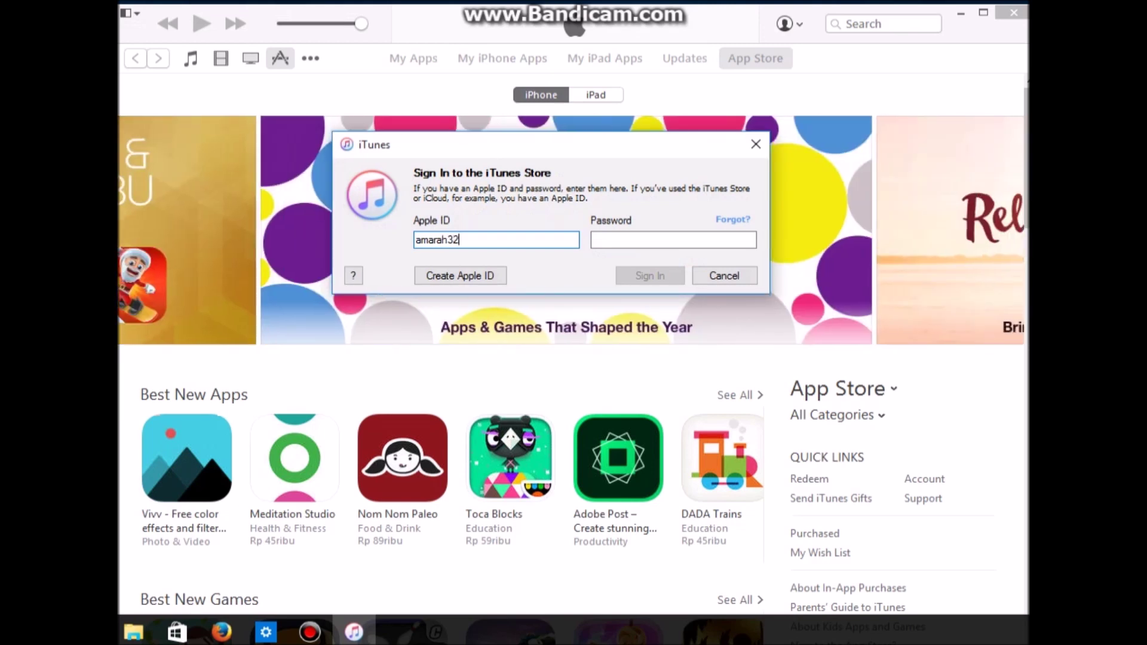
{"action": "left_click", "coordinate": [673, 240]}
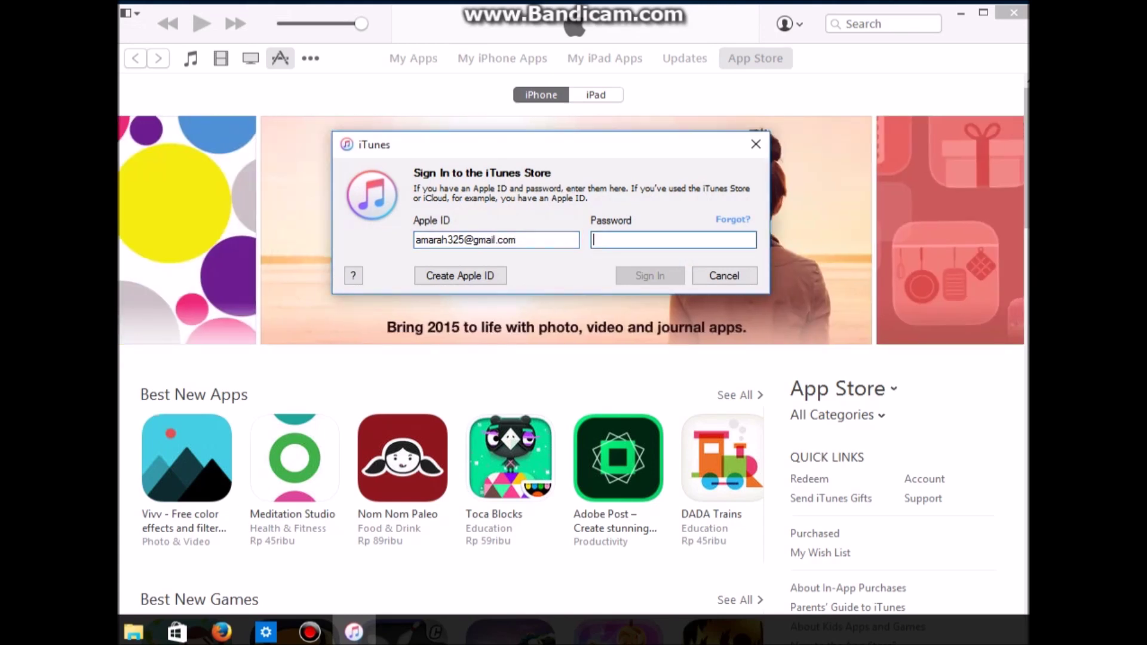
{"action": "type", "text": "****"}
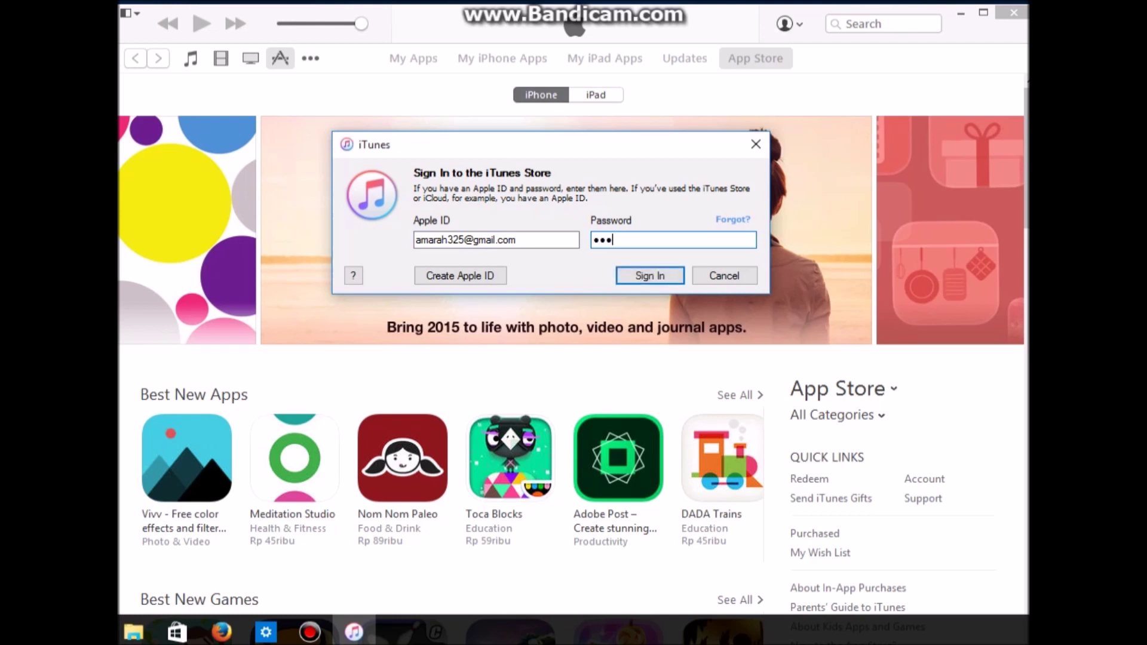
{"action": "type", "text": "****"}
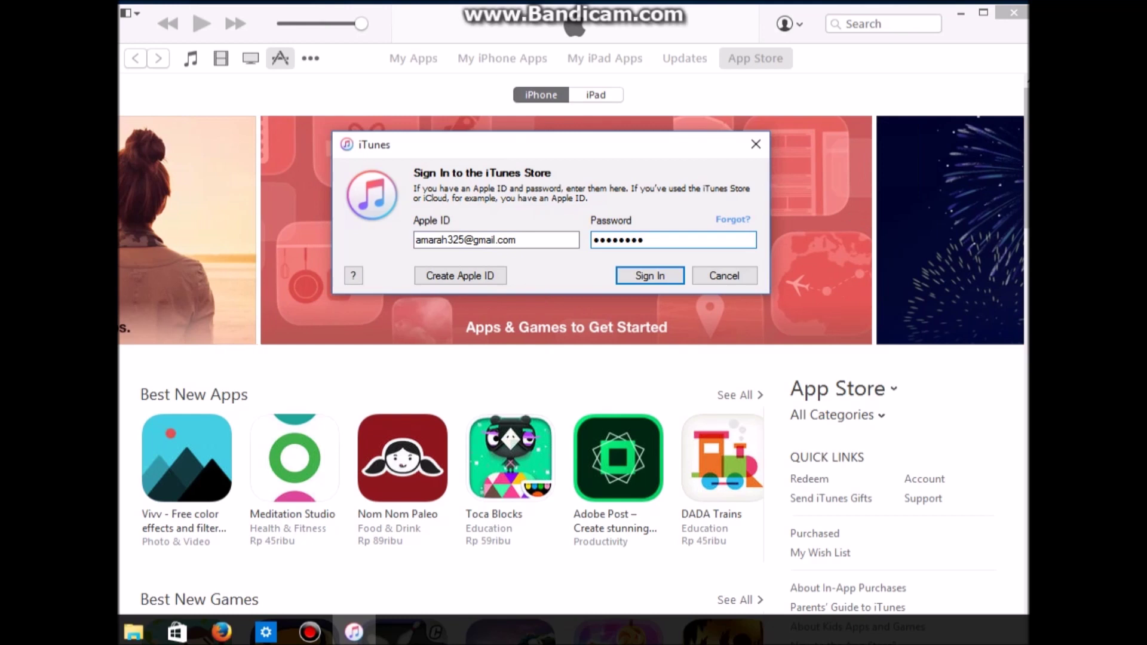
{"action": "key", "text": "Return"}
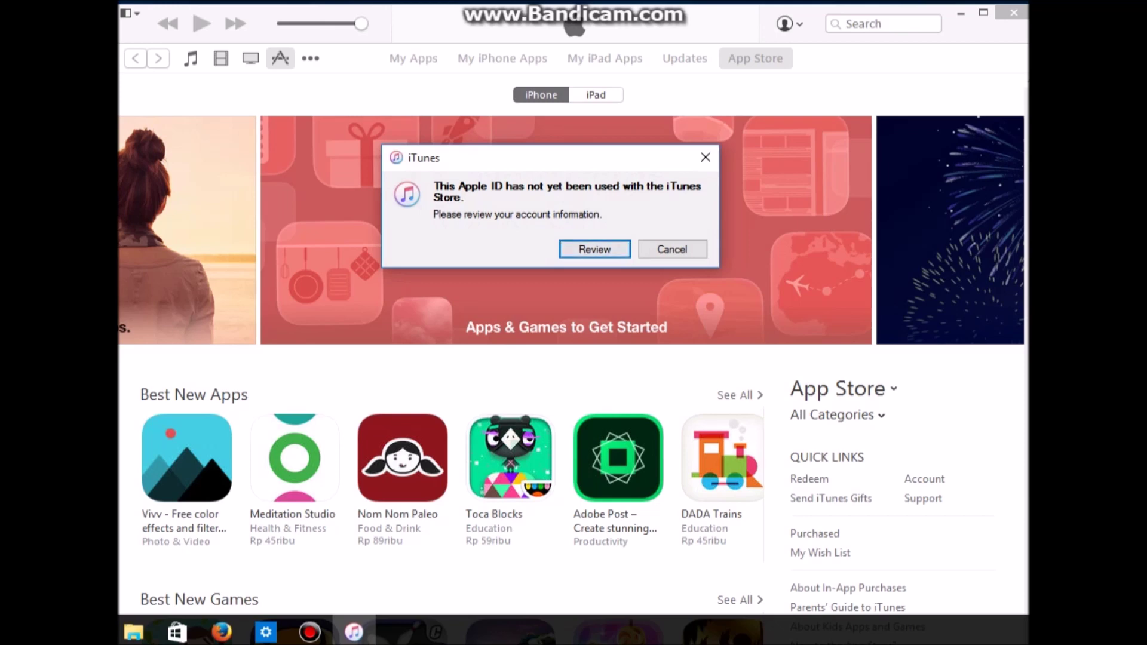
Step: Start the account review, continue past the Welcome page, and accept the terms and conditions
{"action": "key", "text": "Return"}
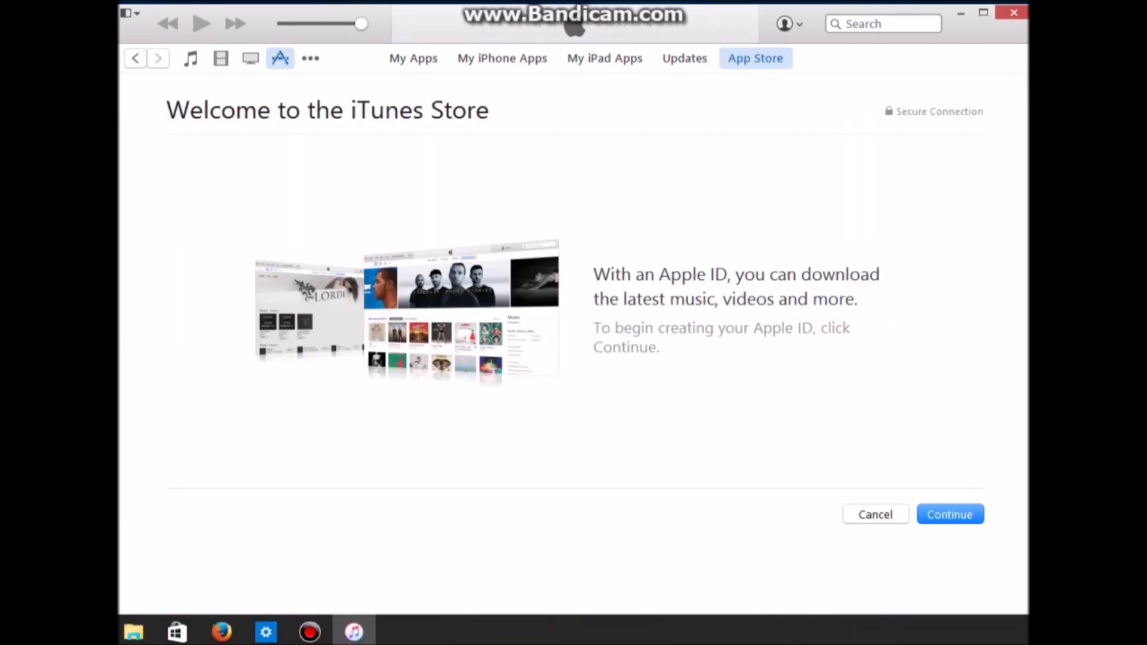
{"action": "key", "text": "Return"}
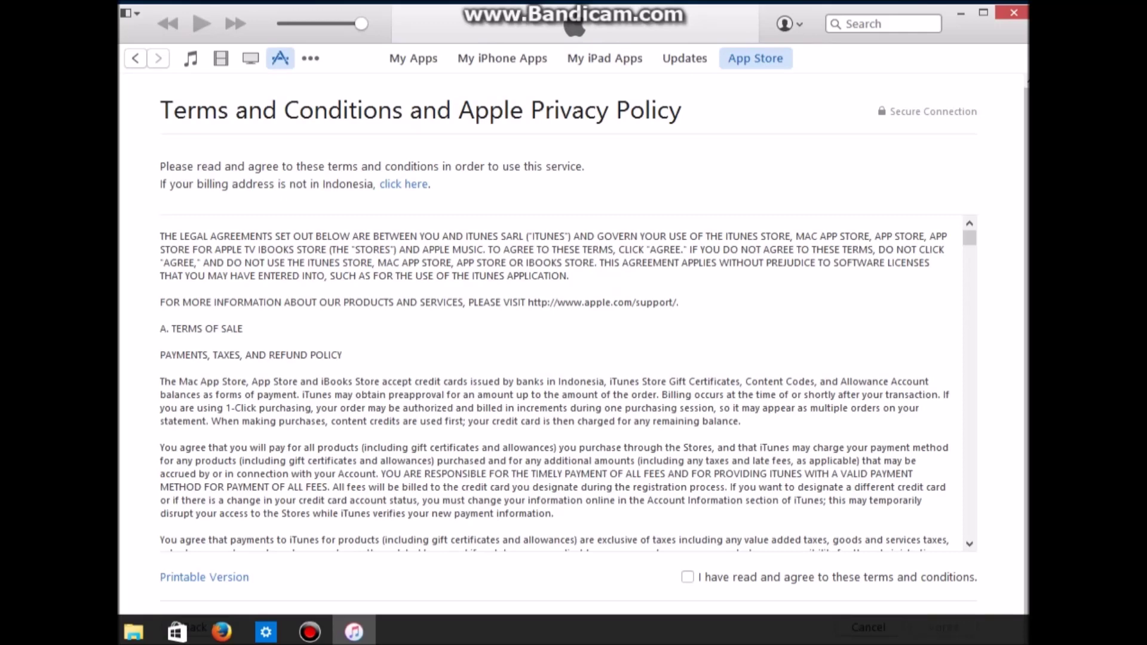
{"action": "scroll", "coordinate": [561, 382], "scroll_direction": "down", "scroll_amount": 5}
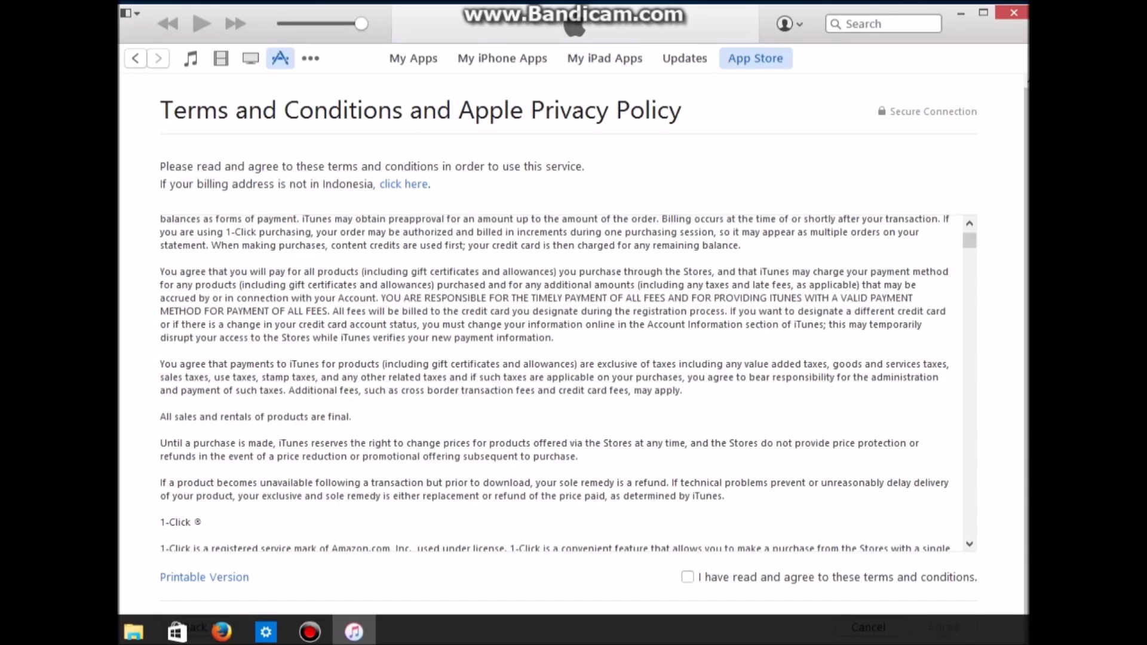
{"action": "left_click", "coordinate": [688, 577]}
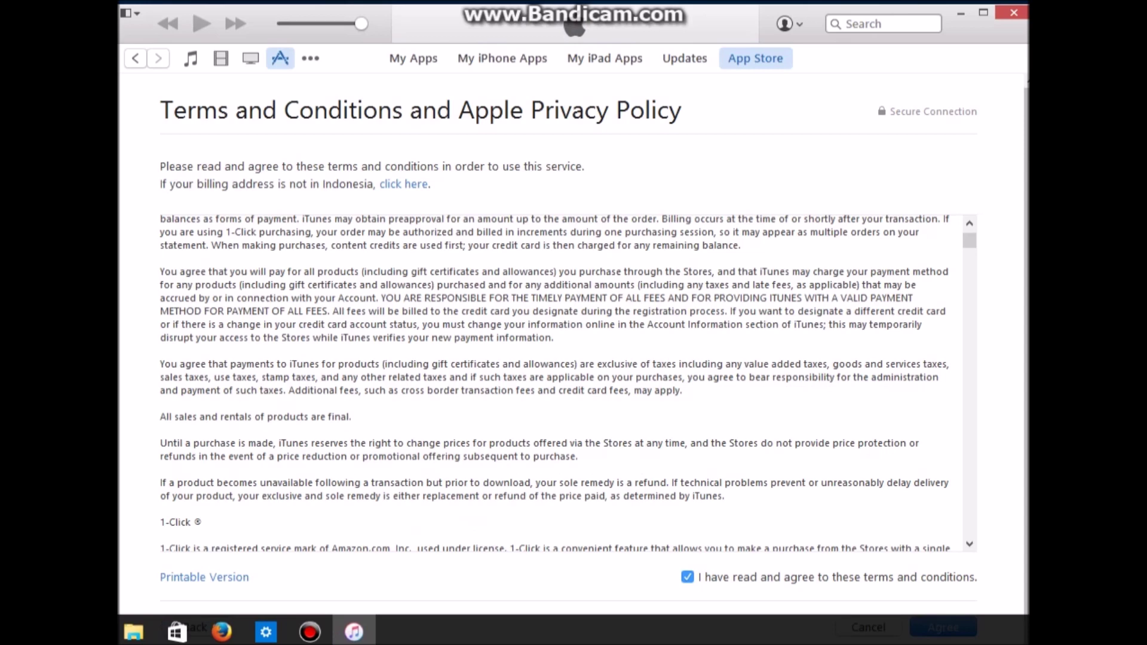
{"action": "scroll", "coordinate": [573, 358], "scroll_direction": "down", "scroll_amount": 1}
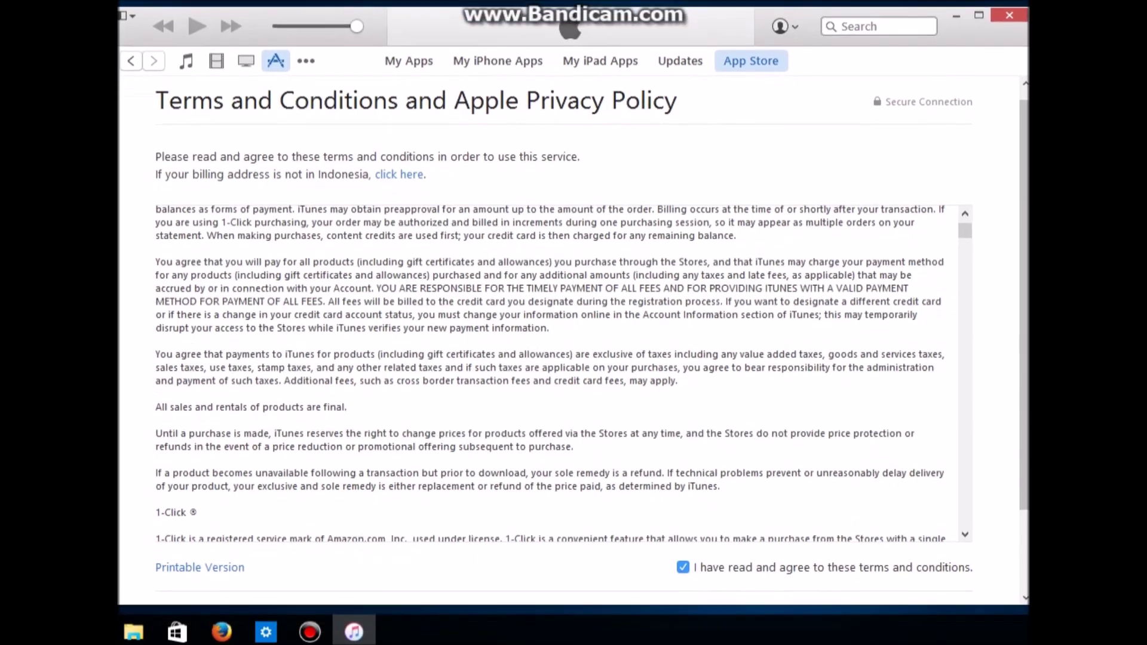
{"action": "scroll", "coordinate": [573, 334], "scroll_direction": "down", "scroll_amount": 3}
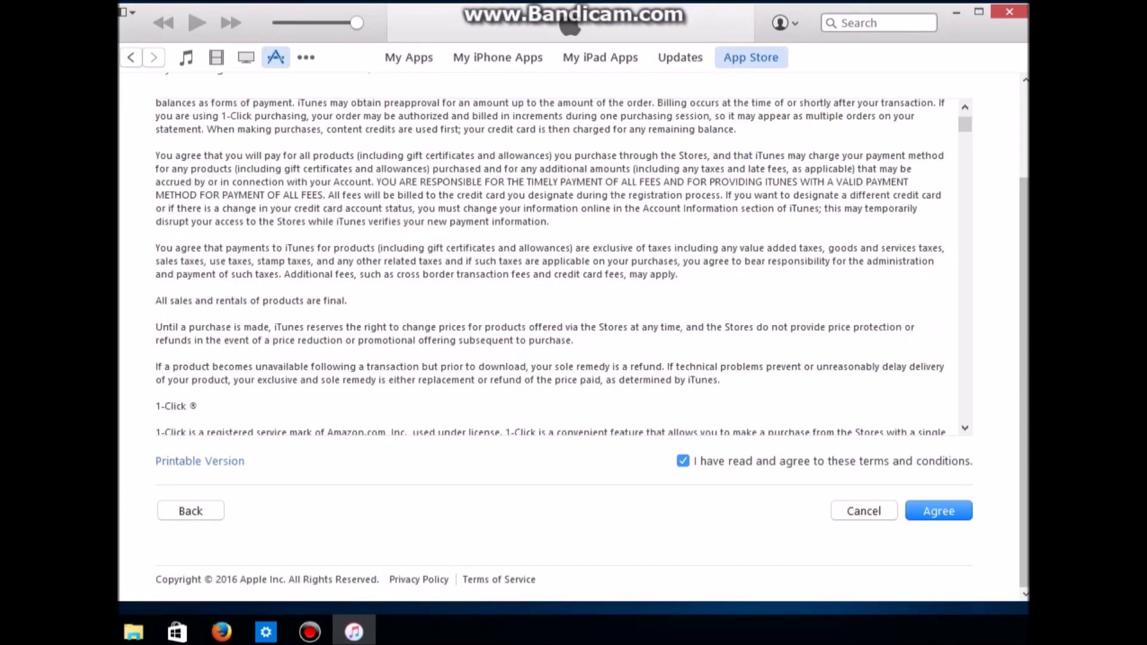
{"action": "key", "text": "Return"}
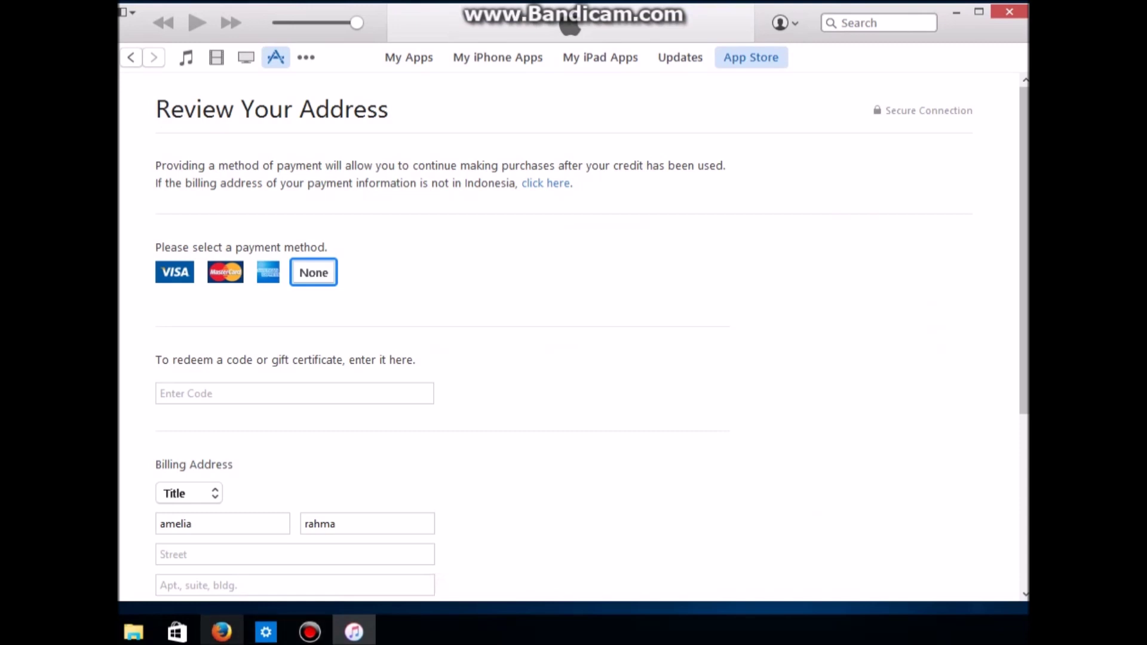
Step: Write a Firefox search-box note: 'nah di itunes ini untuk setting credit card atau tidak menggunakan terlebih dahulu maka pilih none'
{"action": "key", "text": "alt+Tab"}
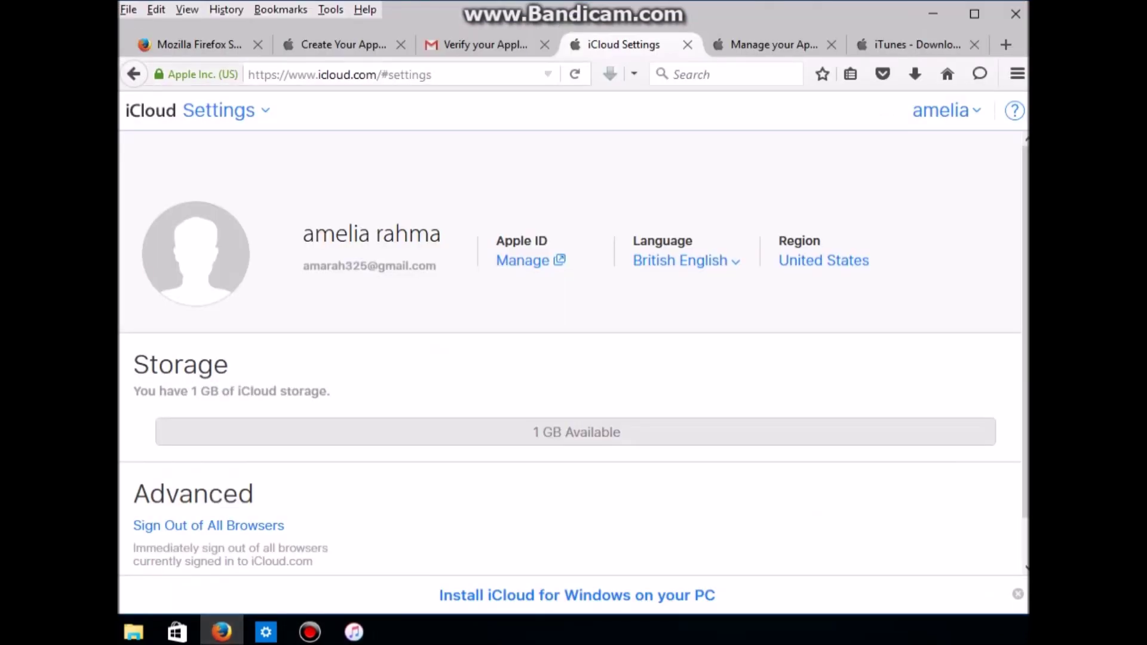
{"action": "key", "text": "ctrl+1"}
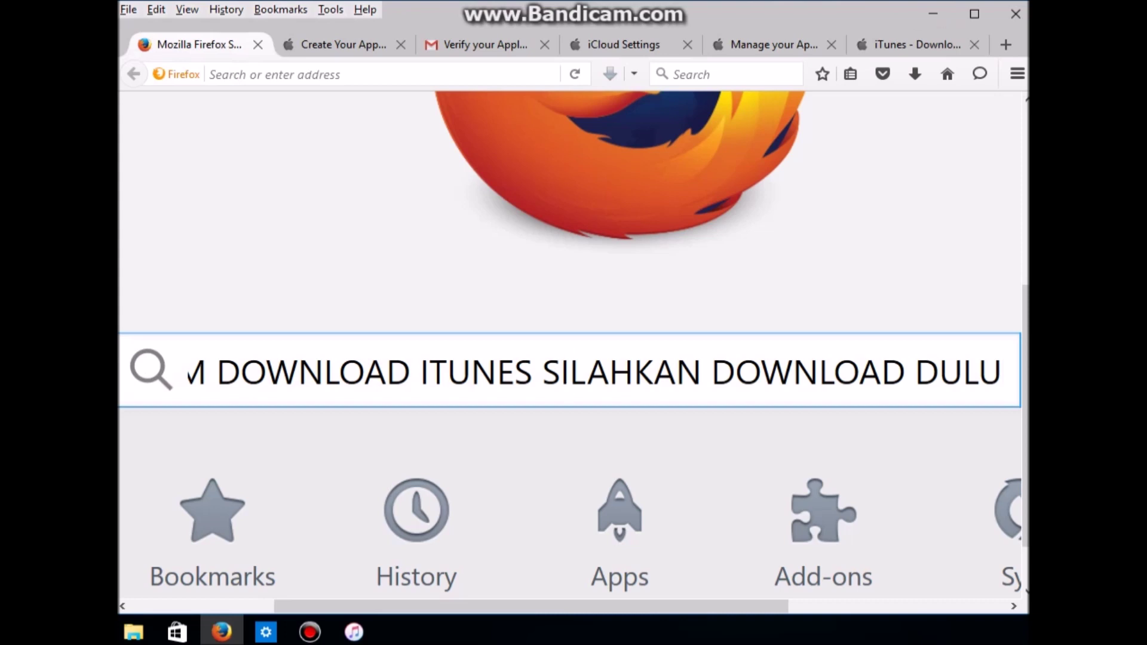
{"action": "key", "text": "ctrl+a"}
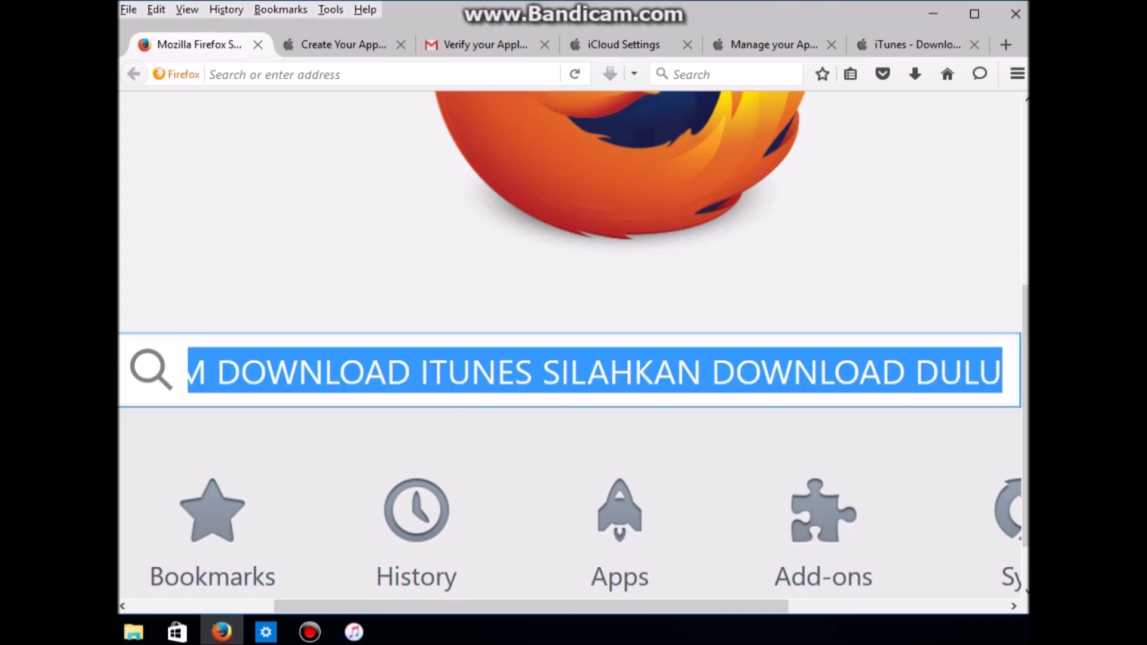
{"action": "type", "text": "nah di itunes ini untuk "}
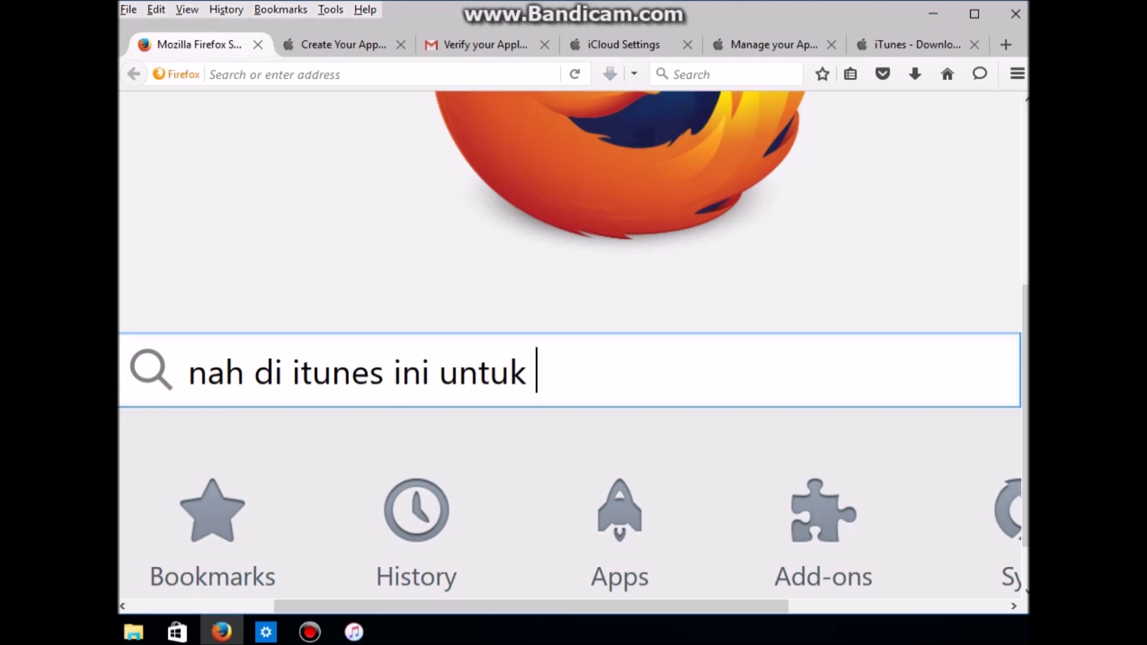
{"action": "type", "text": "sett"}
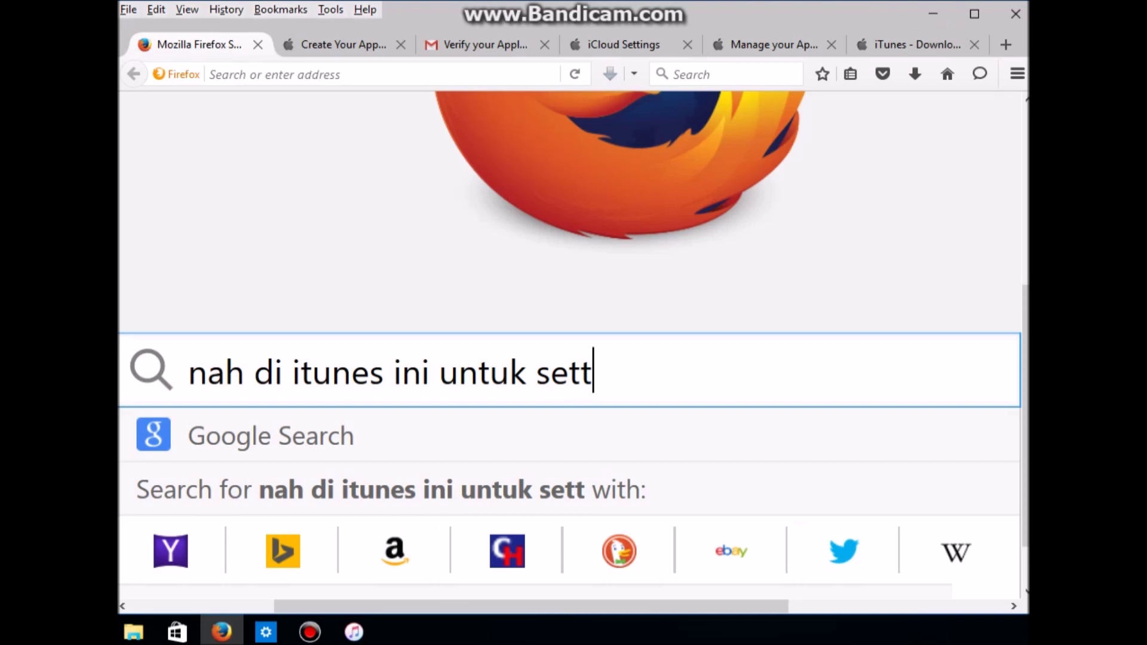
{"action": "type", "text": "ing"}
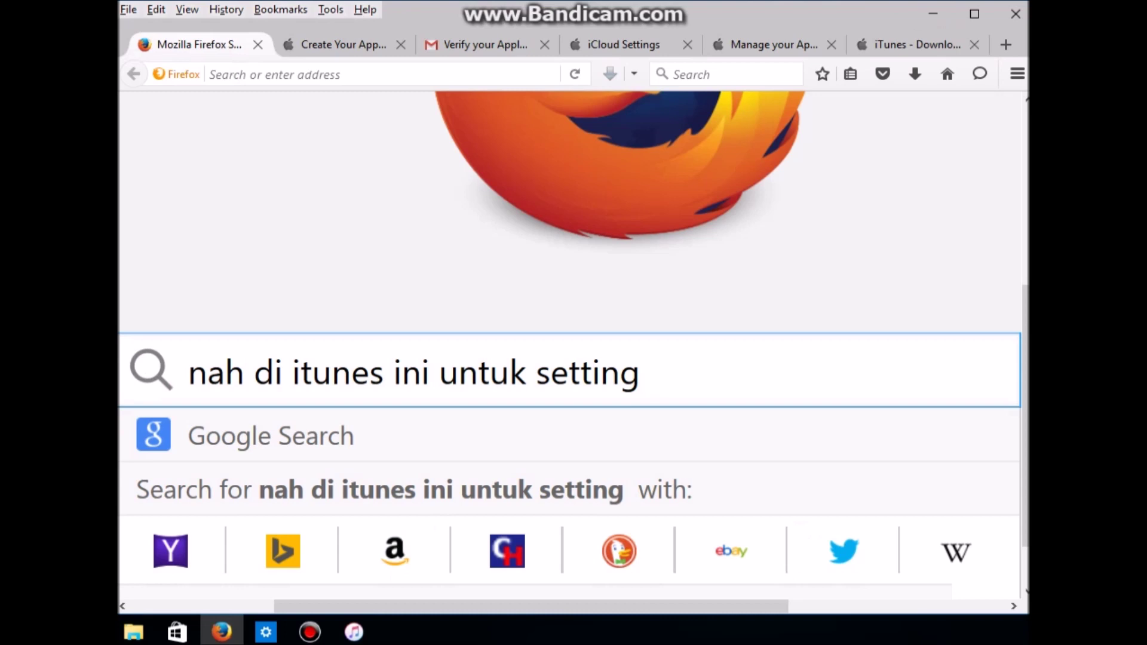
{"action": "type", "text": "credit "}
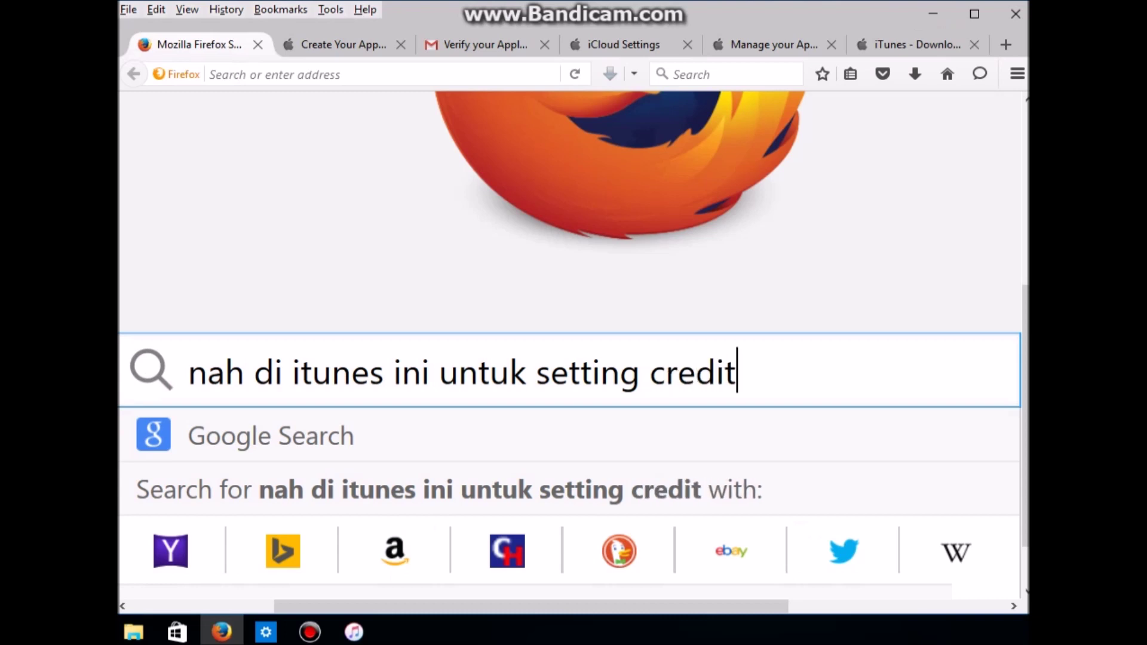
{"action": "type", "text": "card "}
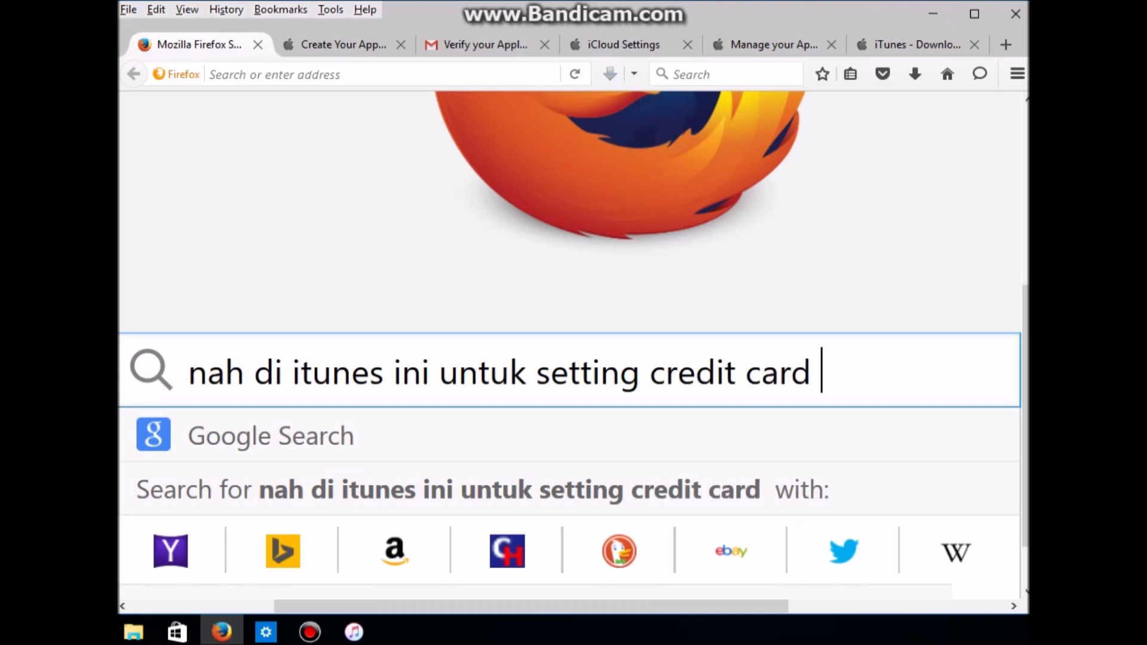
{"action": "type", "text": "atau"}
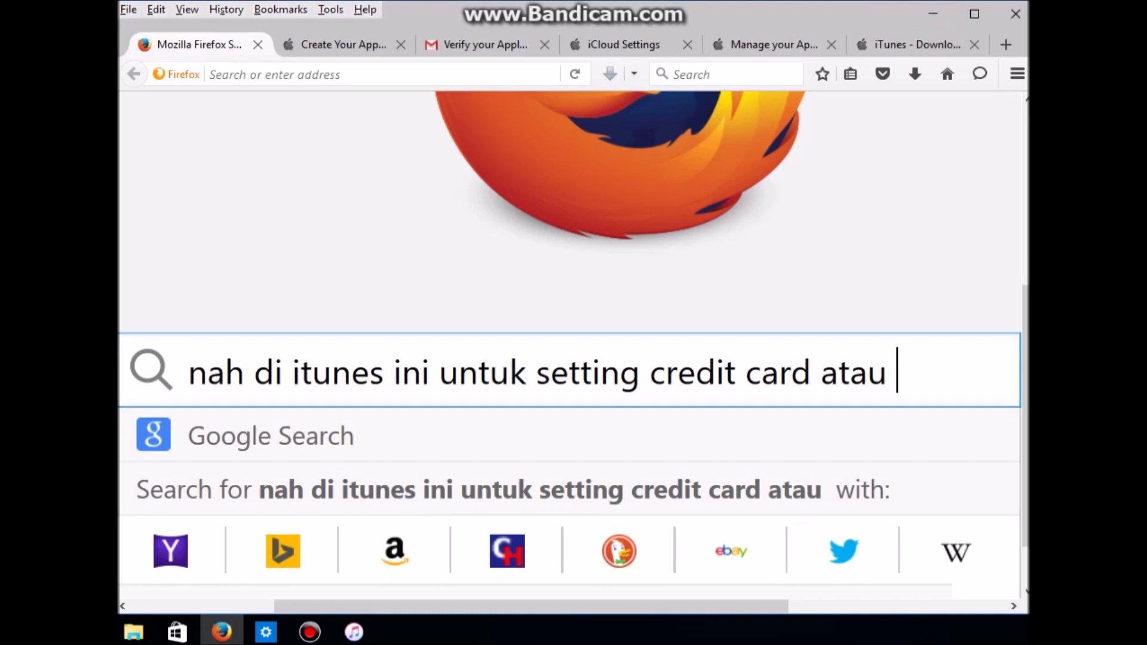
{"action": "type", "text": " tida"}
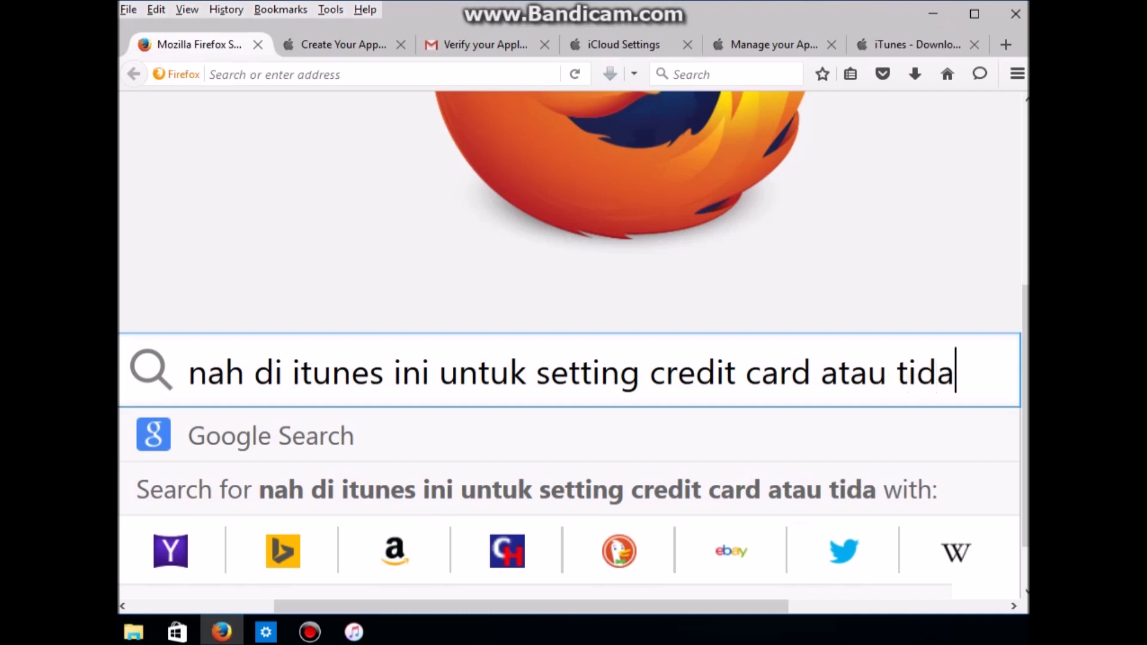
{"action": "type", "text": "k mengguna"}
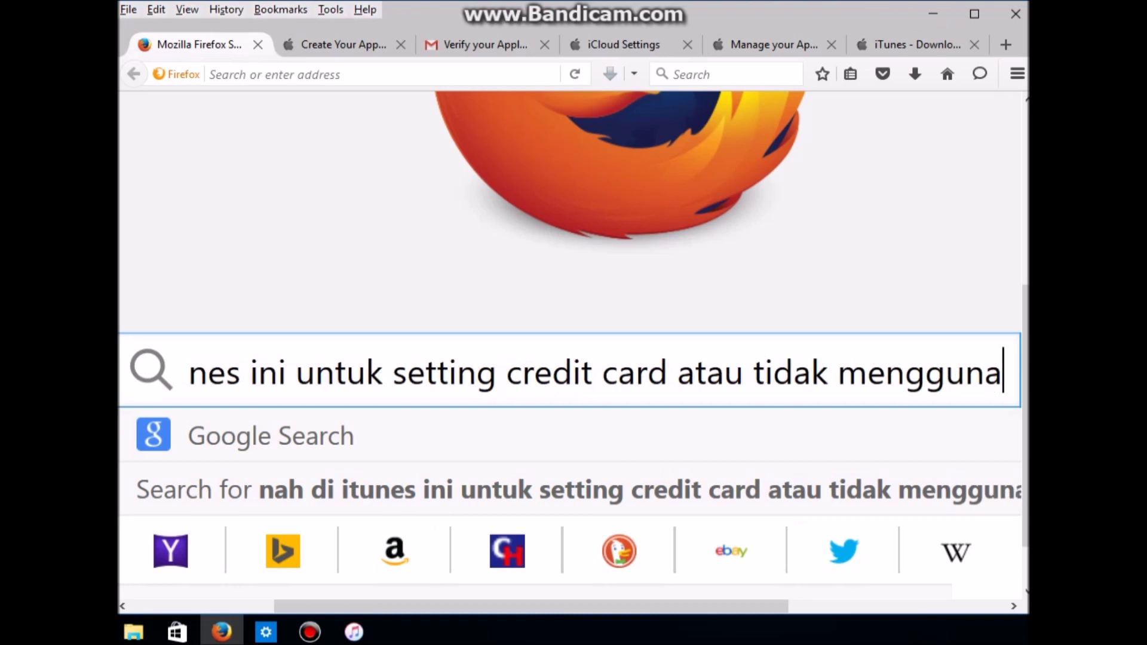
{"action": "type", "text": "kan ter"}
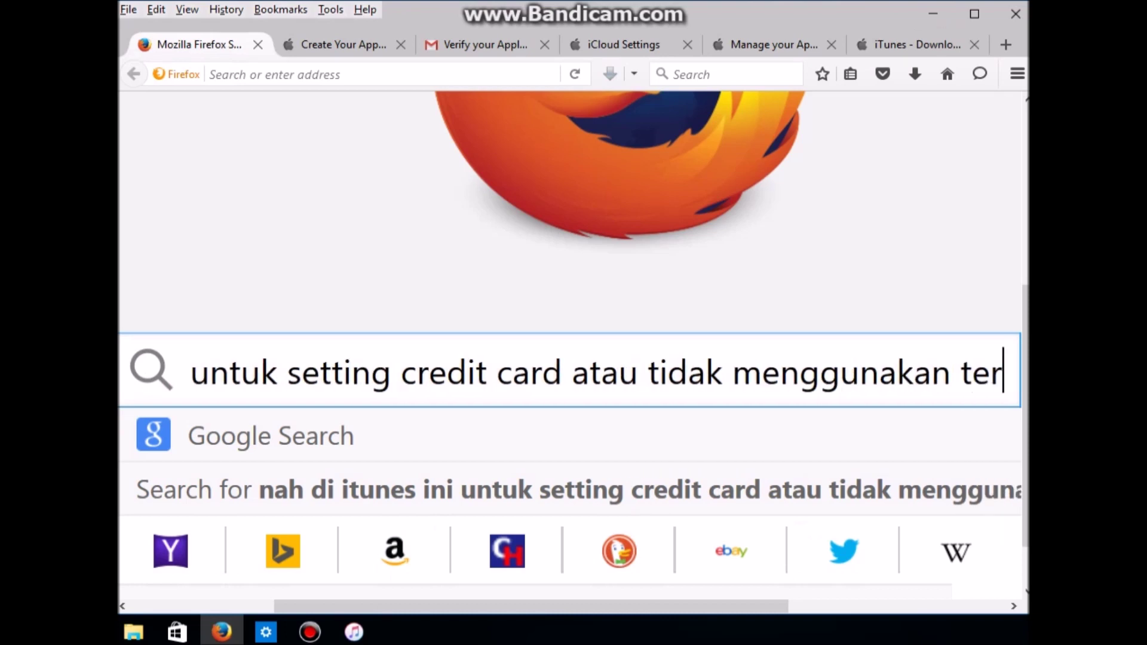
{"action": "type", "text": "lebih d"}
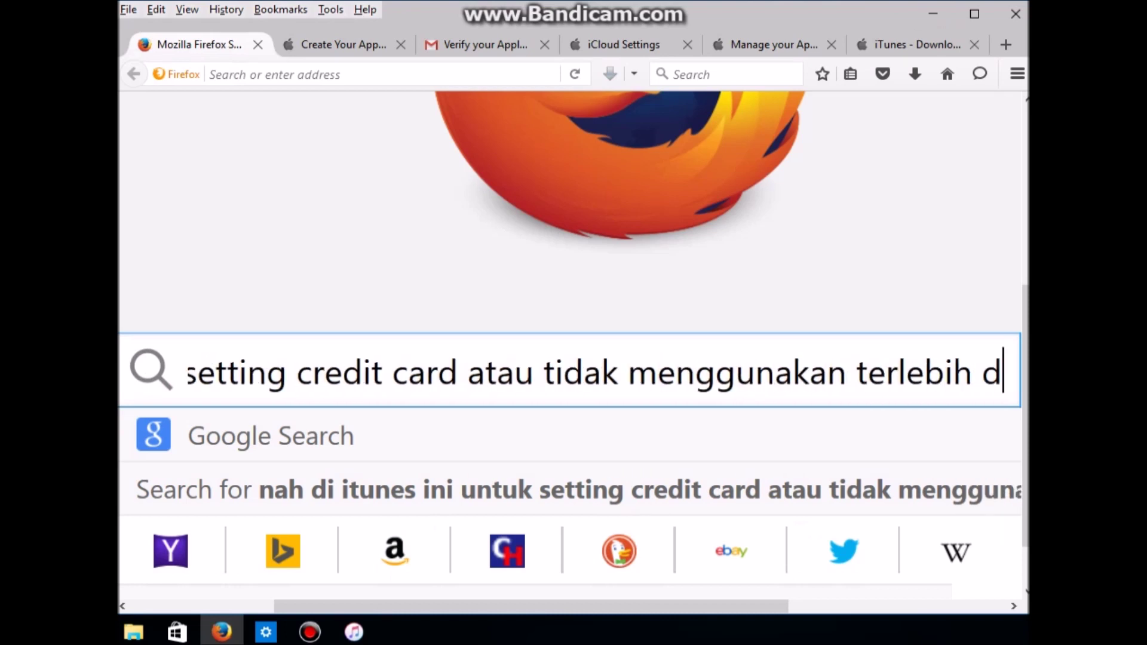
{"action": "type", "text": "ahulu ma"}
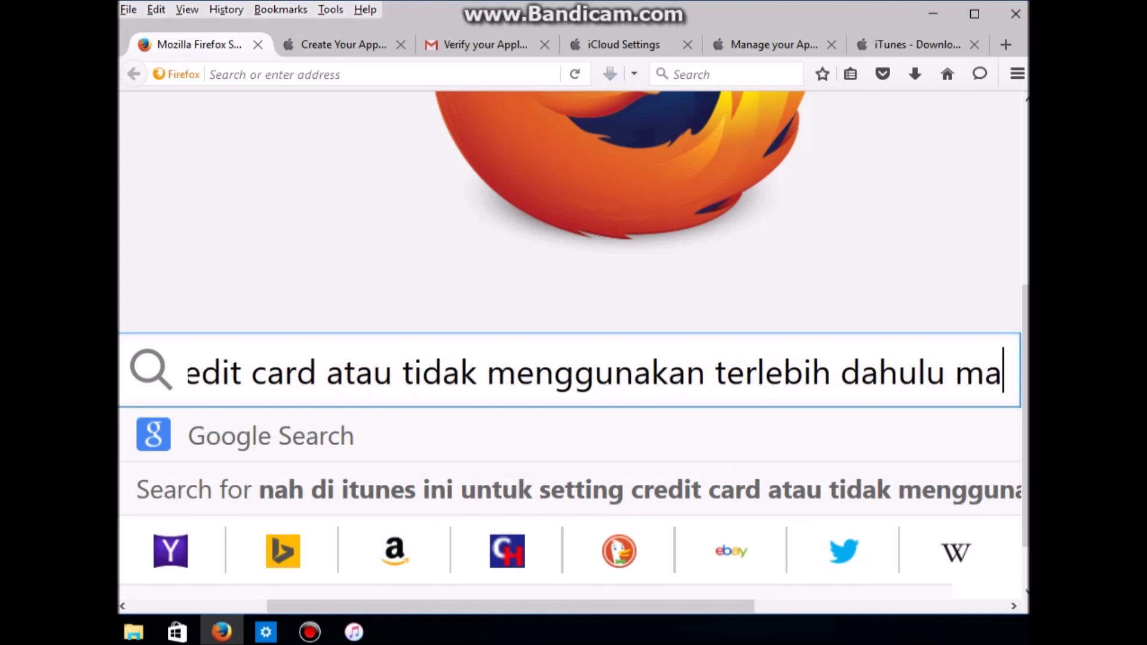
{"action": "type", "text": "ka pili"}
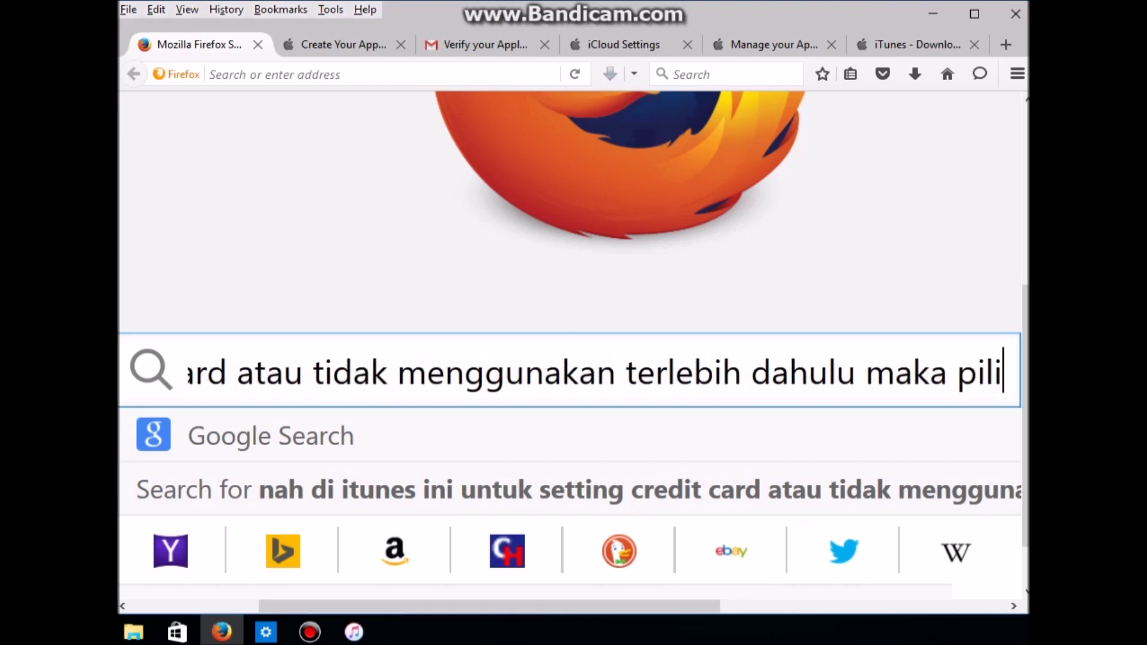
{"action": "type", "text": "h none"}
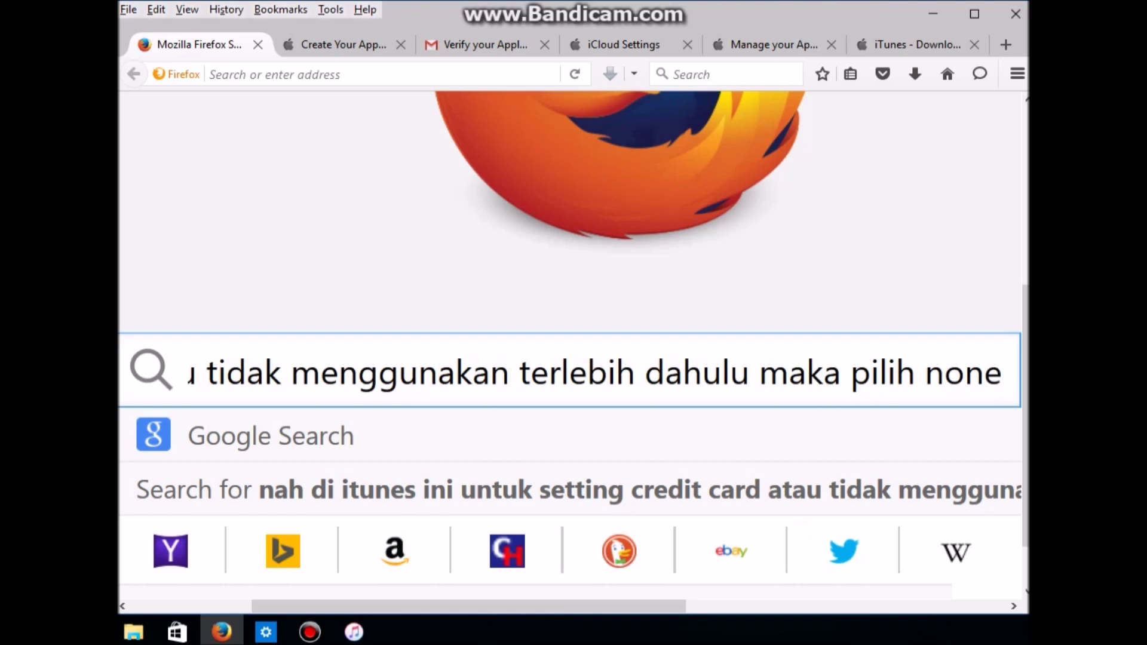
{"action": "key", "text": "alt+Tab"}
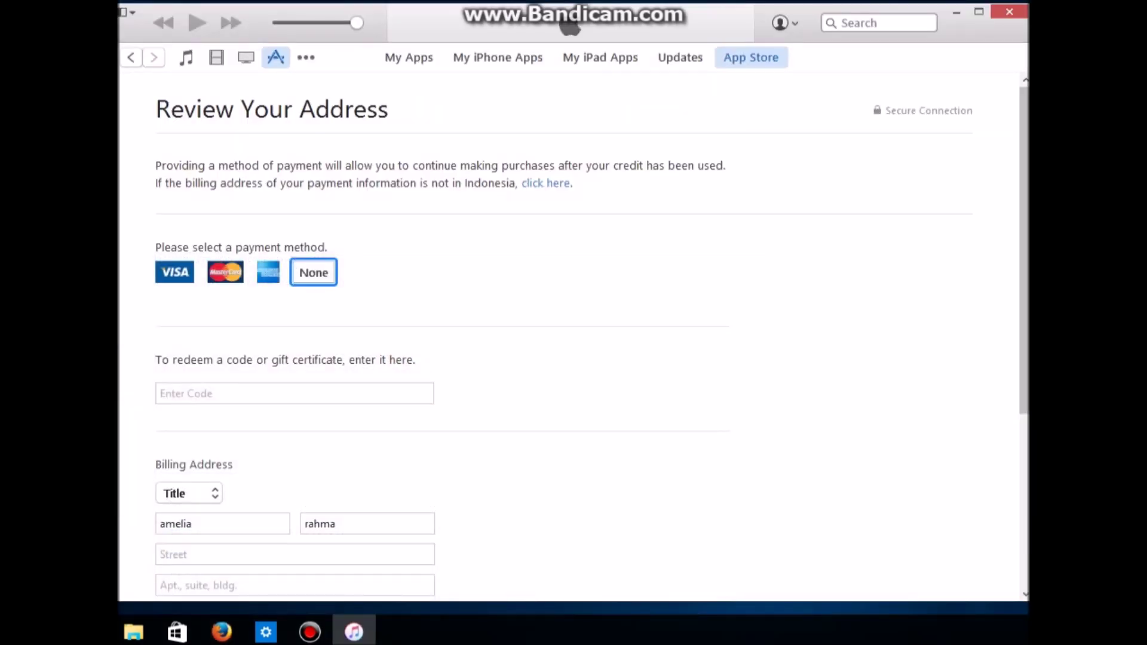
Step: Look over the Review Your Address page, then bring Firefox with the note forward
{"action": "scroll", "coordinate": [317, 281], "scroll_direction": "down", "scroll_amount": 1}
{"action": "scroll", "coordinate": [317, 281], "scroll_direction": "up", "scroll_amount": 1}
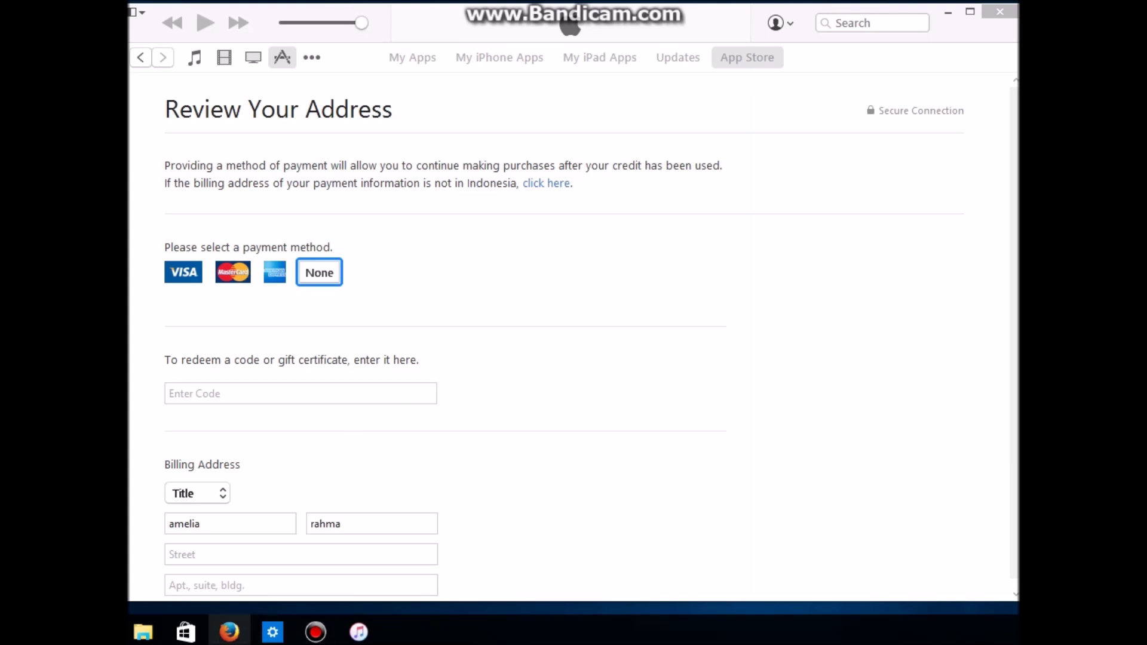
{"action": "left_click", "coordinate": [229, 632]}
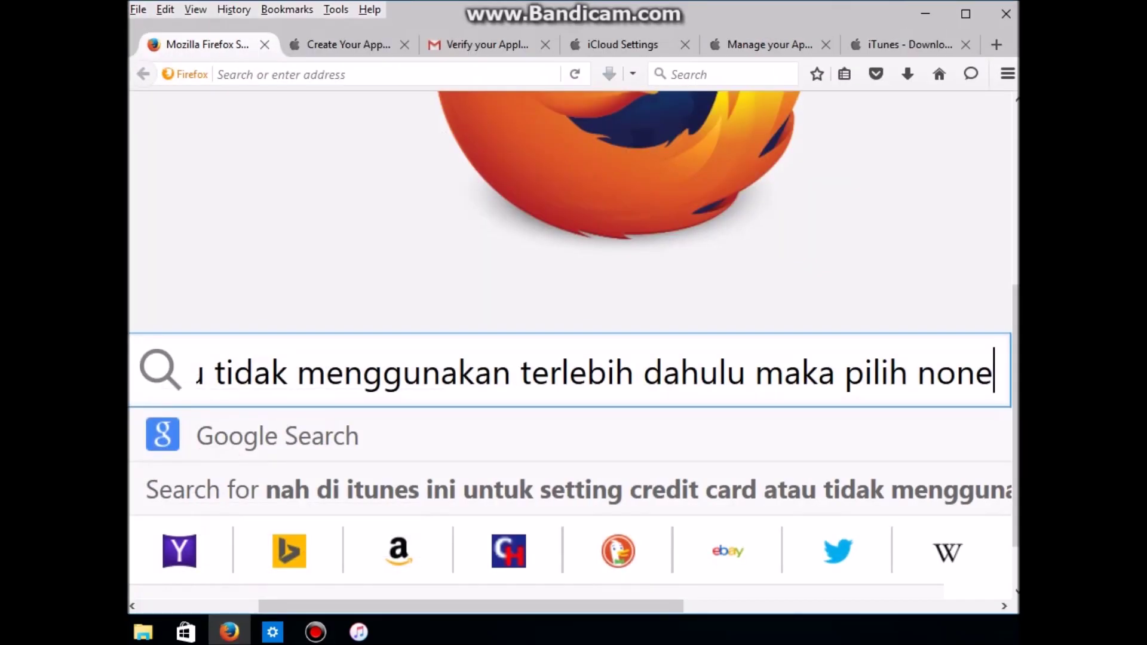
Step: Replace the note with 'APABILA SUDAH MEMILIKI CREDIT CARD SEPERTI DIMENU YANG TERSEDIA BISA DITAMBAHKAN INFORMASINYA.'
{"action": "key", "text": "ctrl+a"}
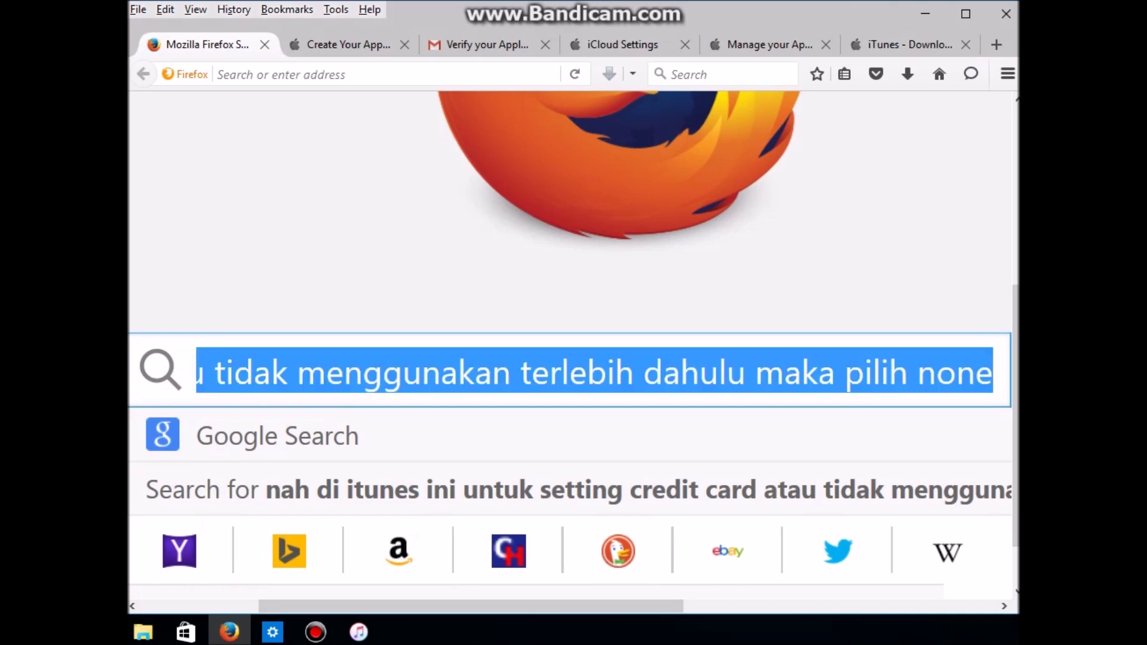
{"action": "type", "text": "APABIL"}
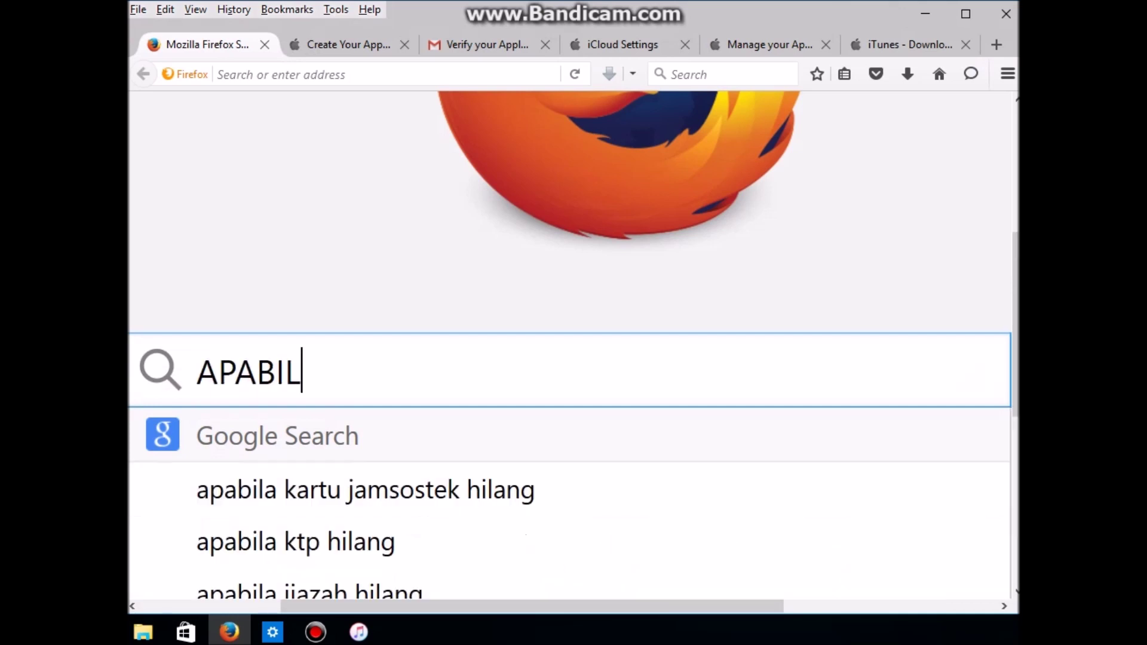
{"action": "type", "text": "A SUDAH "}
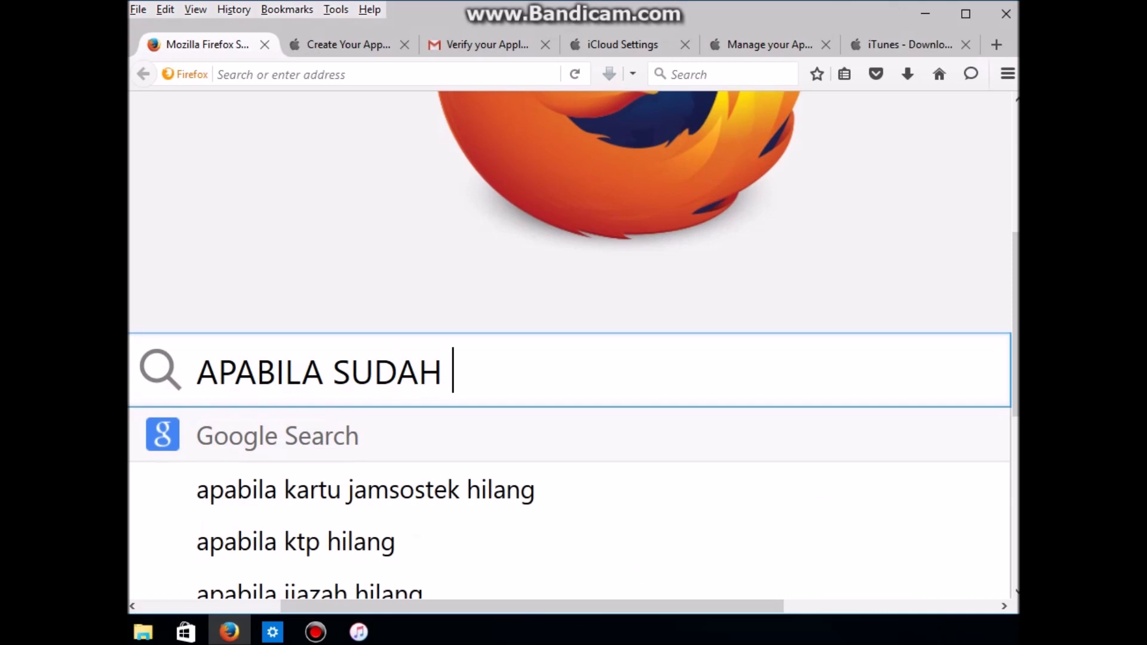
{"action": "type", "text": "MEMILIKI "}
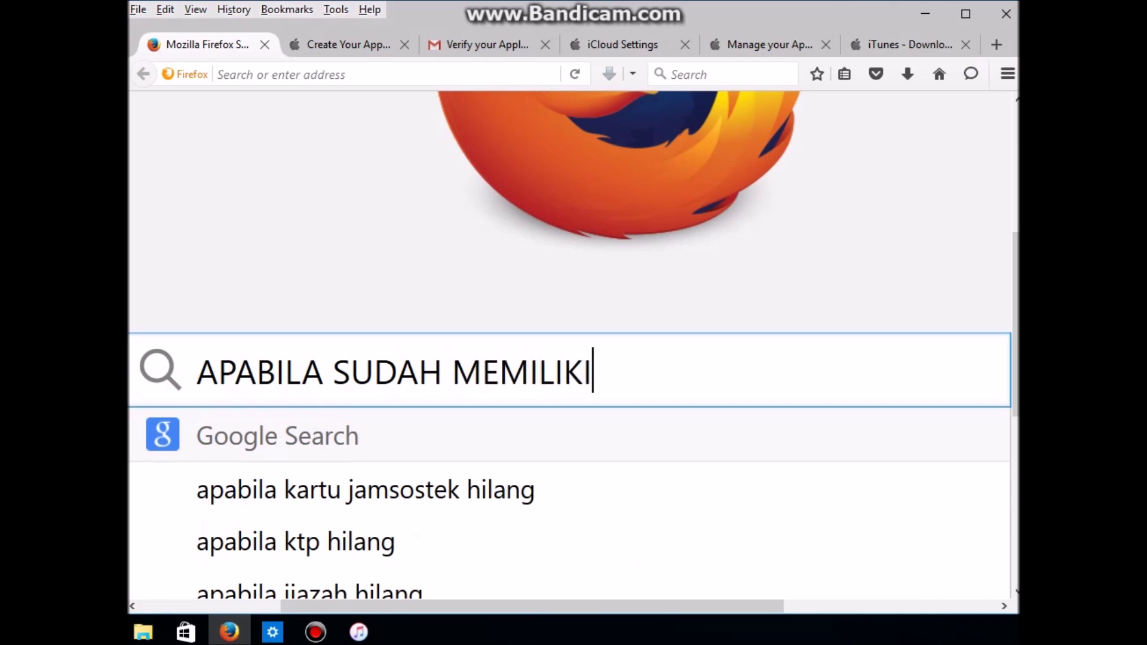
{"action": "type", "text": "CRE"}
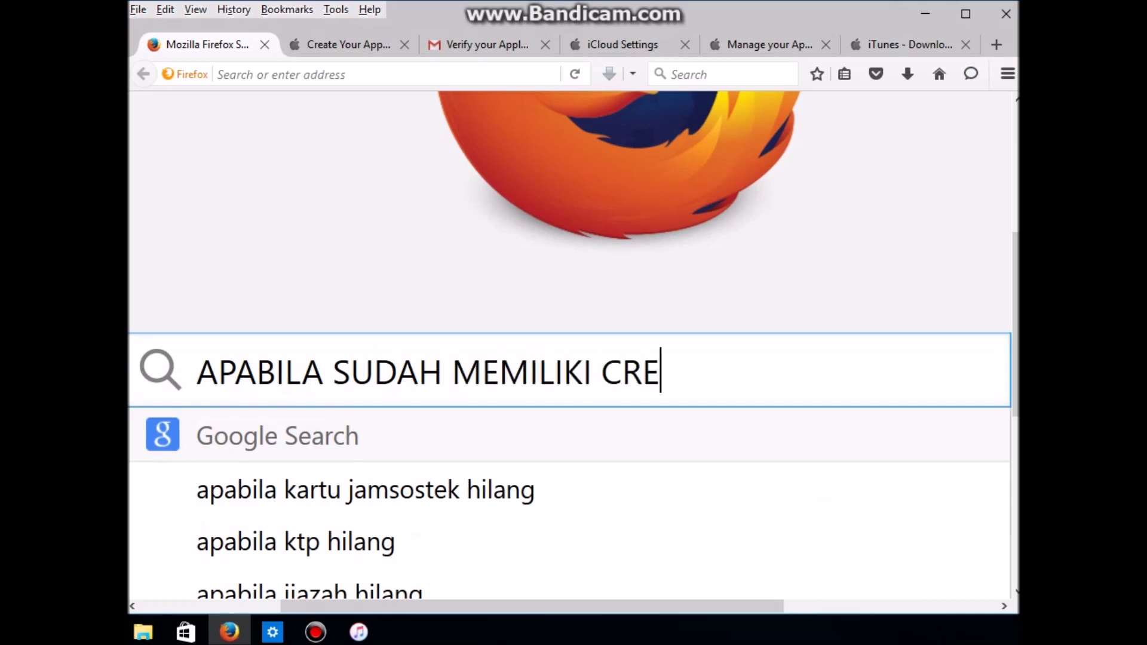
{"action": "type", "text": "DIT CARD D"}
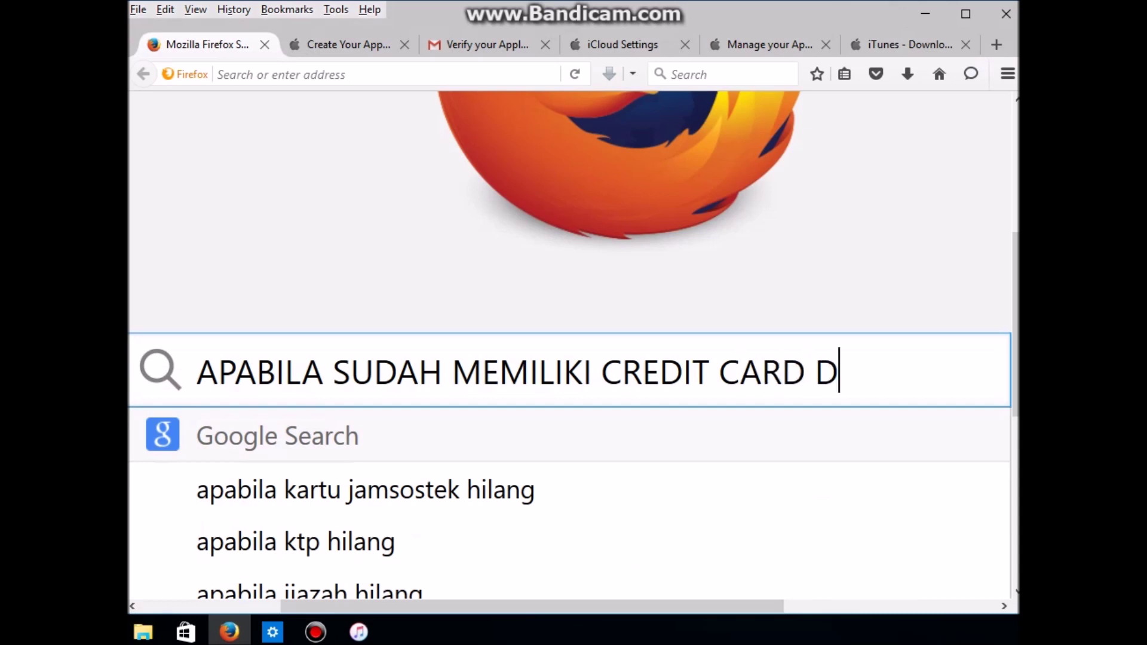
{"action": "key", "text": "BackSpace"}
{"action": "type", "text": "SEPE"}
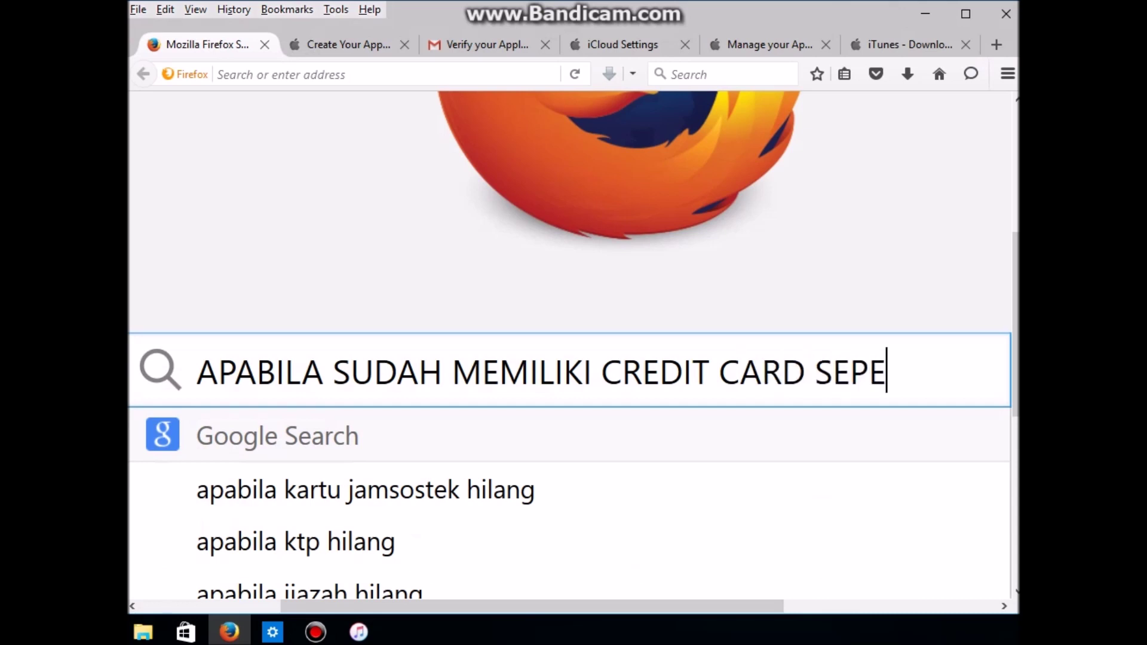
{"action": "type", "text": "RTI DIMEN"}
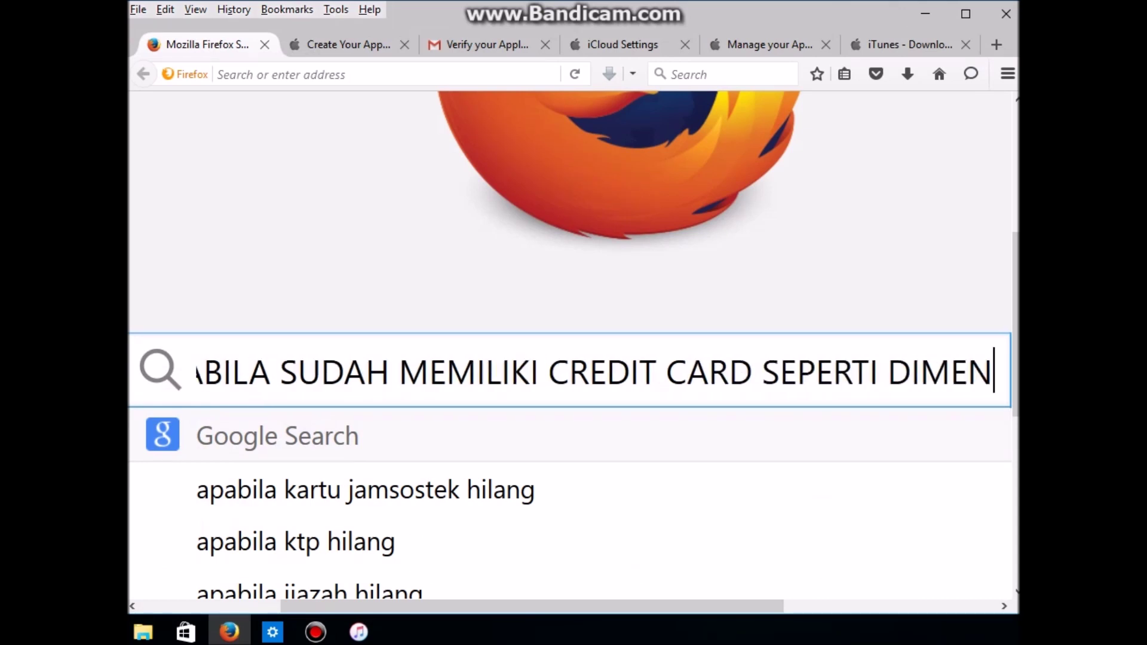
{"action": "type", "text": "U YAN"}
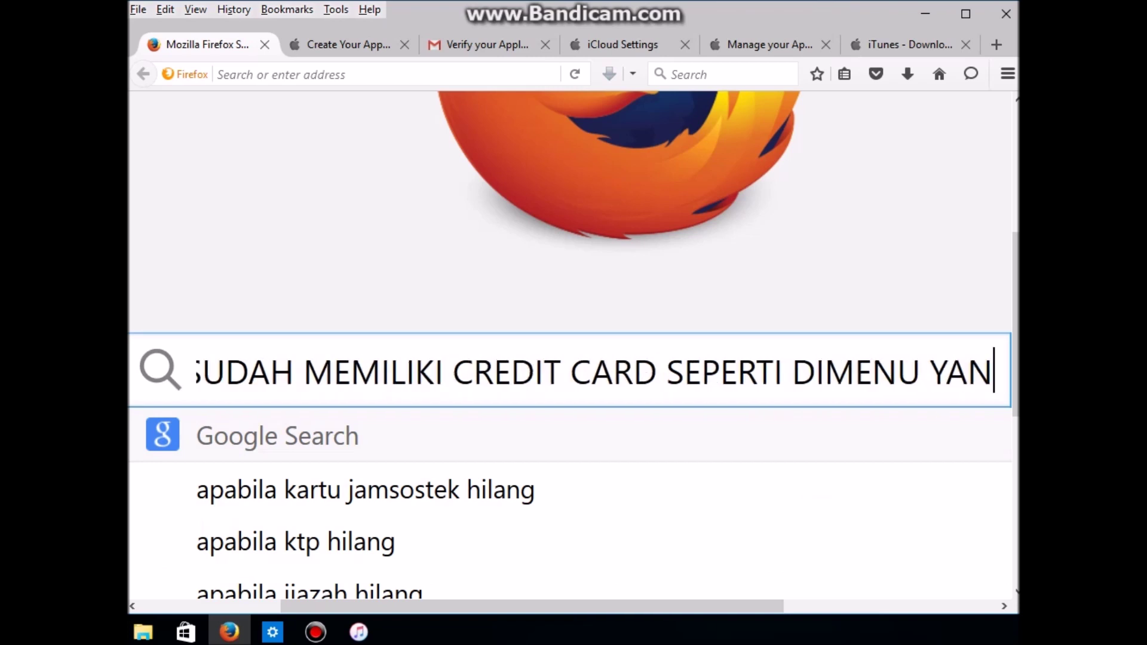
{"action": "type", "text": "G TERSEDIA "}
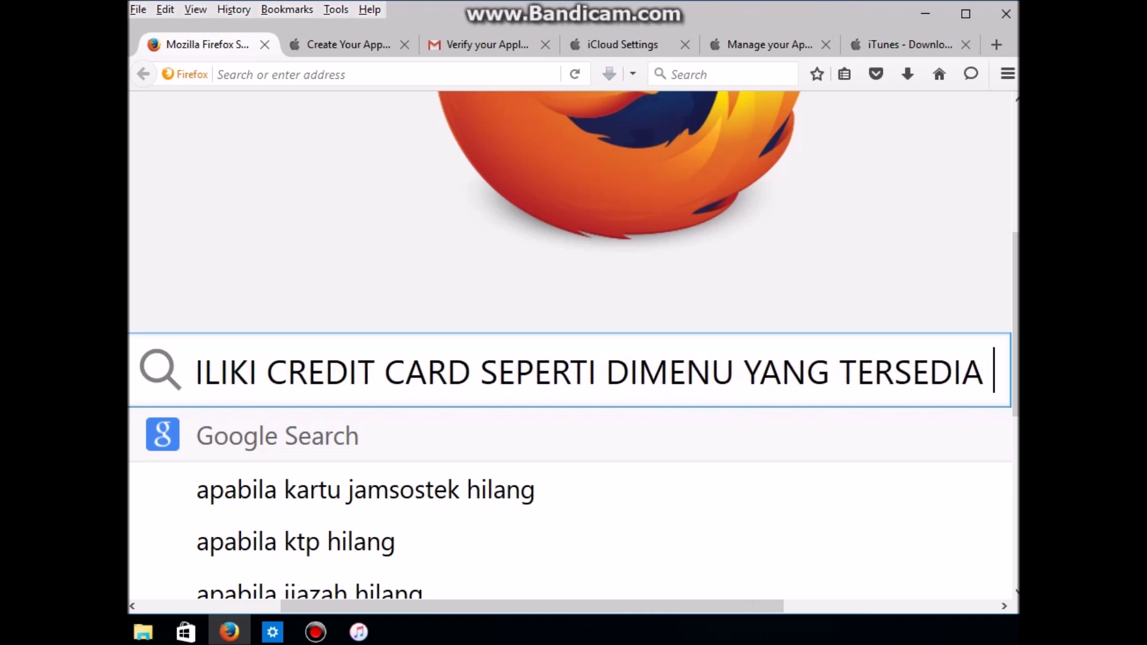
{"action": "type", "text": "BISA DI"}
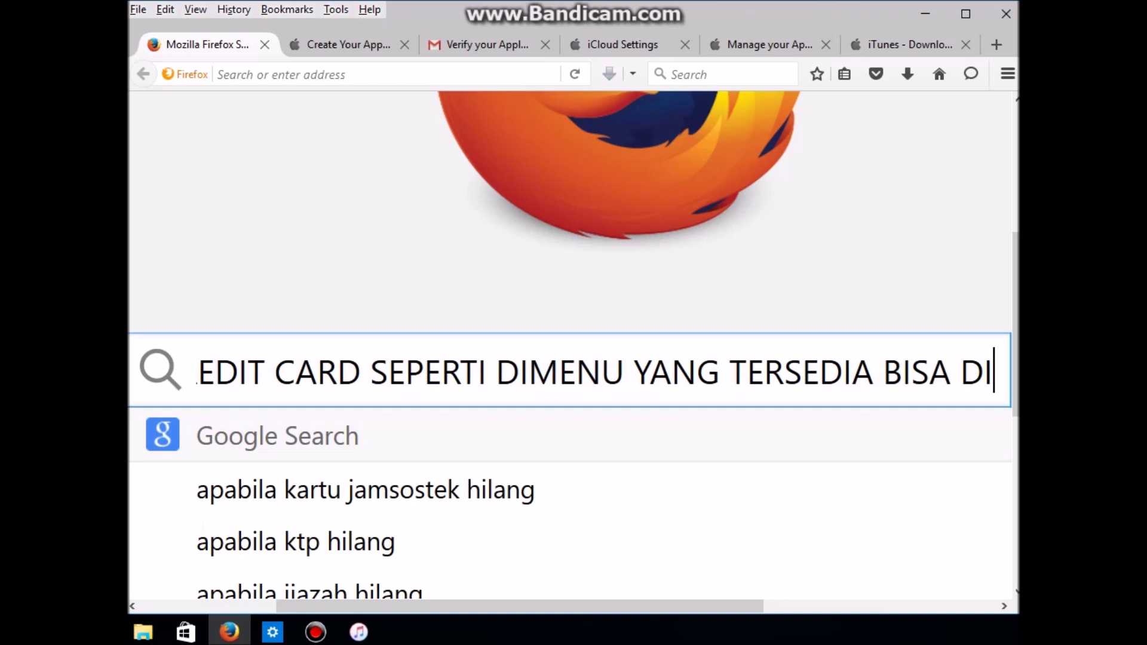
{"action": "type", "text": "TAMBAH"}
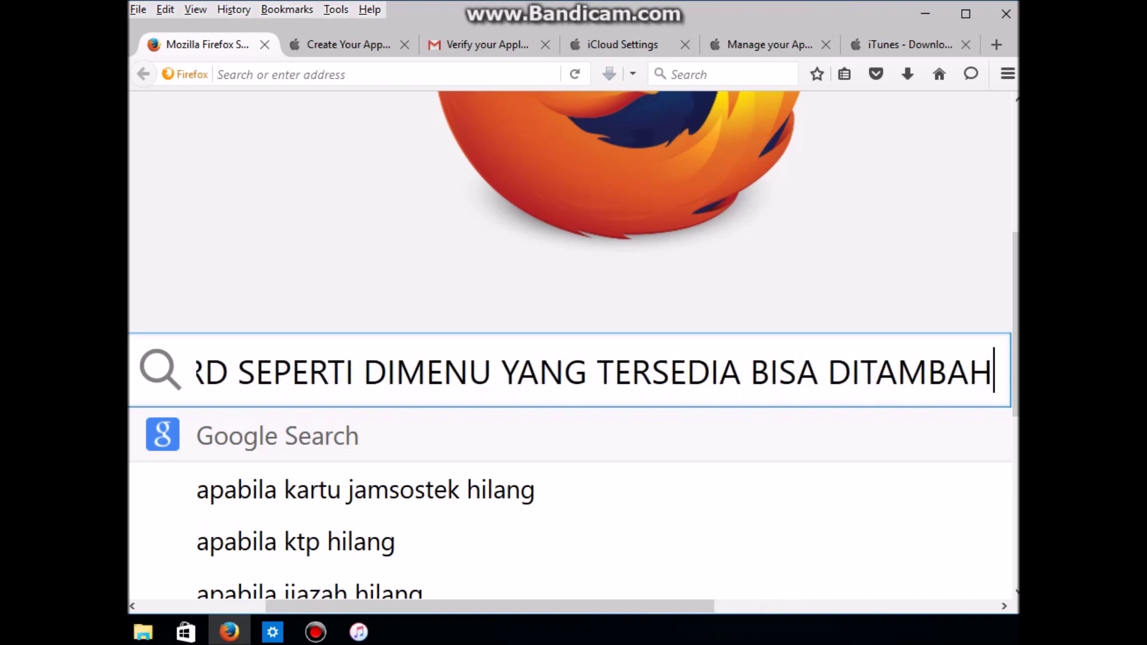
{"action": "type", "text": "KAN I"}
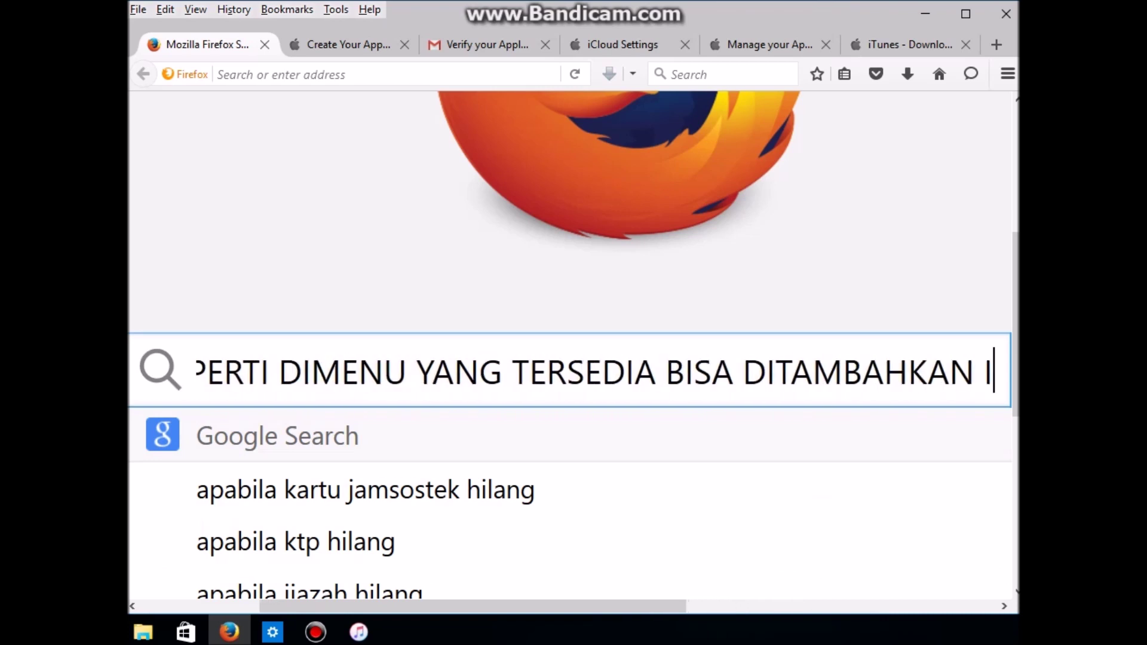
{"action": "type", "text": "NFORMASI"}
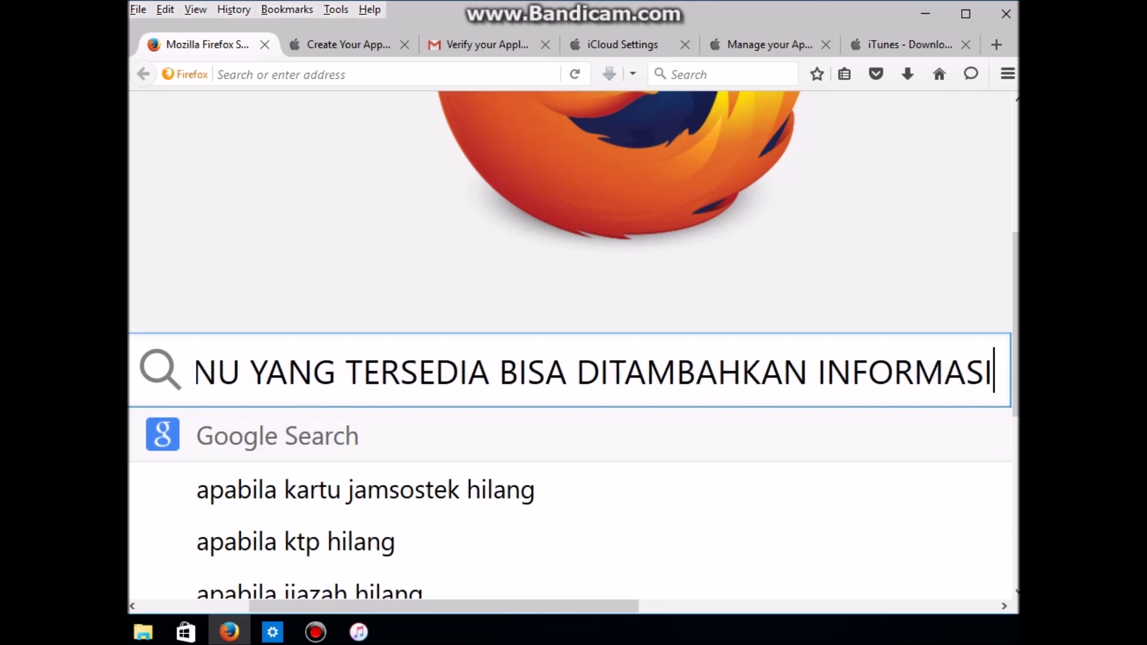
{"action": "type", "text": "NYA"}
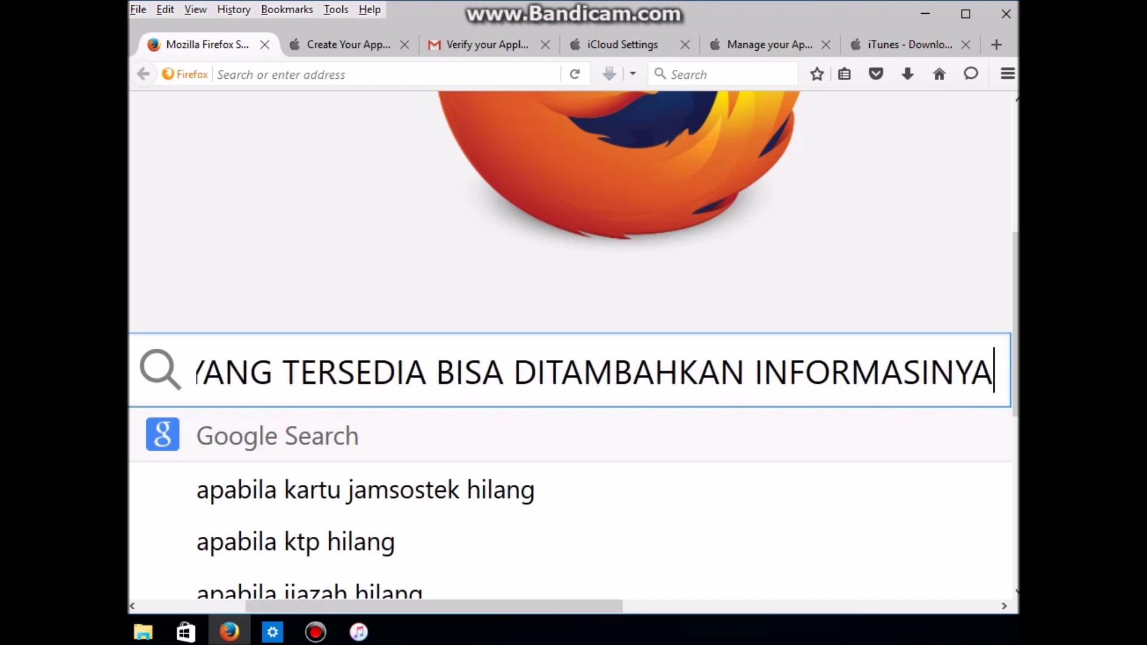
{"action": "type", "text": "."}
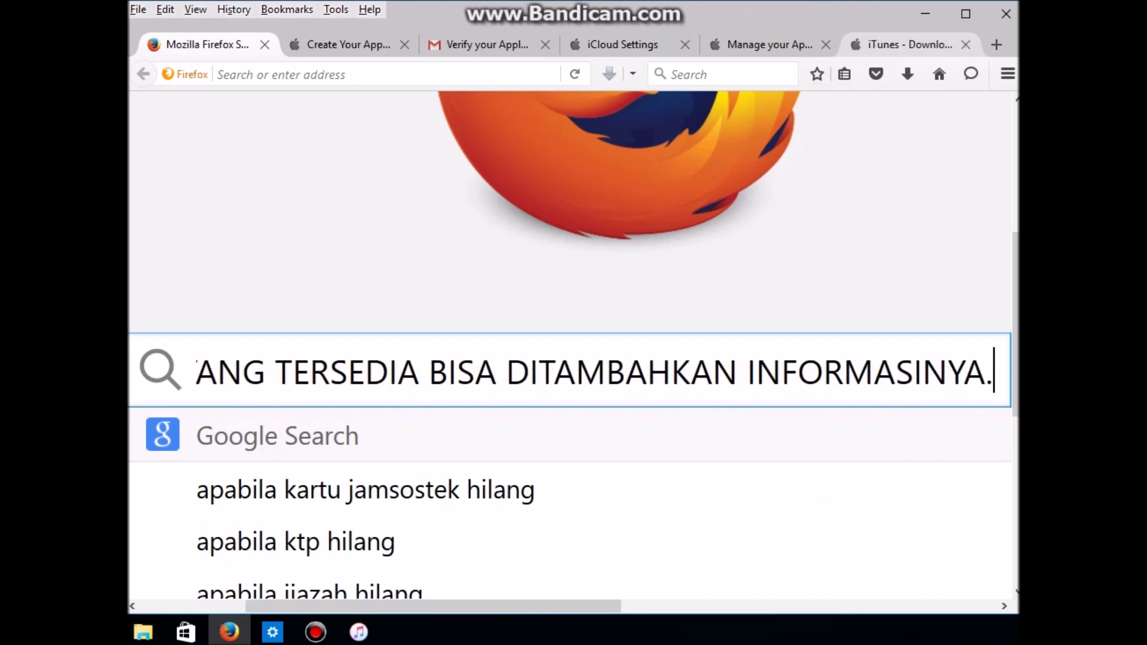
Step: Demonstrate the gift-code field with 'INI UNTUK MENUKAR KODE HADIAH', then clear it again
{"action": "left_click", "coordinate": [925, 13]}
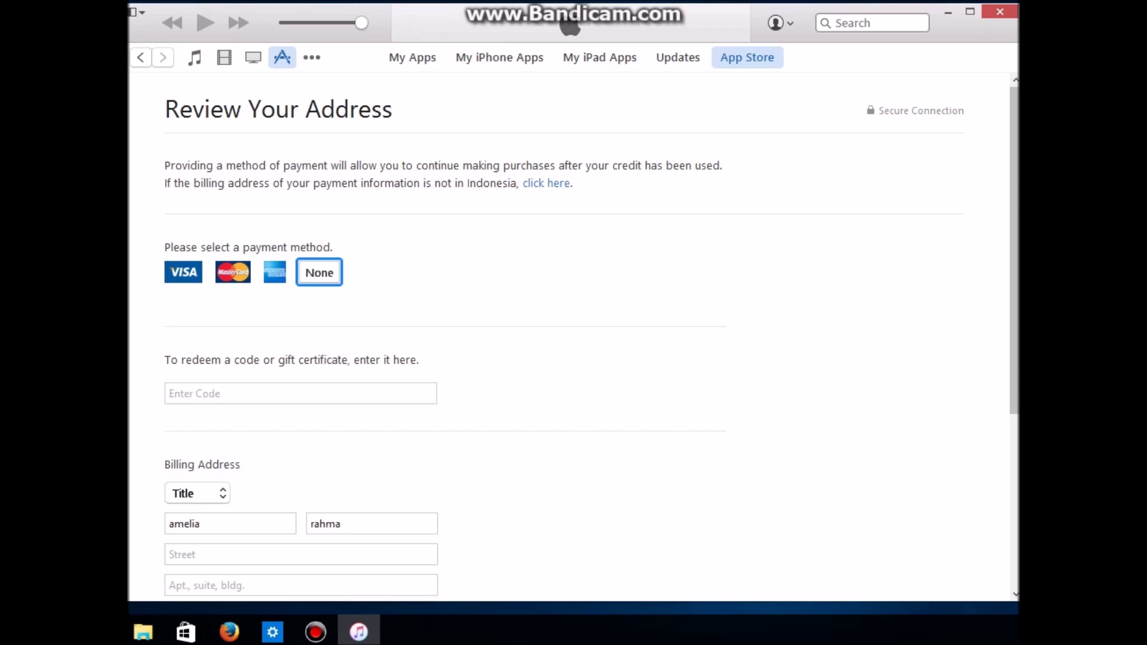
{"action": "scroll", "coordinate": [574, 334], "scroll_direction": "down", "scroll_amount": 3}
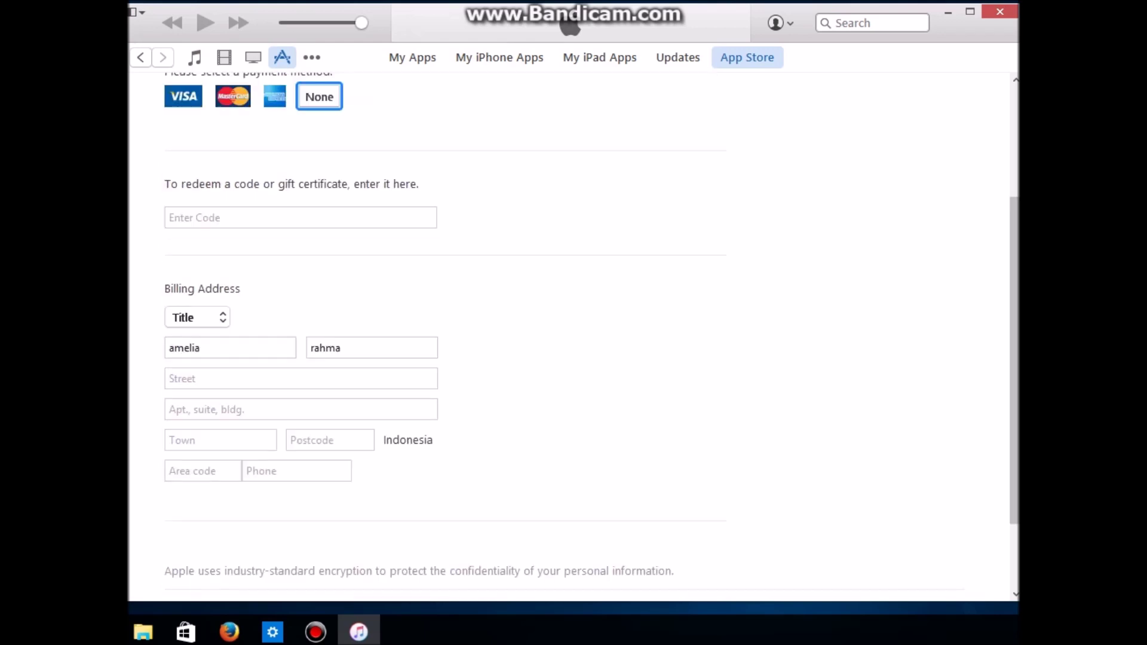
{"action": "left_click", "coordinate": [239, 217]}
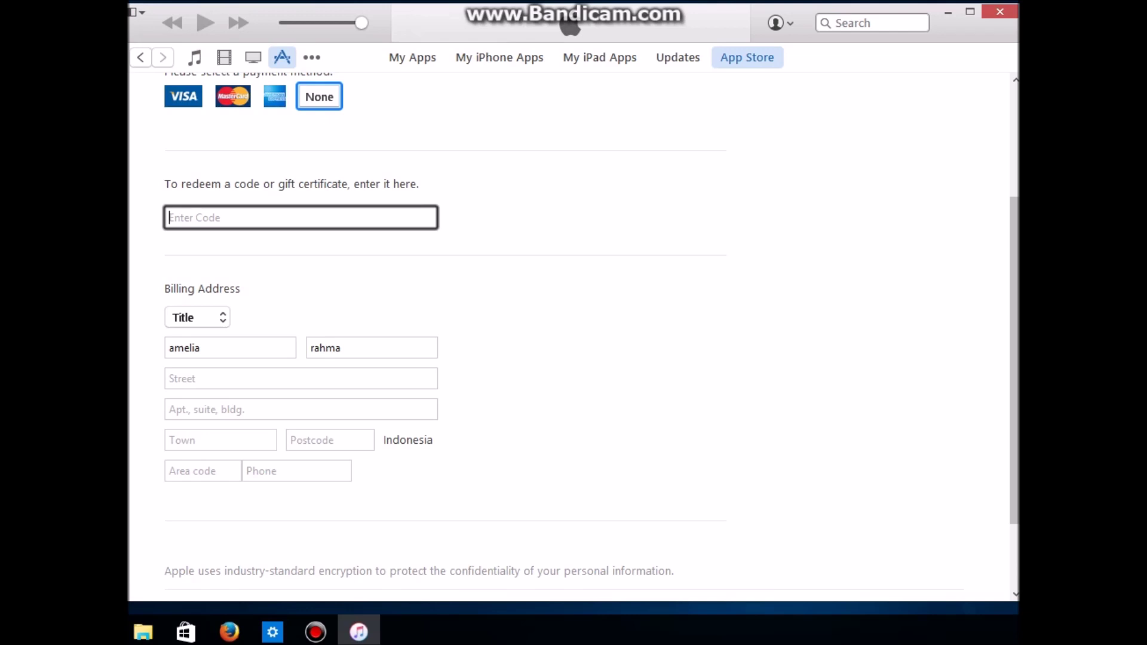
{"action": "type", "text": "INI UNNTU"}
{"action": "key", "text": "BackSpace"}
{"action": "key", "text": "BackSpace"}
{"action": "key", "text": "BackSpace"}
{"action": "type", "text": "TUK MENUKAR KODE"}
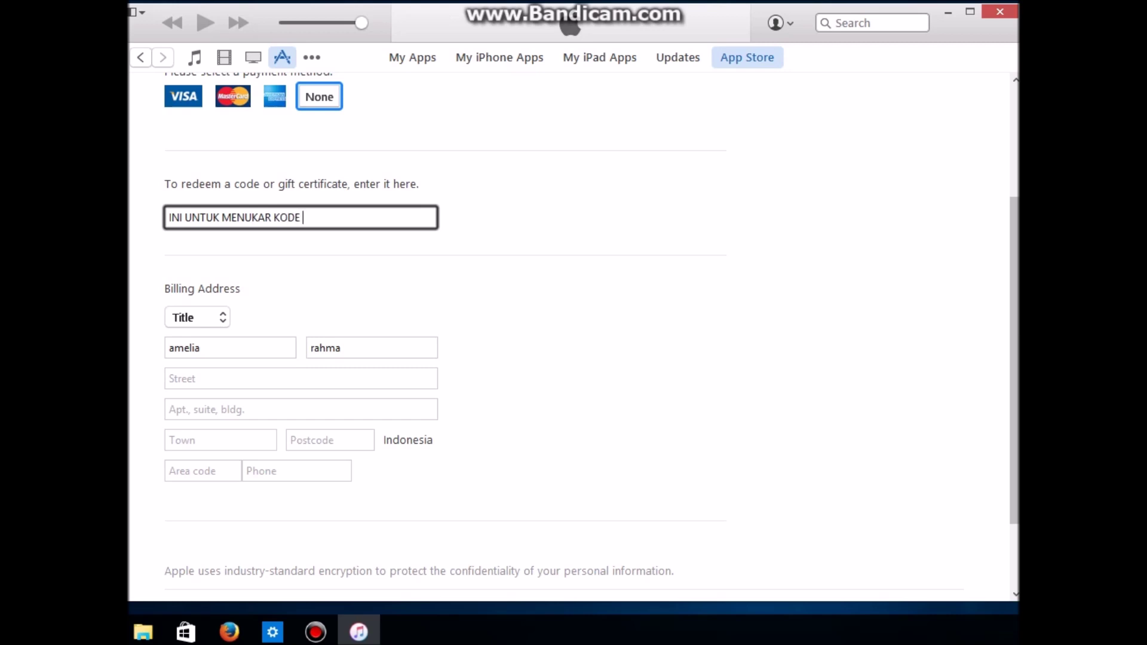
{"action": "type", "text": " HADIAH"}
{"action": "key", "text": "ctrl+a"}
{"action": "key", "text": "BackSpace"}
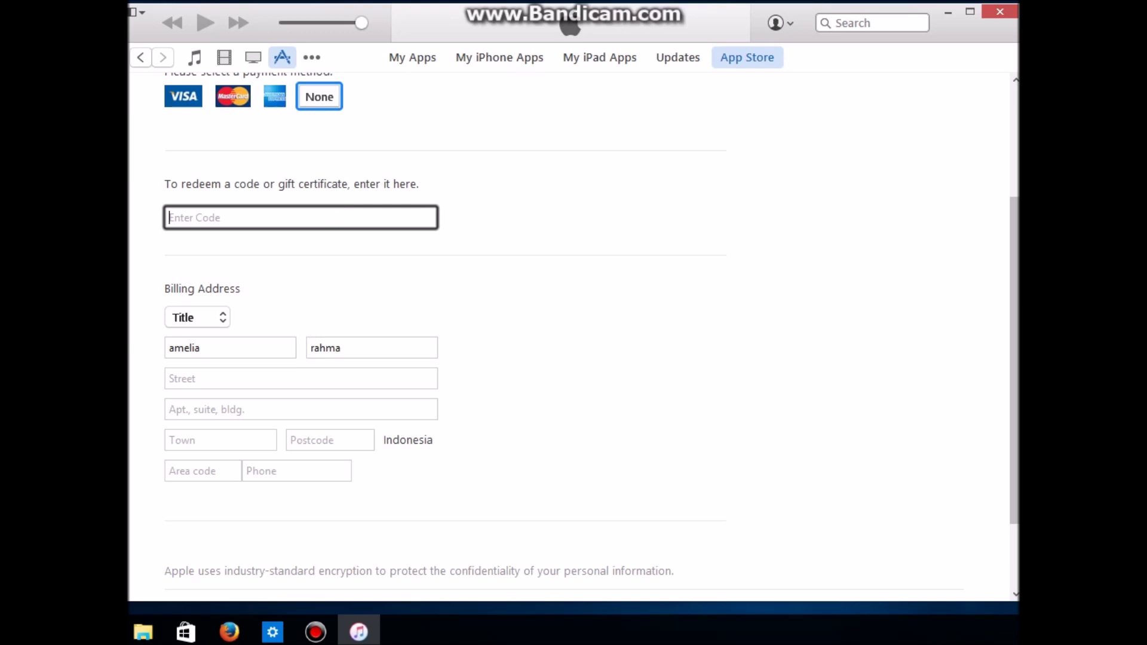
{"action": "left_click", "coordinate": [197, 317]}
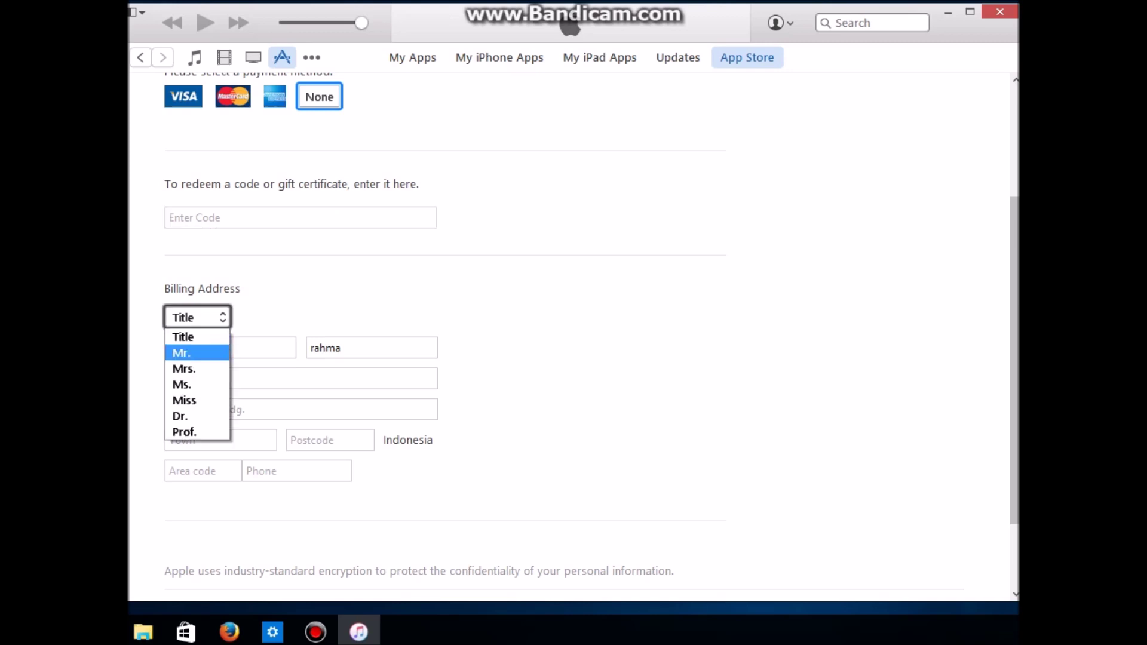
Step: Set the billing title to Miss and fill in the street and building lines
{"action": "left_click", "coordinate": [212, 372]}
{"action": "left_click", "coordinate": [197, 318]}
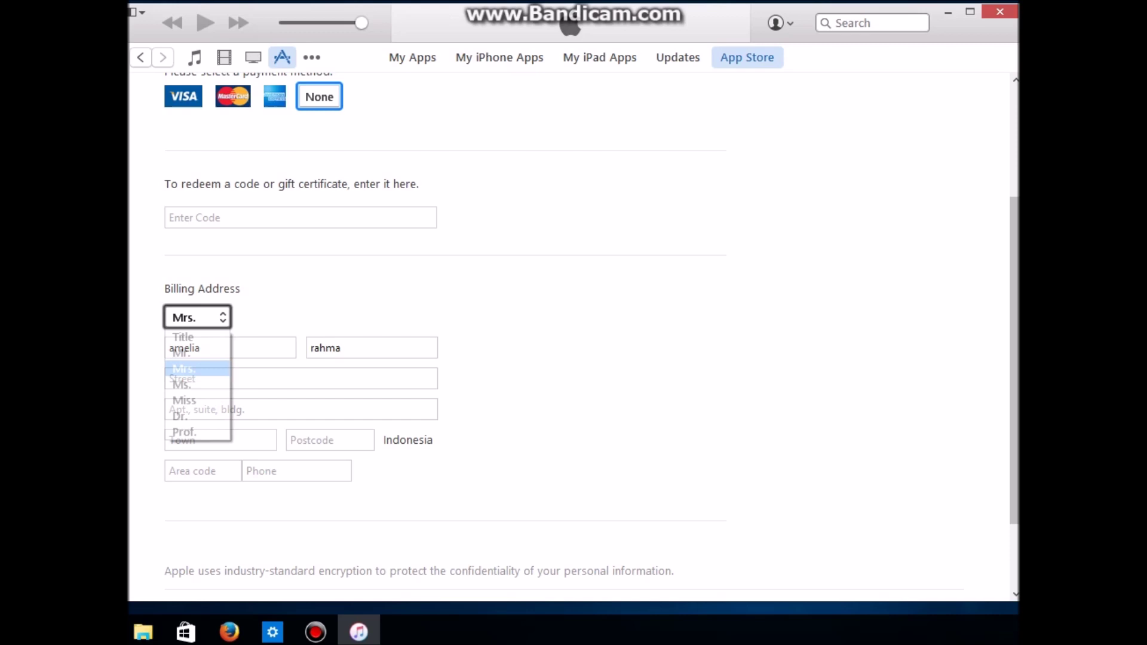
{"action": "left_click", "coordinate": [212, 401]}
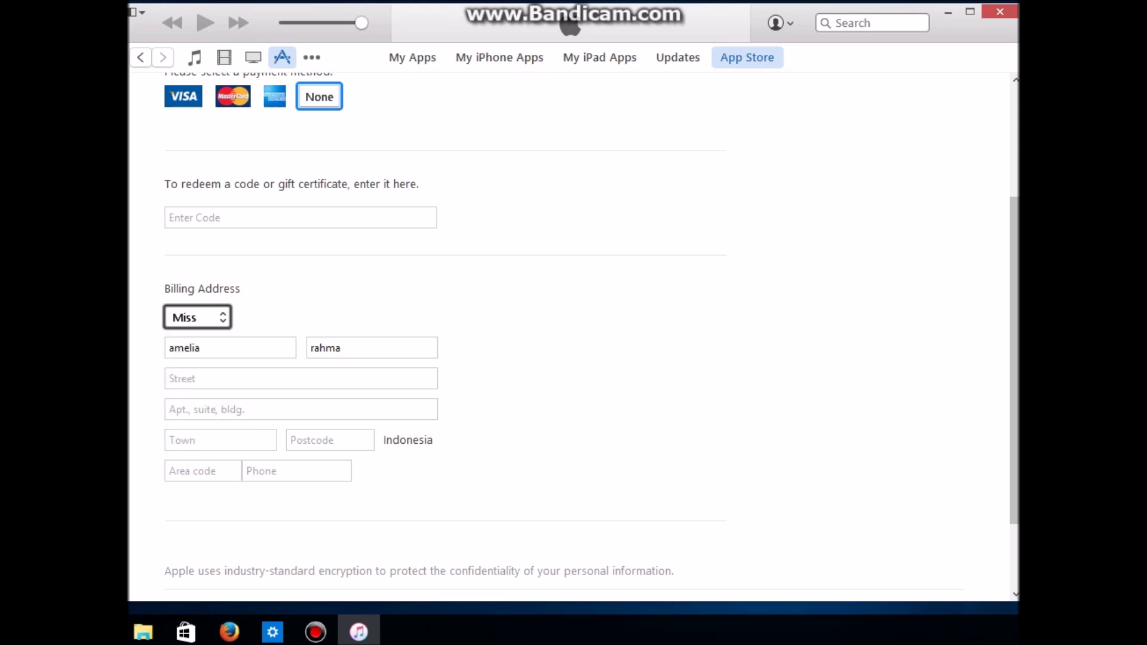
{"action": "left_click", "coordinate": [263, 379]}
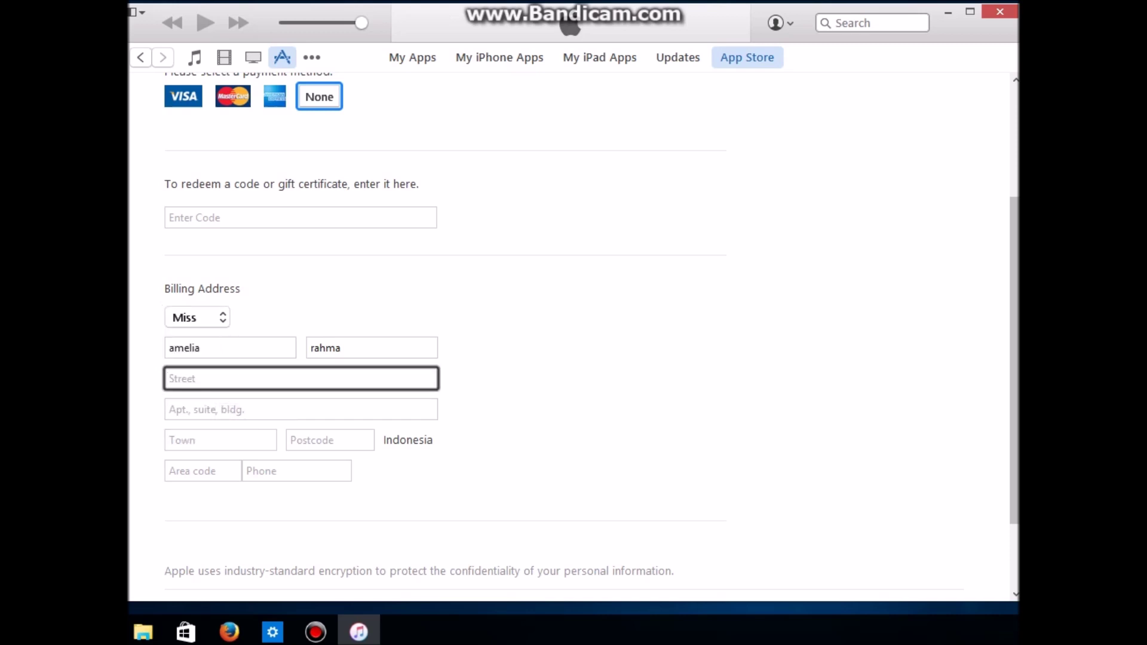
{"action": "type", "text": "JAKARTA"}
{"action": "left_click", "coordinate": [298, 409]}
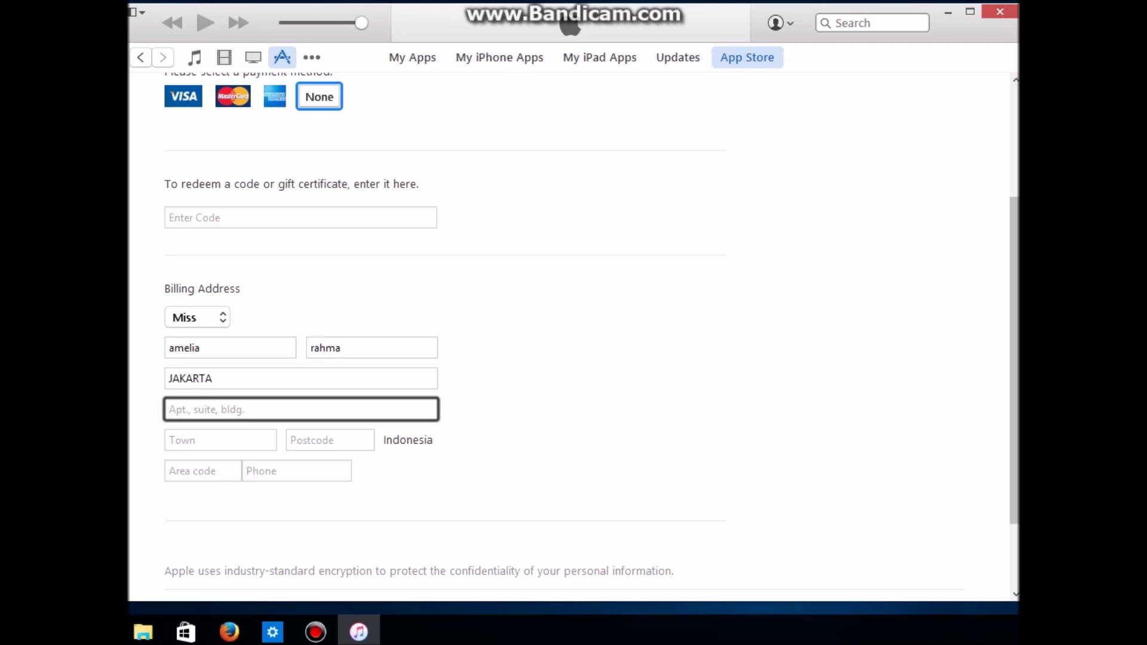
{"action": "type", "text": "PIK"}
Step: Enter the town, postcode, area code and phone number of the billing address
{"action": "left_click", "coordinate": [220, 440]}
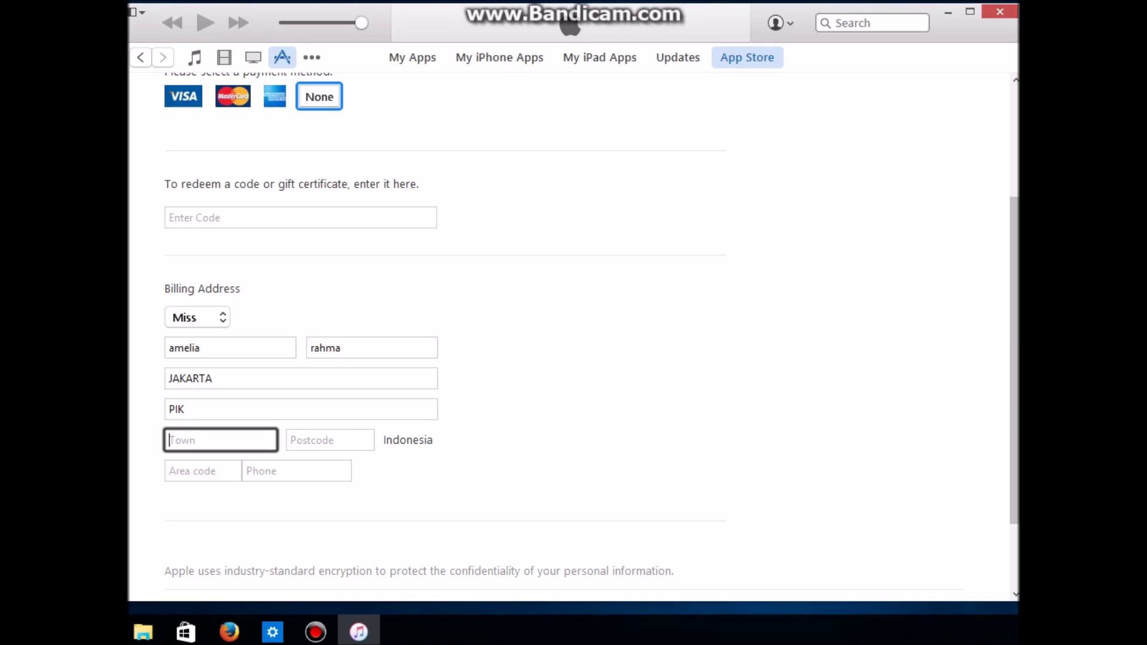
{"action": "type", "text": "2"}
{"action": "left_click", "coordinate": [330, 441]}
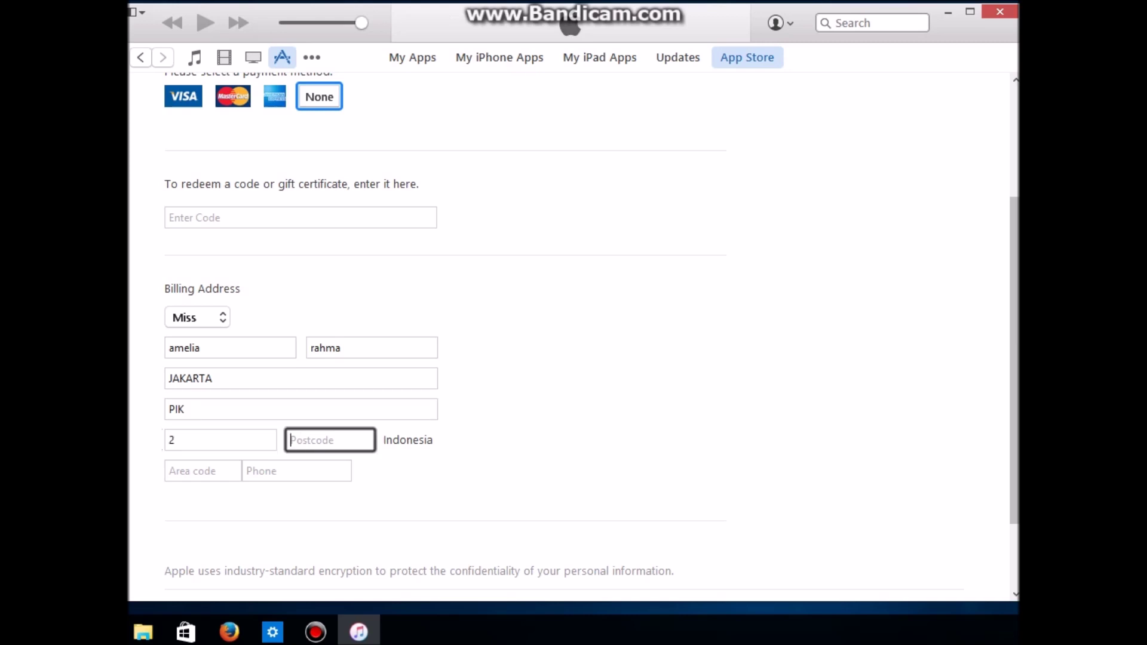
{"action": "type", "text": "11850"}
{"action": "left_click", "coordinate": [202, 471]}
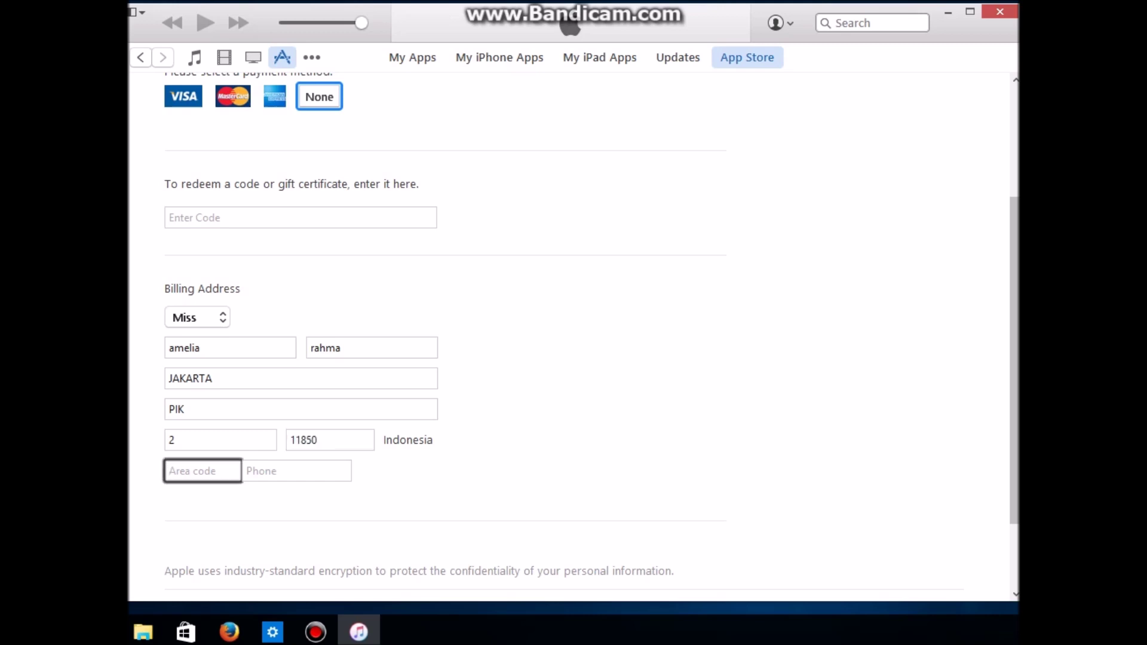
{"action": "left_click", "coordinate": [297, 471]}
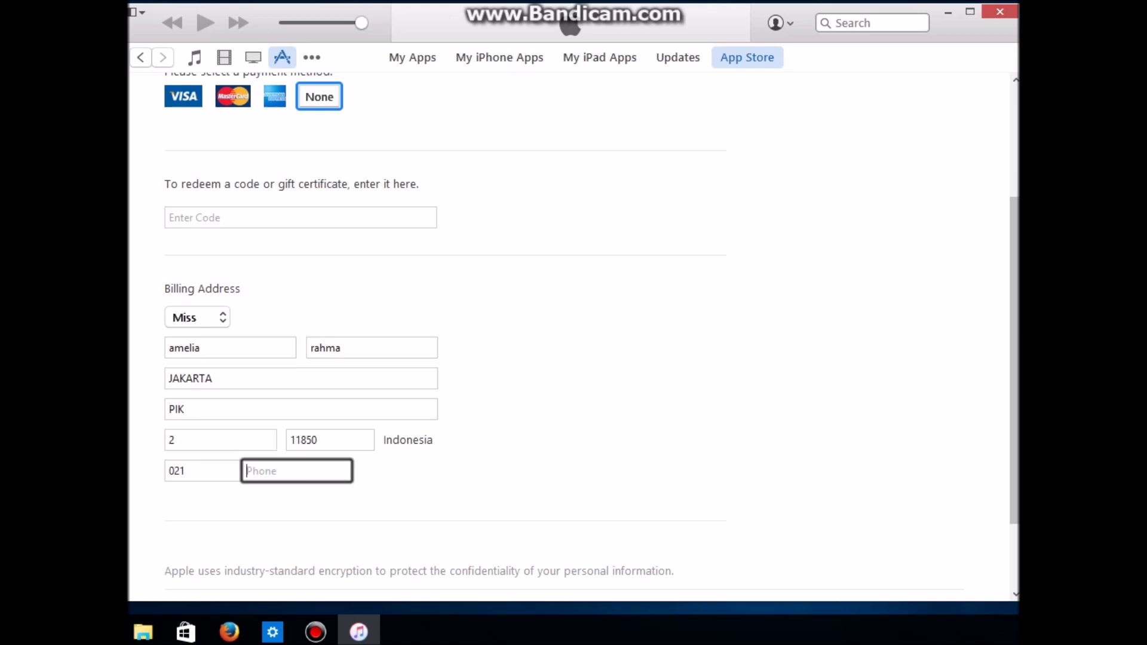
{"action": "key", "text": "Tab"}
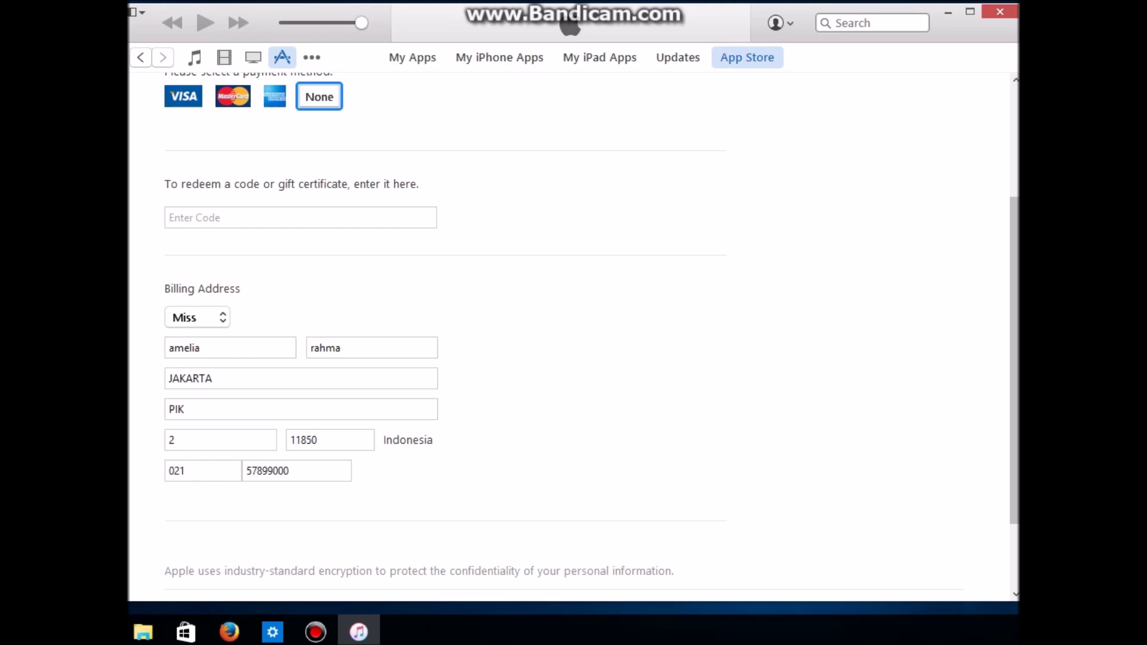
{"action": "scroll", "coordinate": [574, 337], "scroll_direction": "down", "scroll_amount": 3}
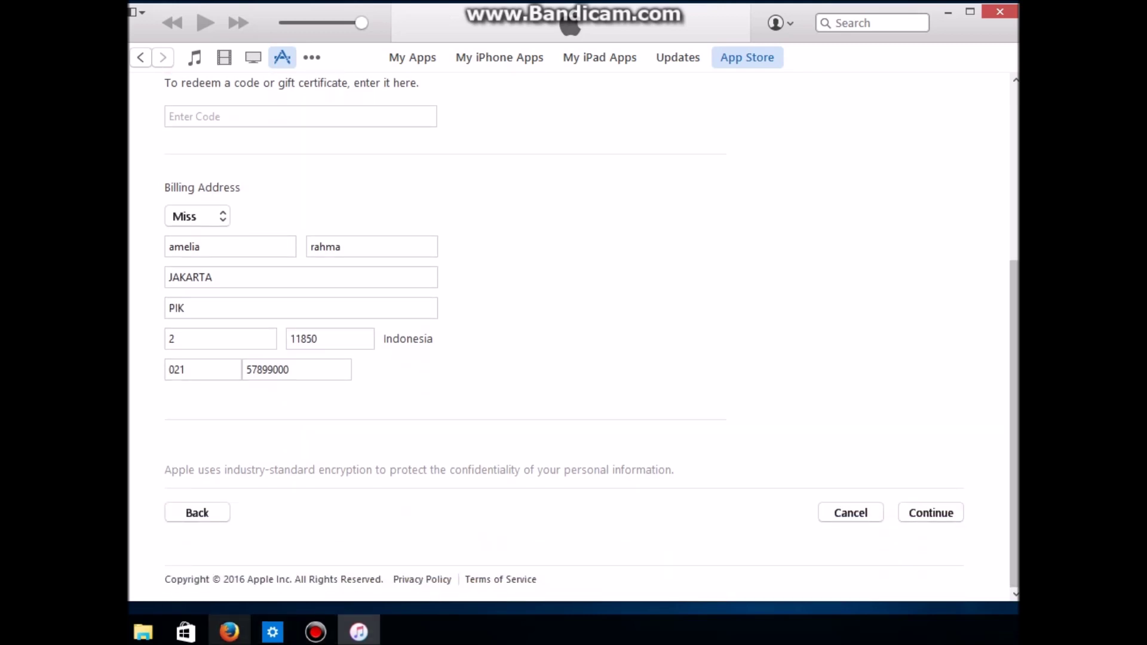
Step: Change the Firefox note to 'UNTUK INFO YANG TADI HAUS VALID YA, INI SEBAGAI CONTOH SAJA'
{"action": "left_click", "coordinate": [230, 632]}
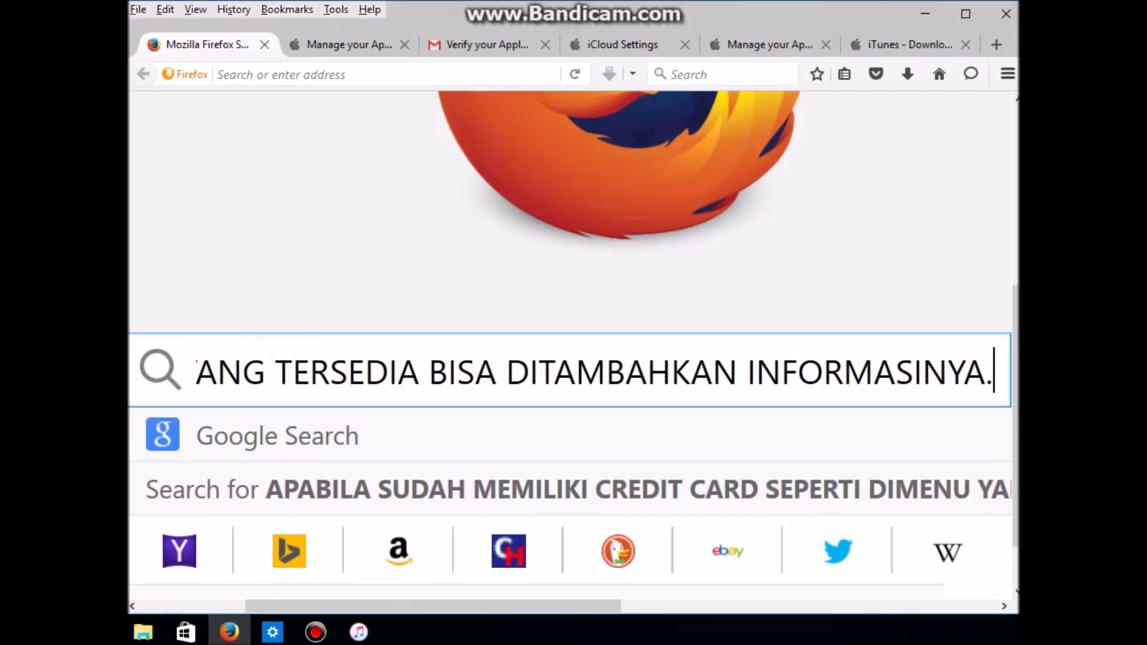
{"action": "key", "text": "ctrl+a"}
{"action": "type", "text": "UNTU"}
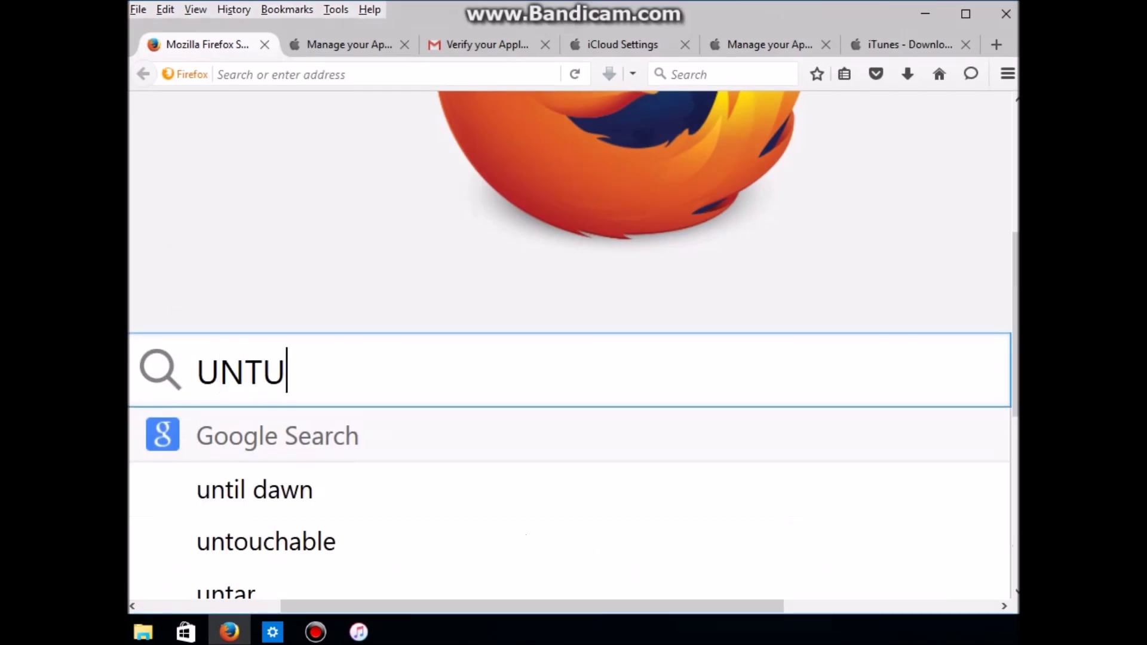
{"action": "type", "text": "K INFO "}
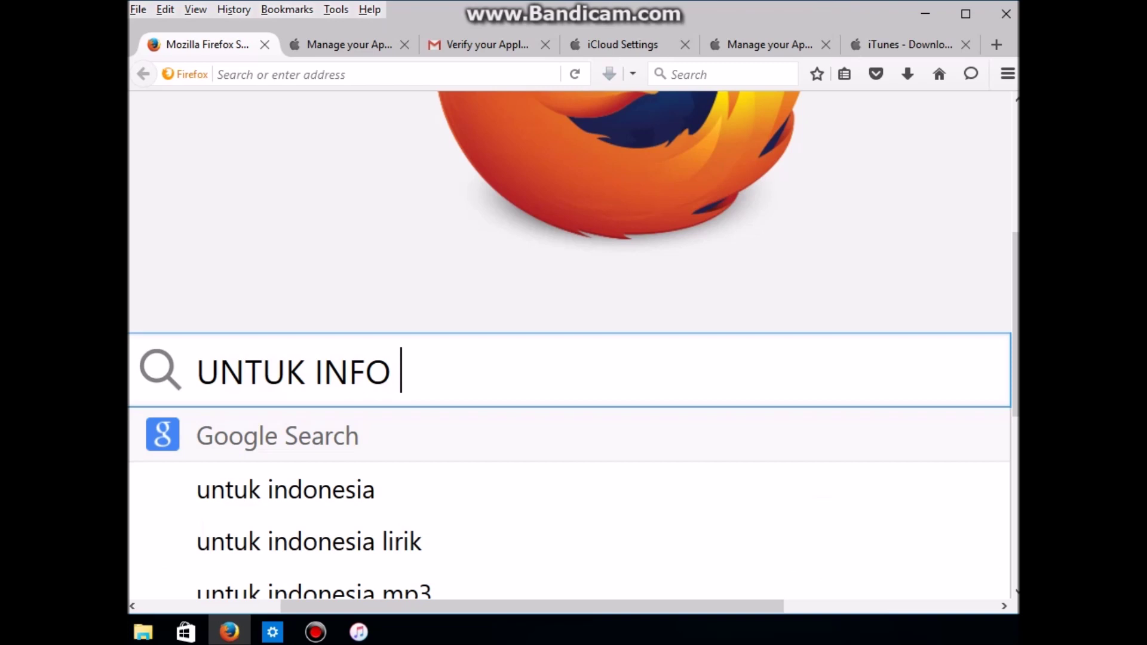
{"action": "type", "text": "YANG TADI "}
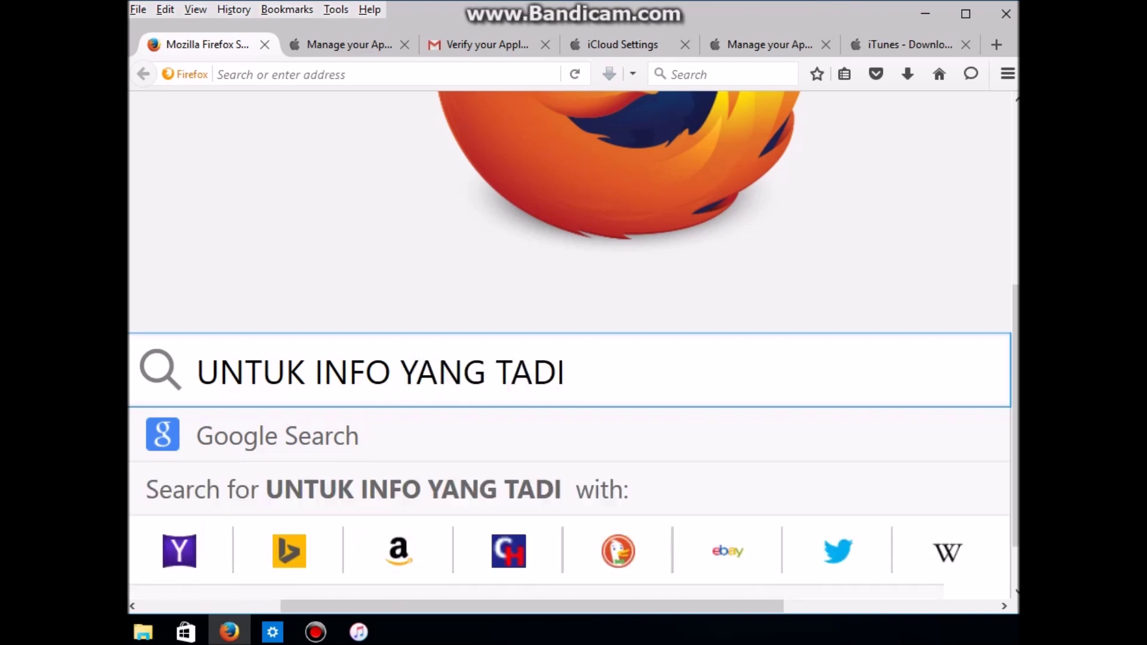
{"action": "type", "text": "HAUS F"}
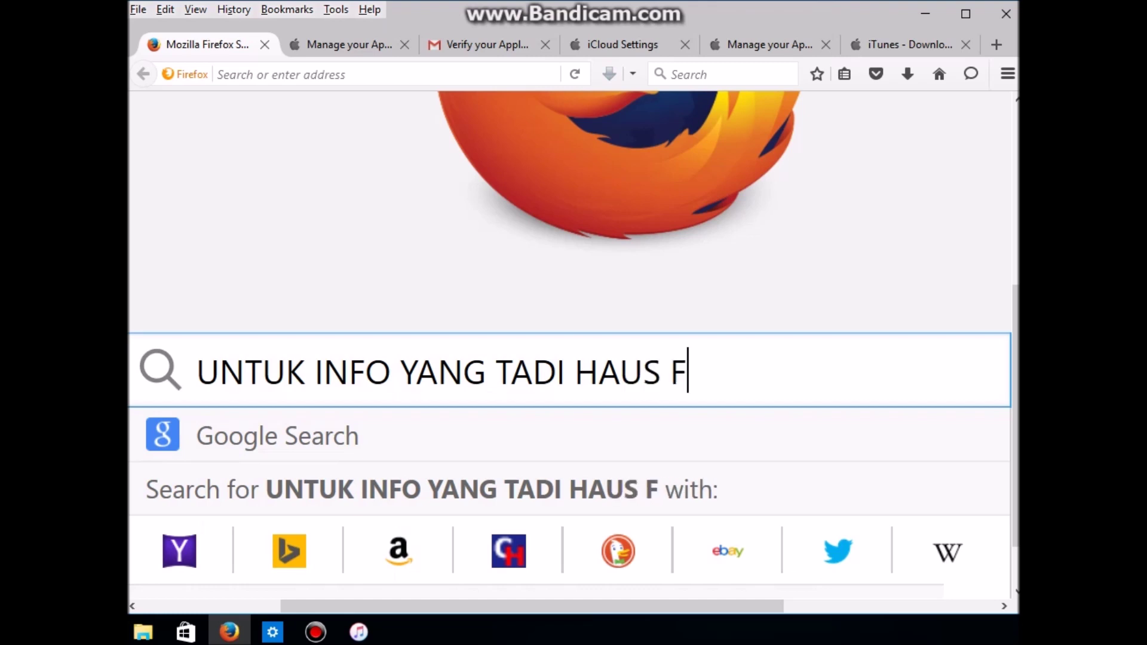
{"action": "key", "text": "BackSpace"}
{"action": "type", "text": "VA"}
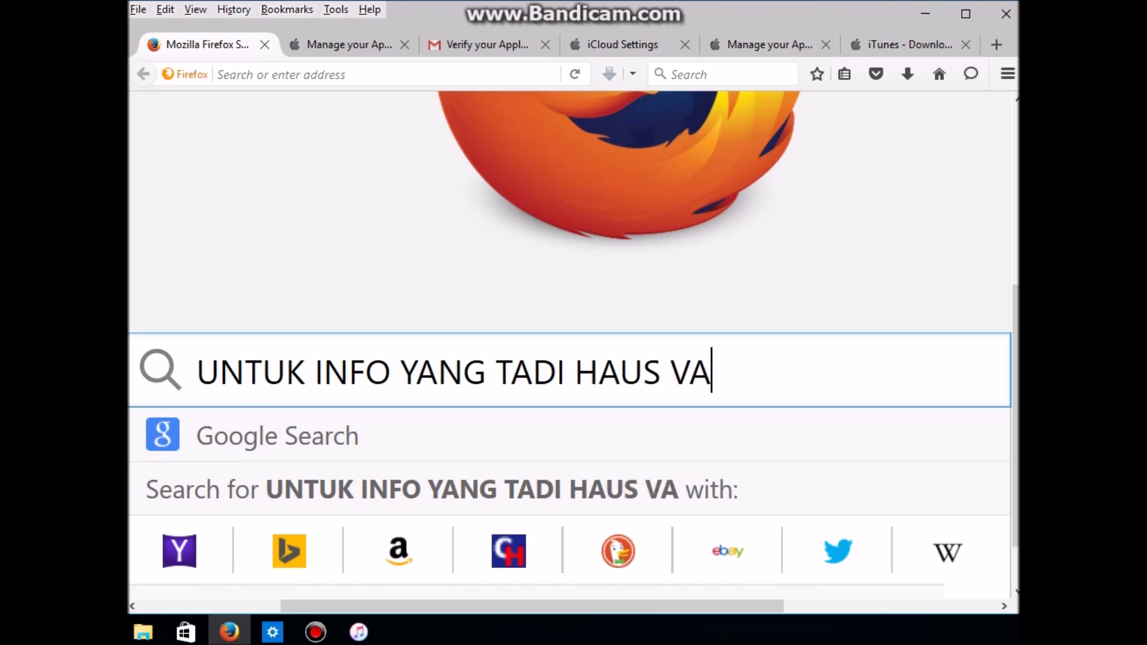
{"action": "type", "text": "LID YA"}
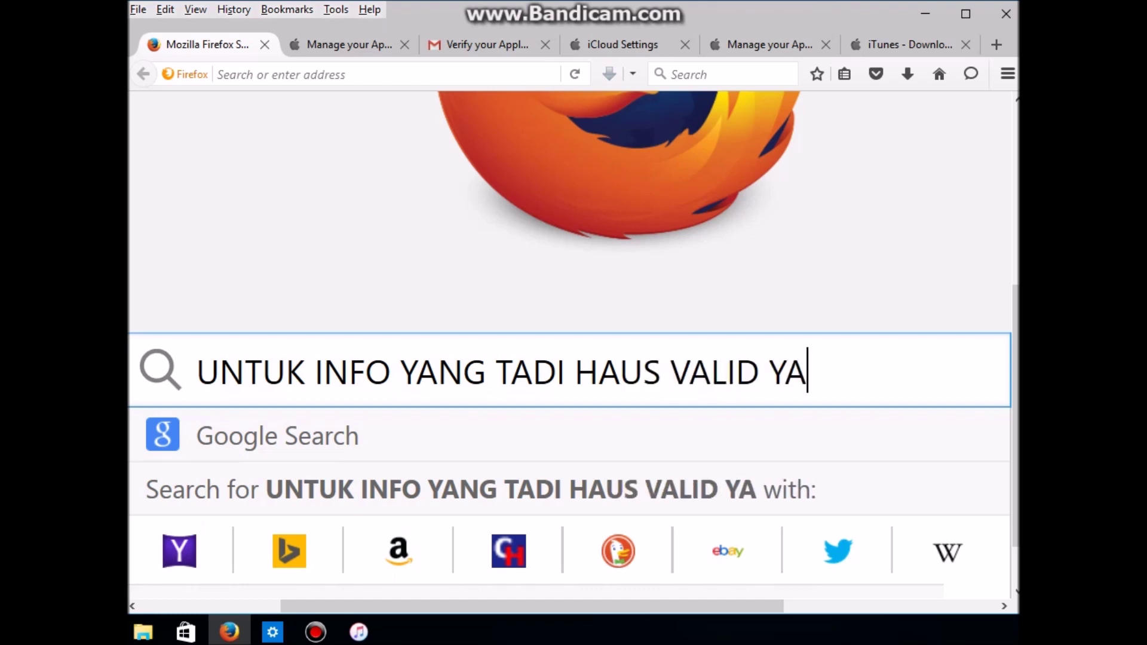
{"action": "type", "text": ", INI SE"}
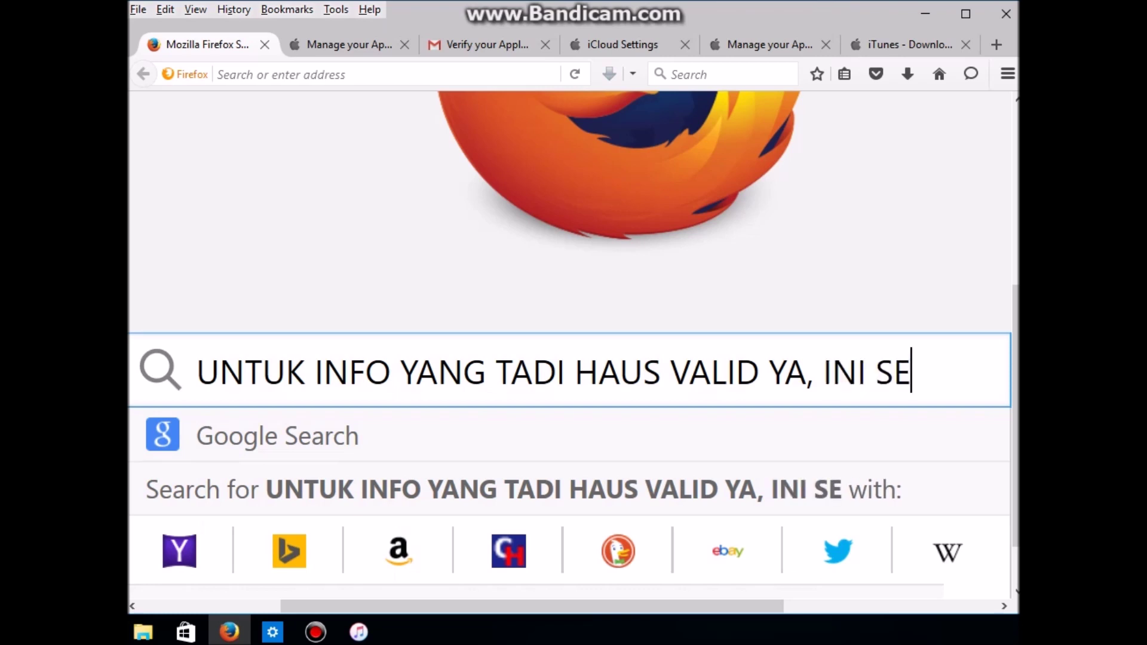
{"action": "type", "text": "BAGAI CON"}
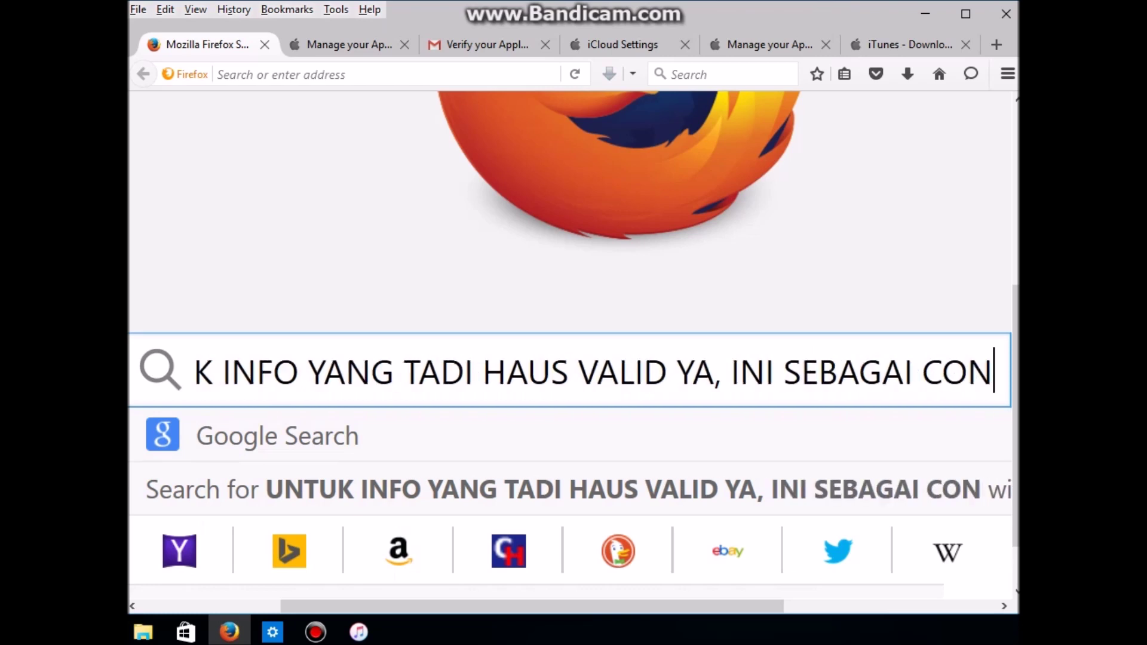
{"action": "type", "text": "TOH SAJA"}
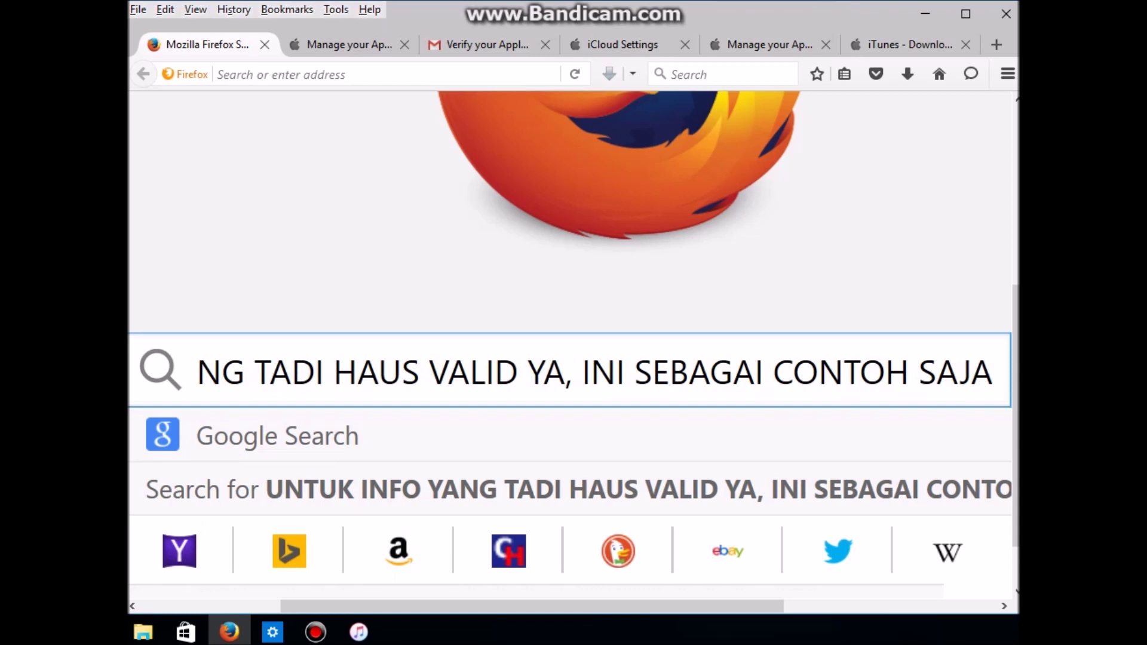
{"action": "left_click", "coordinate": [926, 13]}
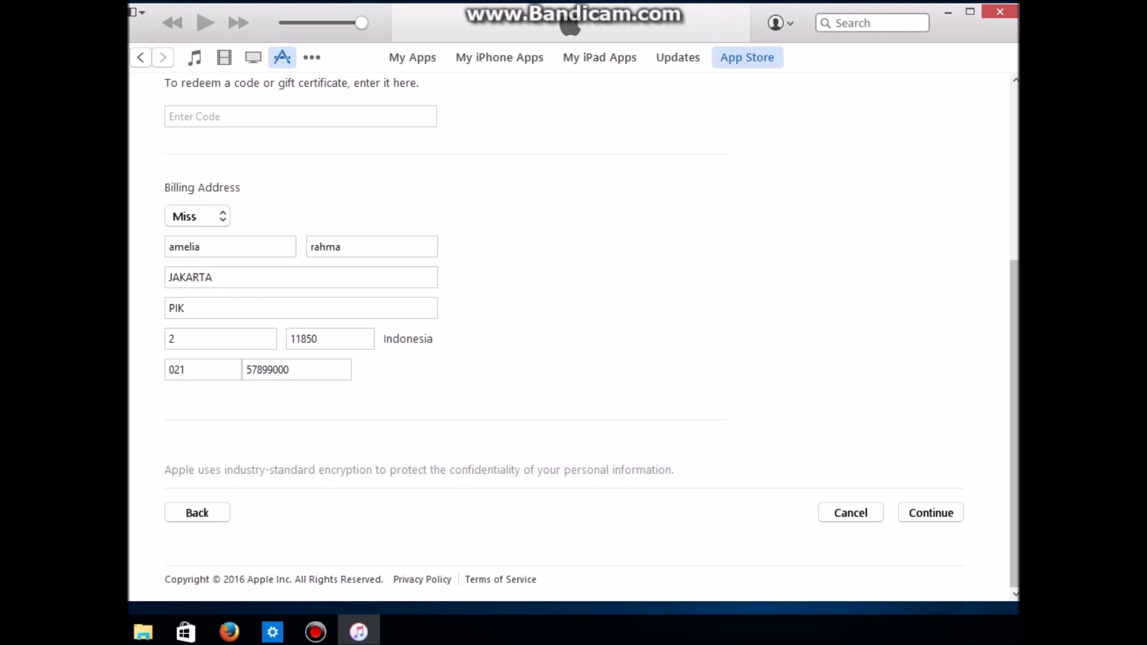
Step: Submit the billing details to reach the Congratulations page
{"action": "key", "text": "Return"}
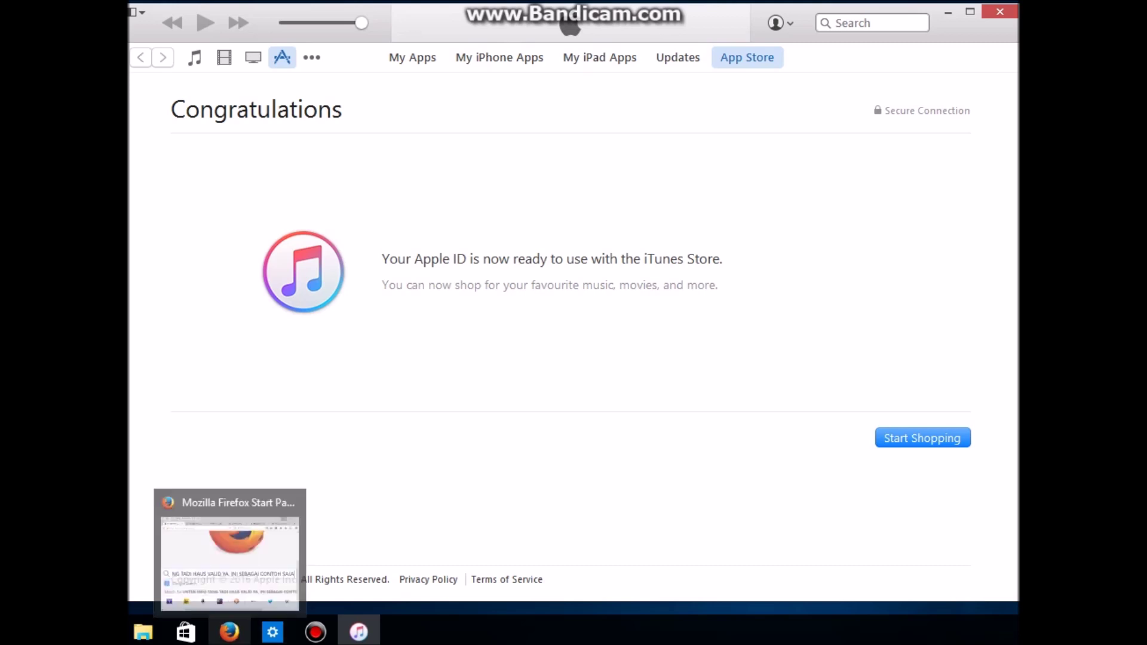
Step: In Firefox, replace the search-box note with a new one starting 'SEKARANG APP'
{"action": "left_click", "coordinate": [229, 632]}
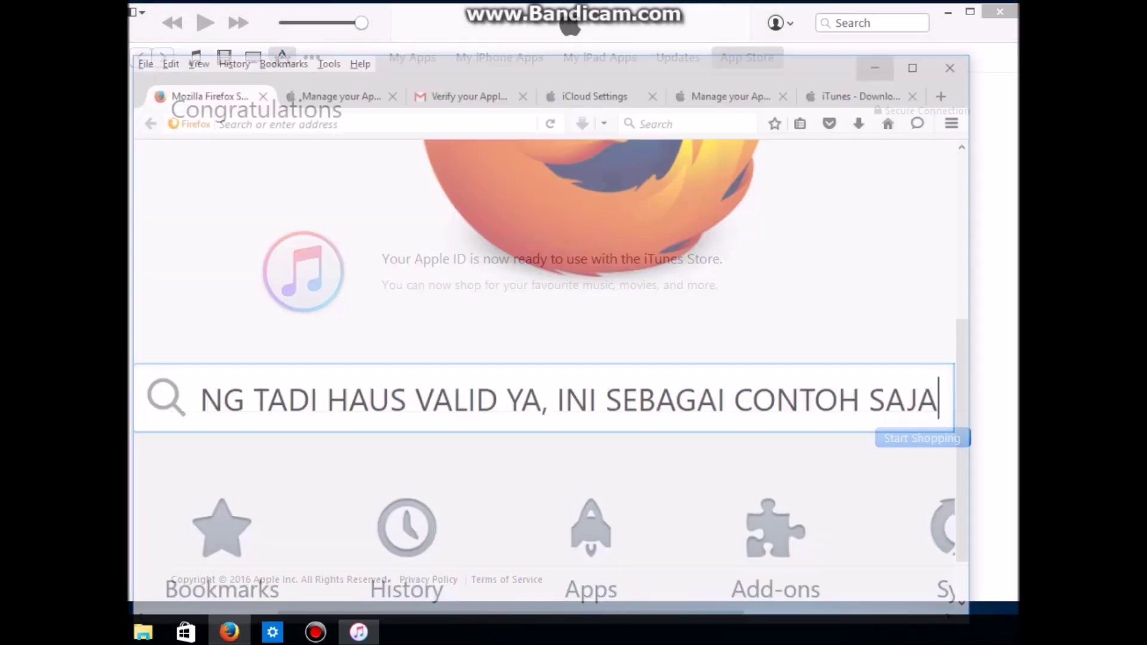
{"action": "triple_click", "coordinate": [292, 370]}
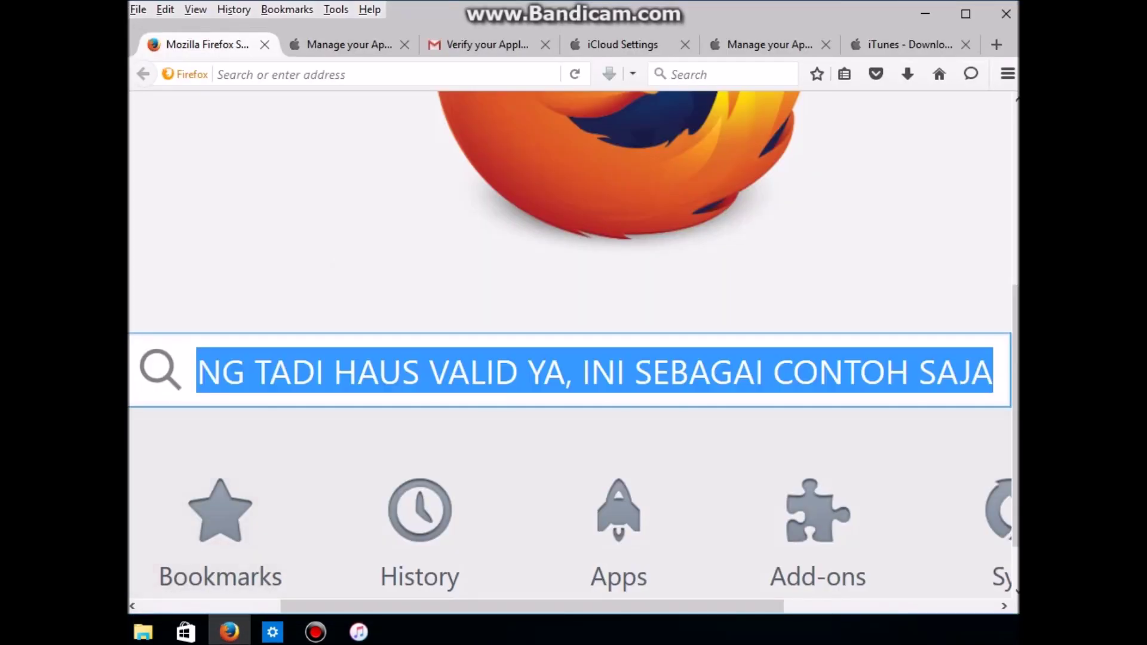
{"action": "type", "text": "SEKARANG AP"}
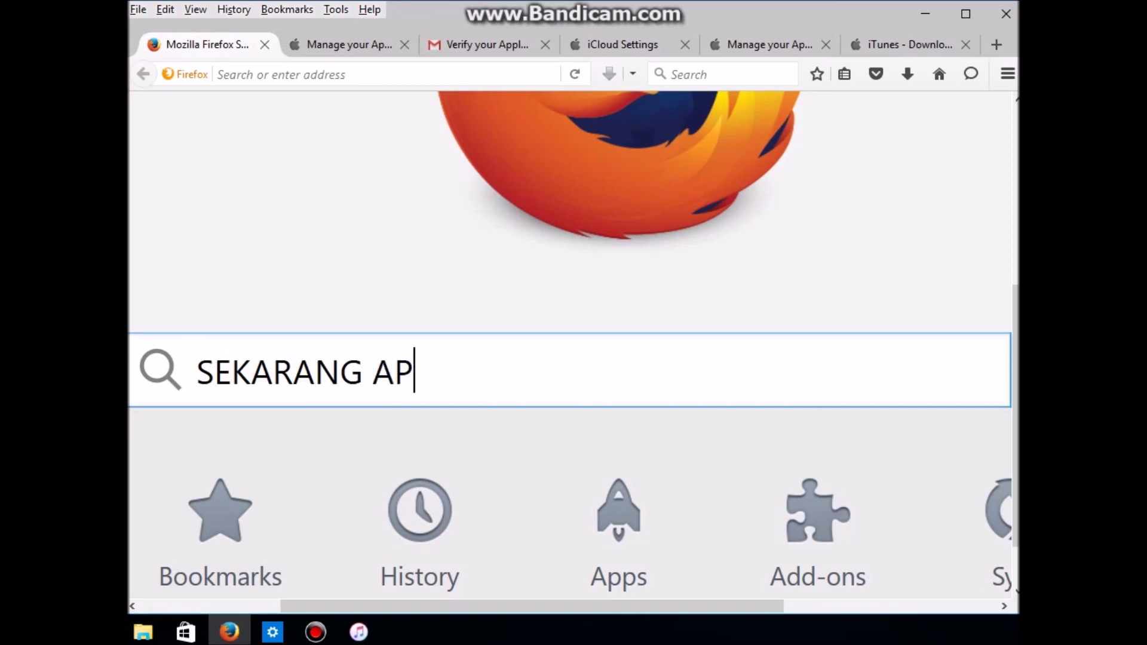